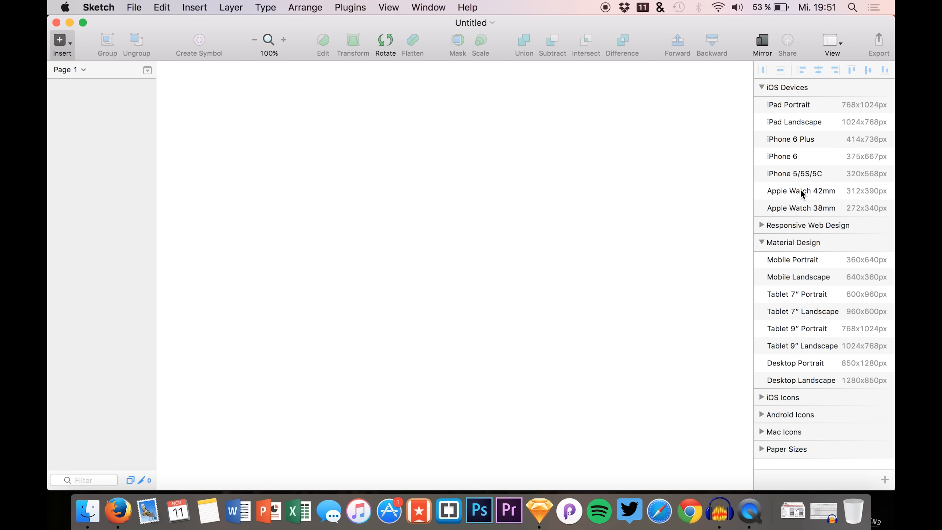
# Step: Create an iPhone 6 artboard and fit it in the view
pyautogui.click(788, 156)
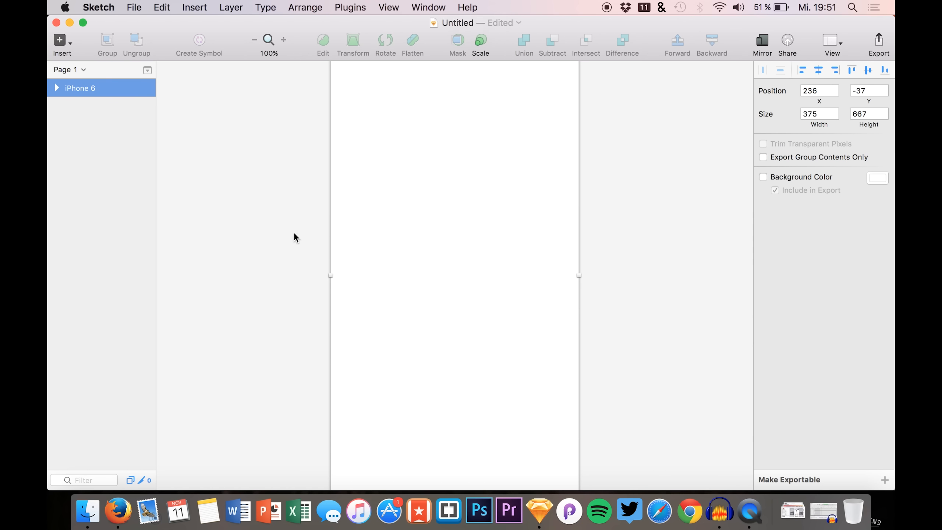
pyautogui.click(295, 234)
pyautogui.press('super+1')
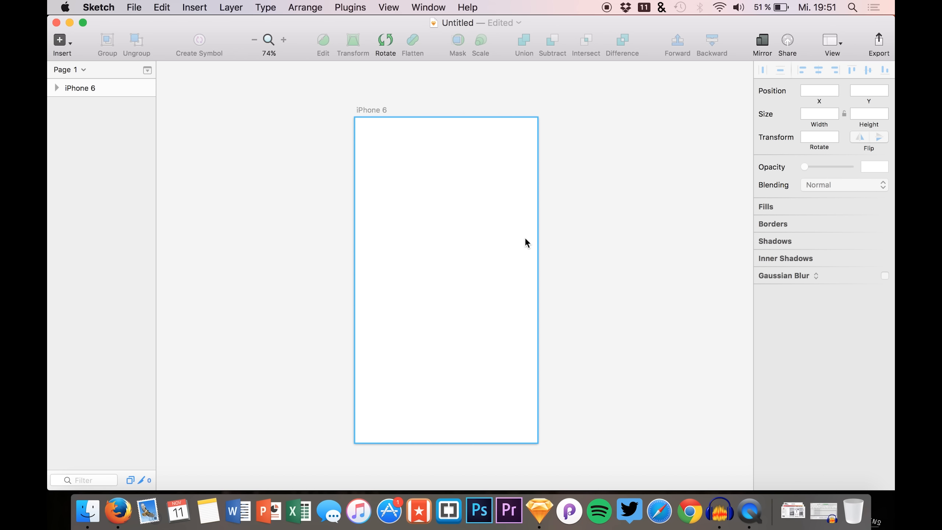
# Step: Switch to Firefox, open unsplash.com and show the featured photos in the grid layout
pyautogui.click(118, 512)
pyautogui.click(231, 33)
pyautogui.write('unsplash.com/')
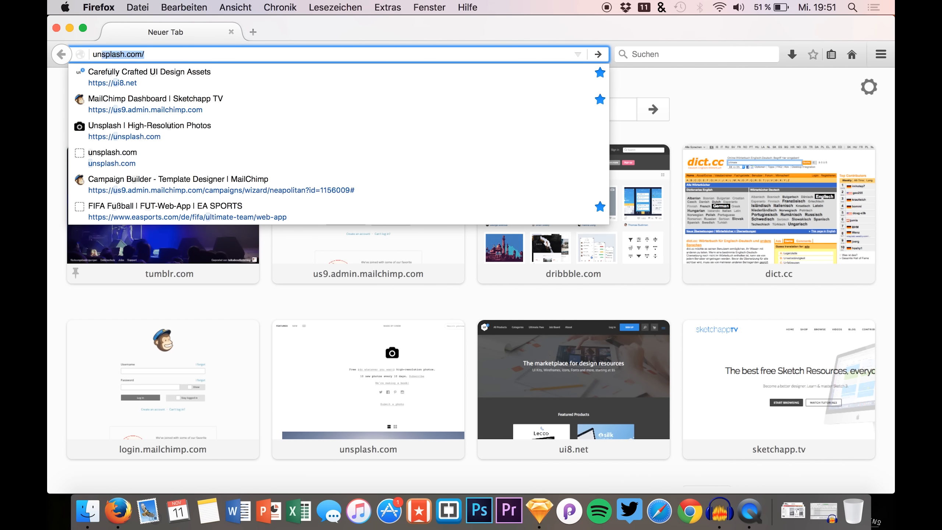
pyautogui.press('Return')
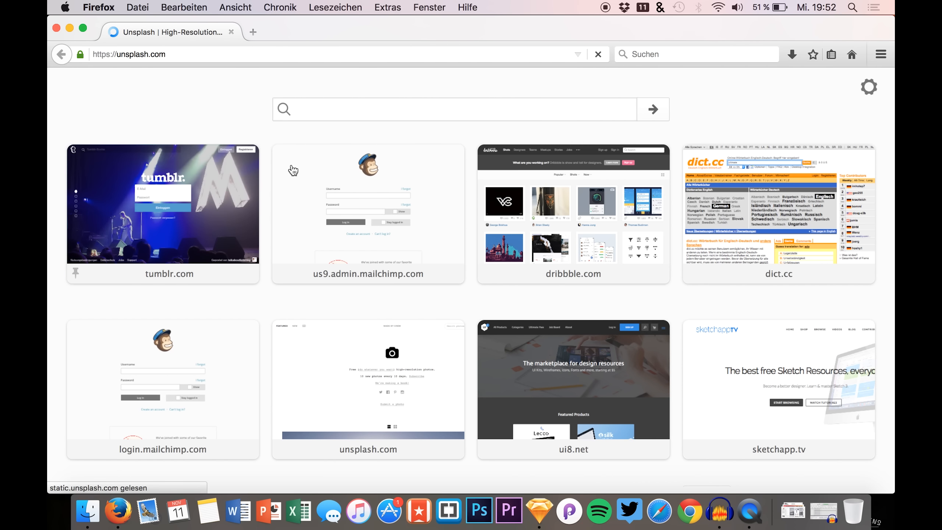
pyautogui.scroll(-15, 434, 110)
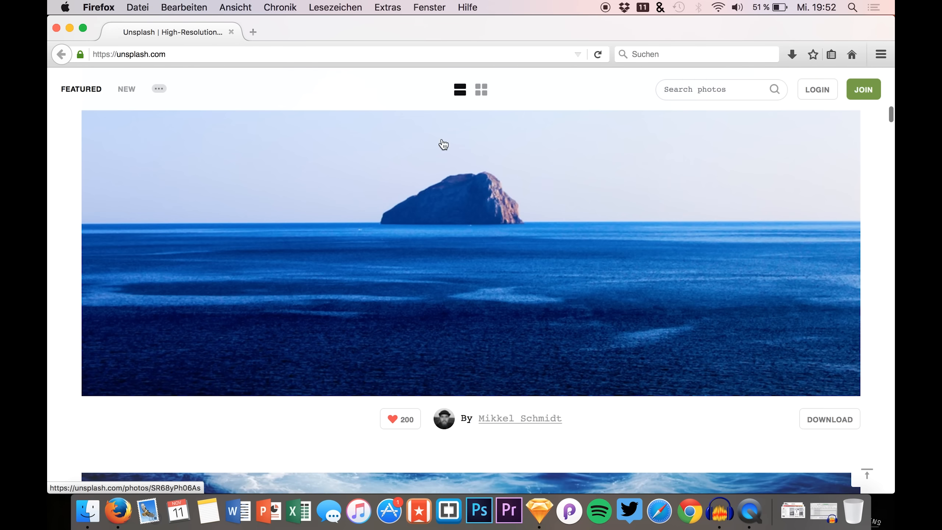
pyautogui.click(485, 91)
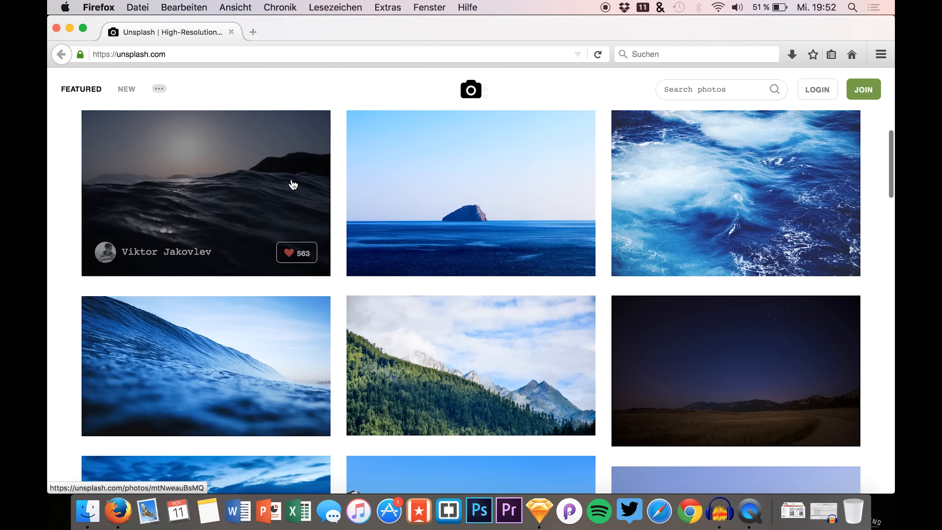
# Step: Find the blue ocean wave photo, open its full-resolution download and copy the image
pyautogui.scroll(-3, 291, 183)
pyautogui.scroll(-5, 227, 318)
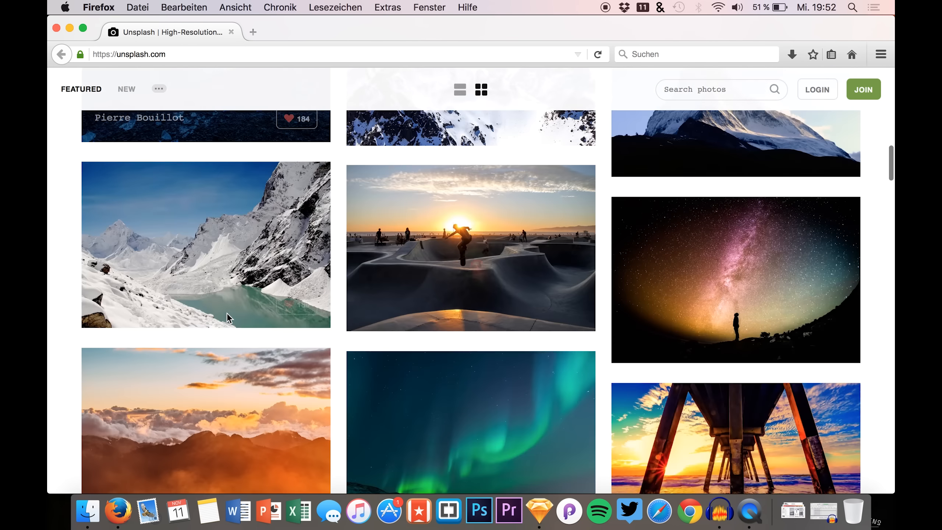
pyautogui.scroll(4, 227, 318)
pyautogui.click(227, 318)
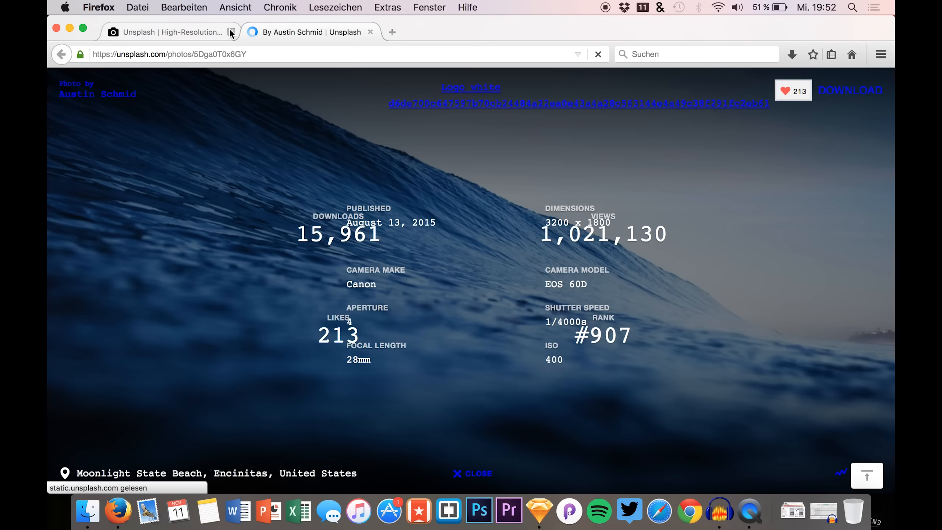
pyautogui.click(231, 31)
pyautogui.click(867, 89)
pyautogui.click(225, 31)
pyautogui.rightClick(315, 262)
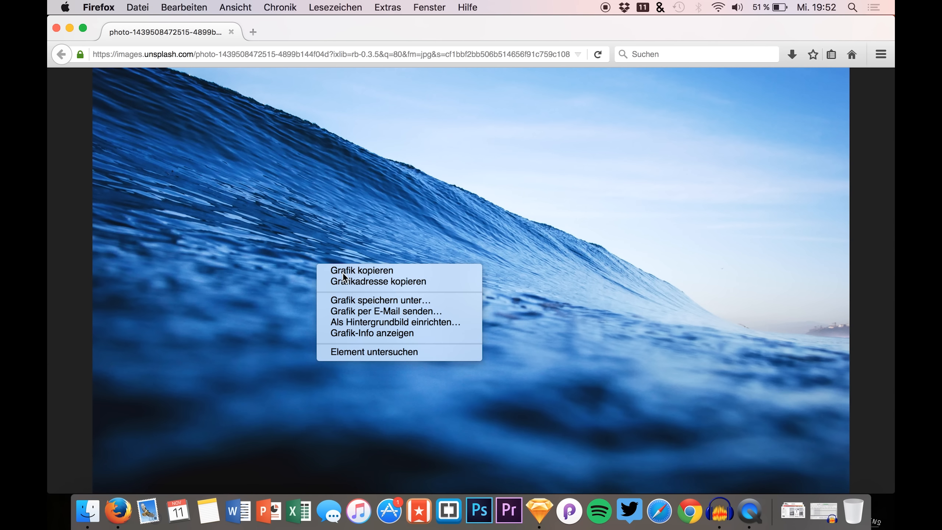
pyautogui.click(336, 270)
# Step: Switch back to Sketch, paste the wave photo into the iPhone 6 artboard and select its bitmap layer
pyautogui.click(537, 512)
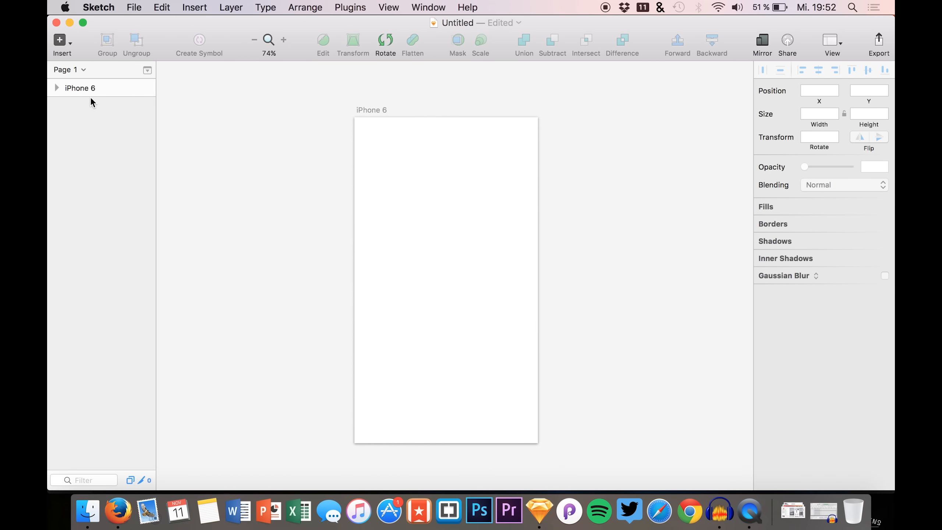
pyautogui.click(62, 89)
pyautogui.press('super+v')
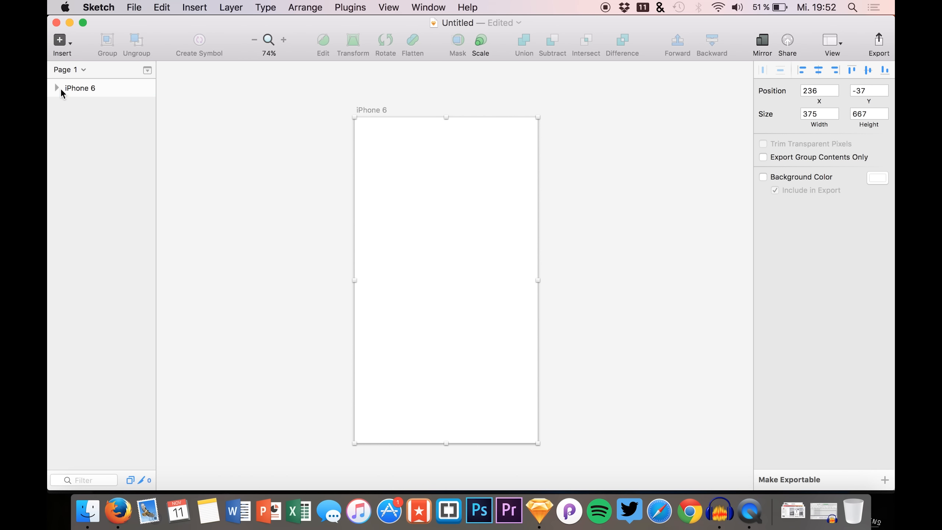
pyautogui.doubleClick(67, 89)
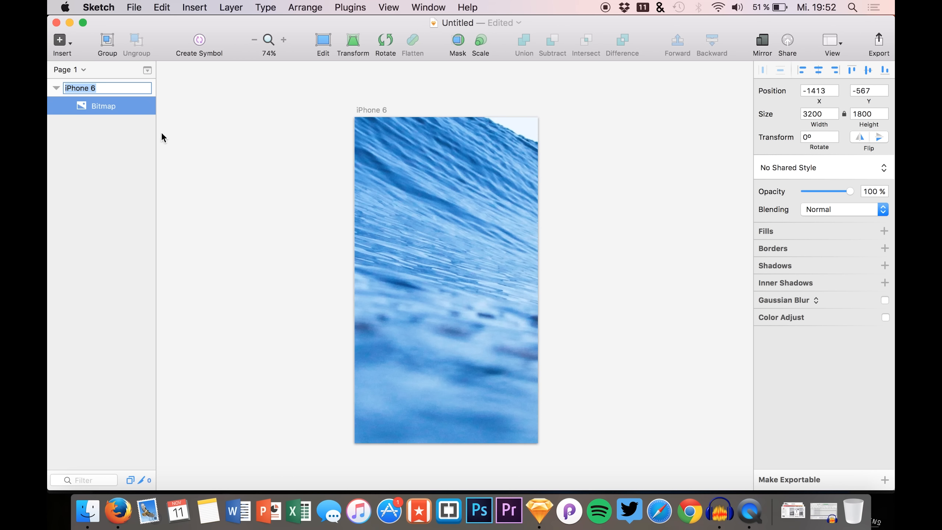
pyautogui.click(110, 131)
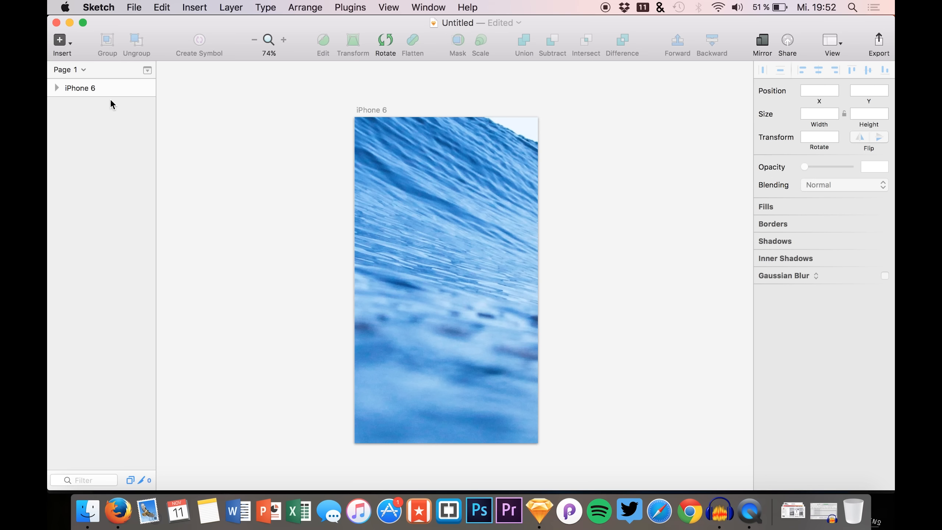
pyautogui.click(57, 88)
pyautogui.click(83, 109)
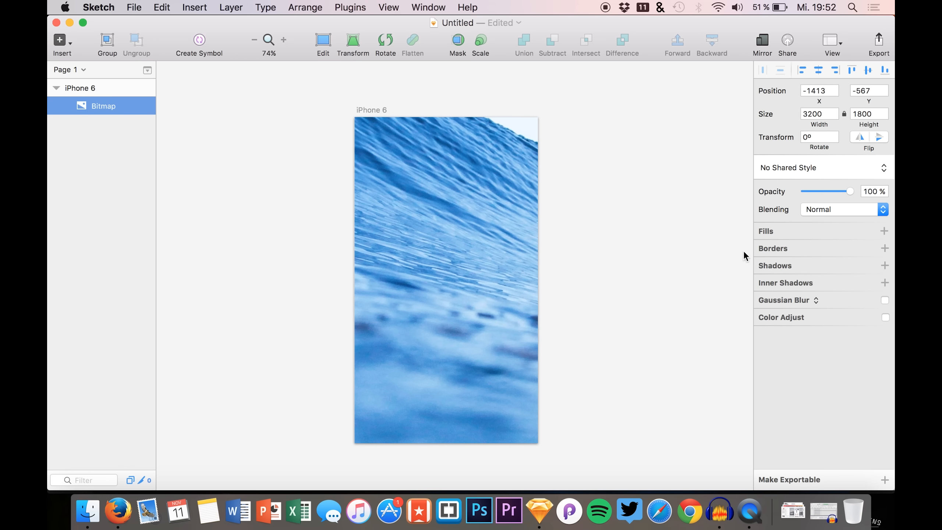
# Step: Launch Mouseposé from the installed applications, check its options and return to the Sketch document
pyautogui.press('F4')
pyautogui.click(684, 4)
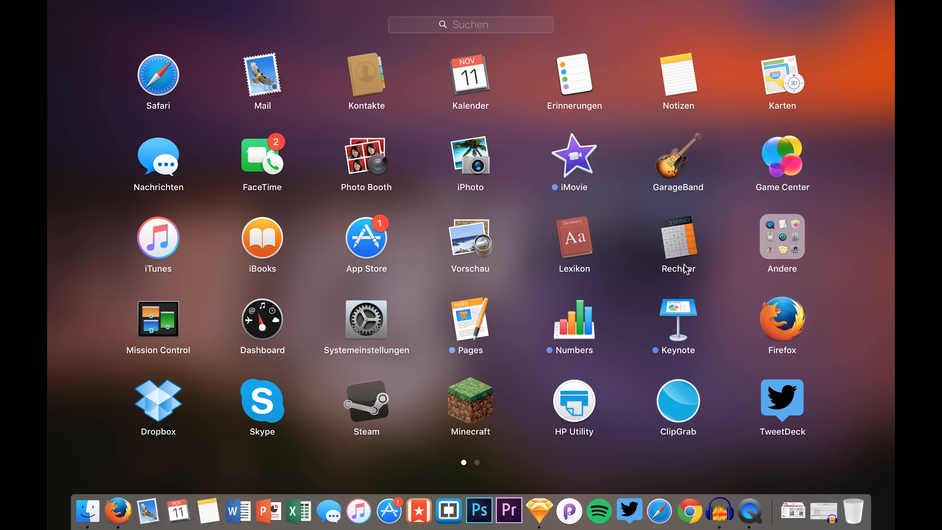
pyautogui.hscroll(5, 645, 323)
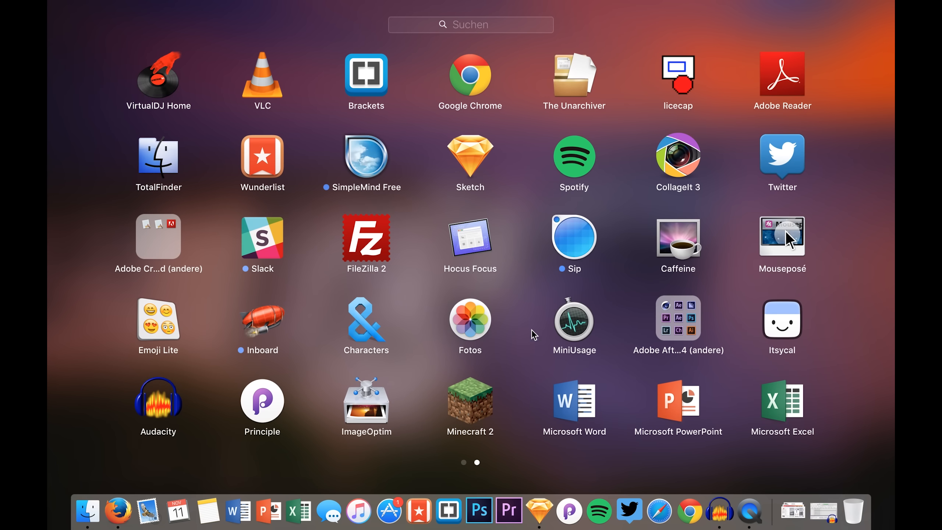
pyautogui.click(783, 238)
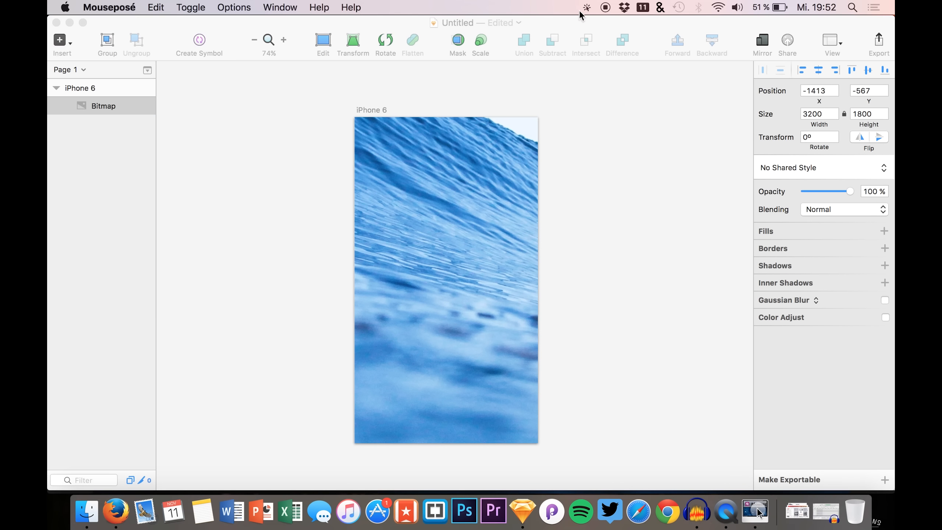
pyautogui.click(587, 7)
pyautogui.click(623, 61)
pyautogui.click(77, 148)
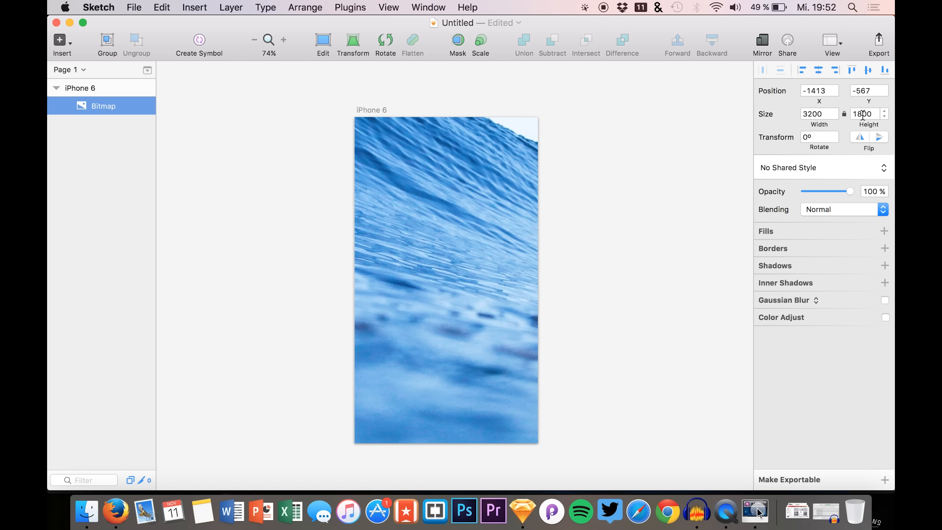
# Step: Scale the bitmap proportionally to a height of 1535 and apply a Gaussian Blur of 48 px
pyautogui.moveTo(863, 124); pyautogui.dragTo(687, 122)
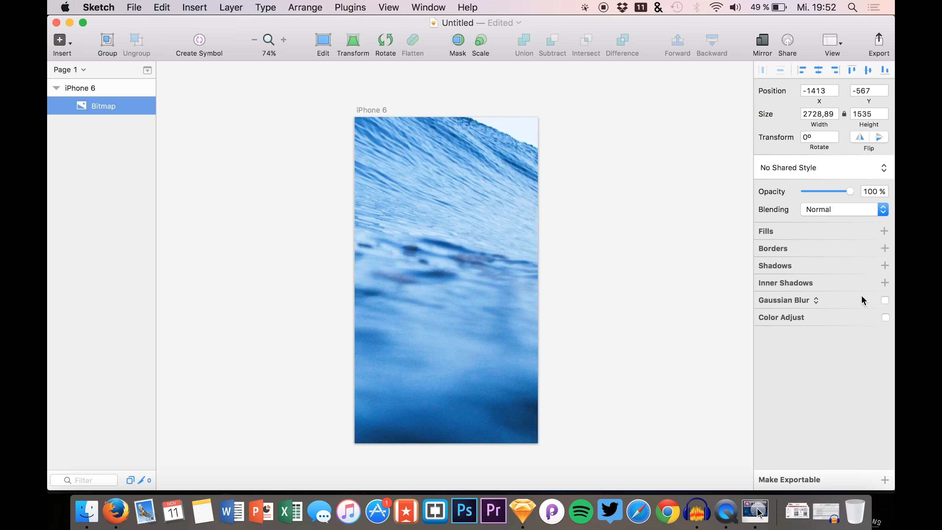
pyautogui.click(885, 300)
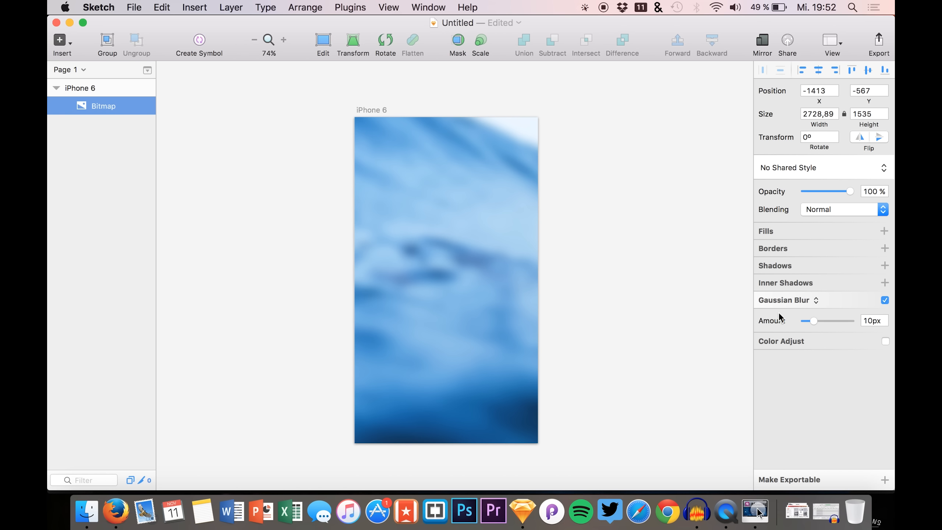
pyautogui.click(838, 321)
pyautogui.moveTo(837, 322); pyautogui.dragTo(848, 322)
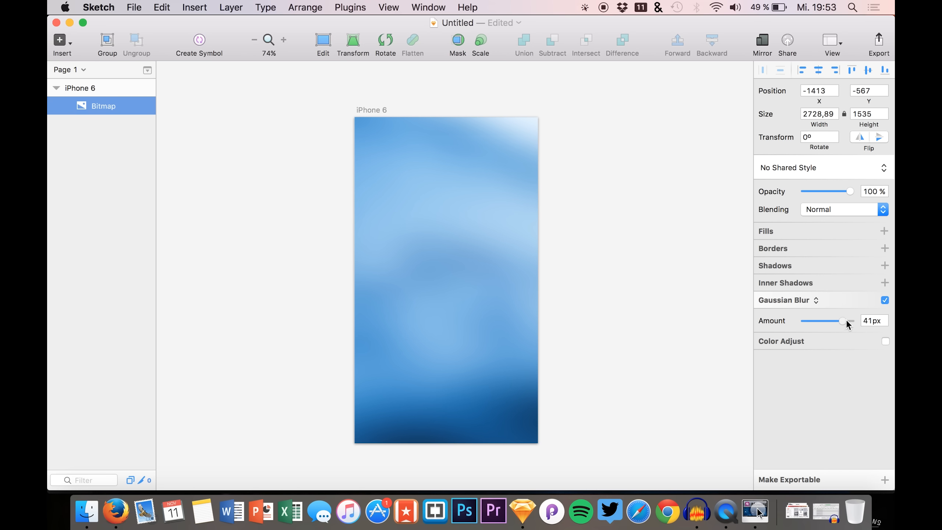
pyautogui.moveTo(848, 322); pyautogui.dragTo(849, 322)
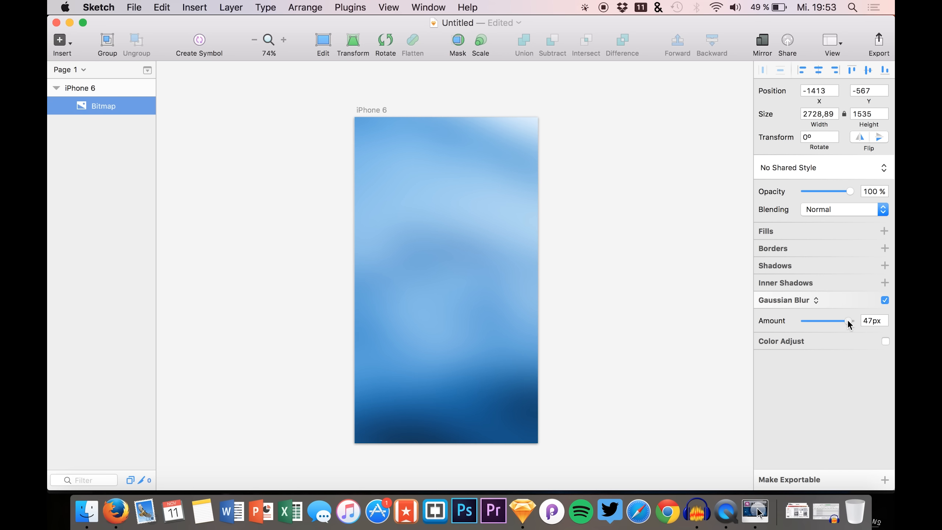
# Step: Reposition the blurred bitmap within the artboard to about X -1695, Y -643
pyautogui.click(85, 86)
pyautogui.click(103, 113)
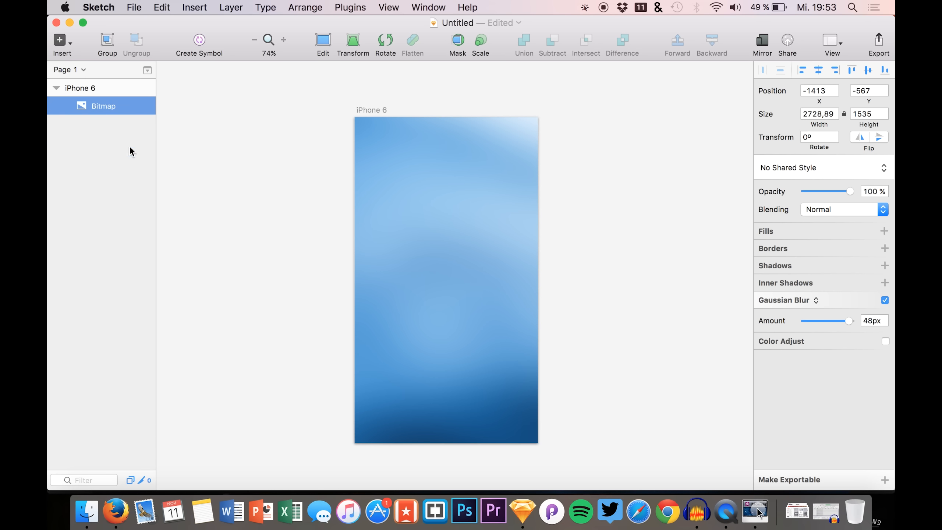
pyautogui.moveTo(327, 282); pyautogui.dragTo(284, 295)
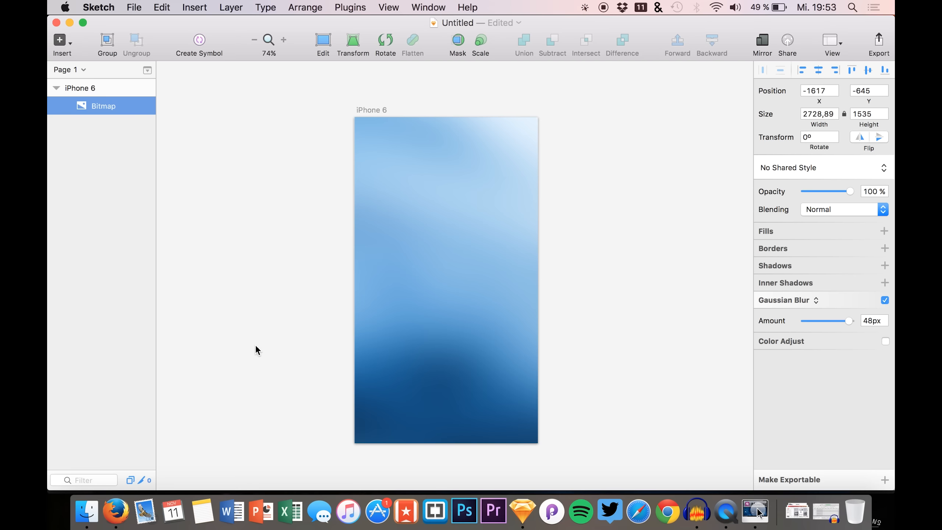
pyautogui.moveTo(322, 339); pyautogui.dragTo(287, 339)
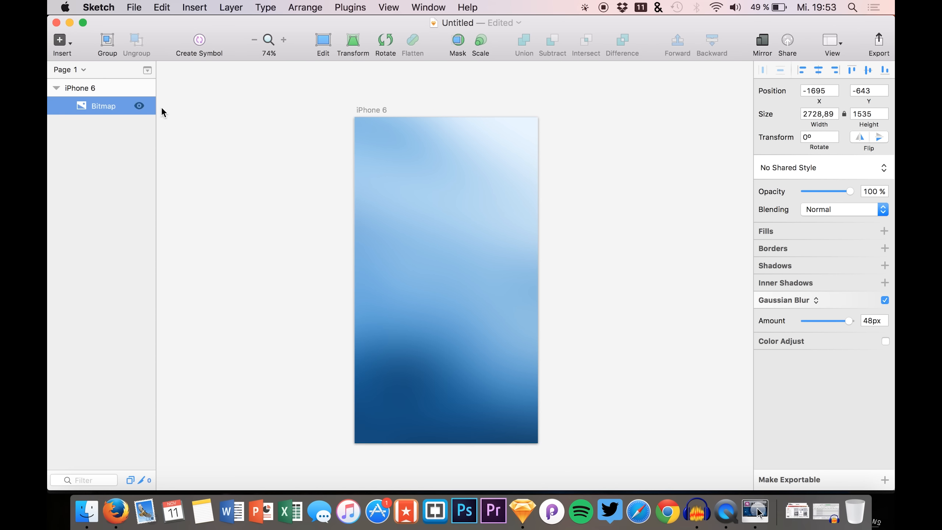
# Step: Create a new document from the iOS UI Design template
pyautogui.click(134, 6)
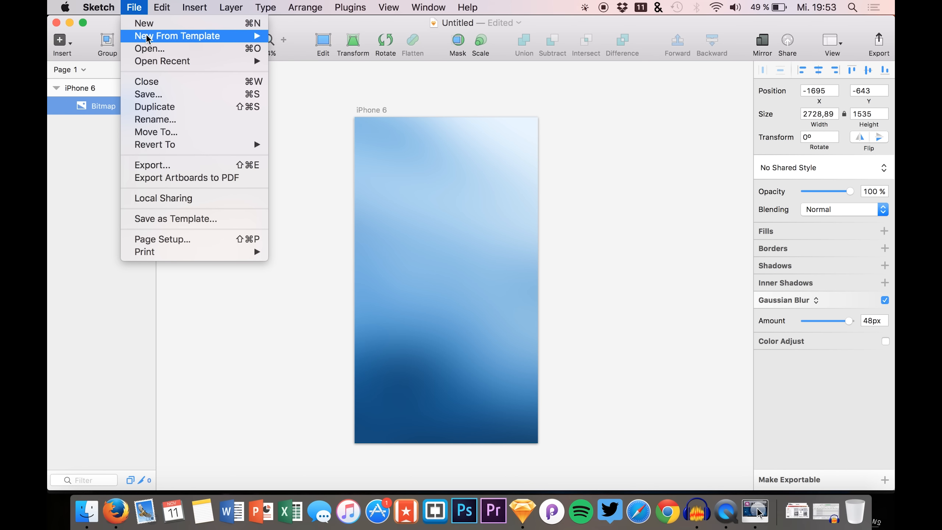
pyautogui.moveTo(163, 39)
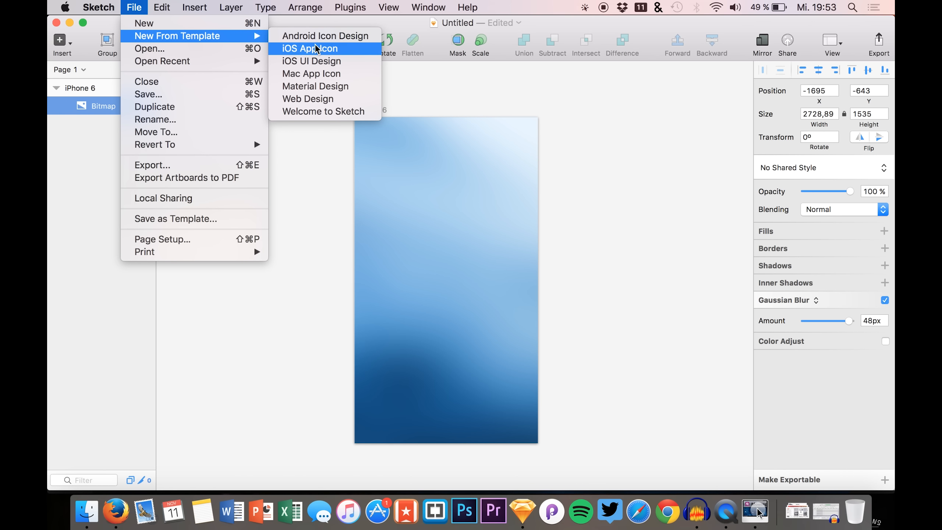
pyautogui.click(316, 62)
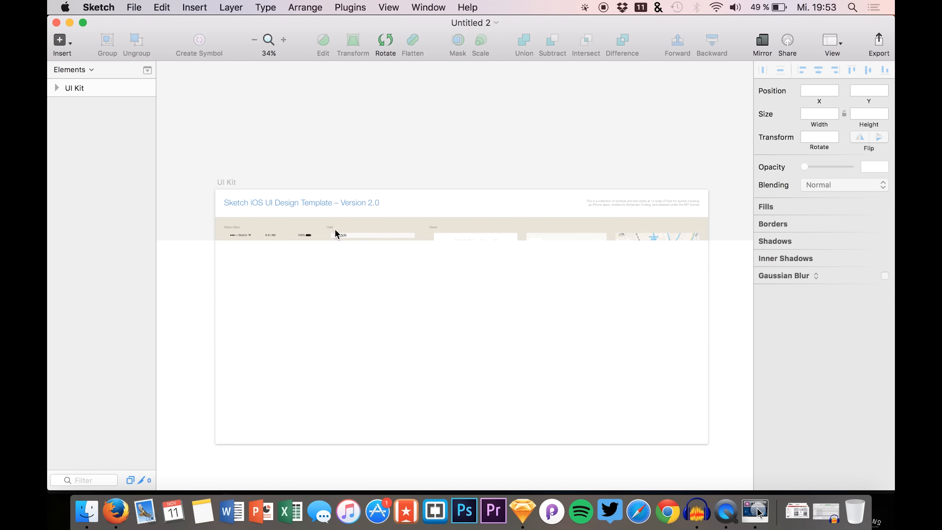
# Step: Select the white and black status bars in the UI Kit artboard and copy them
pyautogui.scroll(3, 273, 233)
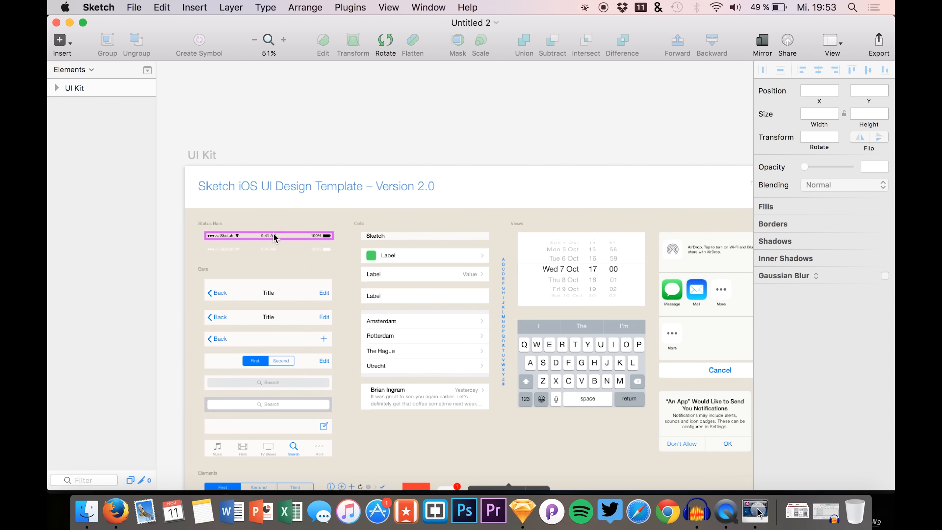
pyautogui.click(268, 249)
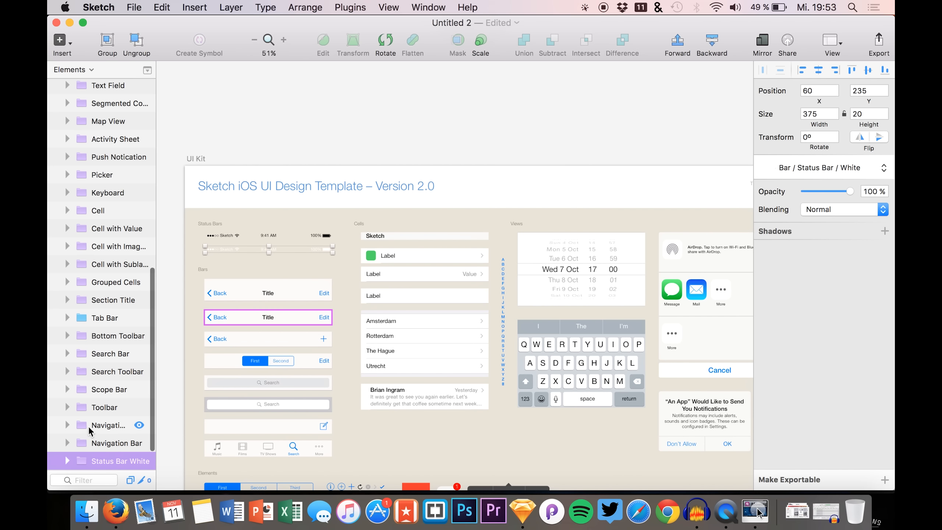
pyautogui.scroll(-2, 92, 427)
pyautogui.keyDown('shift'); pyautogui.click(109, 442); pyautogui.keyUp('shift')
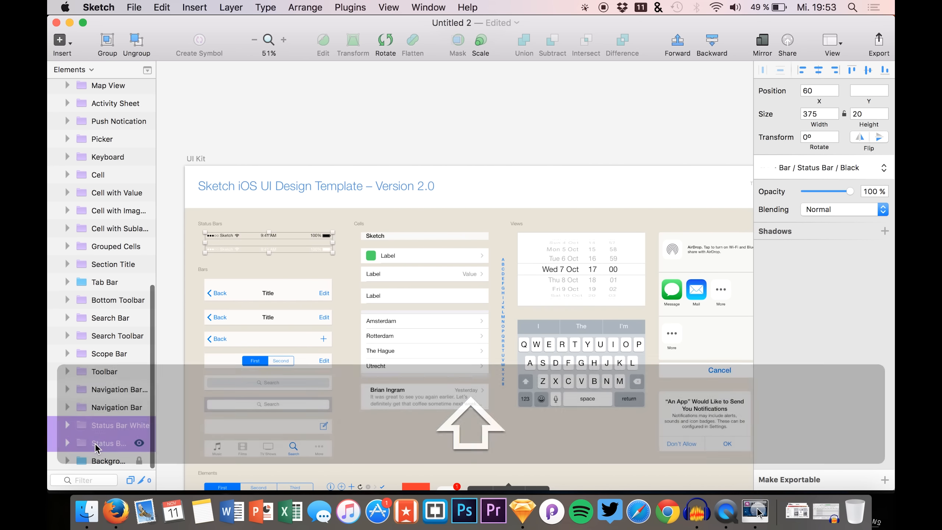
pyautogui.press('super+c')
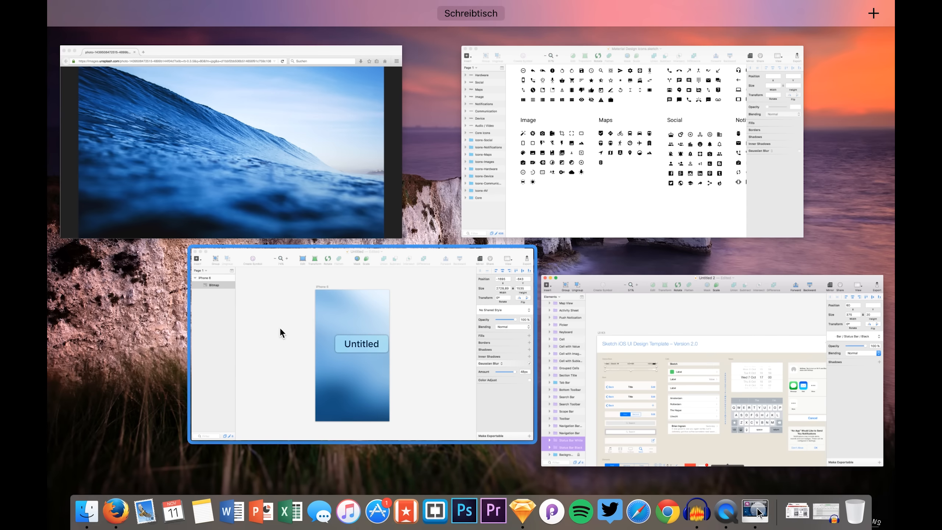
# Step: Paste both status bars into the iPhone 6 artboard and move them up until the white one meets its top edge
pyautogui.click(280, 327)
pyautogui.press('super+v')
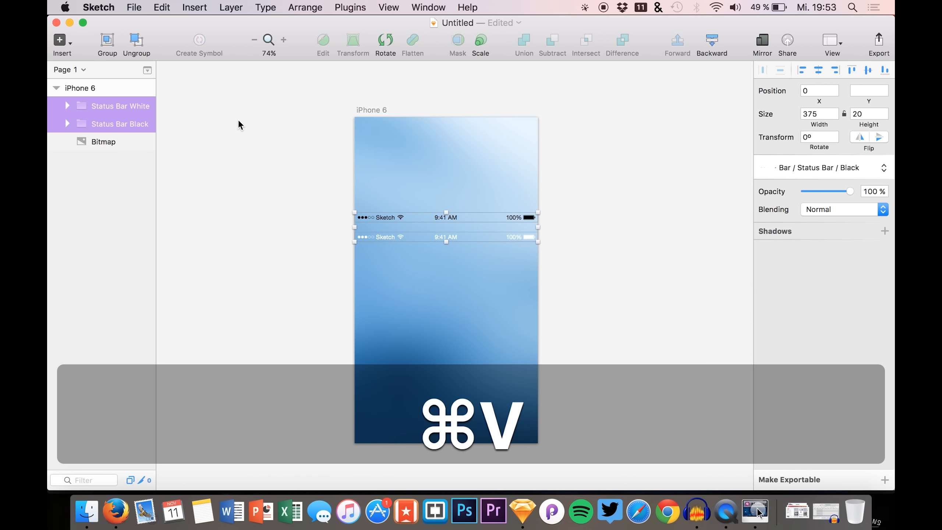
pyautogui.hotkey('shift', 'Up')
pyautogui.hotkey('shift', 'Up')
pyautogui.hotkey('shift', 'Up')
pyautogui.hotkey('shift', 'Up')
pyautogui.hotkey('shift', 'Up')
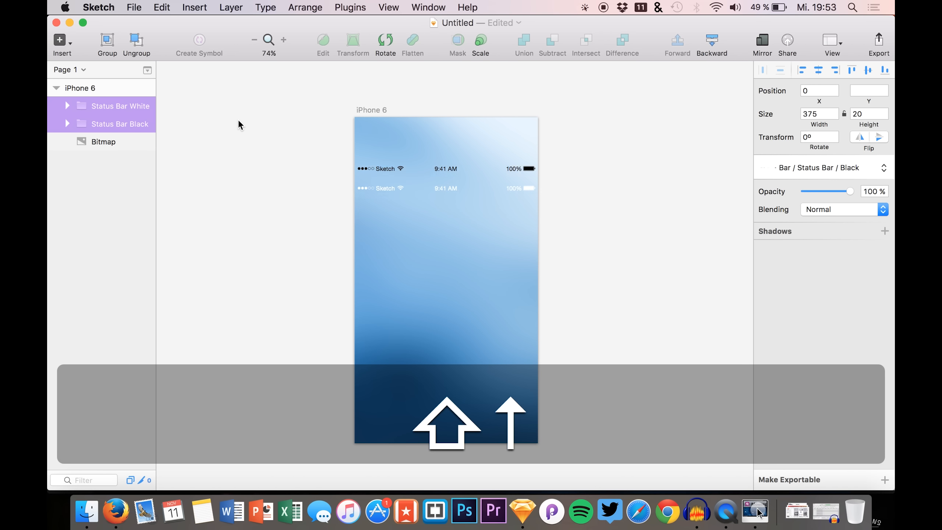
pyautogui.hotkey('shift', 'Up')
pyautogui.hotkey('shift', 'Up')
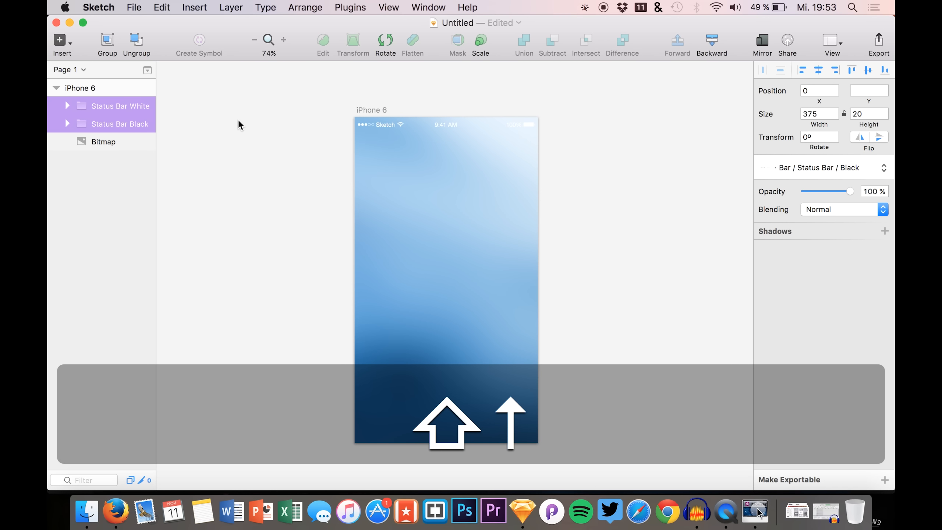
# Step: Nudge both status bars up to the artboard's top edge, and delete the black status bar
pyautogui.press('Up')
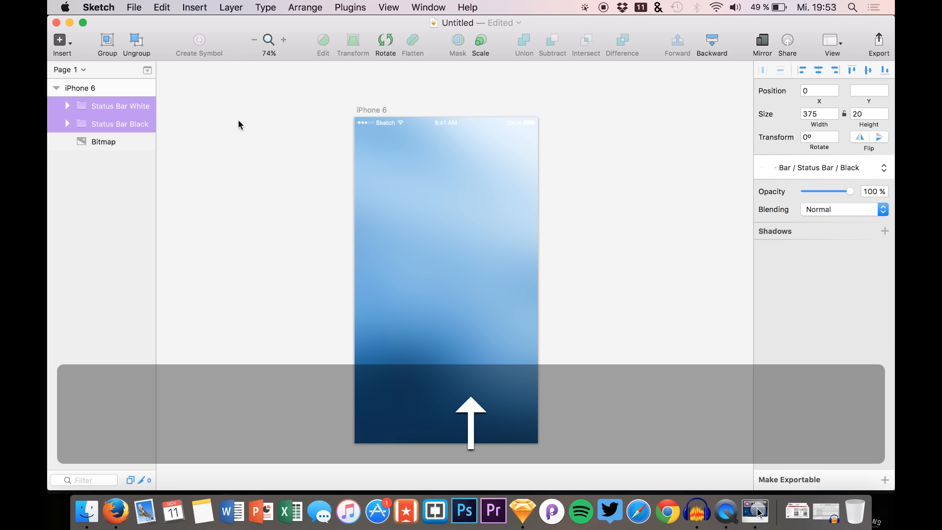
pyautogui.click(112, 142)
pyautogui.click(109, 131)
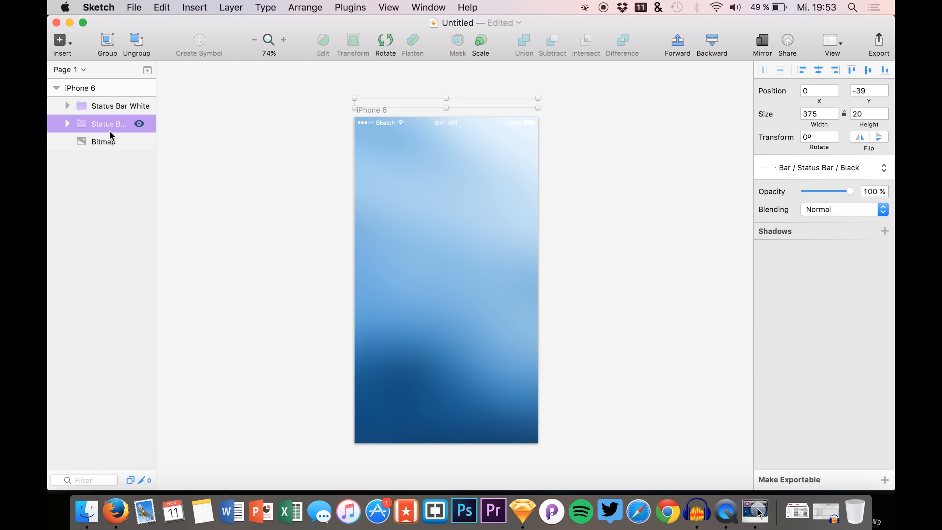
pyautogui.press('BackSpace')
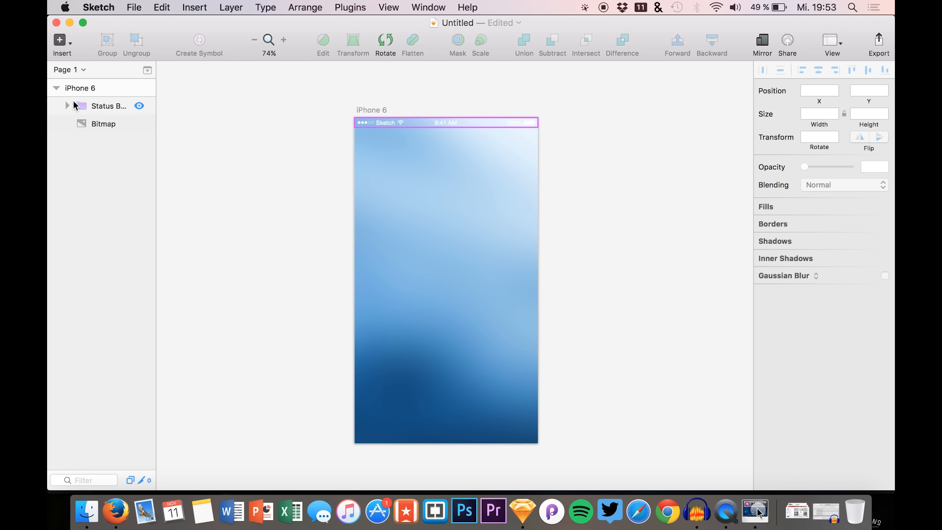
pyautogui.click(104, 122)
pyautogui.click(100, 105)
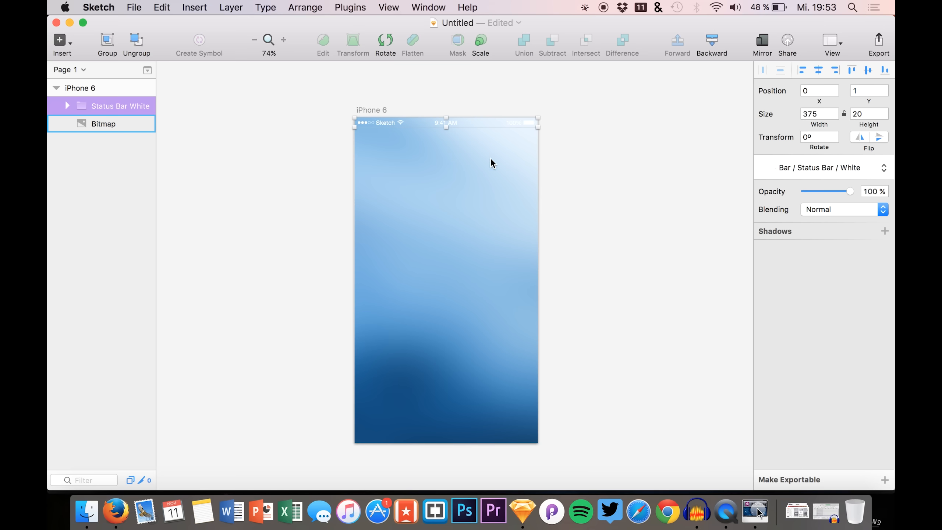
pyautogui.press('super+s')
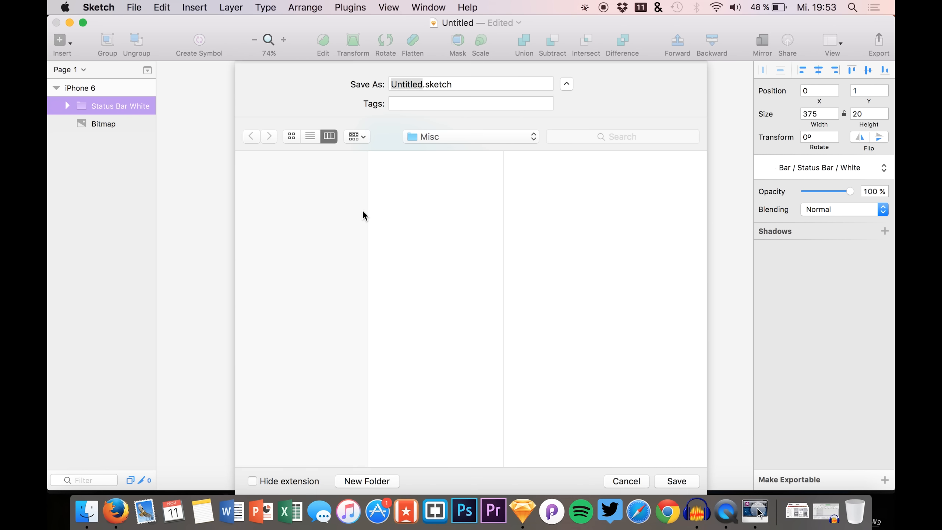
pyautogui.click(626, 481)
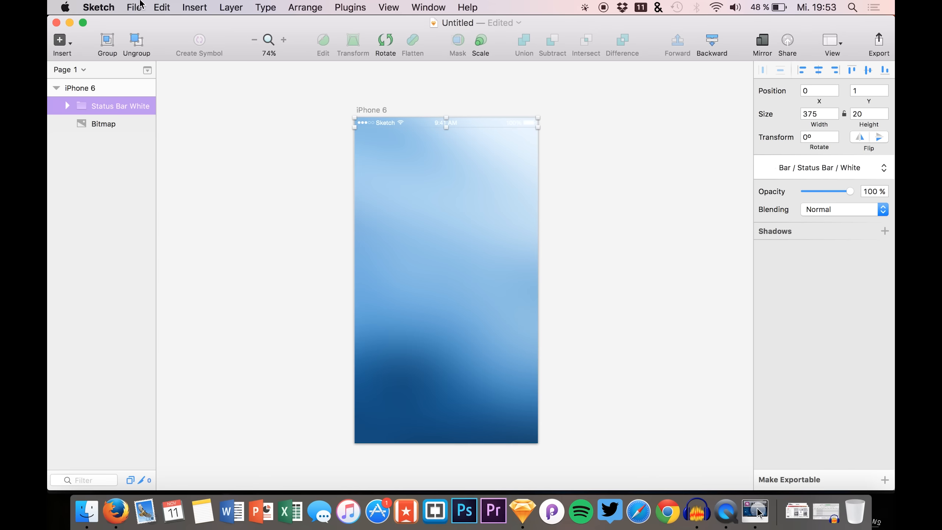
# Step: Switch to the Material Design Icons document and look through its icon categories, down to the Image and Maps icons
pyautogui.hotkey('ctrl', 'Up')
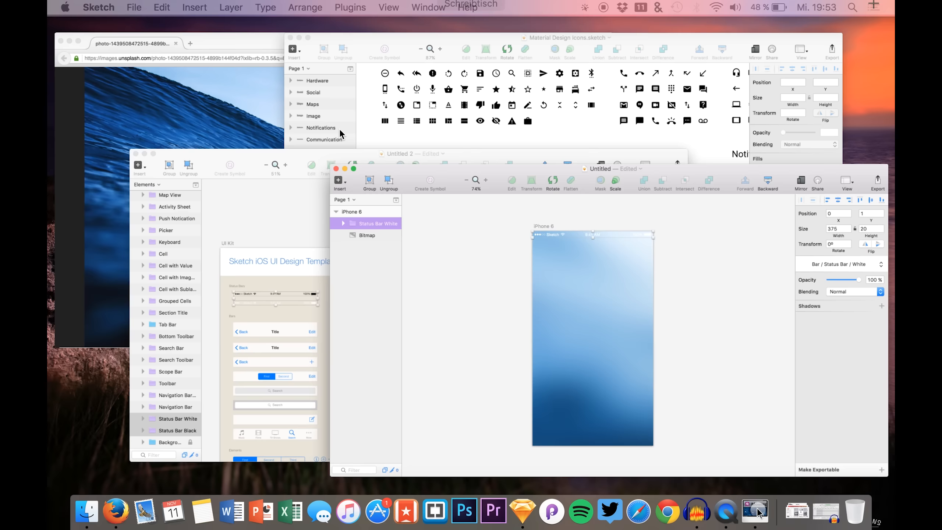
pyautogui.click(604, 152)
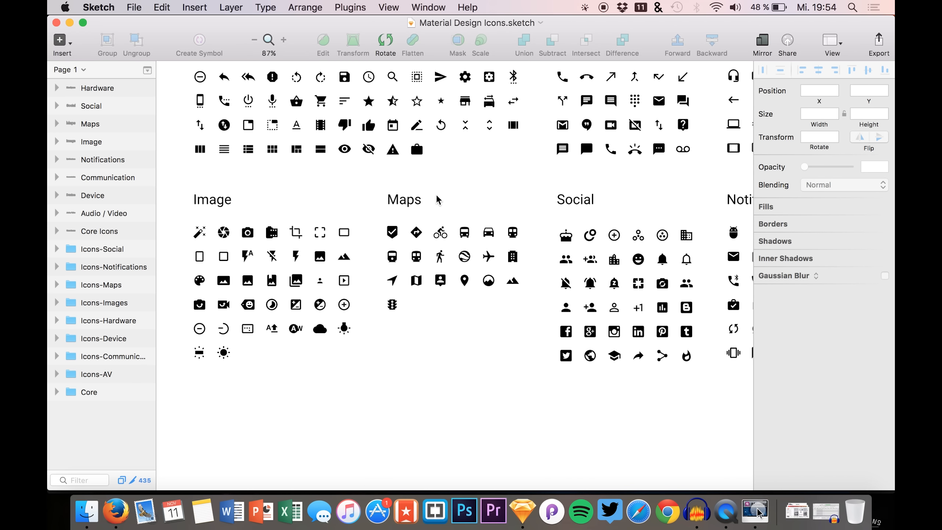
pyautogui.scroll(-2, 437, 200)
pyautogui.scroll(2, 566, 179)
pyautogui.scroll(-5, 567, 179)
pyautogui.scroll(4, 567, 180)
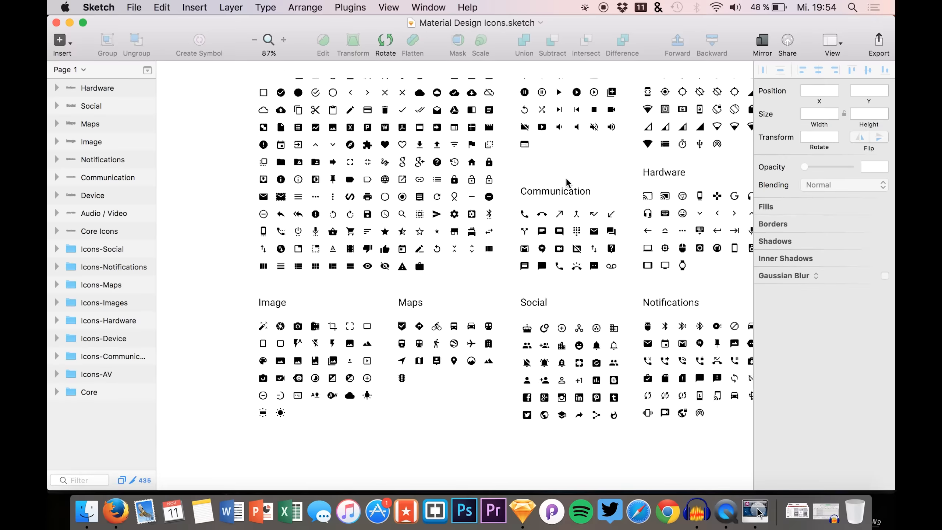
pyautogui.hscroll(1, 566, 178)
pyautogui.scroll(-5, 420, 250)
pyautogui.scroll(4, 420, 251)
pyautogui.hscroll(-3, 419, 250)
pyautogui.scroll(-2, 420, 250)
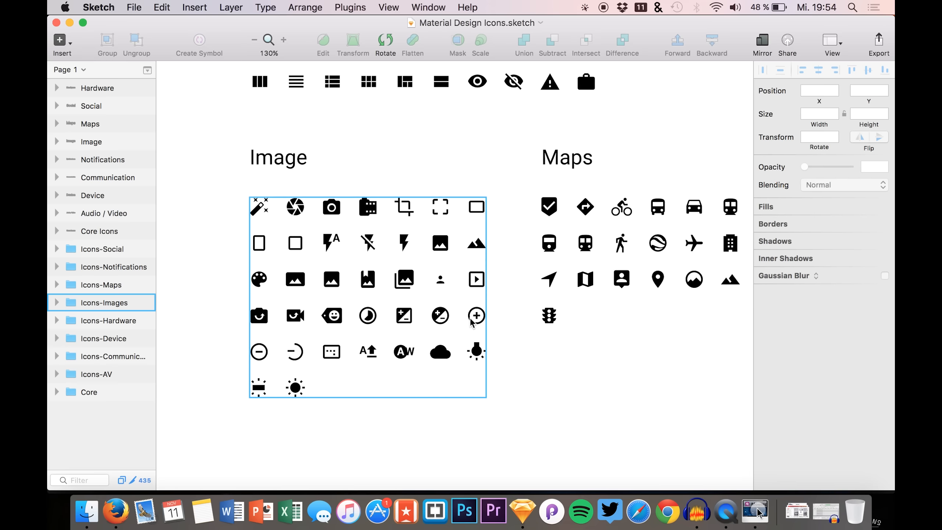
pyautogui.click(827, 512)
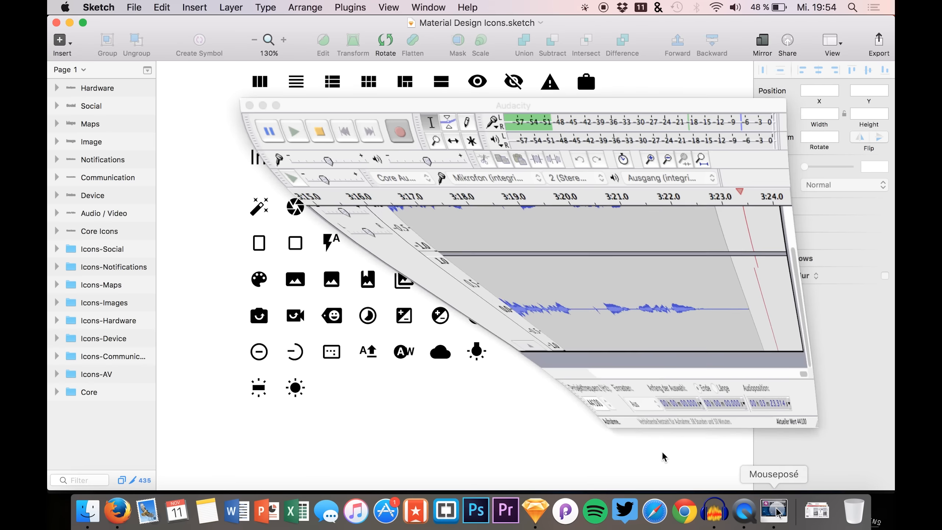
pyautogui.click(376, 460)
pyautogui.click(434, 352)
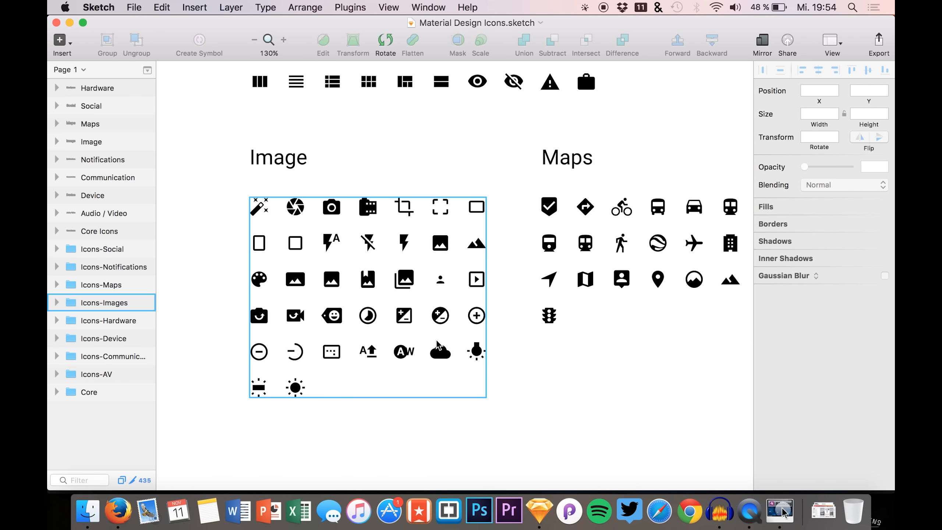
# Step: Copy the schedule clock icon group and paste it into the iPhone 6 artboard of the Untitled document
pyautogui.scroll(10, 451, 289)
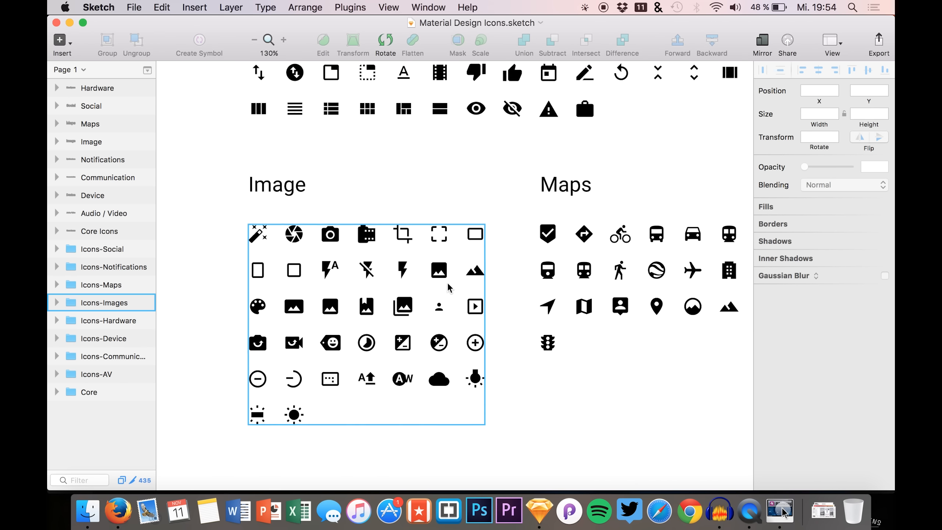
pyautogui.click(512, 202)
pyautogui.click(511, 202)
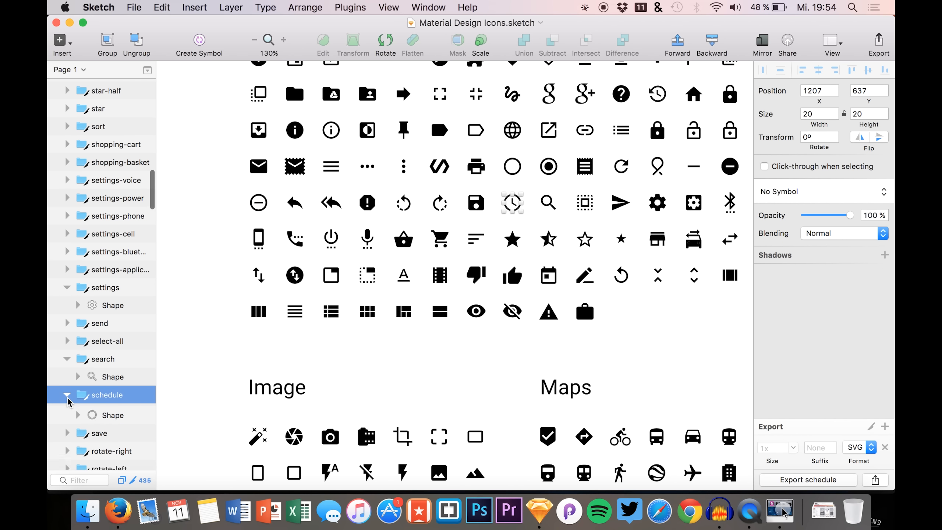
pyautogui.click(103, 414)
pyautogui.click(100, 400)
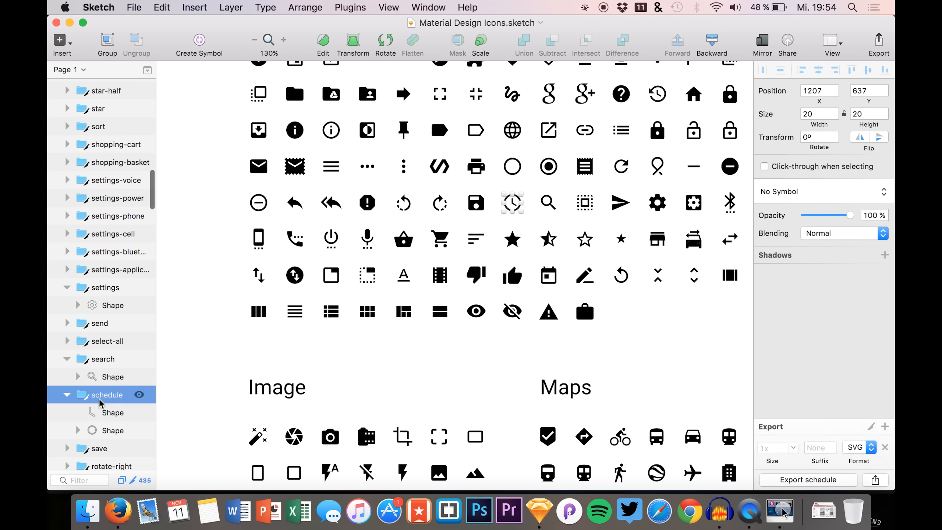
pyautogui.press('super+c')
pyautogui.hotkey('ctrl', 'Up')
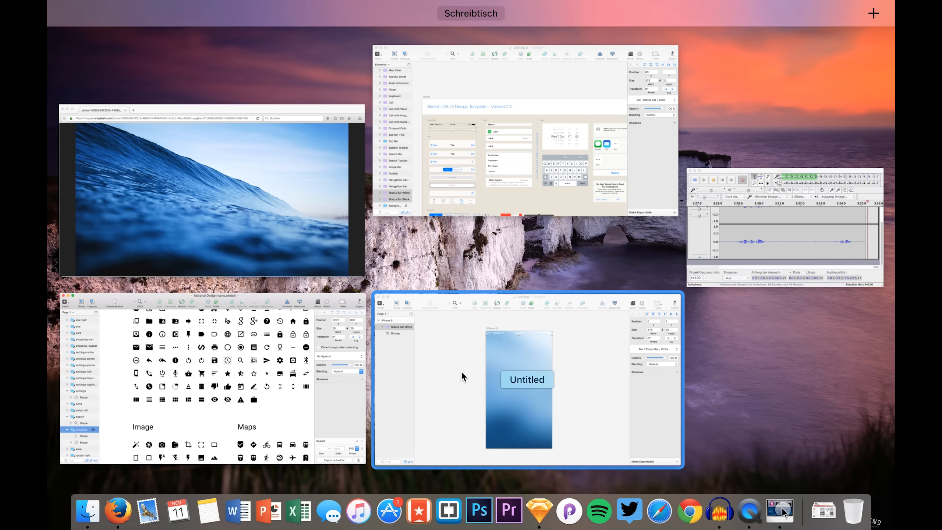
pyautogui.click(461, 371)
pyautogui.press('super+v')
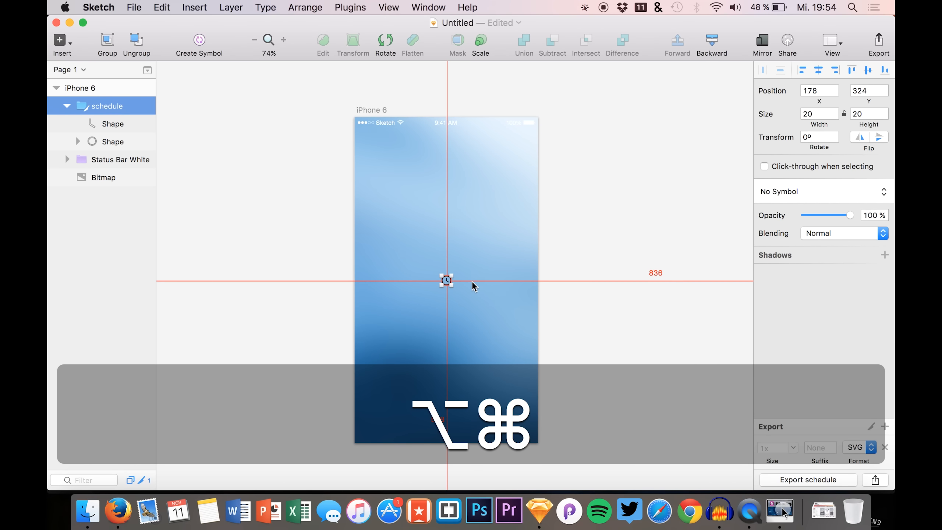
# Step: In the Material Design Icons document, copy the shapes inside the wb-sunny 2 and wb-cloudy icon groups together
pyautogui.hotkey('ctrl', 'Up')
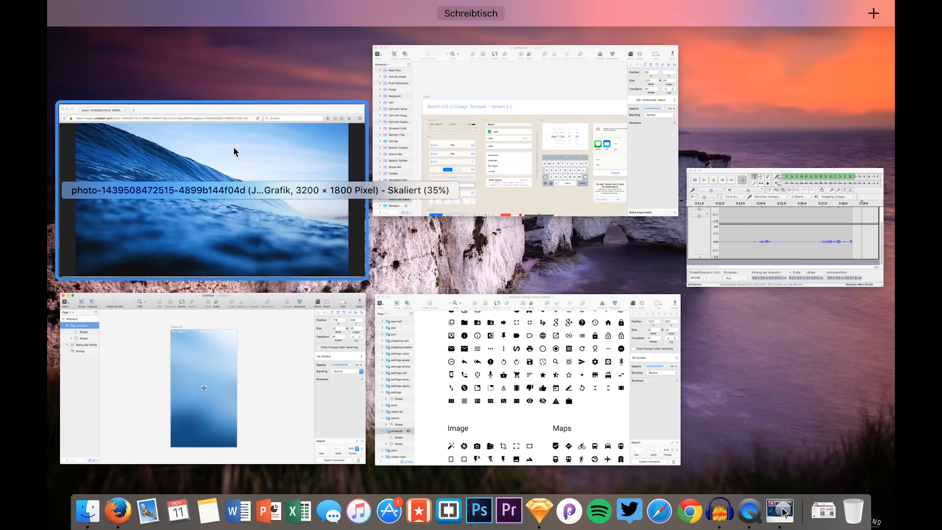
pyautogui.click(459, 460)
pyautogui.scroll(-10, 437, 358)
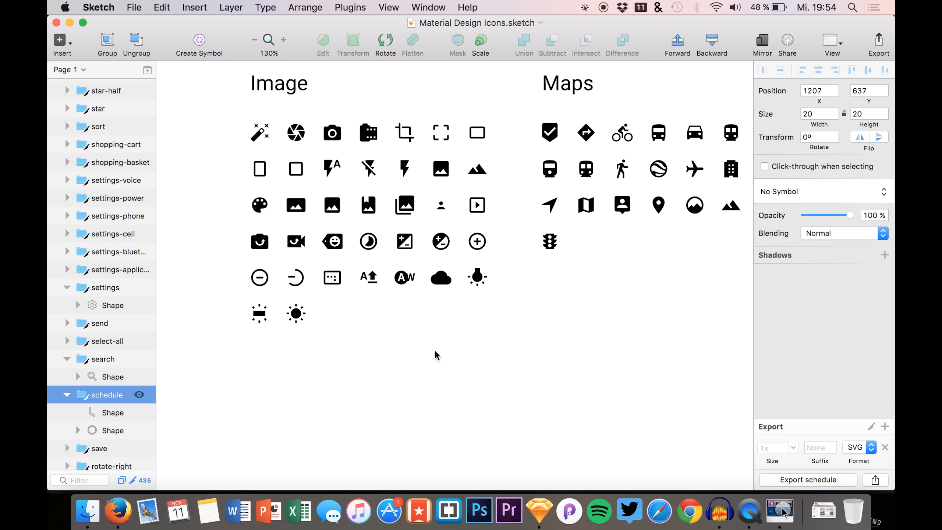
pyautogui.doubleClick(294, 314)
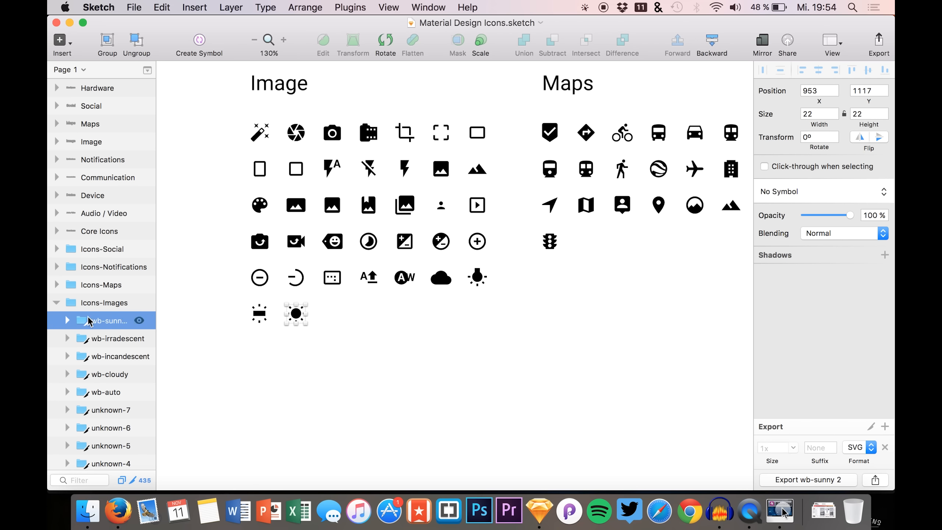
pyautogui.click(65, 323)
pyautogui.click(74, 339)
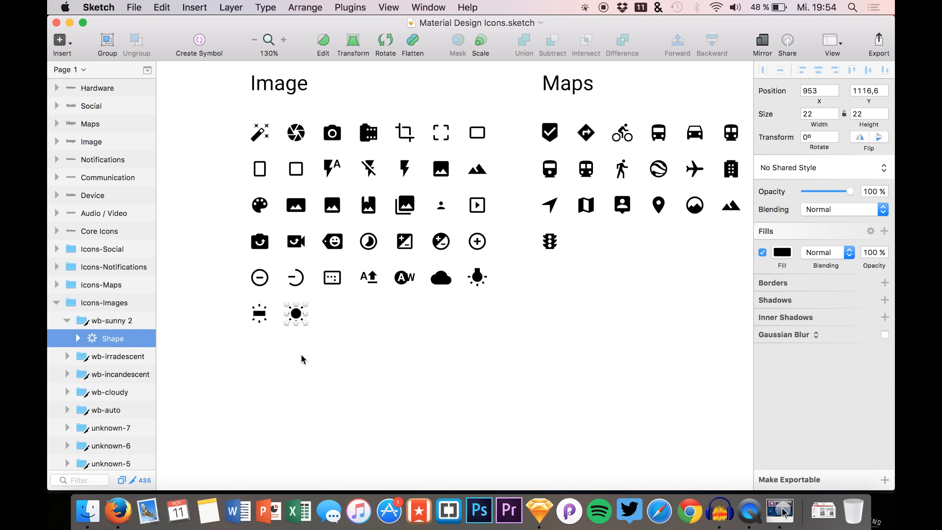
pyautogui.keyDown('shift'); pyautogui.click(440, 279); pyautogui.keyUp('shift')
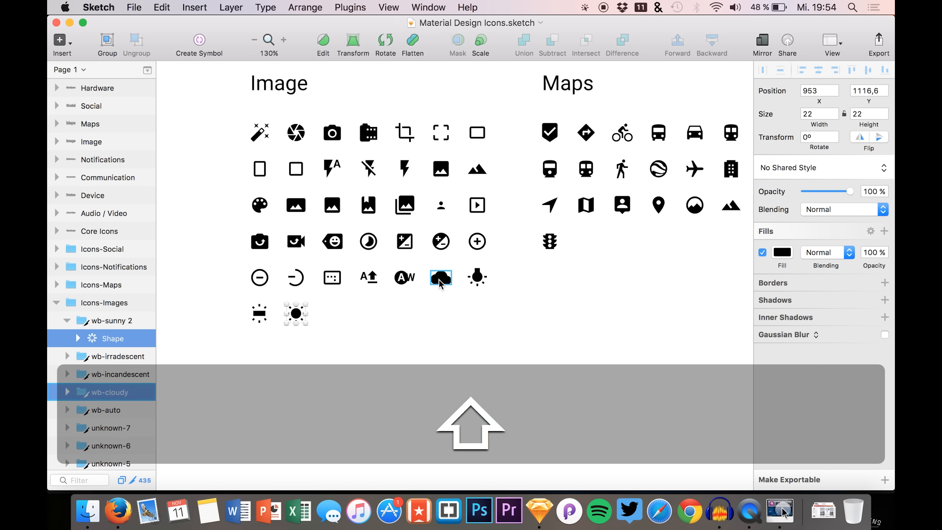
pyautogui.click(67, 392)
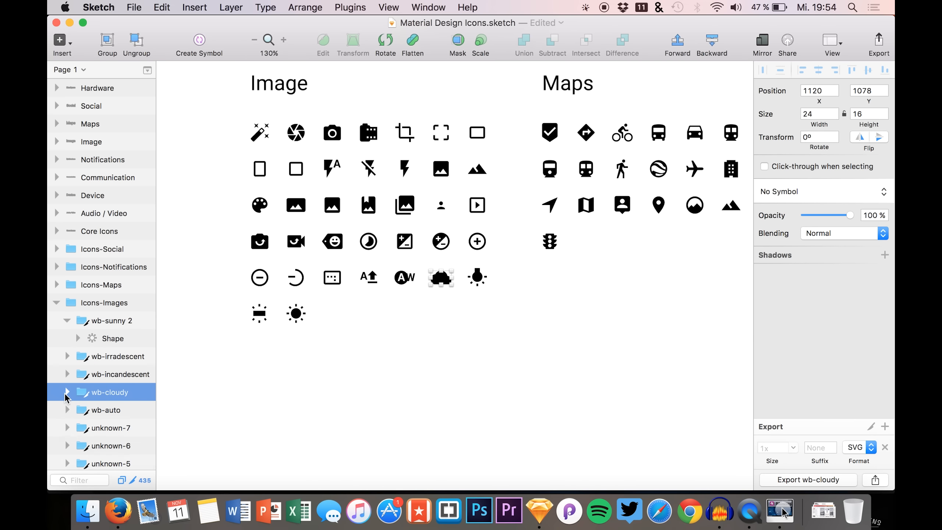
pyautogui.click(109, 410)
pyautogui.keyDown('super'); pyautogui.click(105, 338); pyautogui.keyUp('super')
pyautogui.press('super+c')
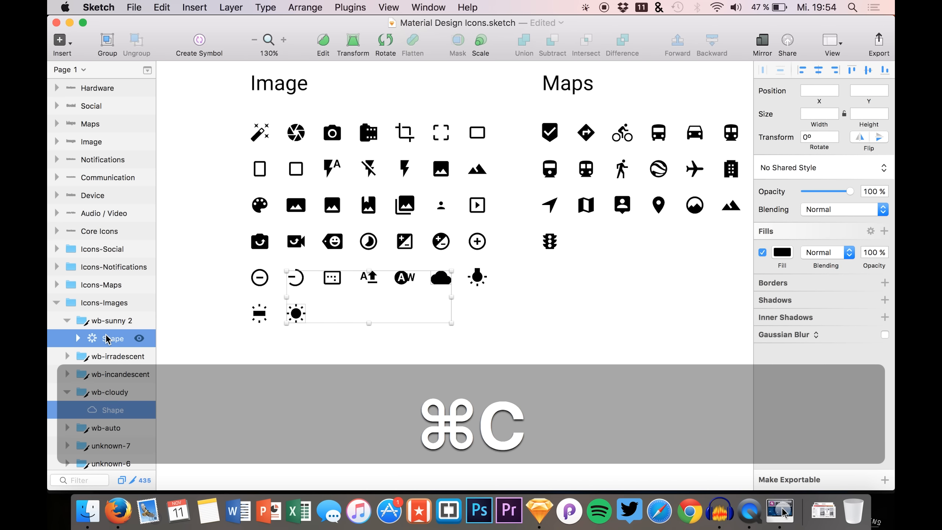
# Step: Return to the Untitled document and paste the sun and cloud shapes into the iPhone 6 artboard
pyautogui.hotkey('ctrl', 'Up')
pyautogui.click(445, 334)
pyautogui.press('super+v')
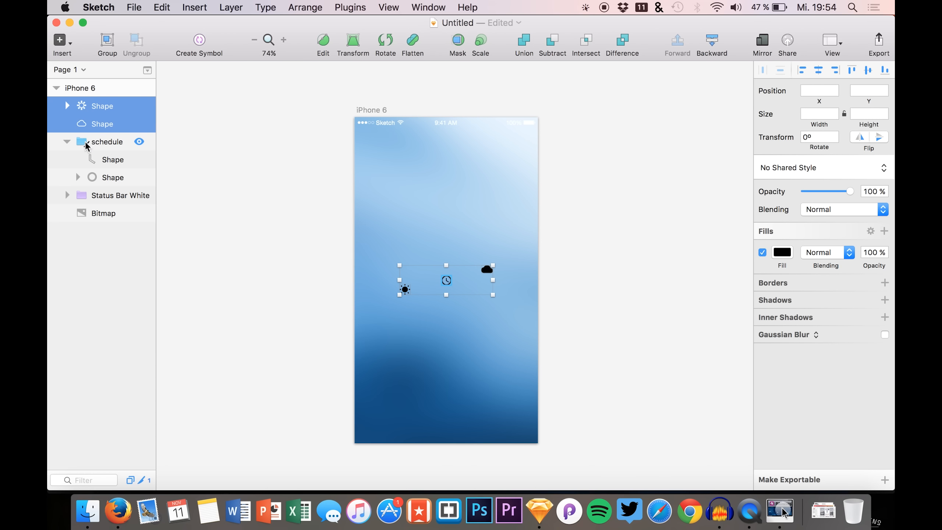
# Step: Try to group the schedule icon and undo the changes
pyautogui.click(73, 145)
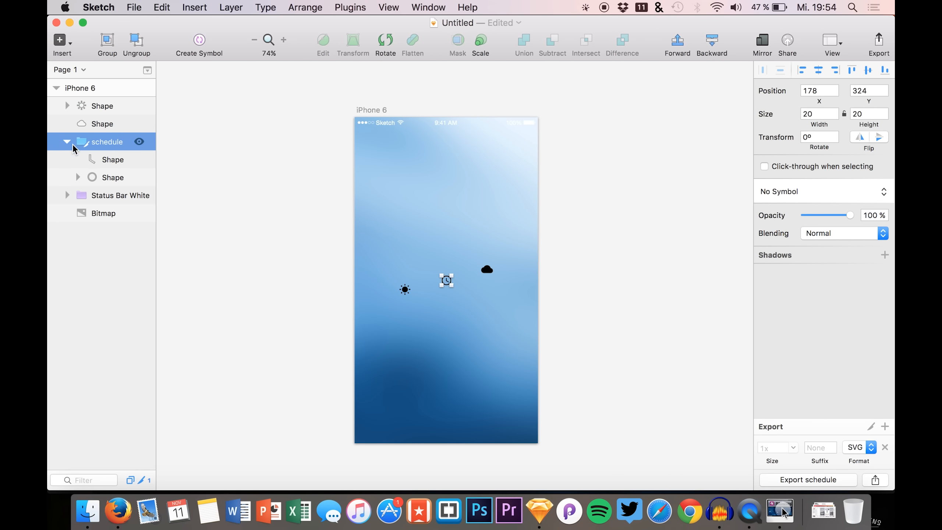
pyautogui.press('super+g')
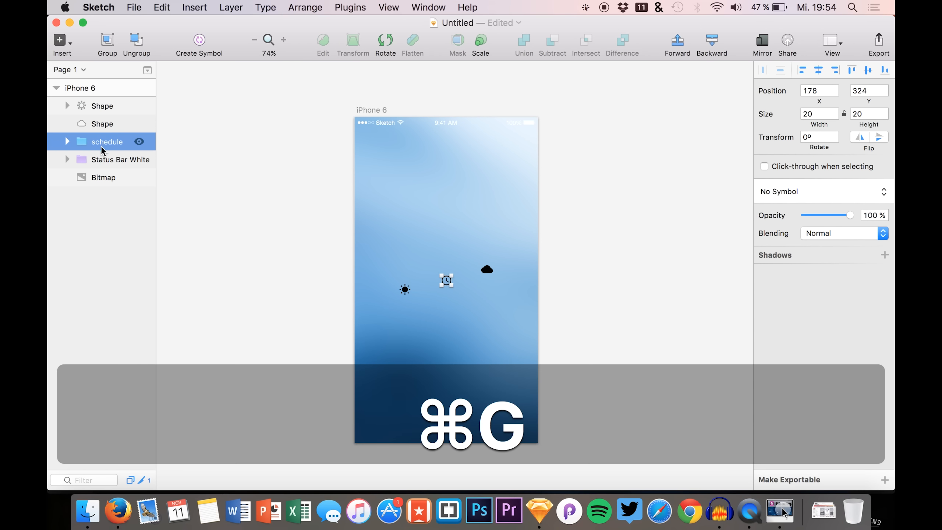
pyautogui.press('super+z')
pyautogui.press('super+z')
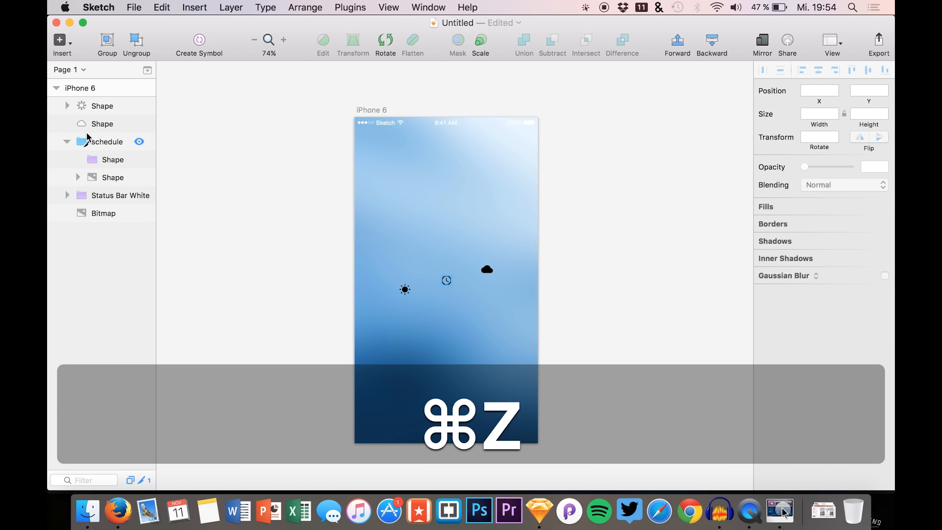
# Step: Ungroup the schedule icon and set the fill of all sun, cloud and clock shapes to white (FFFFFF) at 90% opacity
pyautogui.click(110, 142)
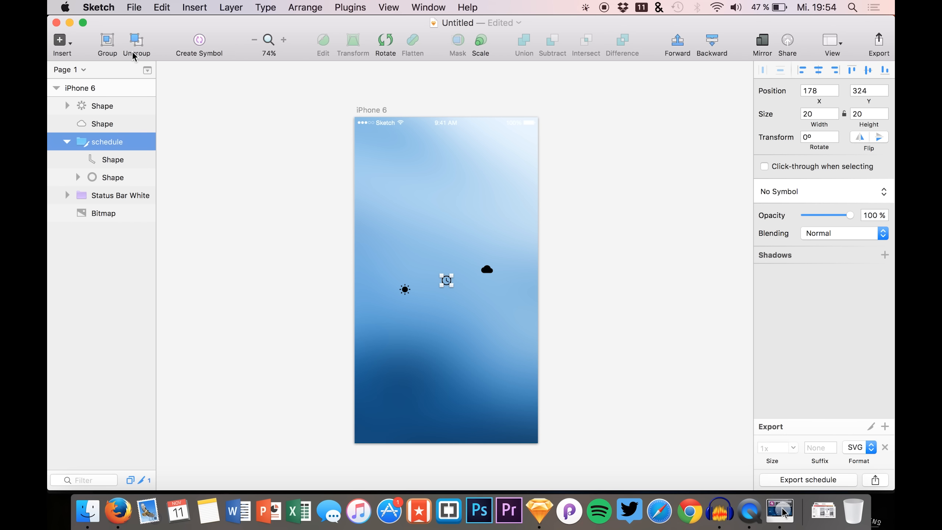
pyautogui.click(136, 43)
pyautogui.keyDown('shift'); pyautogui.click(105, 113); pyautogui.keyUp('shift')
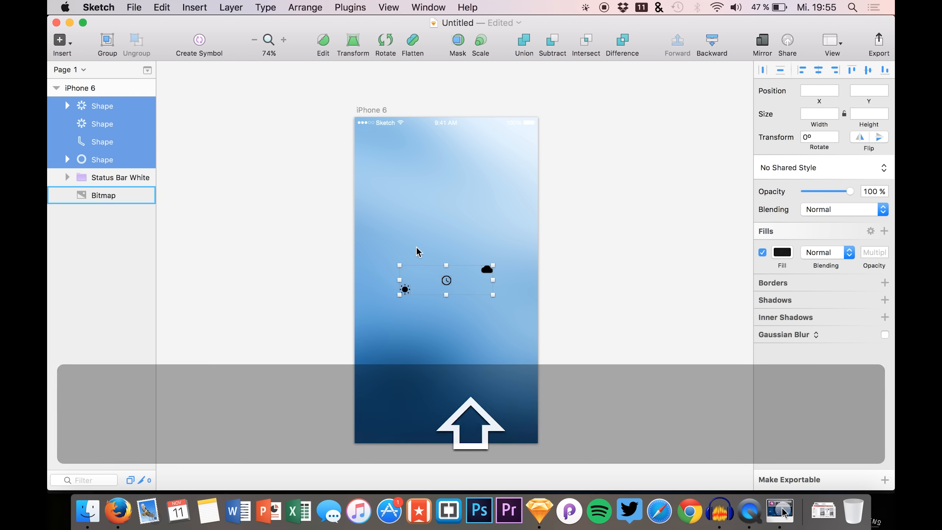
pyautogui.click(783, 254)
pyautogui.moveTo(799, 312); pyautogui.dragTo(656, 218)
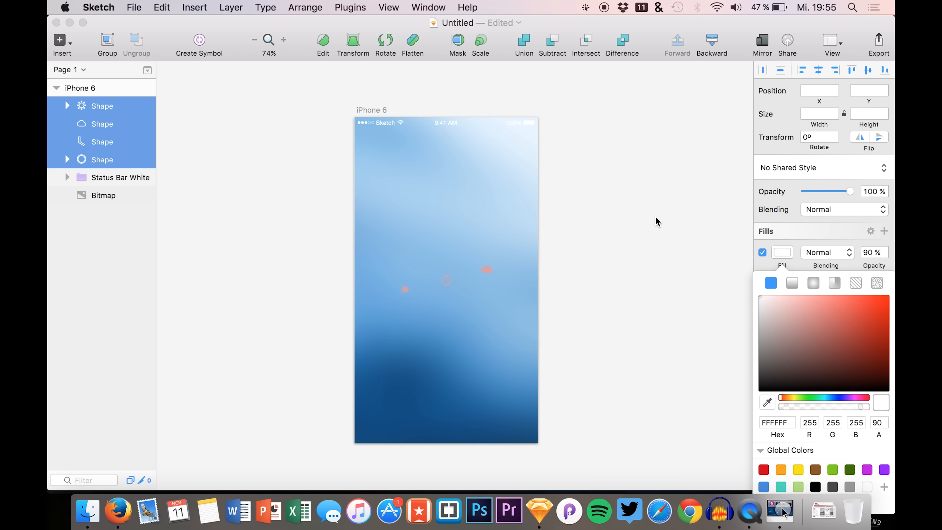
# Step: Try to combine the clock's hands and ring into a single shape, and undo the merge
pyautogui.click(106, 178)
pyautogui.moveTo(101, 160); pyautogui.dragTo(99, 159)
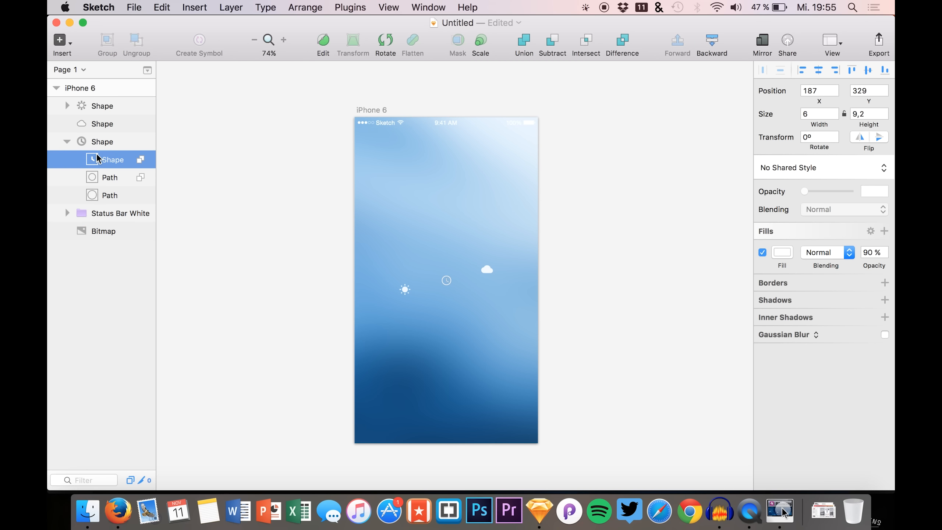
pyautogui.click(105, 195)
pyautogui.click(116, 232)
pyautogui.click(102, 141)
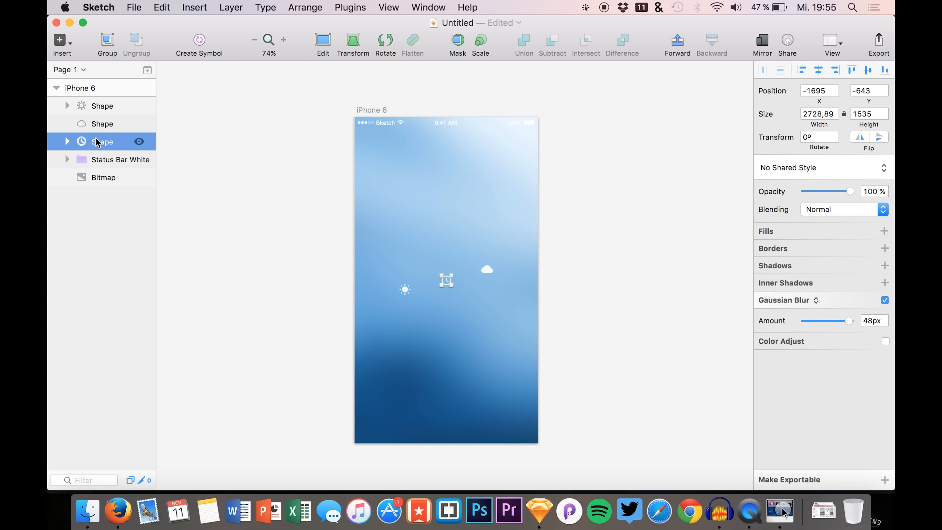
pyautogui.keyDown('shift'); pyautogui.click(99, 107); pyautogui.keyUp('shift')
pyautogui.click(106, 159)
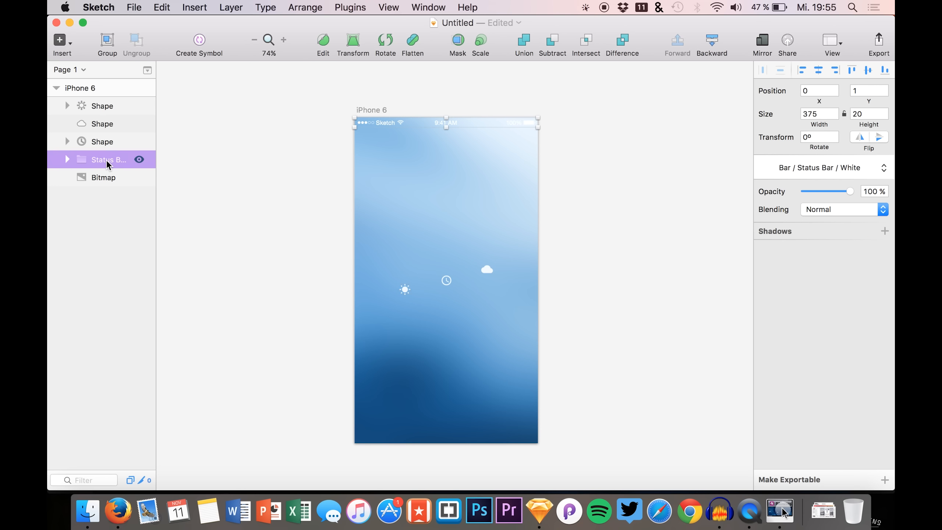
pyautogui.press('super+z')
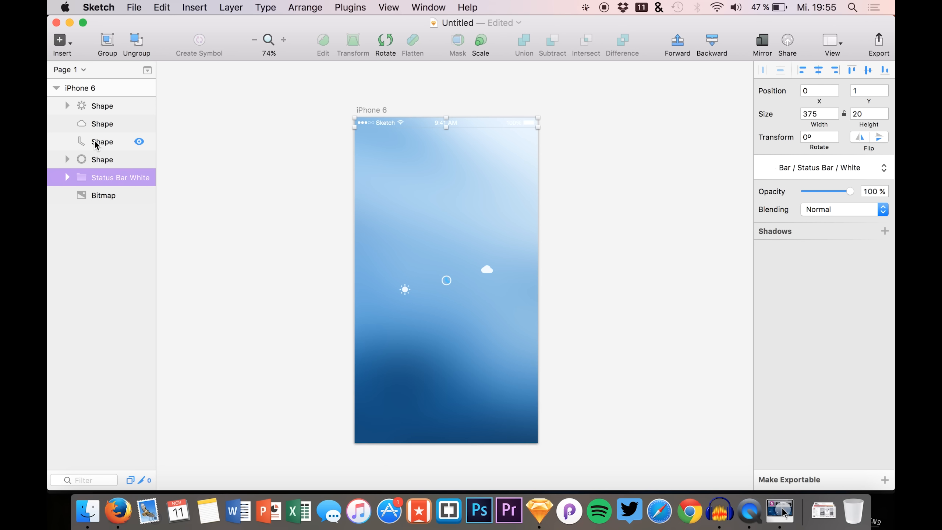
# Step: Nest the clock hands shape inside the clock ring shape so both form a single clock shape layer
pyautogui.click(94, 143)
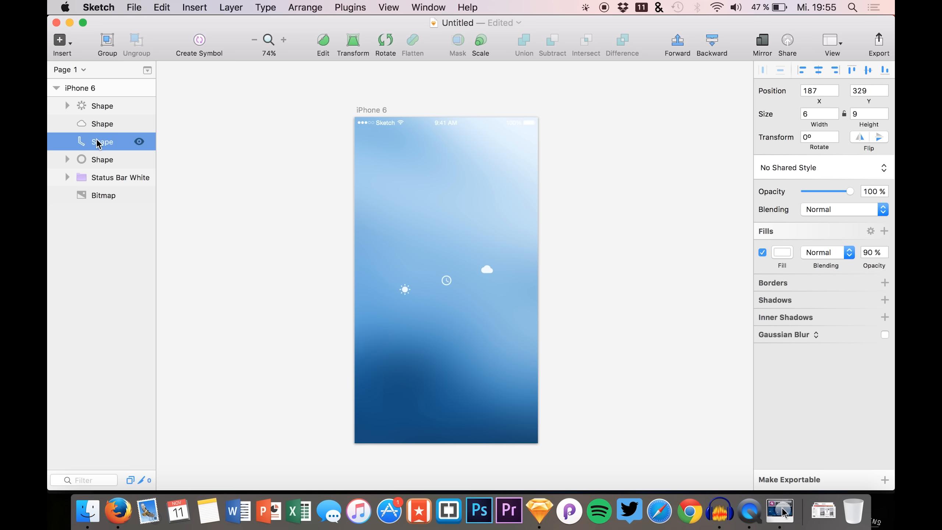
pyautogui.moveTo(103, 143); pyautogui.dragTo(99, 170)
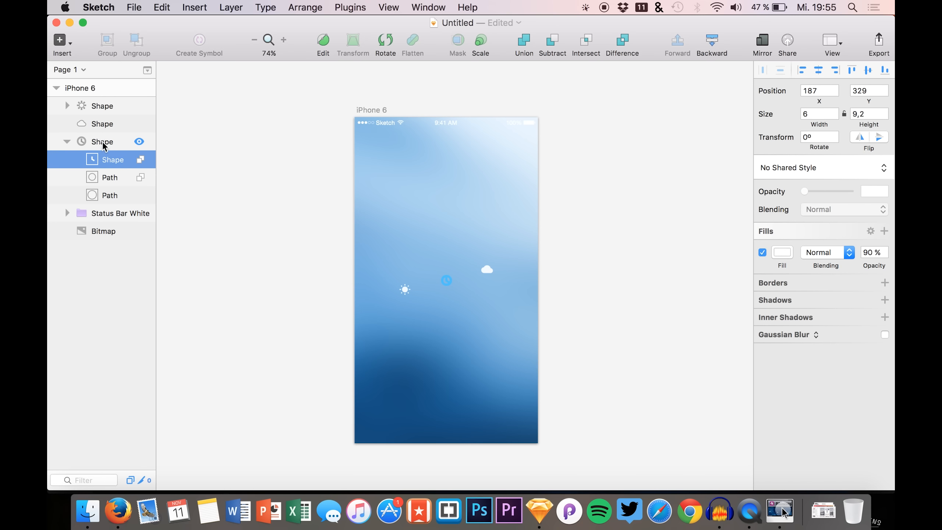
pyautogui.click(103, 144)
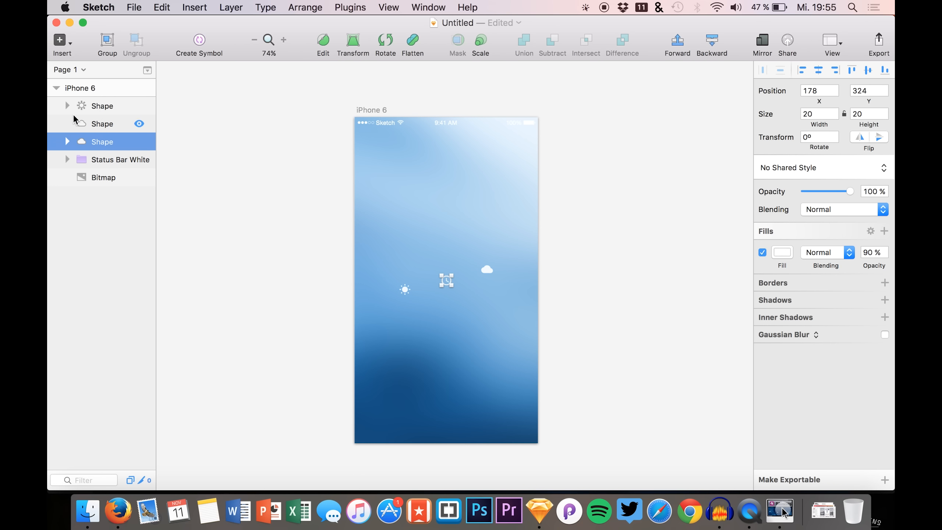
pyautogui.click(91, 176)
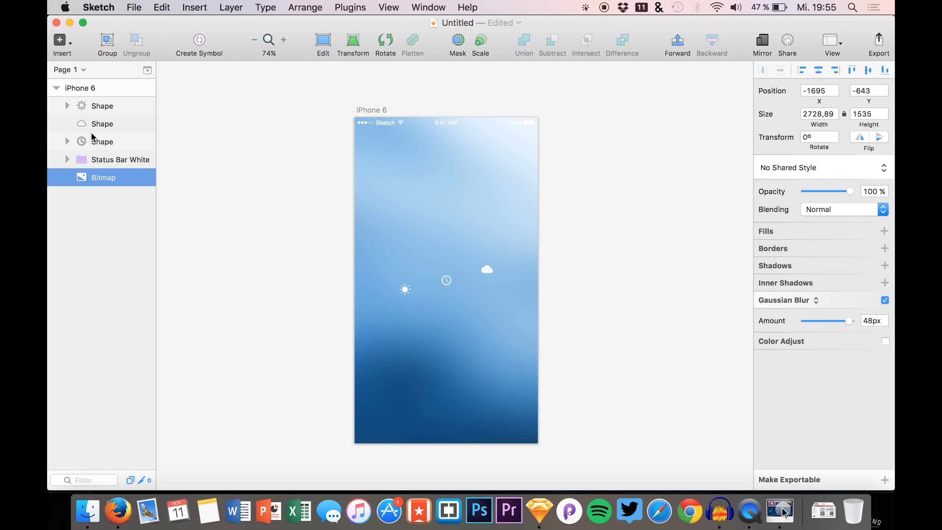
# Step: Scale the sun, cloud and clock icons proportionally to a height of 51 and move them together just below the status bar
pyautogui.click(99, 143)
pyautogui.keyDown('shift'); pyautogui.click(103, 107); pyautogui.keyUp('shift')
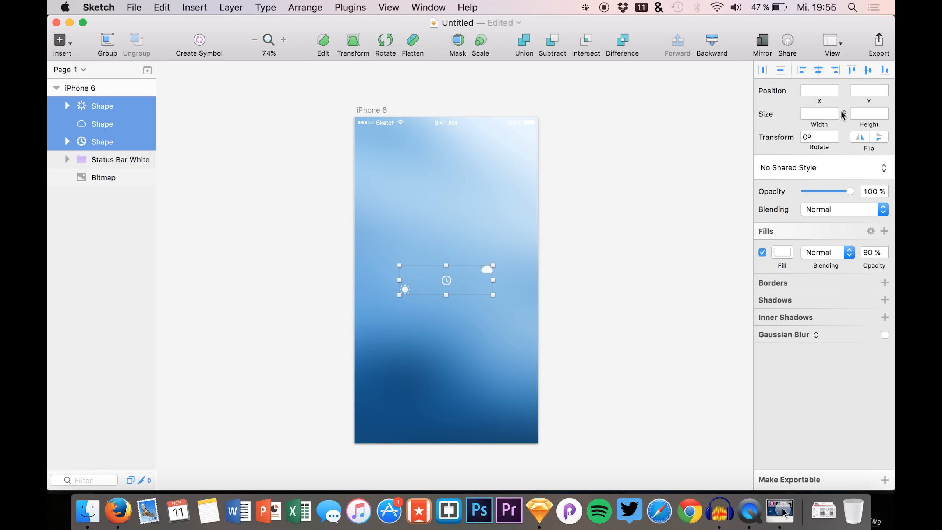
pyautogui.click(865, 112)
pyautogui.moveTo(862, 126); pyautogui.dragTo(892, 116)
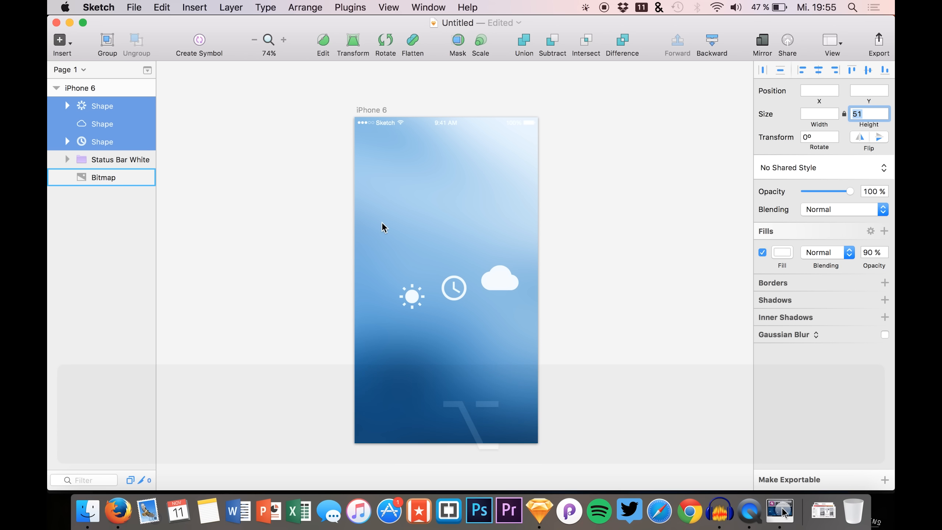
pyautogui.moveTo(424, 207); pyautogui.dragTo(420, 99)
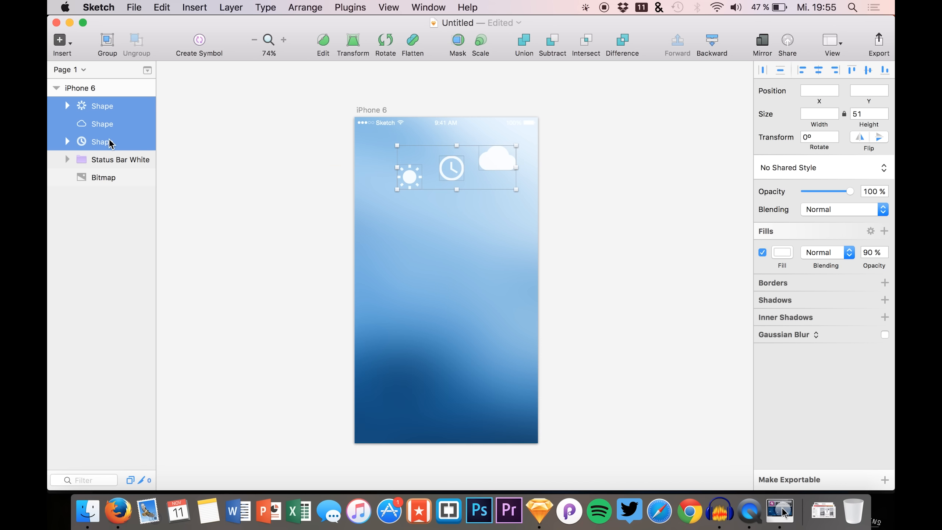
# Step: Turn off the cloud icon's fill and give it a centered white (FFFFFF) border with a thickness of 5
pyautogui.click(104, 160)
pyautogui.click(104, 142)
pyautogui.click(104, 126)
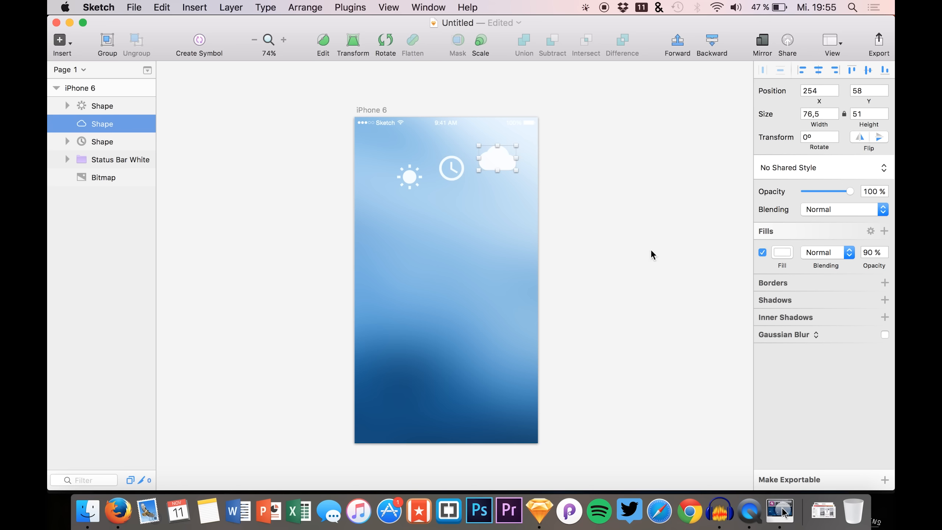
pyautogui.click(764, 252)
pyautogui.click(785, 280)
pyautogui.click(782, 303)
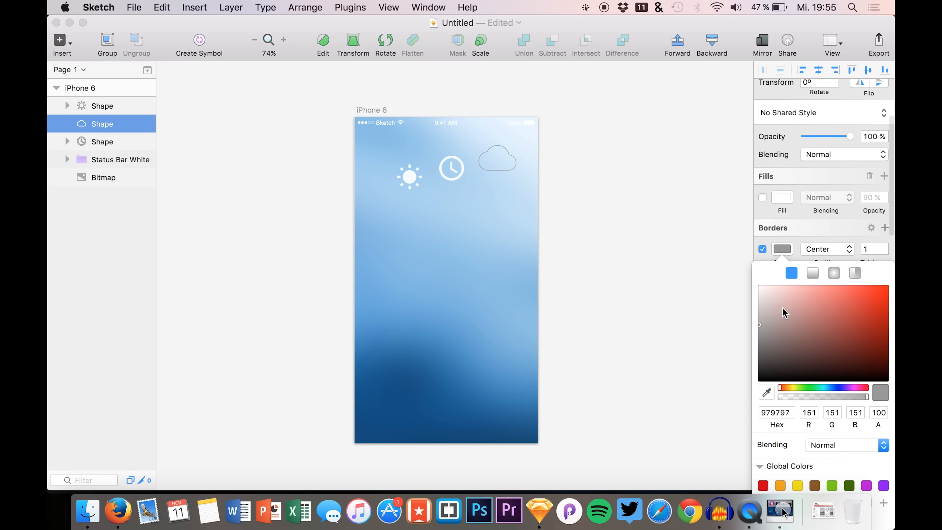
pyautogui.moveTo(753, 300); pyautogui.dragTo(697, 226)
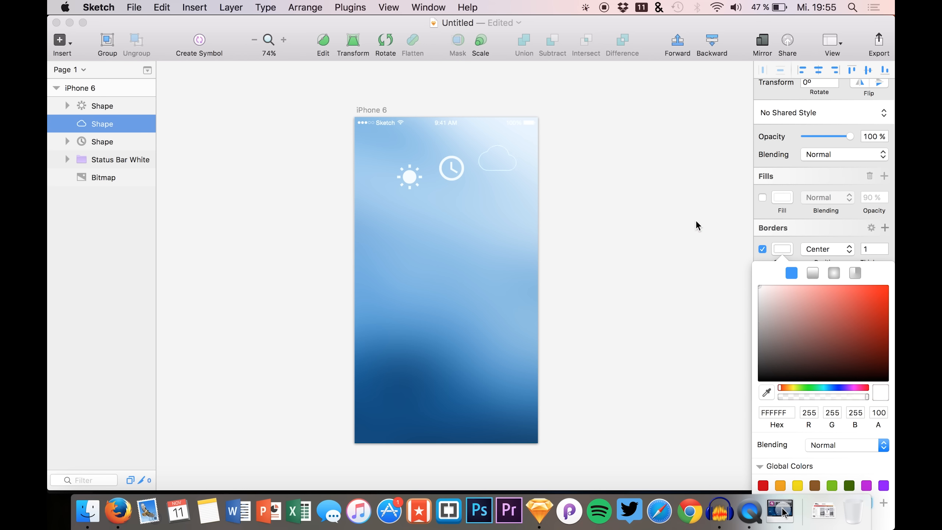
pyautogui.click(874, 245)
pyautogui.press('Up')
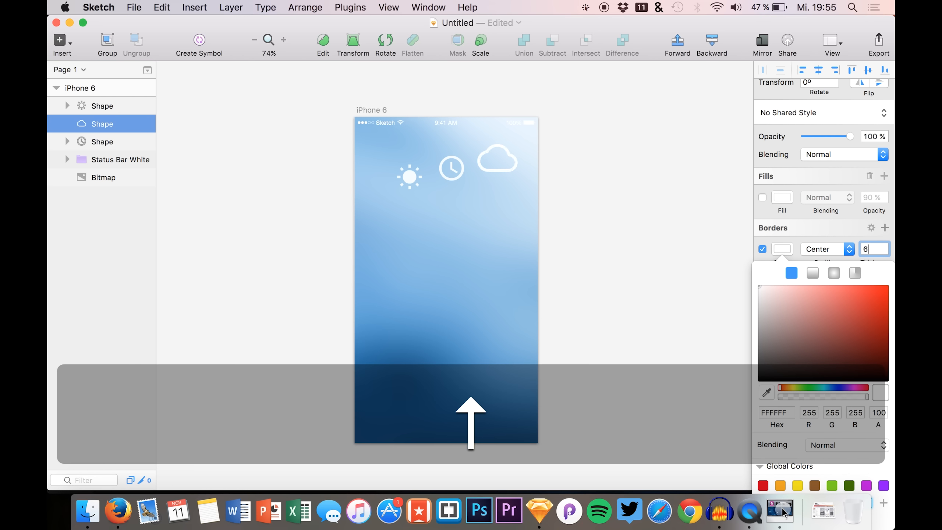
pyautogui.press('Down')
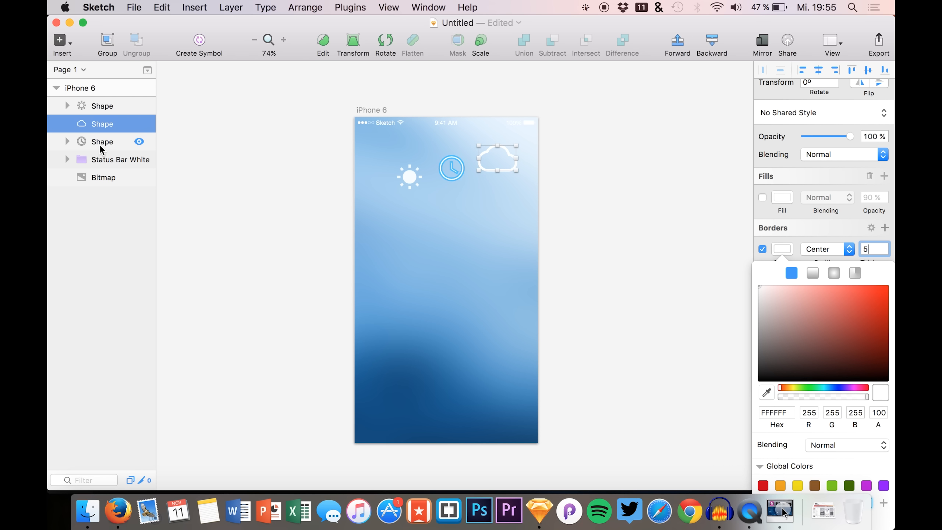
# Step: Try to outline the sun icon by disabling its fill and adding a white (FFFFFF) border with a thickness of 6
pyautogui.click(101, 106)
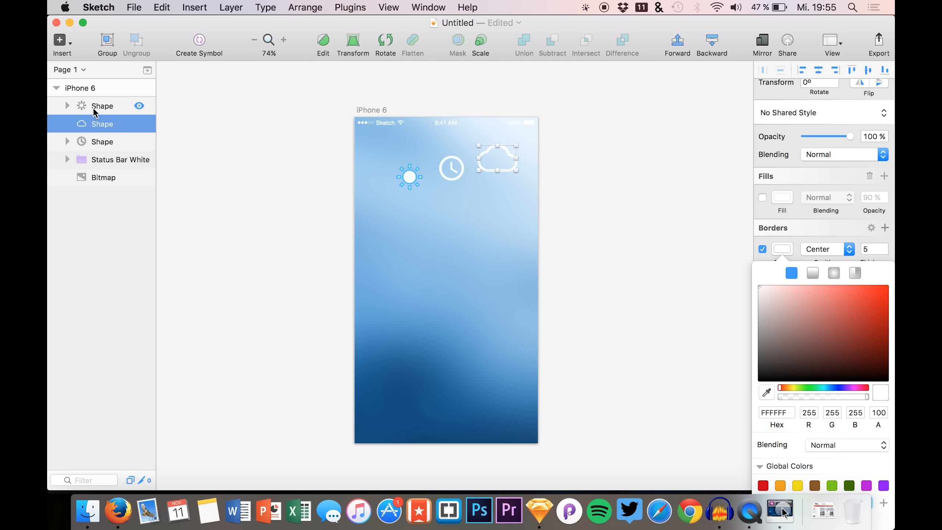
pyautogui.click(763, 252)
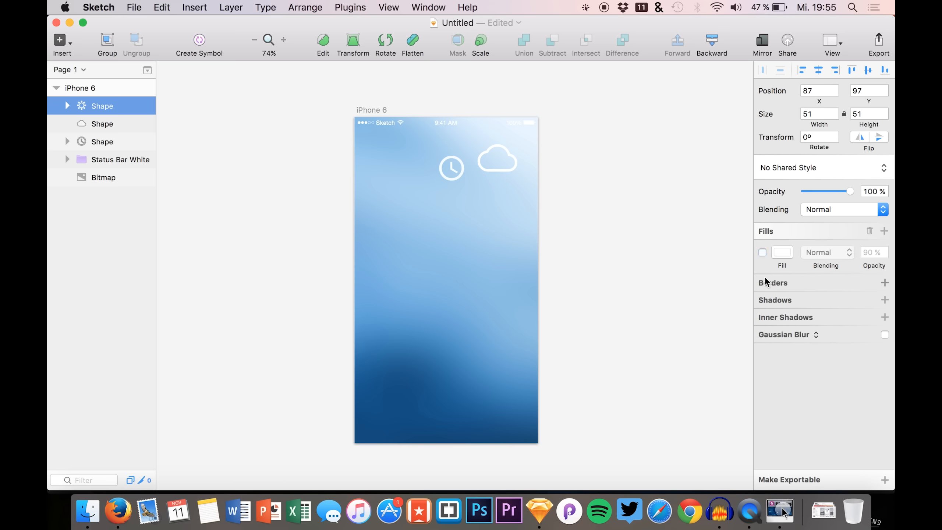
pyautogui.click(762, 283)
pyautogui.click(782, 304)
pyautogui.click(778, 317)
pyautogui.moveTo(778, 316); pyautogui.dragTo(697, 203)
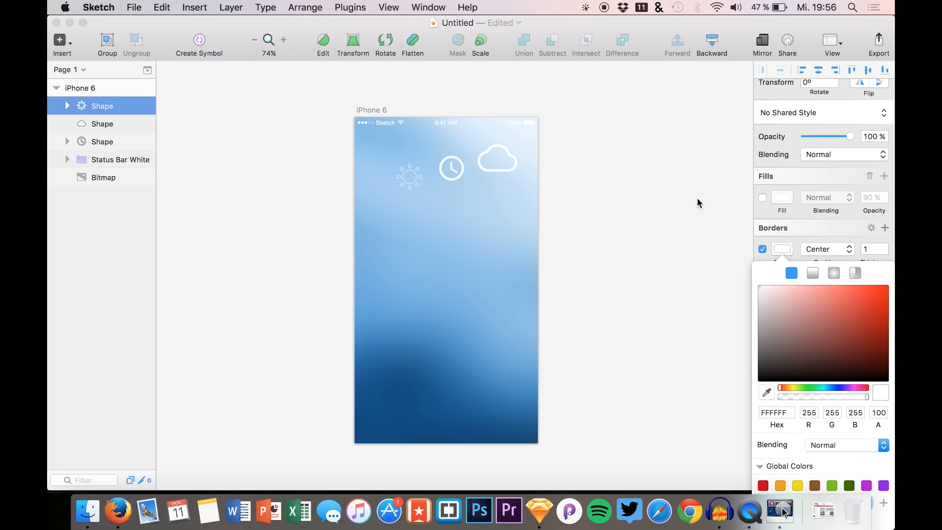
pyautogui.click(868, 251)
pyautogui.press('Up')
pyautogui.press('Up')
pyautogui.press('Up')
pyautogui.press('Up')
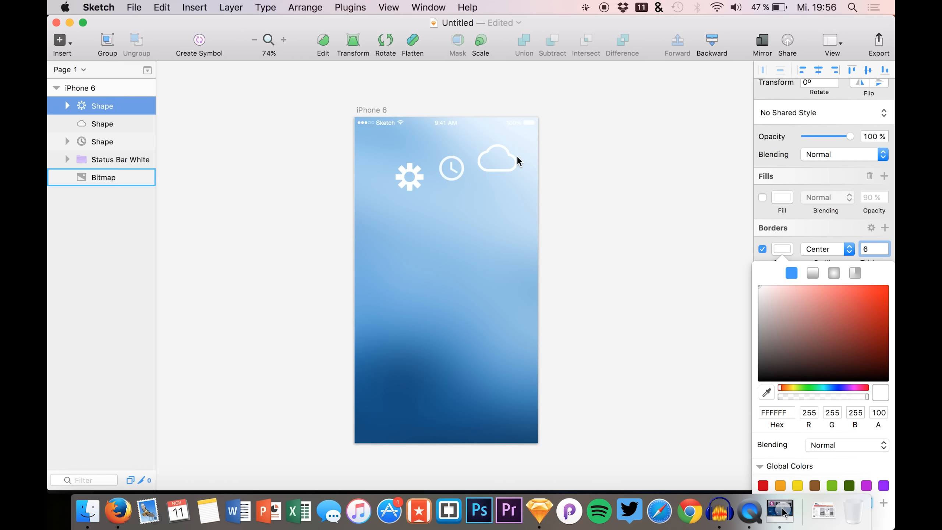
# Step: Delete the sun icon from the artboard
pyautogui.click(87, 123)
pyautogui.click(89, 106)
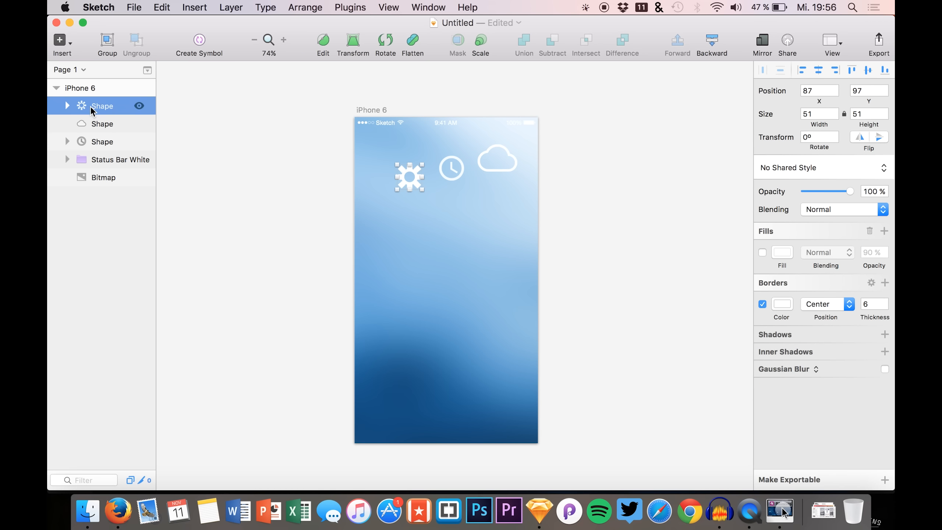
pyautogui.press('BackSpace')
# Step: Move the clock icon to X 21, Y 58 near the artboard's upper-left corner
pyautogui.click(97, 124)
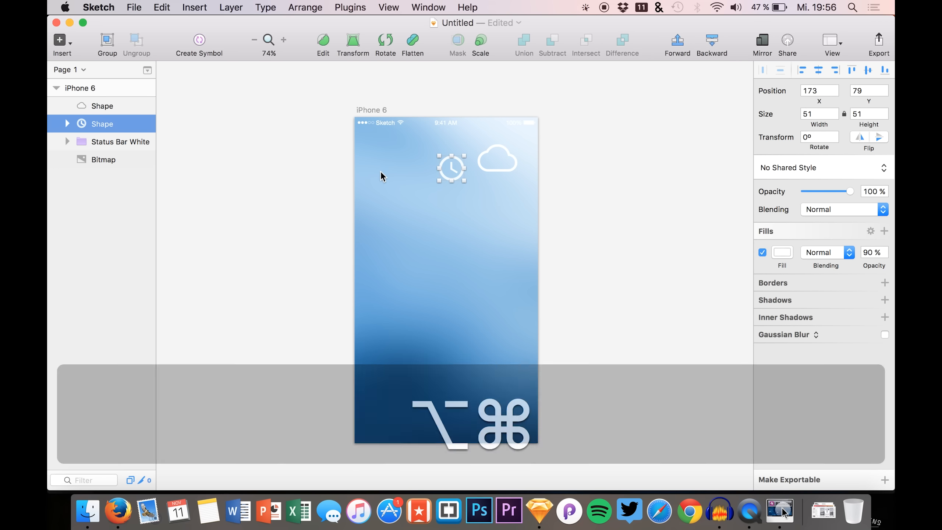
pyautogui.moveTo(386, 171); pyautogui.dragTo(351, 156)
pyautogui.hotkey('shift', 'Left')
pyautogui.hotkey('shift', 'Left')
pyautogui.hotkey('shift', 'Left')
pyautogui.hotkey('shift', 'Left')
pyautogui.hotkey('shift', 'Left')
pyautogui.hotkey('shift', 'Left')
pyautogui.hotkey('shift', 'Left')
pyautogui.hotkey('shift', 'Left')
pyautogui.hotkey('shift', 'Left')
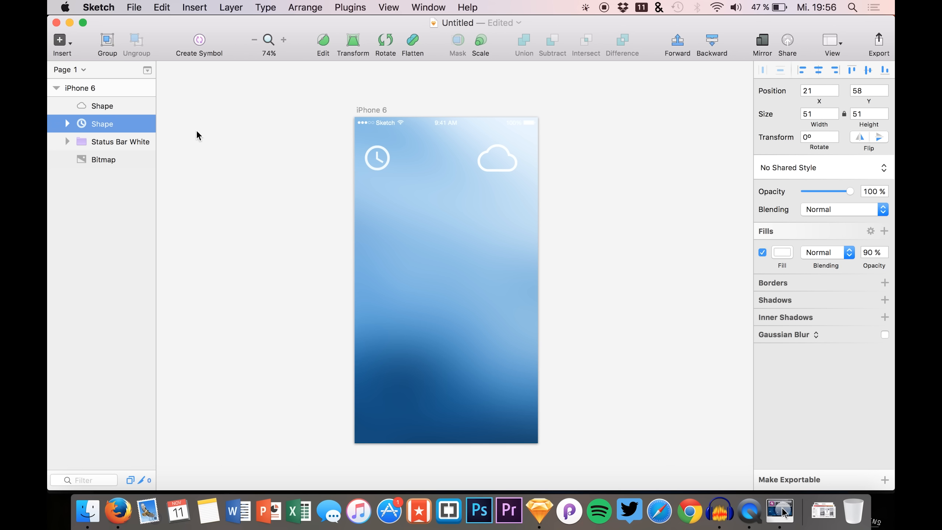
# Step: Move the cloud icon horizontally to X 204, keeping it level with the clock icon
pyautogui.click(124, 108)
pyautogui.hotkey('shift', 'Left')
pyautogui.hotkey('shift', 'Left')
pyautogui.hotkey('shift', 'Left')
pyautogui.hotkey('shift', 'Left')
pyautogui.hotkey('shift', 'Left')
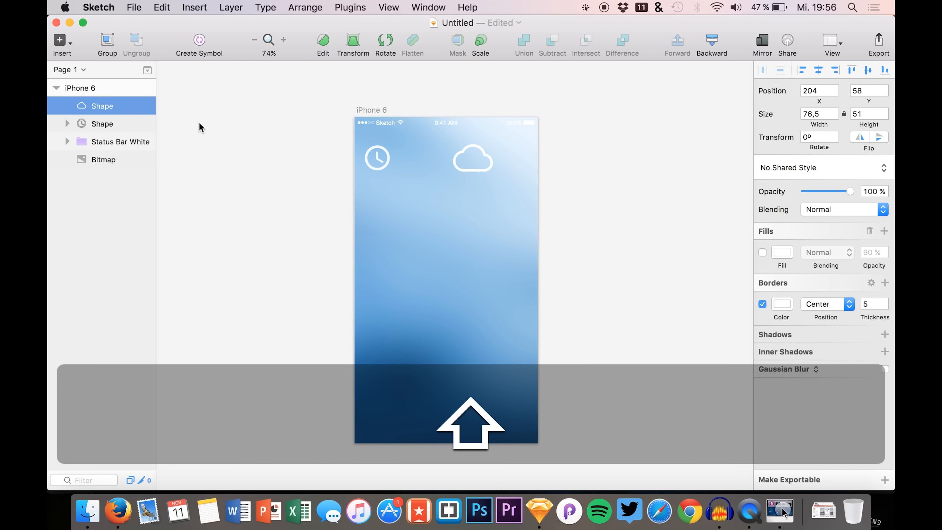
# Step: Add a text layer reading 11:35 just beside the clock icon
pyautogui.click(119, 122)
pyautogui.press('t')
pyautogui.click(403, 159)
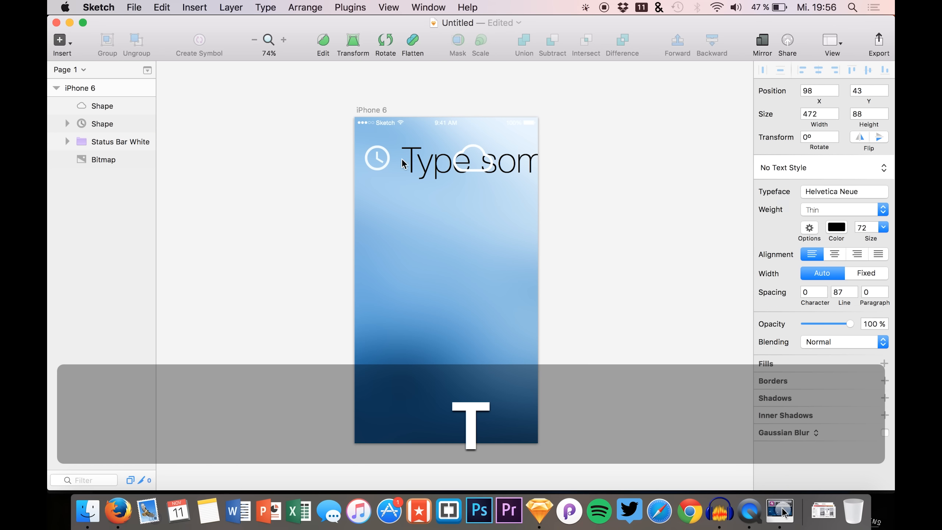
pyautogui.write('11')
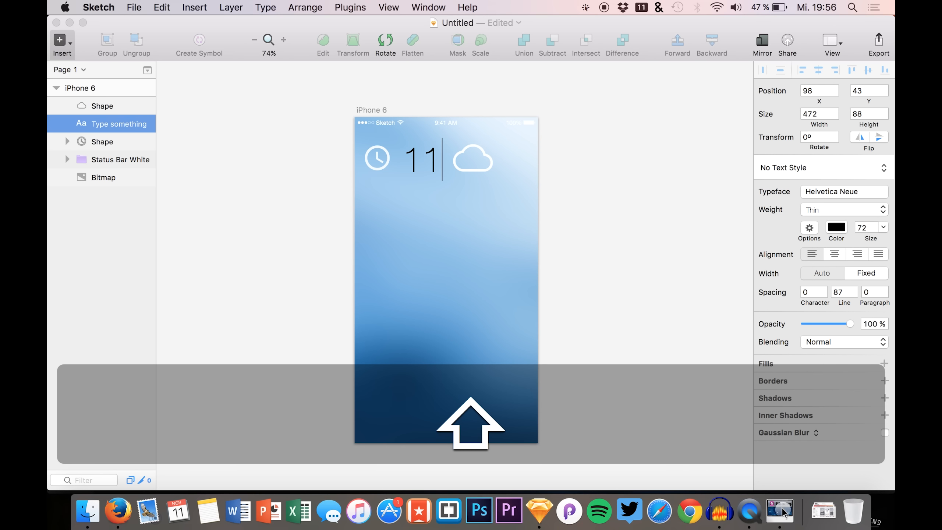
pyautogui.write(':35')
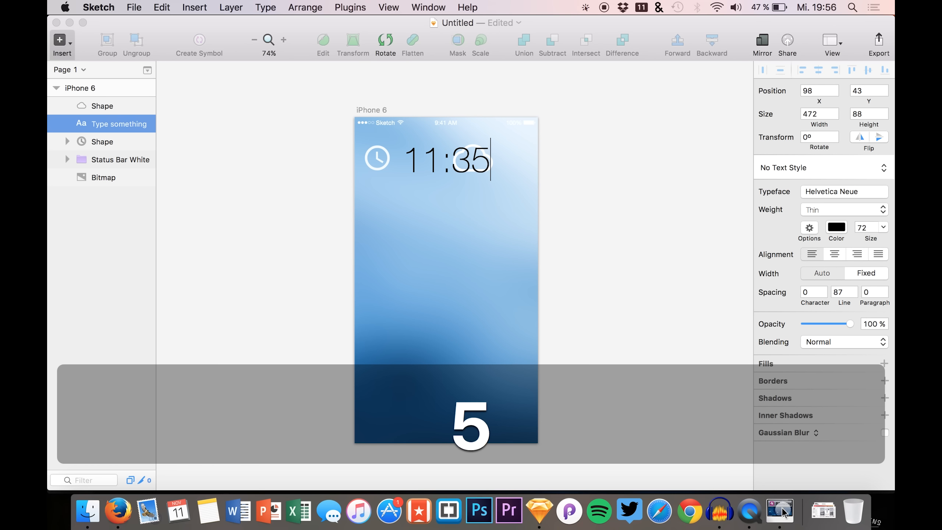
pyautogui.click(100, 141)
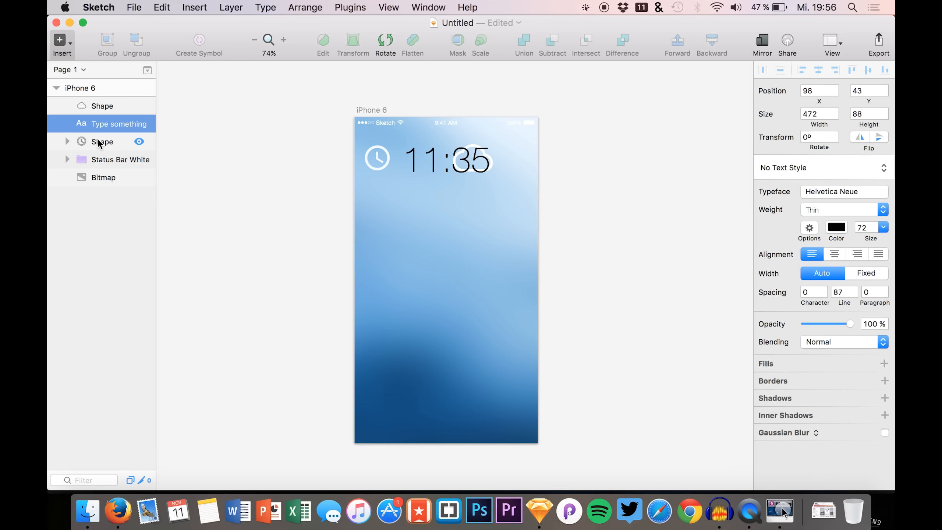
pyautogui.click(101, 141)
# Step: Set the 11:35 text's color to white (FFFFFF) and its font size to 43
pyautogui.click(99, 124)
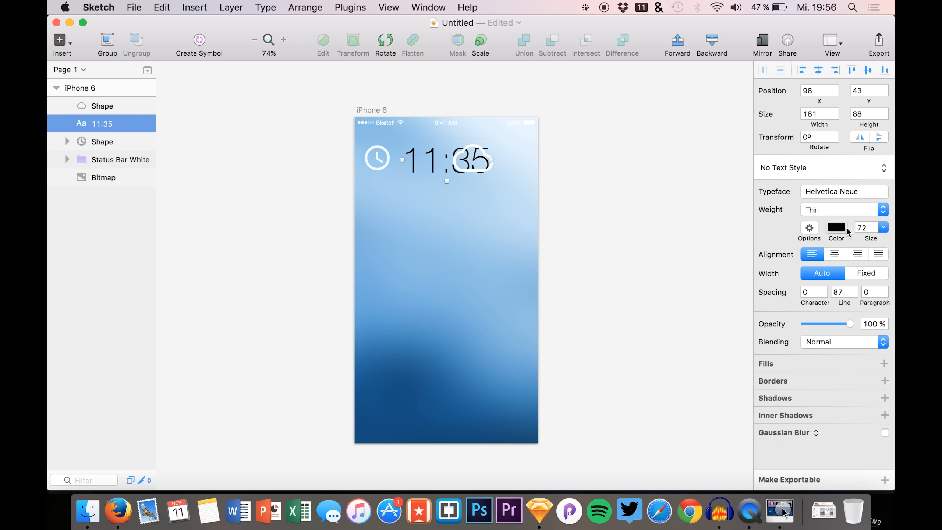
pyautogui.click(836, 227)
pyautogui.moveTo(831, 291); pyautogui.dragTo(681, 196)
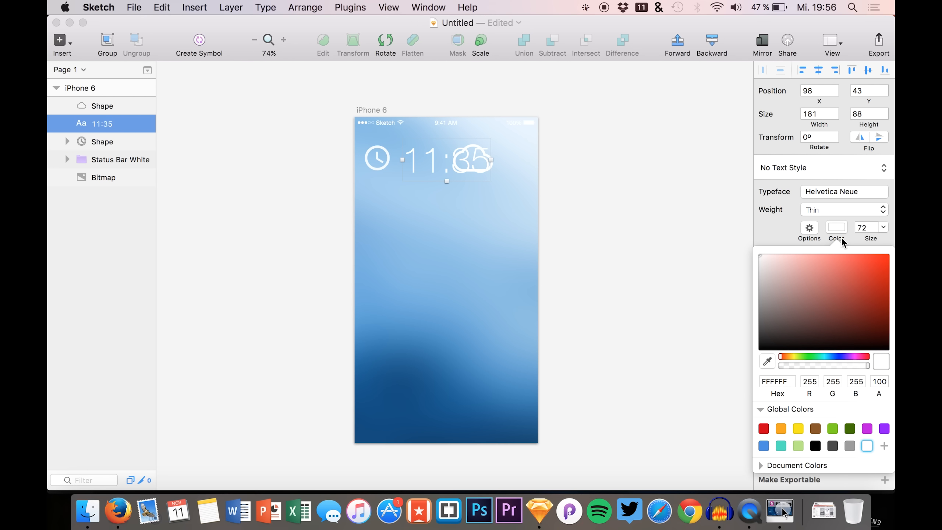
pyautogui.click(864, 227)
pyautogui.press('Down')
pyautogui.press('Down')
pyautogui.press('Down')
pyautogui.press('Down')
pyautogui.press('Down')
pyautogui.press('Down')
pyautogui.press('Down')
pyautogui.press('Down')
pyautogui.press('Down')
pyautogui.press('Down')
pyautogui.press('Down')
pyautogui.press('Down')
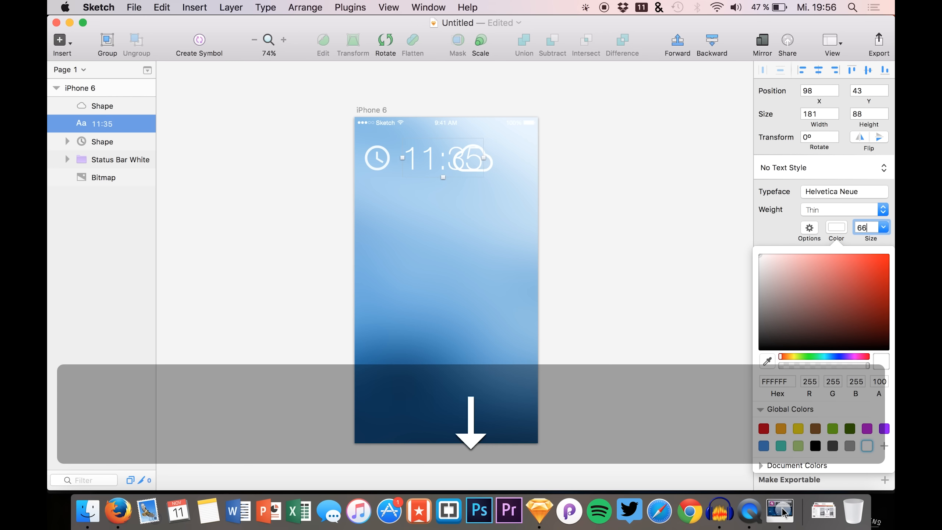
pyautogui.press('Down')
pyautogui.press('Down')
pyautogui.press('Down')
pyautogui.press('Down')
pyautogui.press('Down')
pyautogui.press('Down')
pyautogui.press('Down')
pyautogui.press('Down')
pyautogui.press('Down')
pyautogui.press('Down')
pyautogui.press('Down')
pyautogui.press('Down')
pyautogui.press('Down')
pyautogui.press('Down')
pyautogui.press('Down')
pyautogui.press('Down')
pyautogui.press('Down')
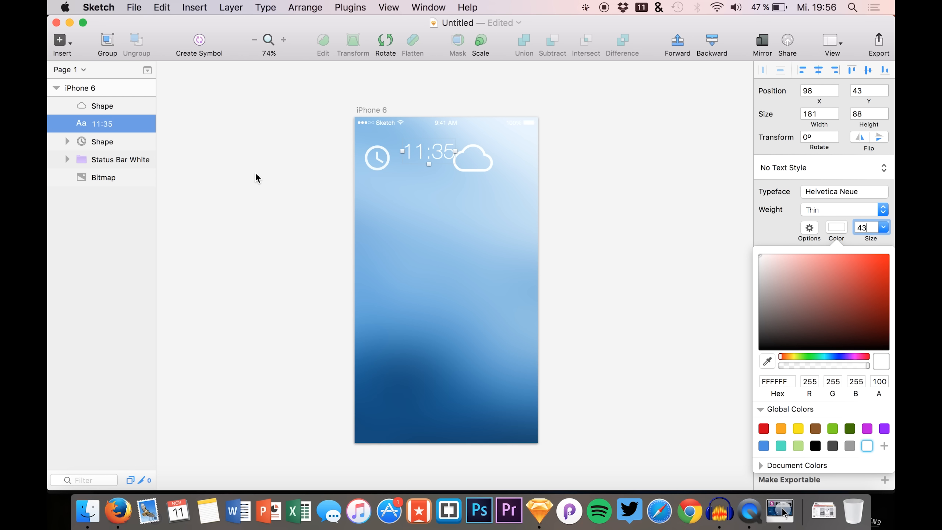
pyautogui.click(121, 159)
pyautogui.click(106, 128)
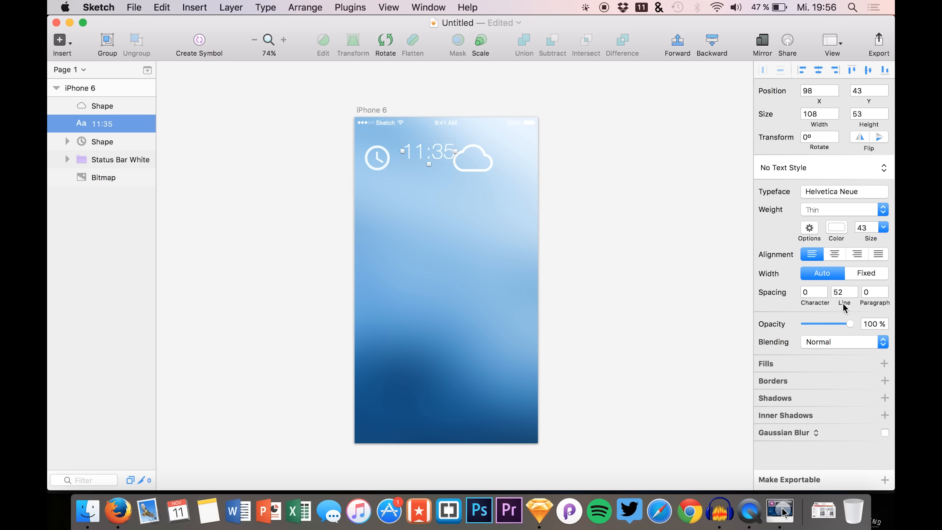
# Step: Try a slightly negative character spacing on the 11:35 text and reset it to 0
pyautogui.moveTo(816, 303)
pyautogui.mouseDown()
pyautogui.moveTo(782, 307)
pyautogui.moveTo(818, 304)
pyautogui.mouseUp()
pyautogui.click(815, 293)
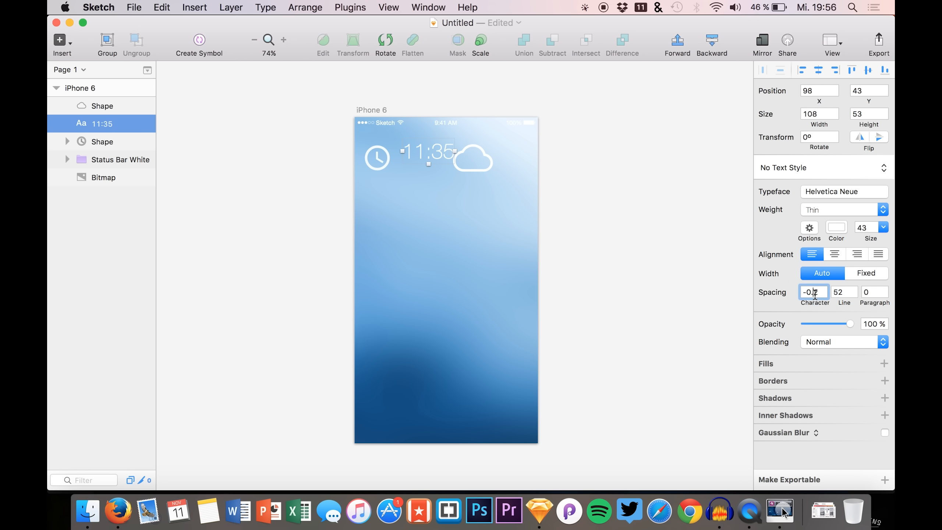
pyautogui.write('0')
pyautogui.press('Return')
# Step: Set the 11:35 text's weight to Light and move it to X 84, Y 55 between the clock and cloud icons
pyautogui.click(828, 211)
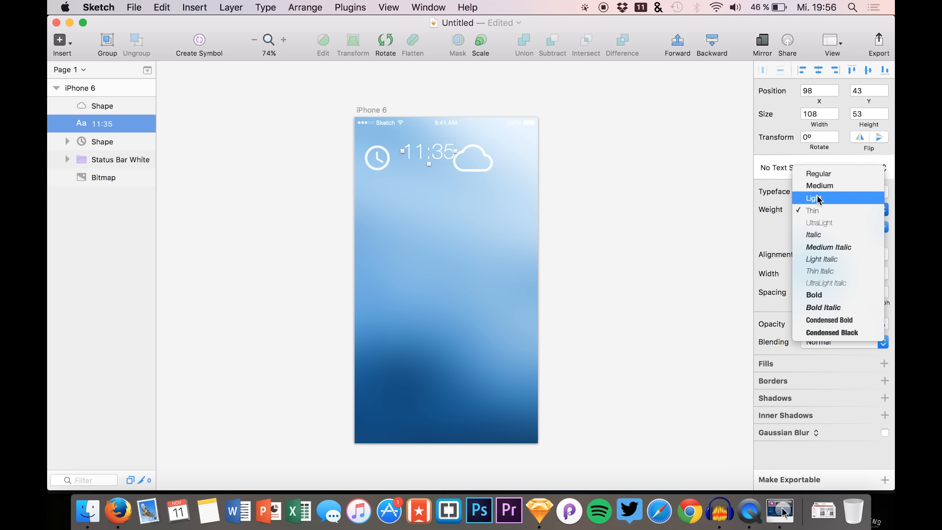
pyautogui.click(815, 198)
pyautogui.click(99, 105)
pyautogui.click(97, 124)
pyautogui.hotkey('shift', 'Left')
pyautogui.hotkey('shift', 'Down')
pyautogui.hotkey('shift', 'Down')
pyautogui.hotkey('shift', 'Up')
pyautogui.hotkey('shift', 'Down')
pyautogui.press('Up')
pyautogui.press('Up')
pyautogui.press('Left')
pyautogui.press('Up')
pyautogui.press('Up')
pyautogui.press('Left')
pyautogui.press('Left')
pyautogui.press('Up')
pyautogui.press('Up')
pyautogui.press('Left')
pyautogui.press('Up')
pyautogui.press('Up')
pyautogui.press('Down')
pyautogui.press('Up')
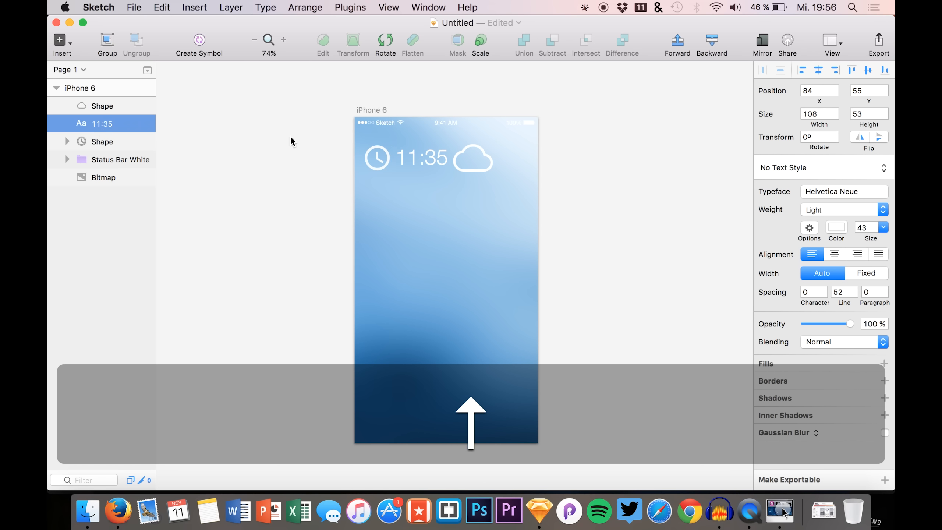
# Step: Change the font weight of the 11:35 text to Thin
pyautogui.click(814, 209)
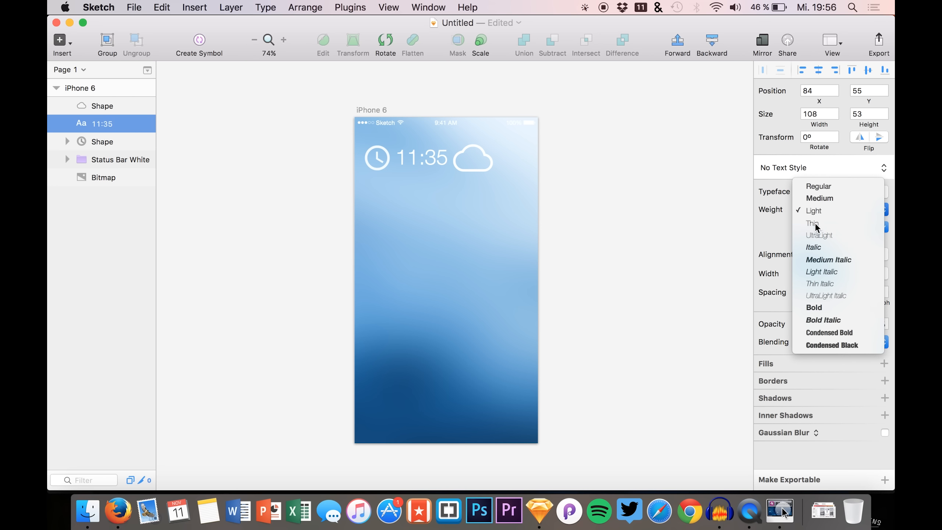
pyautogui.click(815, 223)
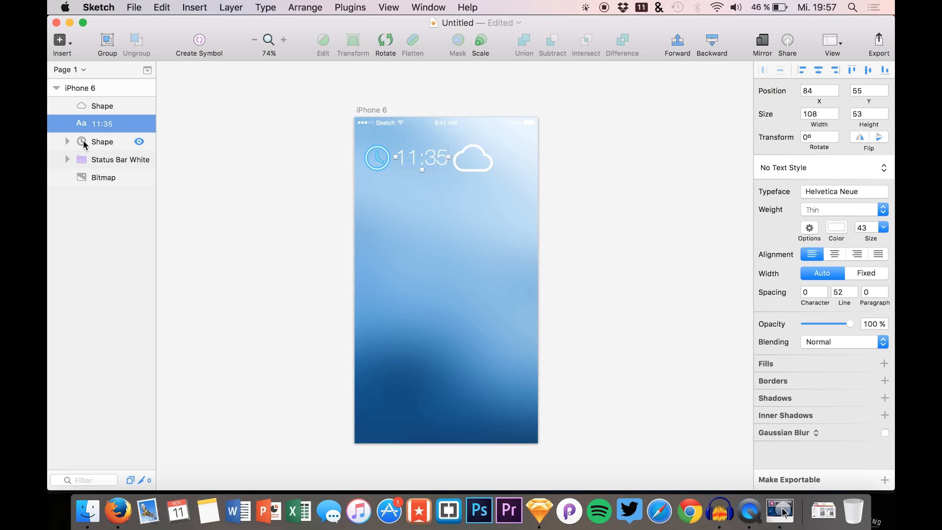
# Step: Resize the clock and cloud icons together proportionally to a height of 41
pyautogui.click(83, 142)
pyautogui.keyDown('super'); pyautogui.click(101, 106); pyautogui.keyUp('super')
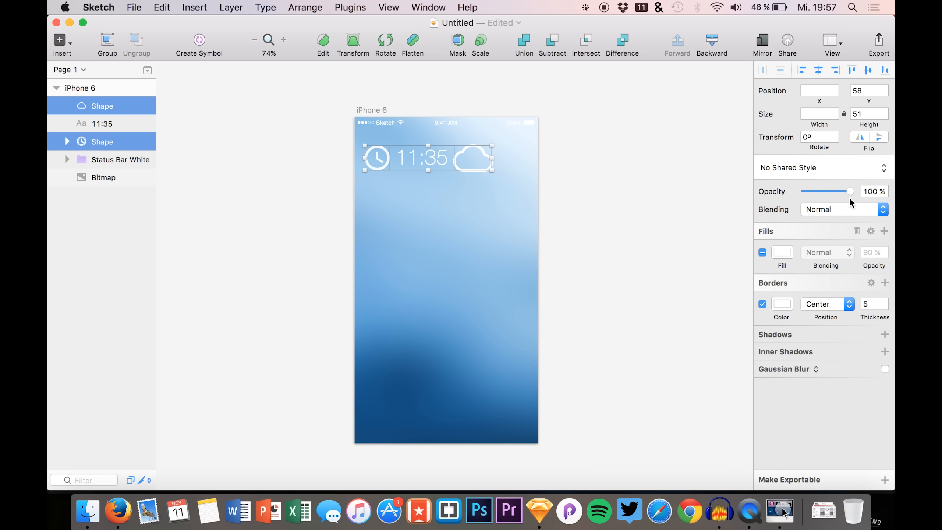
pyautogui.moveTo(874, 125); pyautogui.dragTo(869, 125)
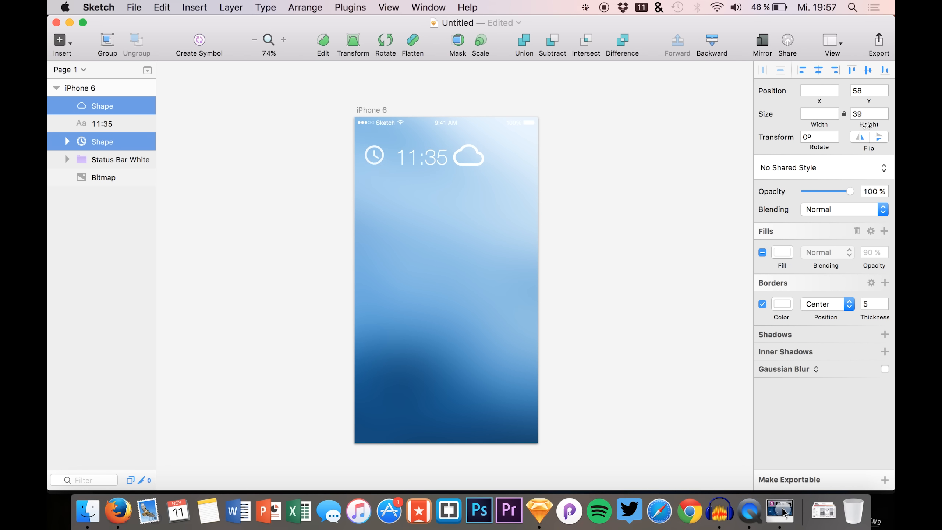
pyautogui.click(100, 123)
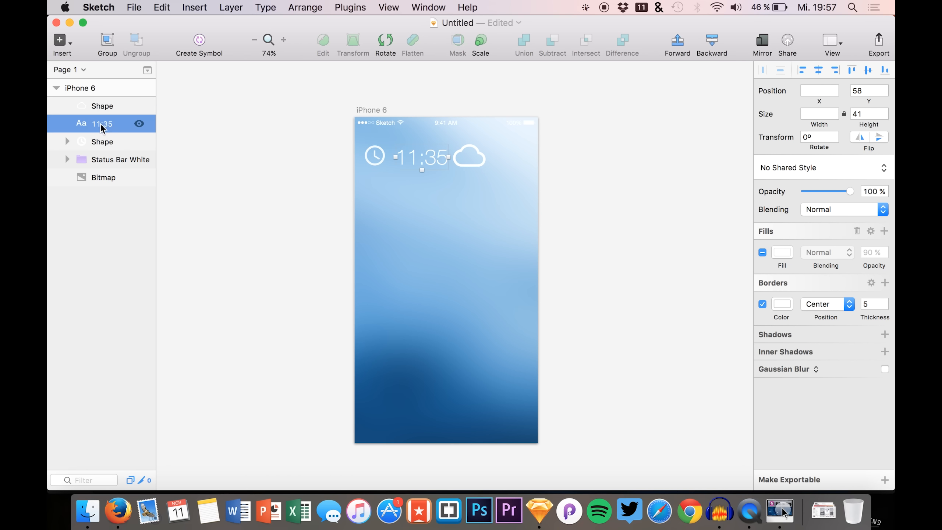
# Step: Move the clock icon to X 30, Y 61
pyautogui.click(93, 145)
pyautogui.hotkey('shift', 'Right')
pyautogui.hotkey('shift', 'Right')
pyautogui.hotkey('shift', 'Left')
pyautogui.press('Left')
pyautogui.press('Down')
pyautogui.press('Down')
pyautogui.press('Down')
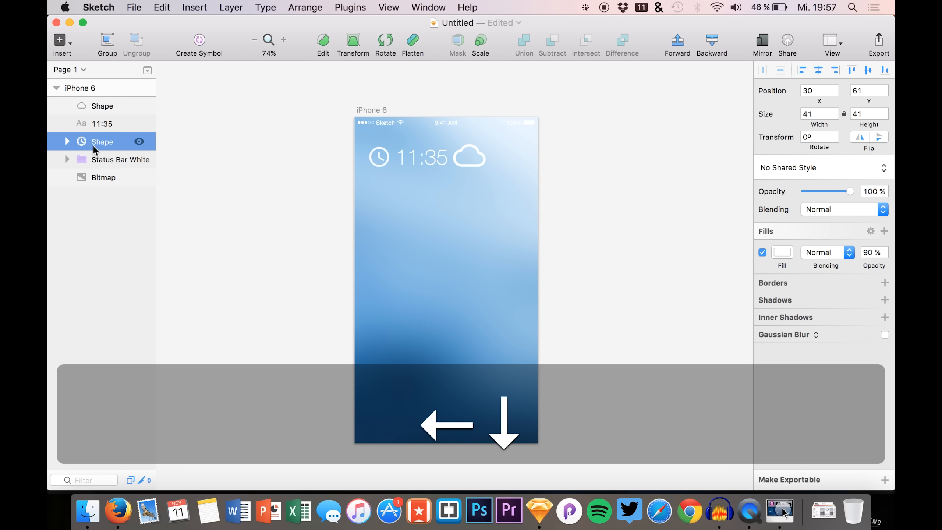
# Step: Move the 11:35 text closer to the clock icon, to X 81, Y 55
pyautogui.click(93, 128)
pyautogui.hotkey('shift', 'Left')
pyautogui.press('Right')
pyautogui.press('Right')
pyautogui.press('Right')
pyautogui.press('Up')
pyautogui.press('Right')
pyautogui.press('Right')
pyautogui.press('Right')
pyautogui.press('Right')
pyautogui.press('Down')
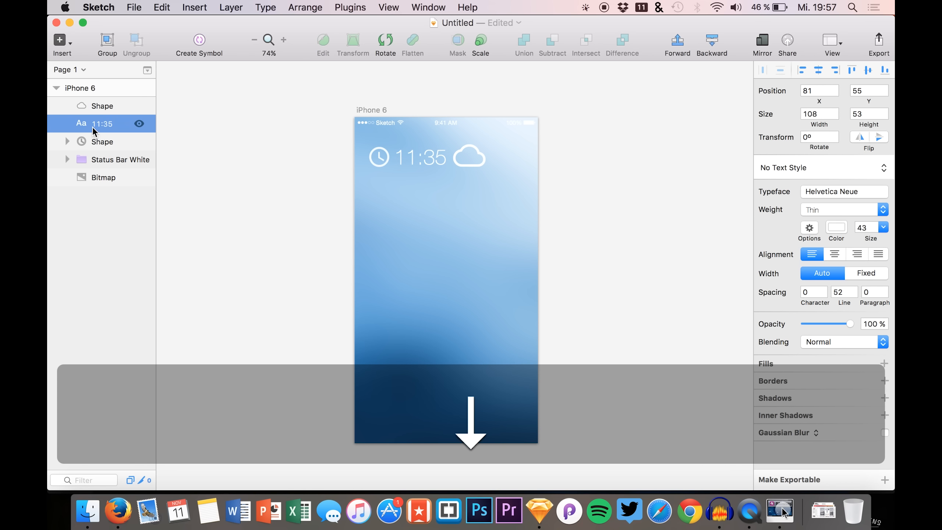
# Step: Move the cloud icon away from the time text to X 229, Y 62
pyautogui.click(94, 112)
pyautogui.press('Down')
pyautogui.press('Up')
pyautogui.press('Right')
pyautogui.press('Right')
pyautogui.press('Right')
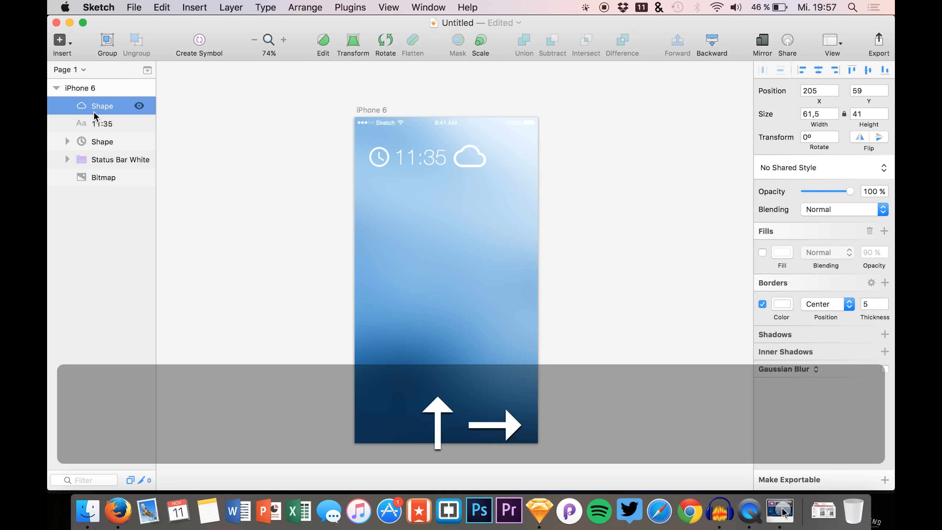
pyautogui.press('Down')
pyautogui.press('Right')
pyautogui.press('Down')
pyautogui.press('Right')
pyautogui.press('Right')
pyautogui.press('Up')
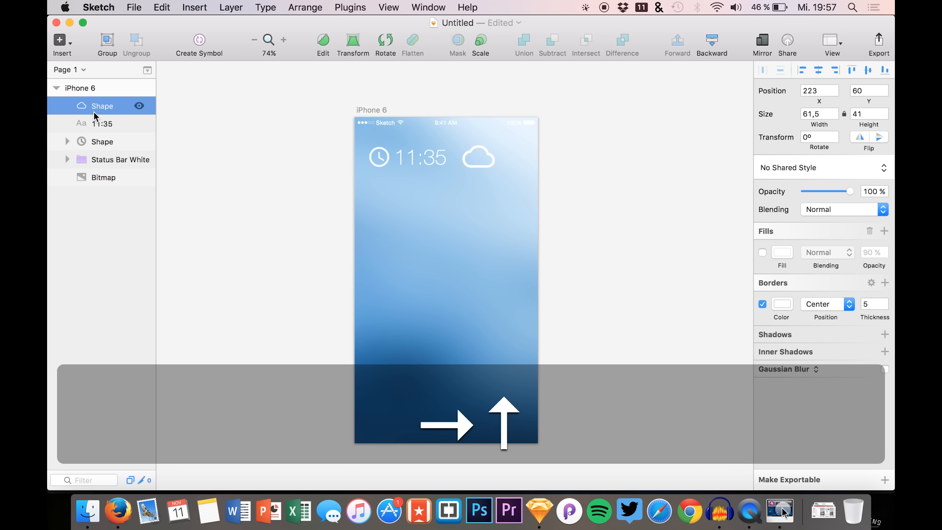
pyautogui.press('Right')
pyautogui.press('Down')
pyautogui.press('Down')
pyautogui.press('Right')
pyautogui.press('Up')
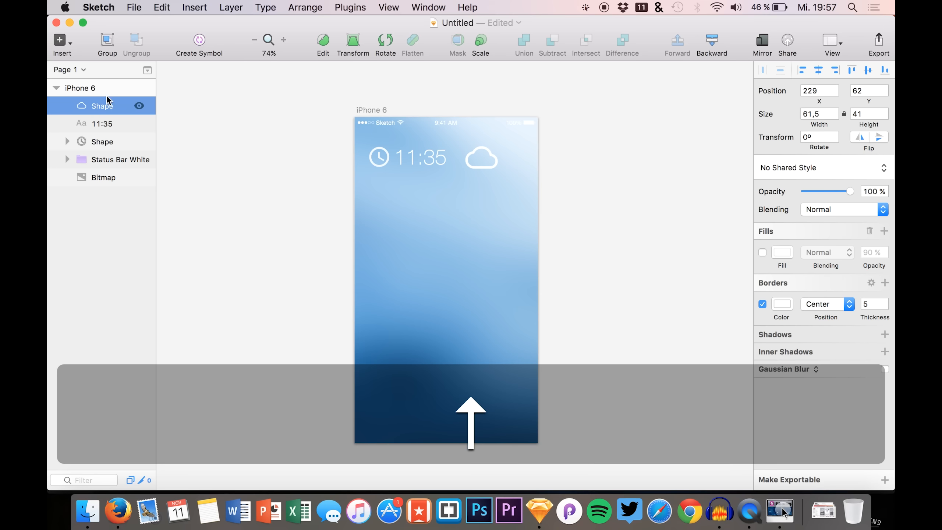
# Step: Duplicate the 11:35 text and place the copy beside the cloud icon at X 291, Y 49
pyautogui.click(80, 119)
pyautogui.press('super+c')
pyautogui.press('super+v')
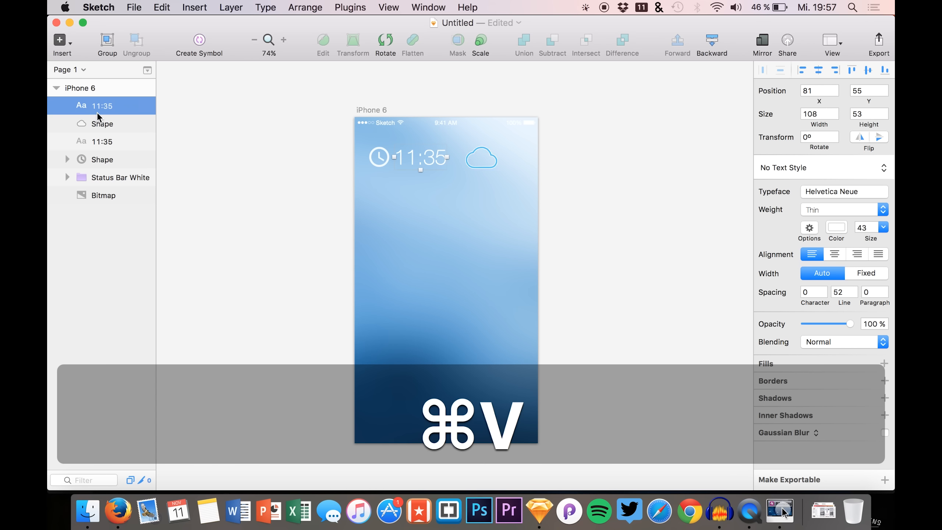
pyautogui.moveTo(318, 227); pyautogui.dragTo(432, 221)
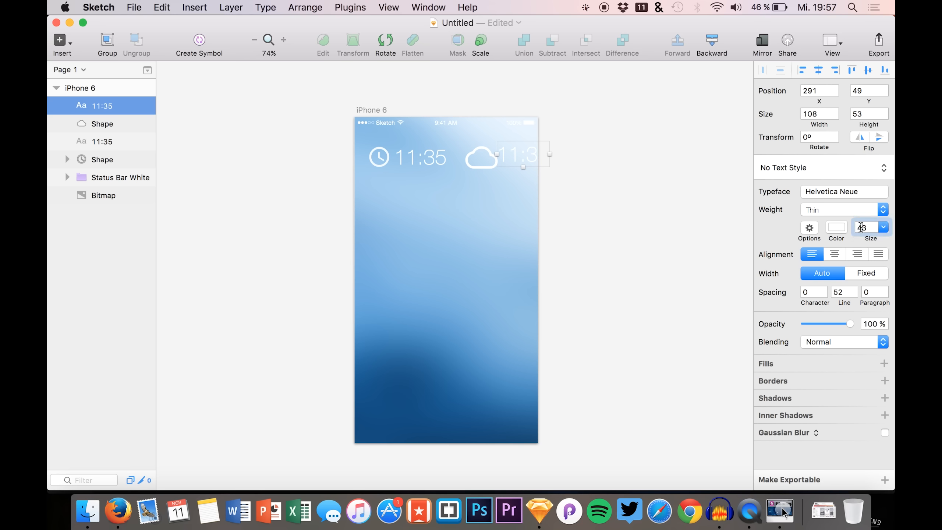
# Step: Replace the duplicated time text beside the cloud with "New York"
pyautogui.doubleClick(514, 145)
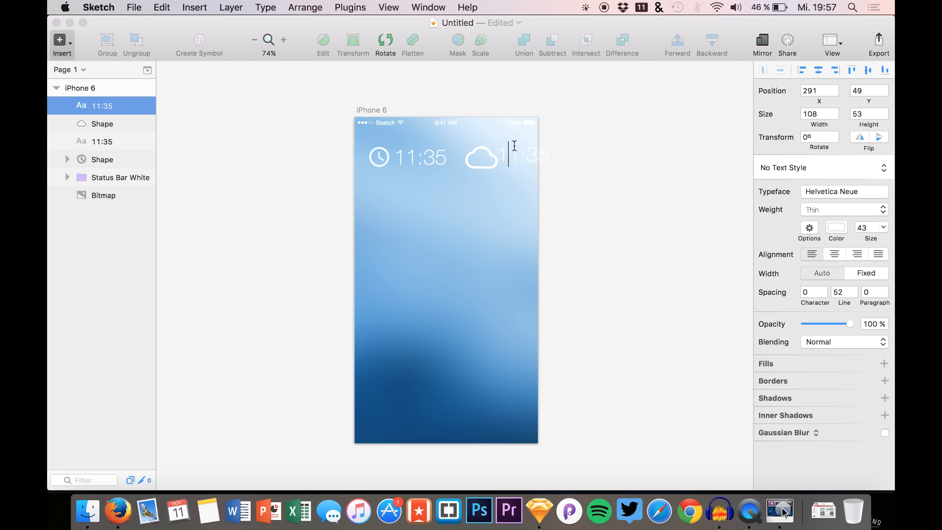
pyautogui.tripleClick(515, 145)
pyautogui.write('New York')
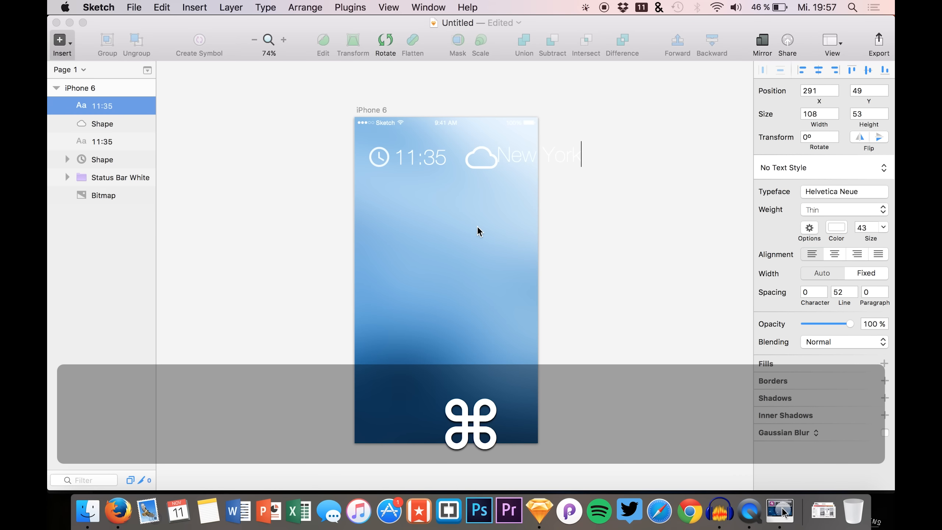
pyautogui.keyDown('super'); pyautogui.click(505, 180); pyautogui.keyUp('super')
pyautogui.click(536, 158)
# Step: Set the New York text's font size to 16
pyautogui.moveTo(871, 238); pyautogui.dragTo(863, 238)
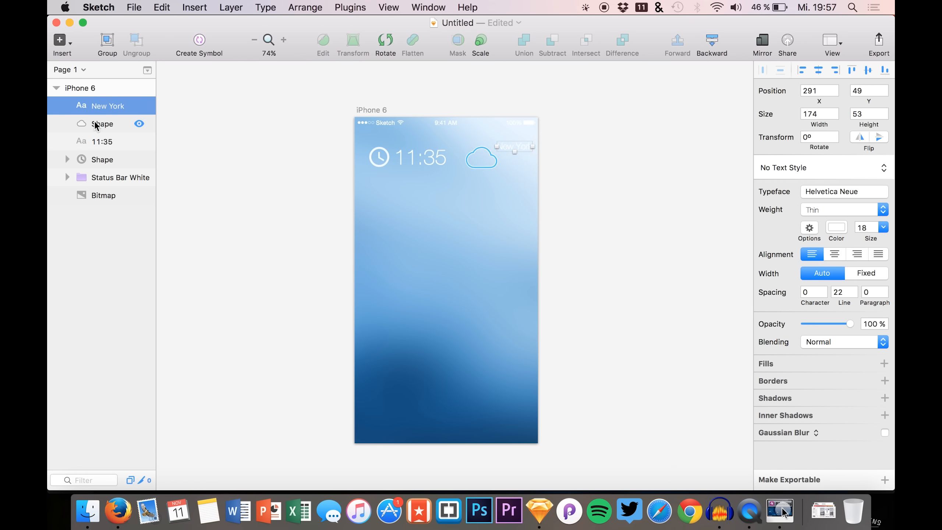
pyautogui.click(858, 227)
pyautogui.press('Down')
pyautogui.press('Down')
pyautogui.press('Up')
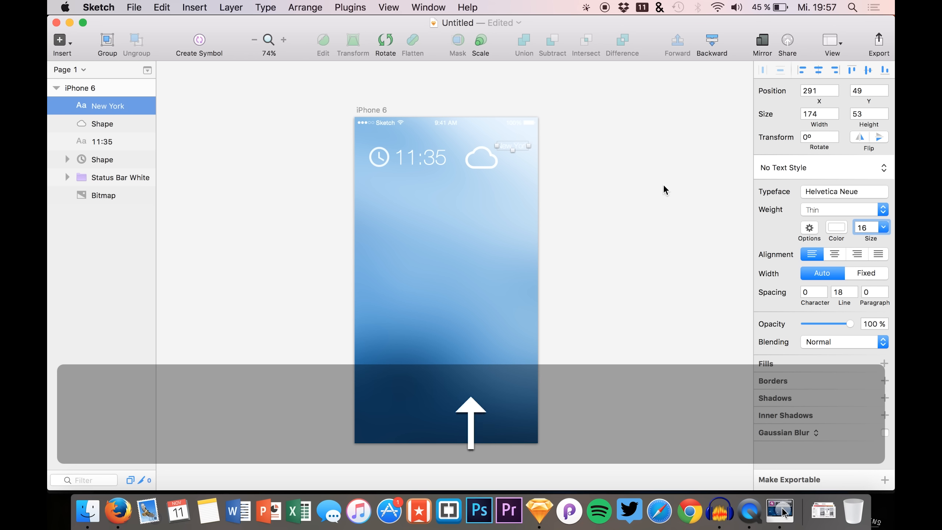
pyautogui.click(113, 118)
pyautogui.click(108, 109)
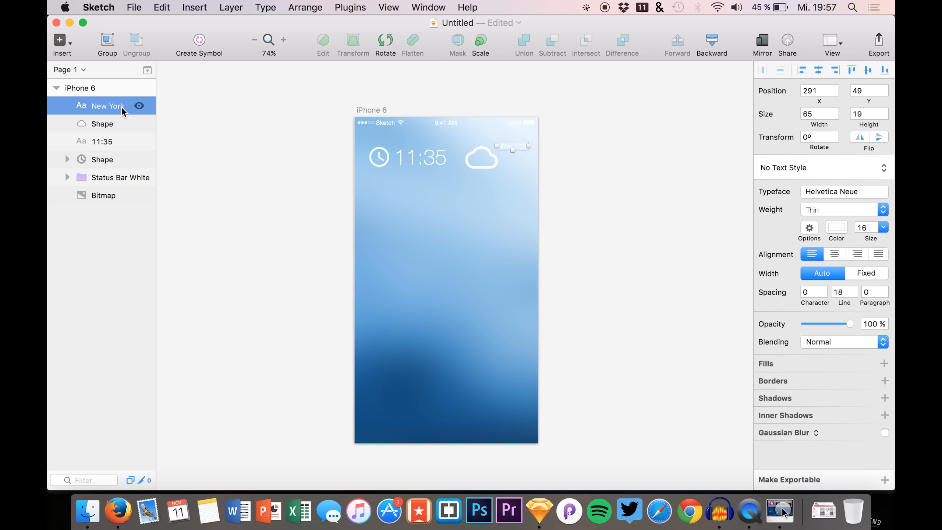
# Step: Move the New York text clear of the cloud icon to X 304, Y 58
pyautogui.hotkey('shift', 'Down')
pyautogui.hotkey('shift', 'Right')
pyautogui.hotkey('shift', 'Up')
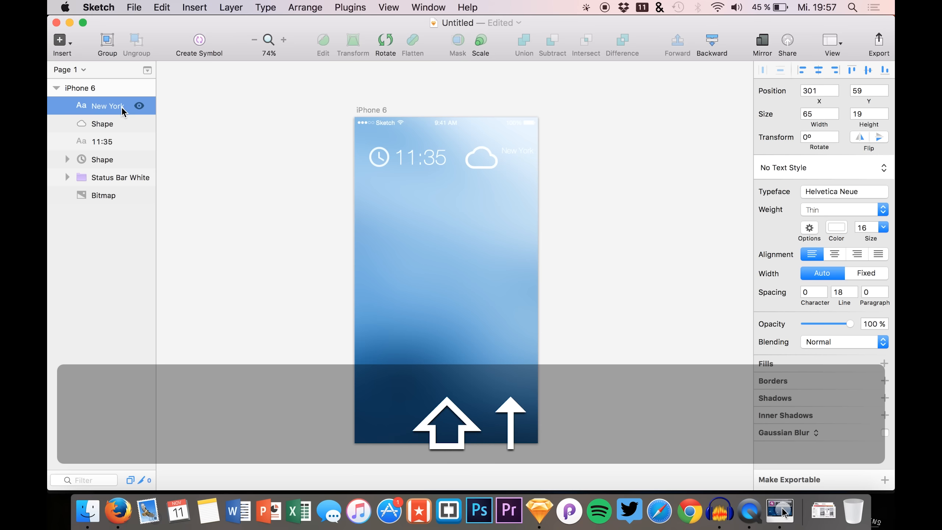
pyautogui.press('Right')
pyautogui.press('Up')
pyautogui.press('Right')
pyautogui.press('Up')
pyautogui.press('Right')
pyautogui.press('Down')
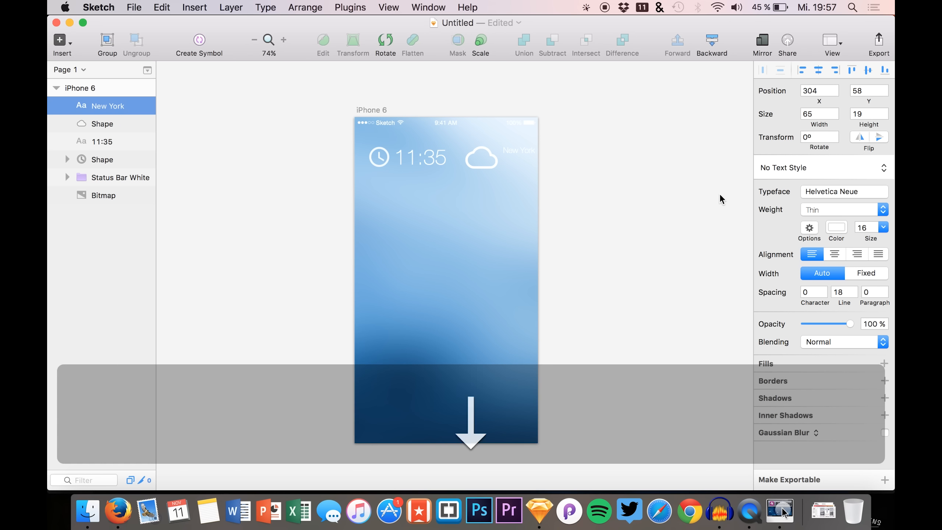
# Step: Set the New York text's font size to 14 and its weight to Light
pyautogui.click(863, 225)
pyautogui.press('Down')
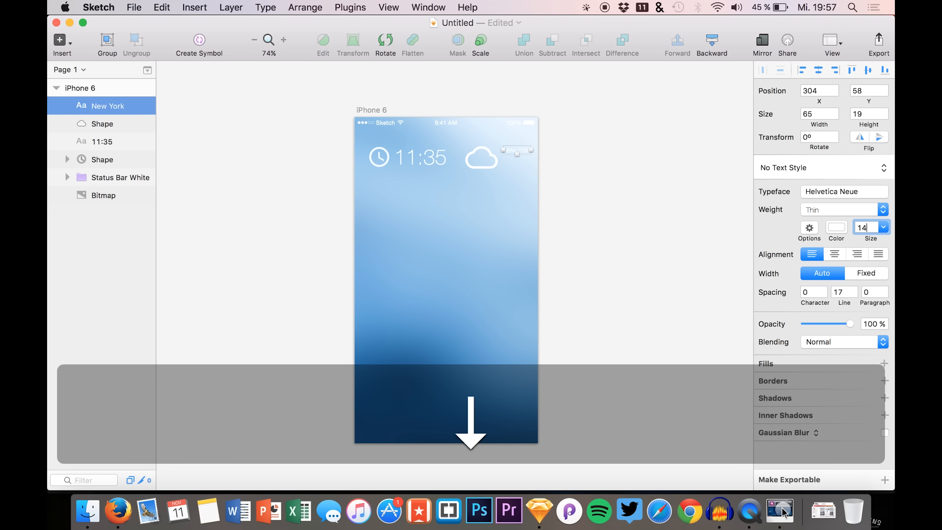
pyautogui.click(835, 209)
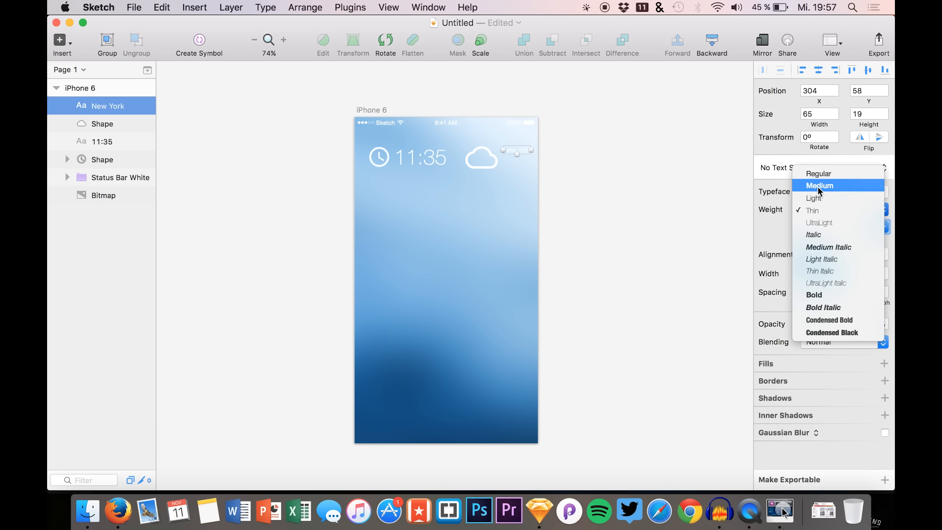
pyautogui.click(814, 198)
# Step: Nudge the New York text to X 302, Y 58
pyautogui.click(97, 124)
pyautogui.click(95, 108)
pyautogui.press('Down')
pyautogui.press('Up')
pyautogui.press('Down')
pyautogui.press('Up')
# Step: Duplicate the New York text and move the copy below the original to X 302, Y 88
pyautogui.press('super+c')
pyautogui.press('super+v')
pyautogui.hotkey('shift', 'Down')
pyautogui.hotkey('shift', 'Down')
pyautogui.hotkey('shift', 'Down')
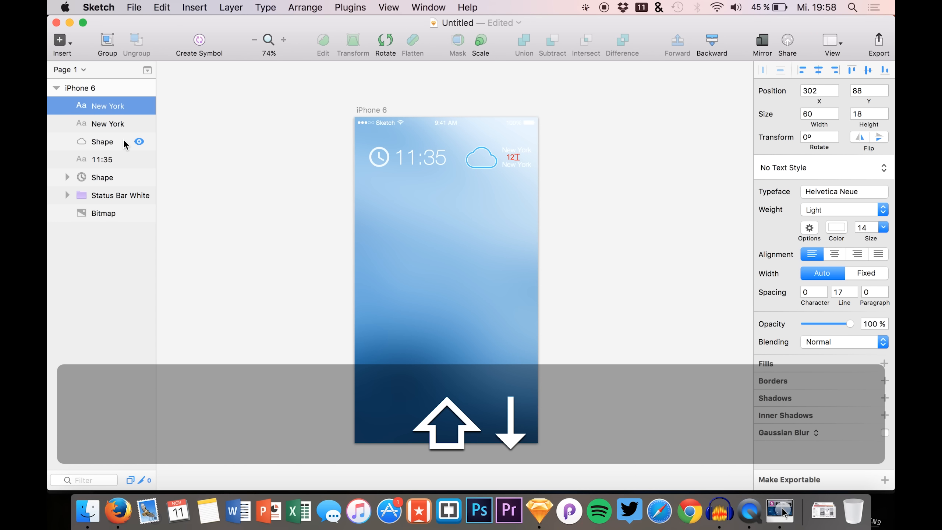
# Step: Change the lower New York copy to "20°" and set its font size to 32
pyautogui.doubleClick(511, 163)
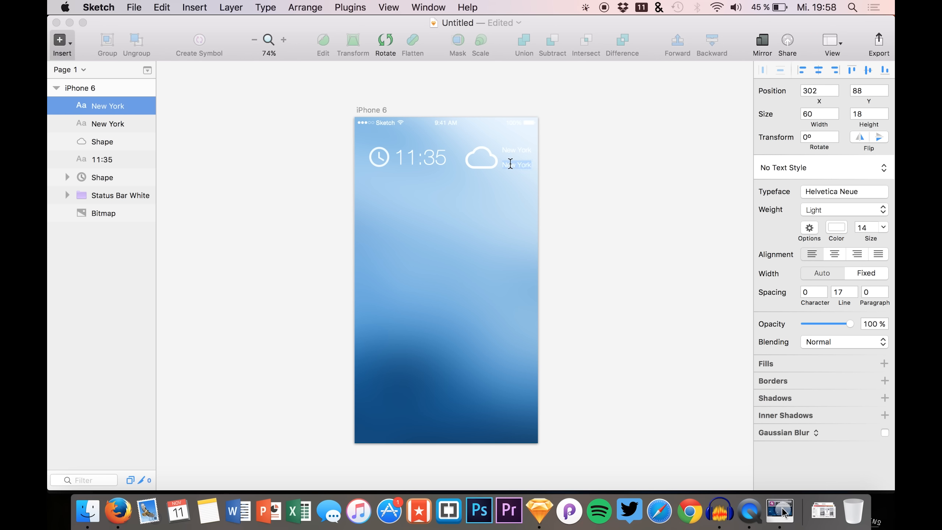
pyautogui.write('20°')
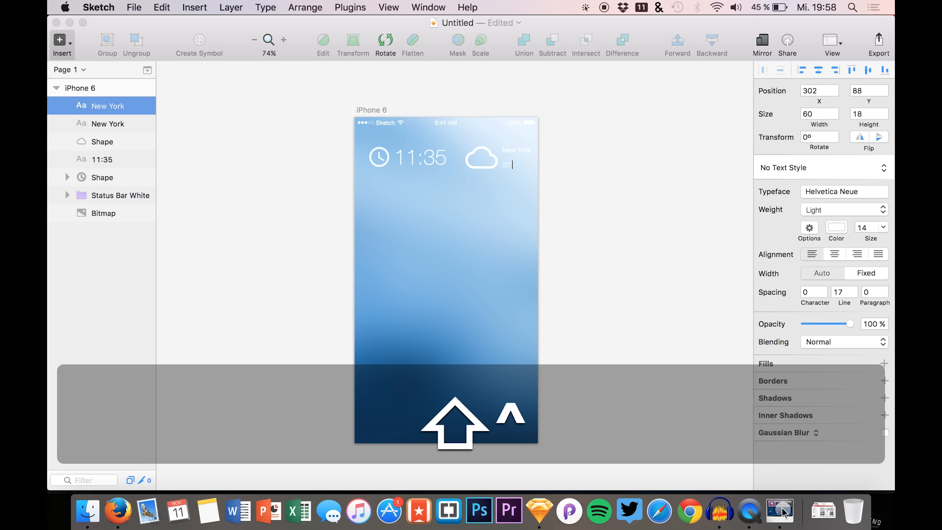
pyautogui.click(87, 108)
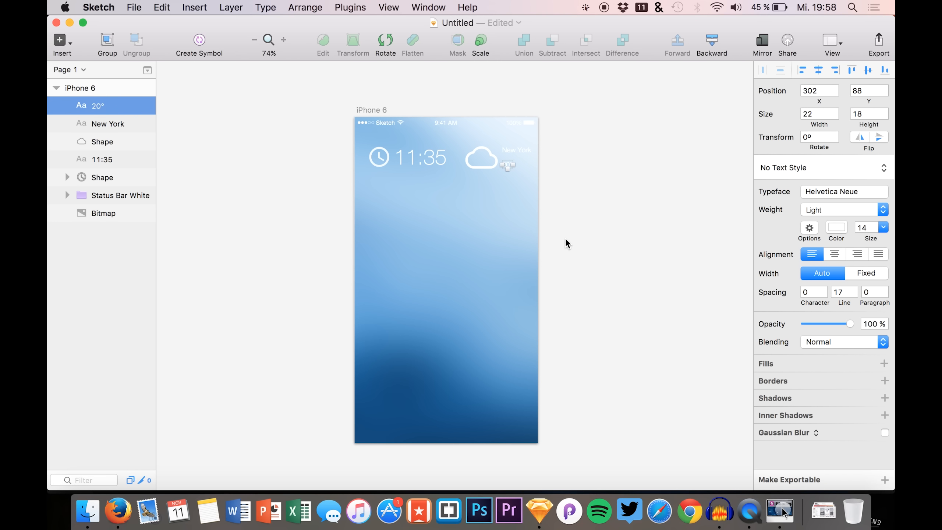
pyautogui.moveTo(871, 237); pyautogui.dragTo(886, 238)
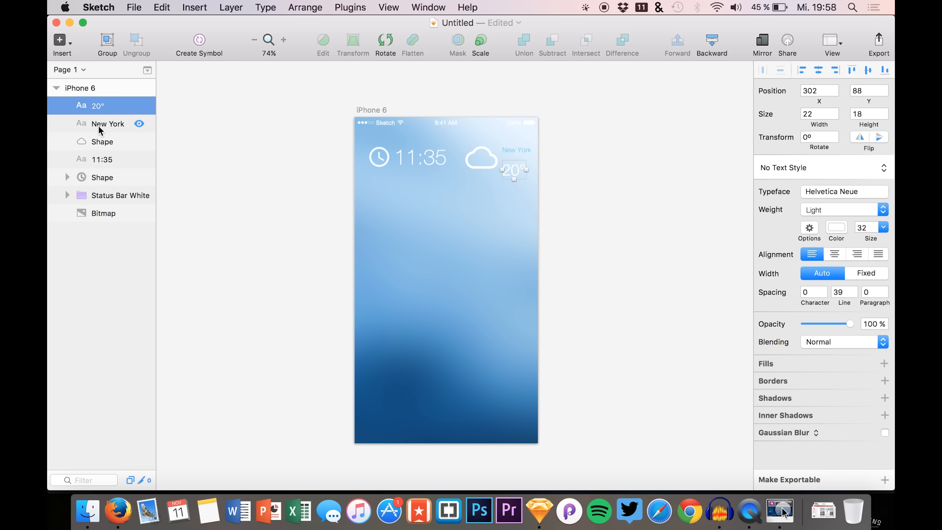
# Step: Move the 20° text up beneath the New York label to X 309, Y 74
pyautogui.press('Up')
pyautogui.press('Up')
pyautogui.press('Up')
pyautogui.press('Up')
pyautogui.press('Up')
pyautogui.press('Up')
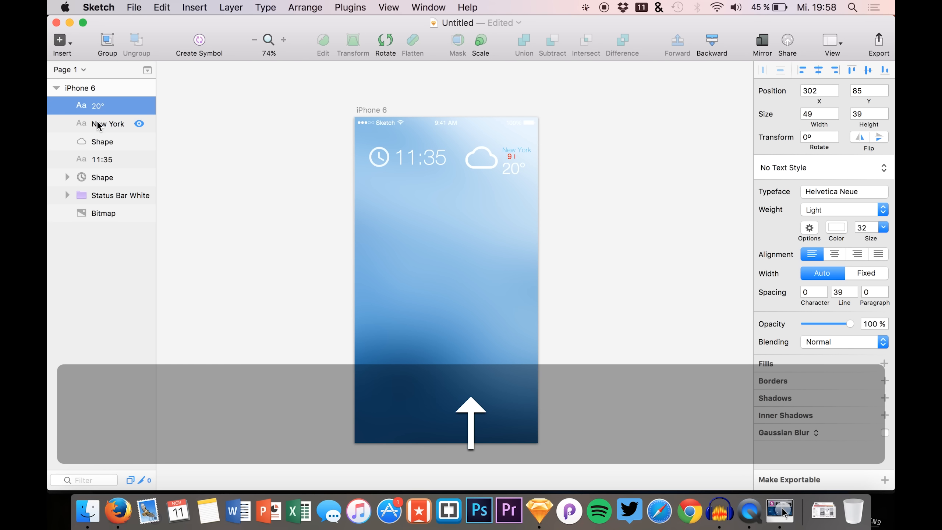
pyautogui.press('Right')
pyautogui.press('Right')
pyautogui.press('Up')
pyautogui.press('Up')
pyautogui.press('Right')
pyautogui.press('Right')
pyautogui.press('Up')
pyautogui.press('Up')
pyautogui.press('Up')
pyautogui.press('Up')
pyautogui.press('Up')
pyautogui.press('Up')
pyautogui.press('Right')
pyautogui.press('Right')
pyautogui.press('Right')
pyautogui.press('Down')
pyautogui.press('Left')
pyautogui.press('Right')
pyautogui.press('Left')
pyautogui.press('Down')
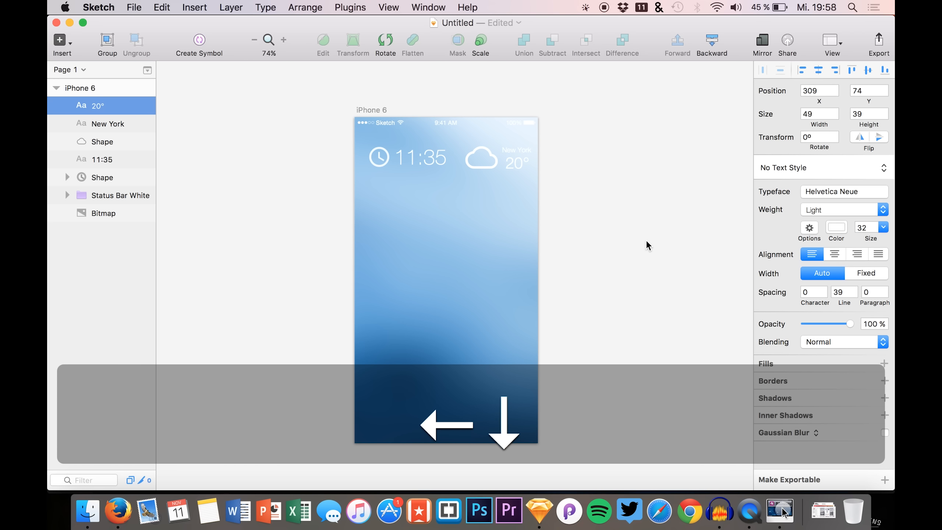
# Step: Change the 20° text's weight to Thin and deselect it
pyautogui.click(842, 210)
pyautogui.click(818, 225)
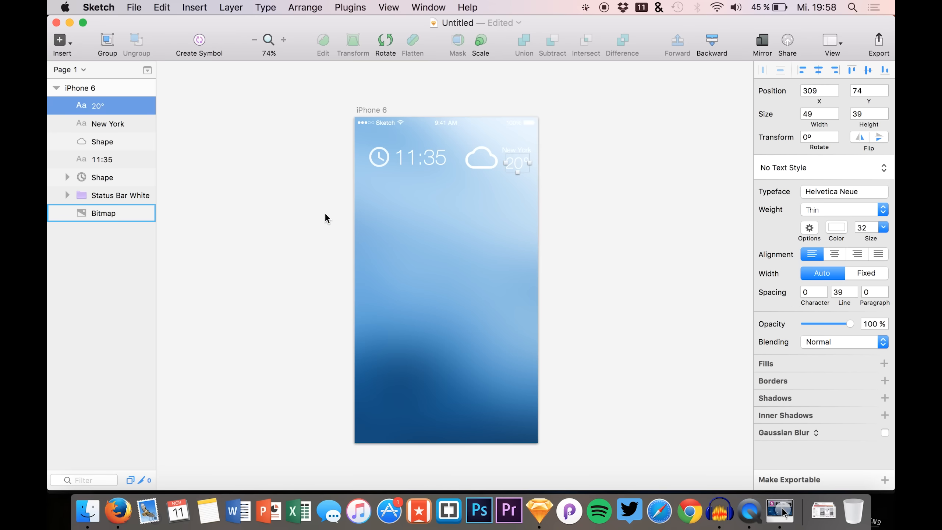
pyautogui.click(288, 226)
# Step: Nudge the 20° and New York texts together slightly up and to the right
pyautogui.click(79, 163)
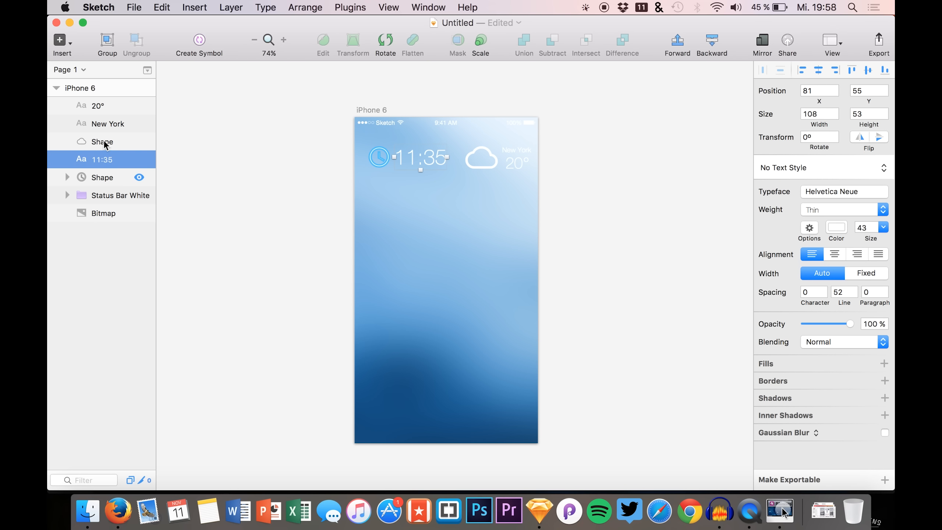
pyautogui.click(106, 106)
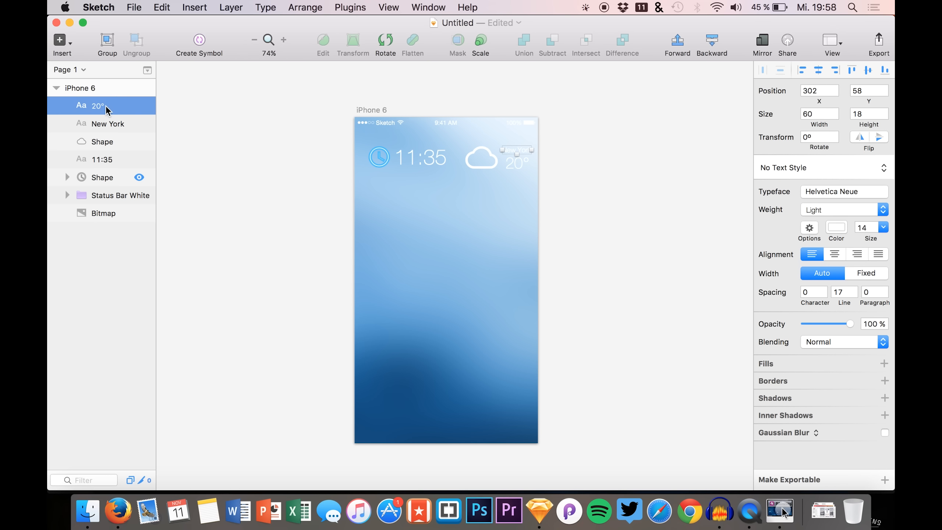
pyautogui.keyDown('shift'); pyautogui.click(108, 116); pyautogui.keyUp('shift')
pyautogui.press('Right')
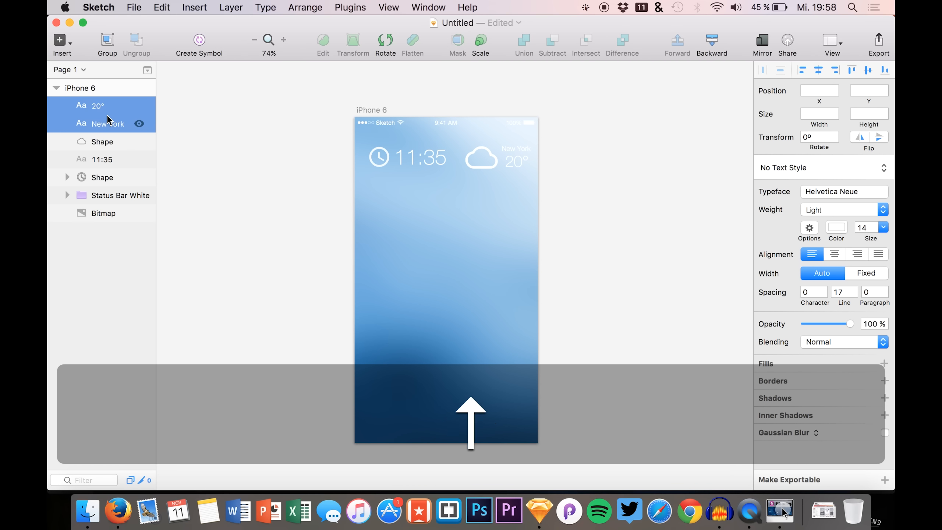
pyautogui.press('Down')
pyautogui.press('Left')
pyautogui.press('Down')
# Step: Shift the clock, time, cloud, New York and 20° layers left together and group them at X 22, Y 55
pyautogui.click(98, 164)
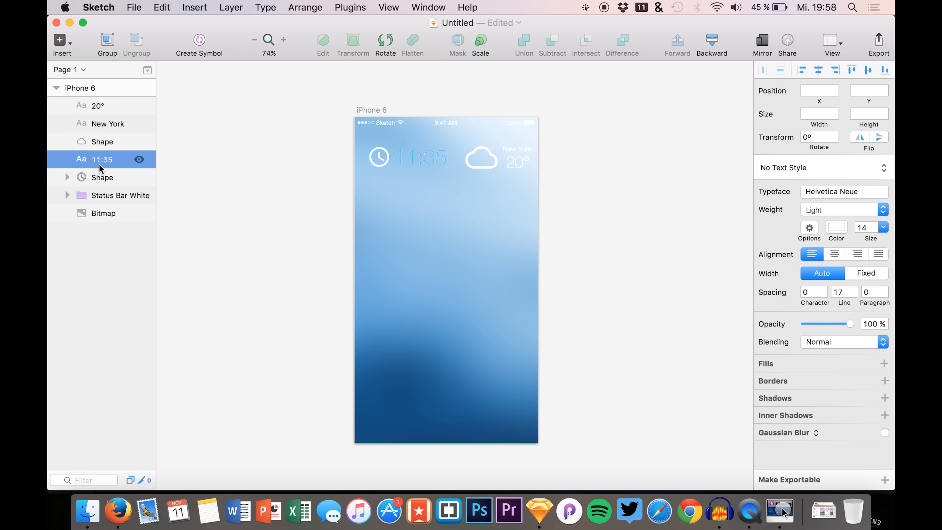
pyautogui.click(111, 172)
pyautogui.keyDown('shift'); pyautogui.click(98, 107); pyautogui.keyUp('shift')
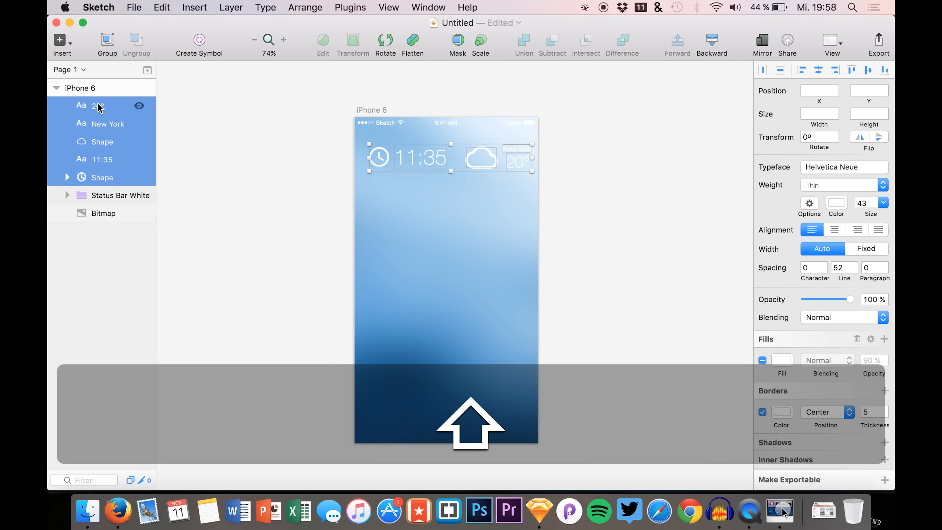
pyautogui.press('Left')
pyautogui.press('Right')
pyautogui.press('Left')
pyautogui.press('super+g')
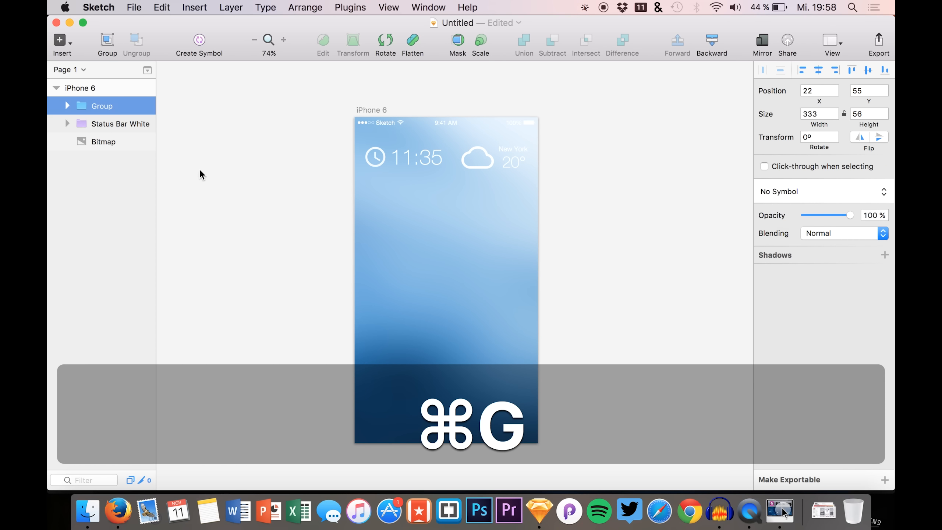
# Step: Center the header group horizontally on the artboard
pyautogui.click(833, 70)
pyautogui.click(819, 70)
pyautogui.click(667, 138)
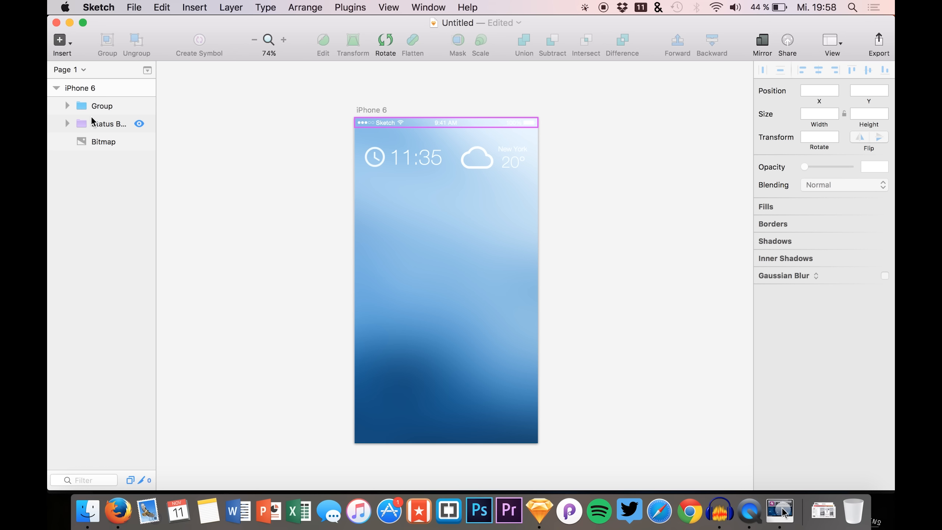
# Step: Rename the header group as "top"
pyautogui.doubleClick(101, 105)
pyautogui.write('top')
pyautogui.press('Return')
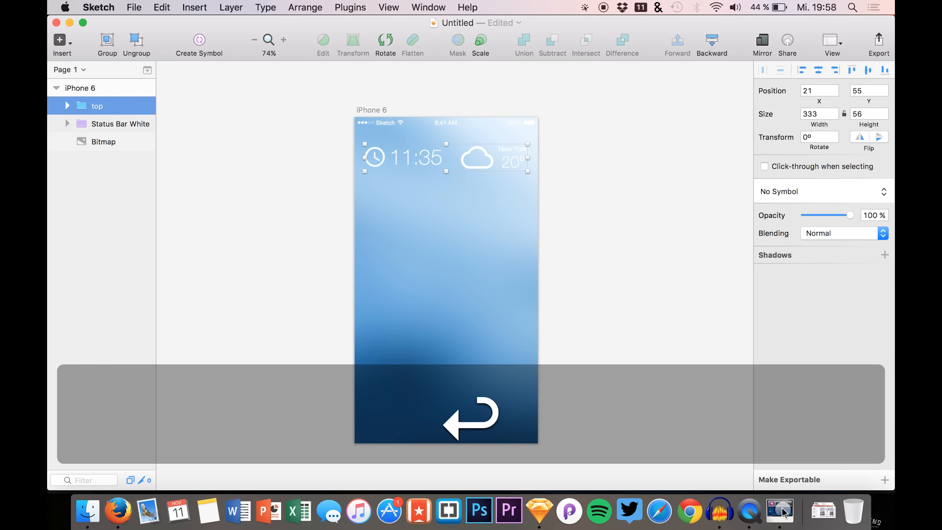
pyautogui.press('super+s')
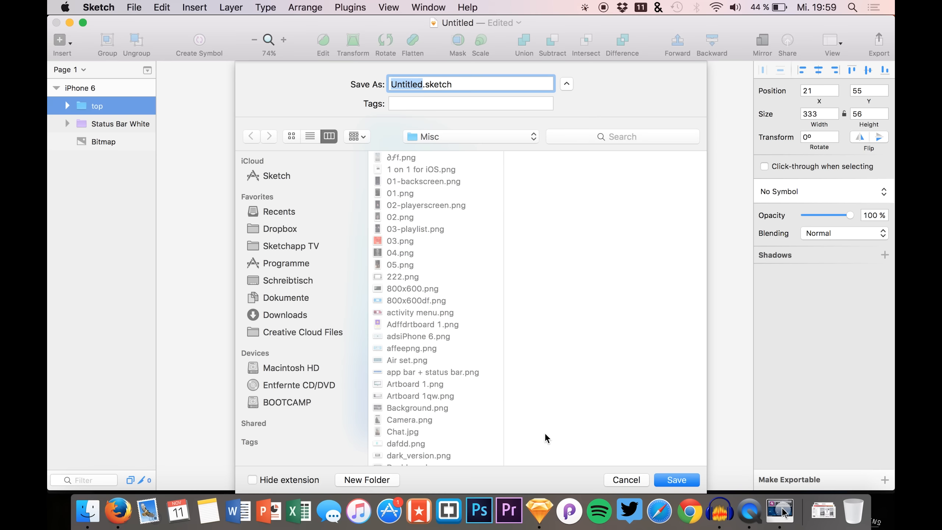
pyautogui.click(627, 483)
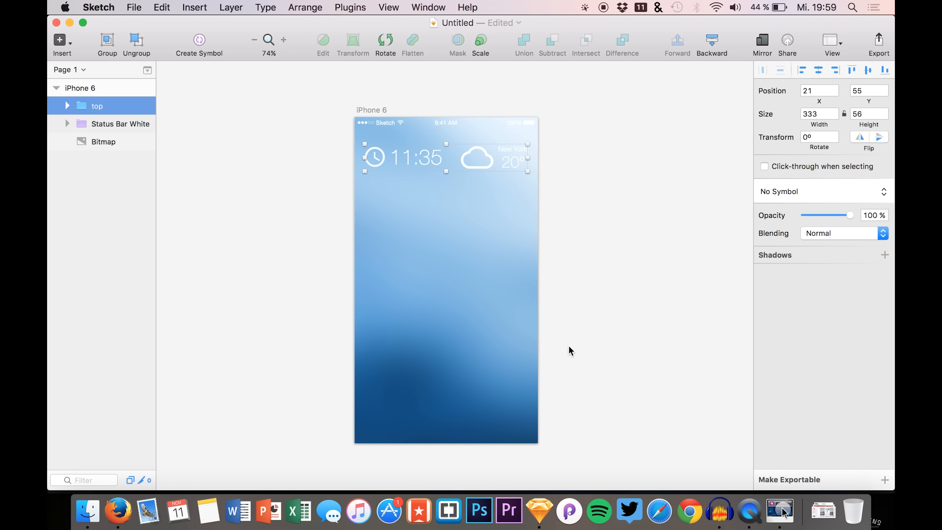
pyautogui.click(568, 351)
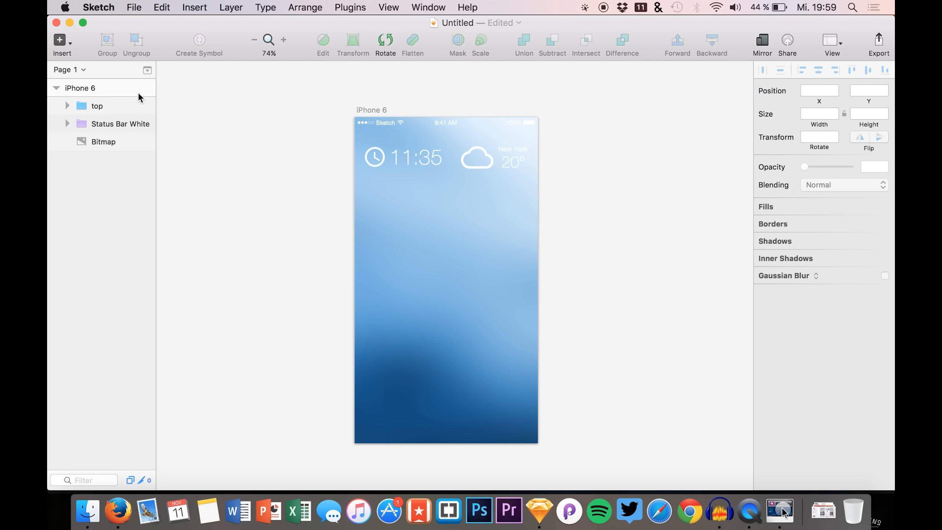
# Step: Enlarge the background Bitmap to a height of 1559 and shift it up and left to about X -1801, Y -759
pyautogui.click(101, 142)
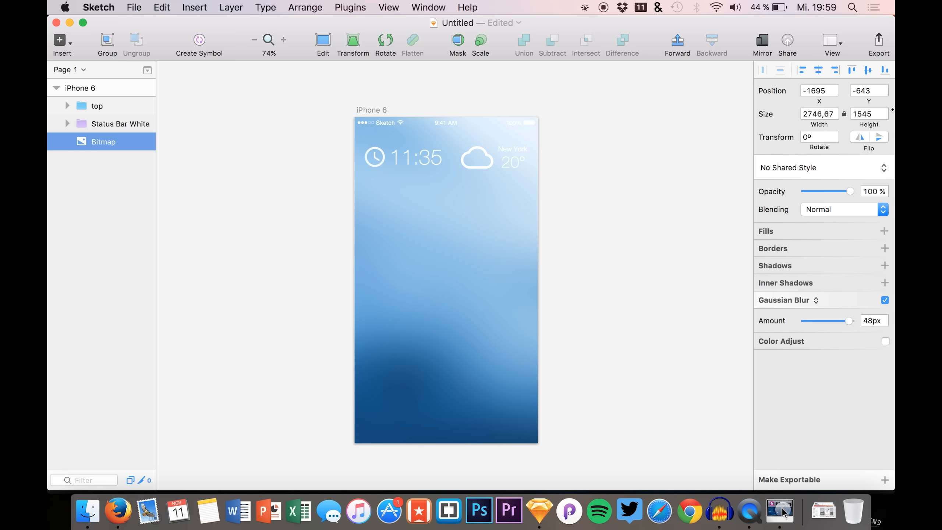
pyautogui.moveTo(888, 112); pyautogui.dragTo(880, 114)
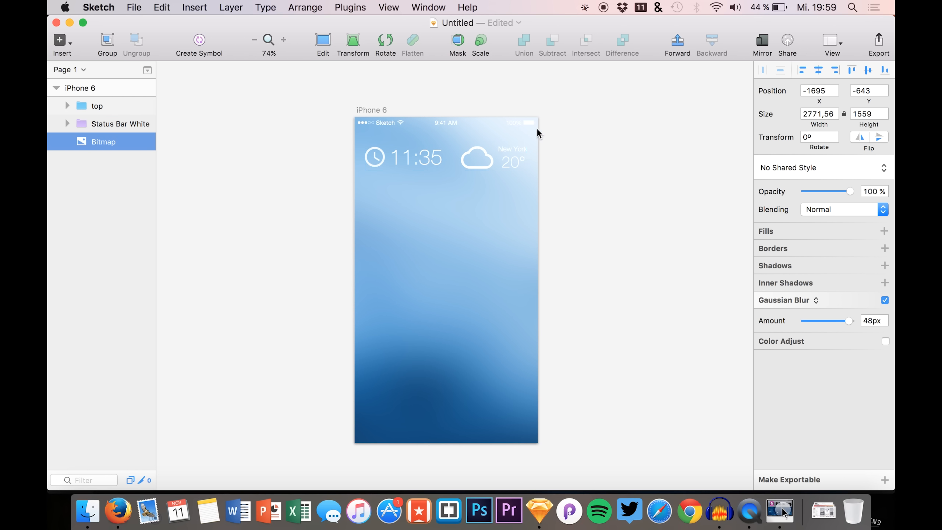
pyautogui.moveTo(420, 405); pyautogui.dragTo(369, 352)
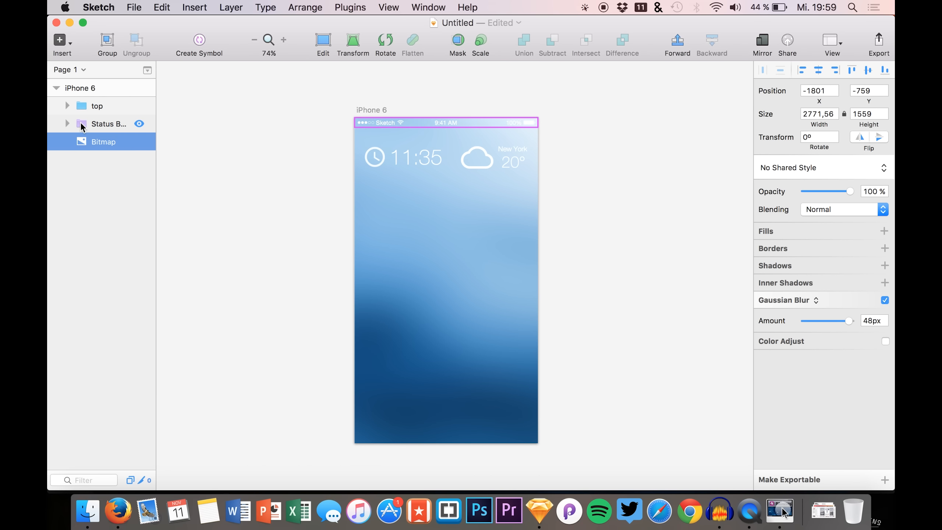
# Step: Add the text "November 2015" below the header, on a layer above the "top" group
pyautogui.click(97, 106)
pyautogui.press('t')
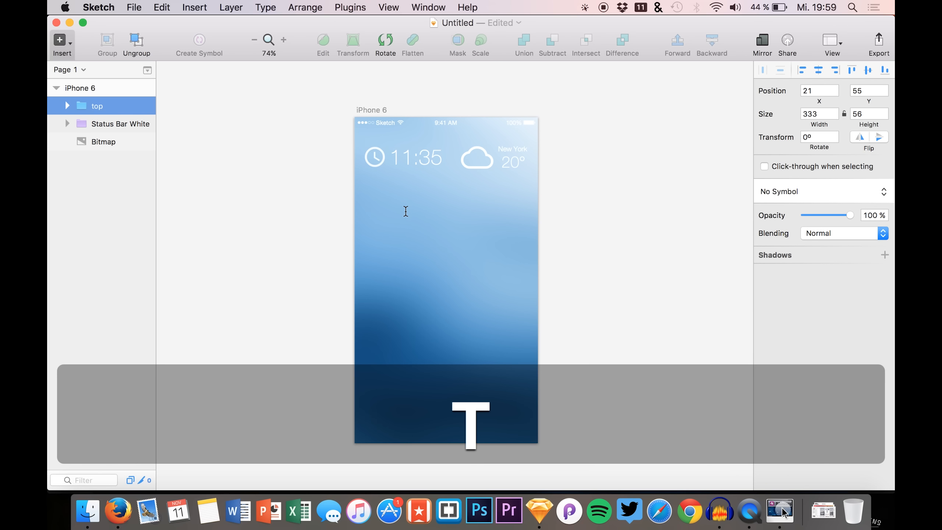
pyautogui.click(407, 209)
pyautogui.write('November ')
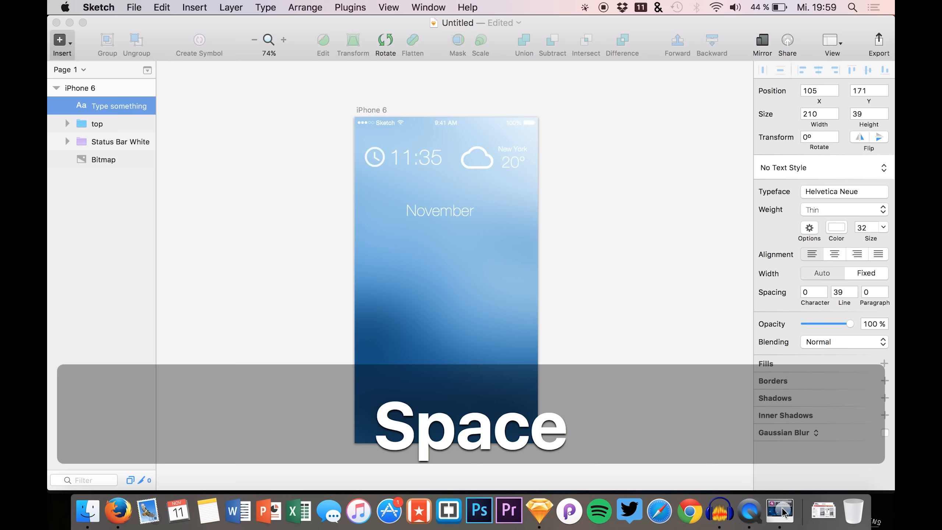
pyautogui.write(' 2015')
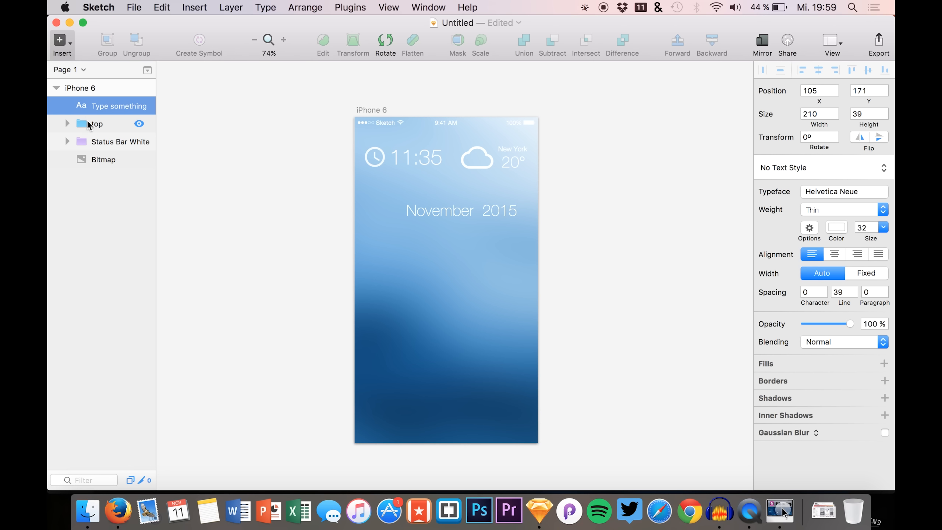
pyautogui.press('Escape')
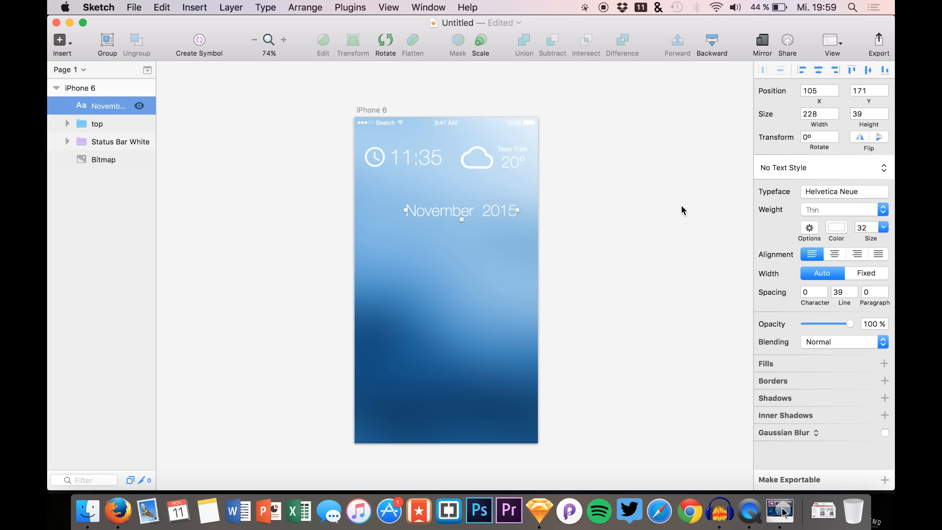
# Step: Center the "November 2015" text horizontally on the artboard and move it up to Y 151
pyautogui.click(822, 70)
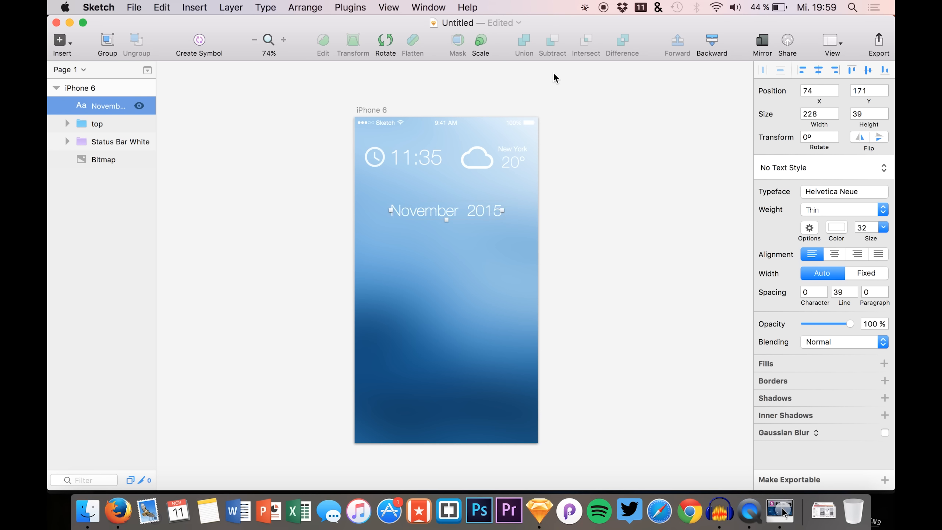
pyautogui.hotkey('shift', 'Up')
pyautogui.hotkey('shift', 'Up')
pyautogui.hotkey('shift', 'Up')
pyautogui.hotkey('shift', 'Down')
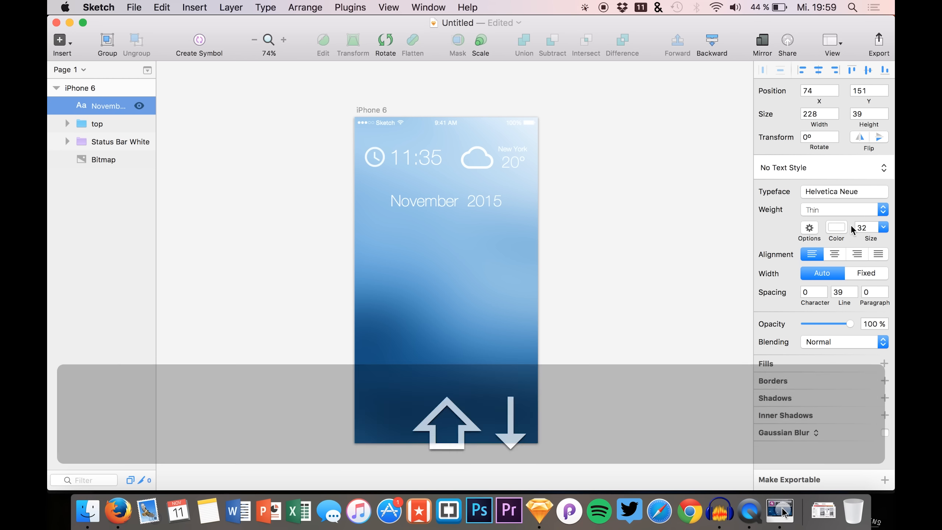
# Step: Set the "November 2015" text size to 24 and center it horizontally on the artboard again
pyautogui.moveTo(873, 238); pyautogui.dragTo(871, 238)
pyautogui.click(820, 71)
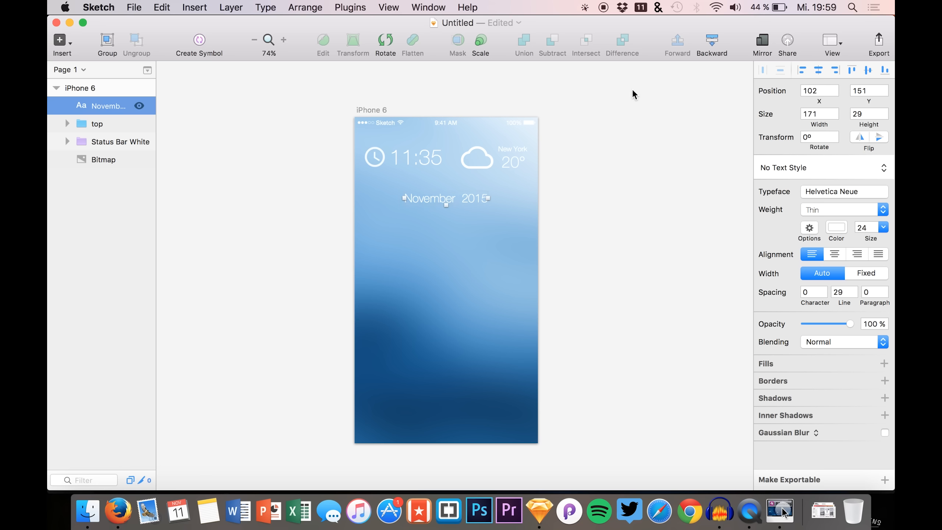
pyautogui.click(236, 162)
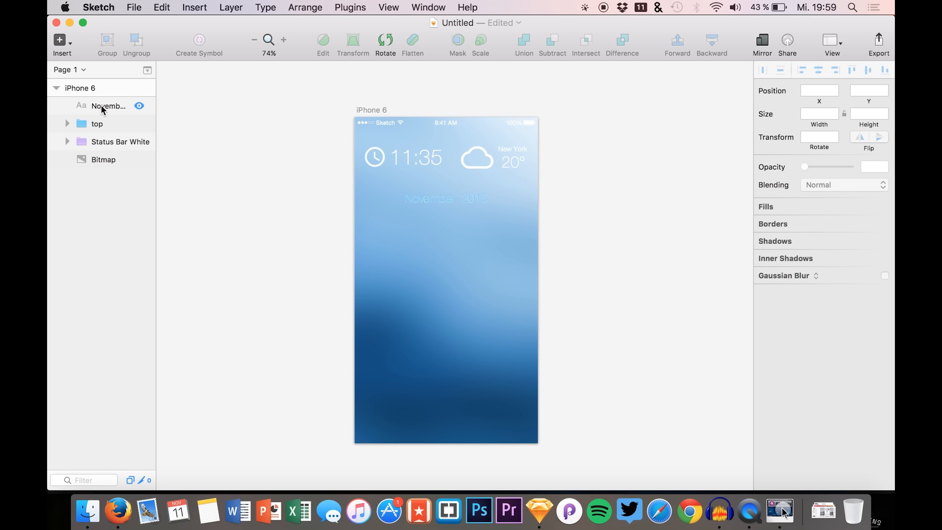
# Step: Add the text "SUN" below the month line at about X 36, Y 236
pyautogui.click(123, 106)
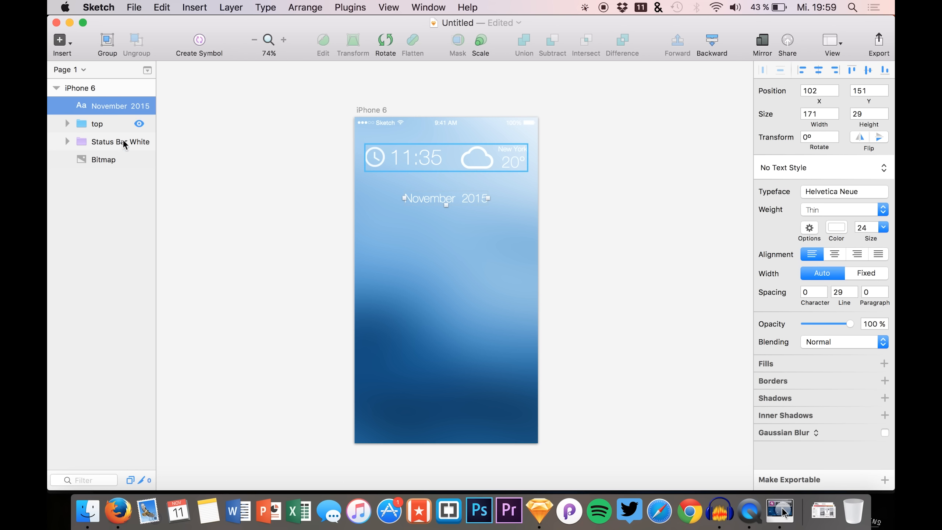
pyautogui.press('t')
pyautogui.click(373, 240)
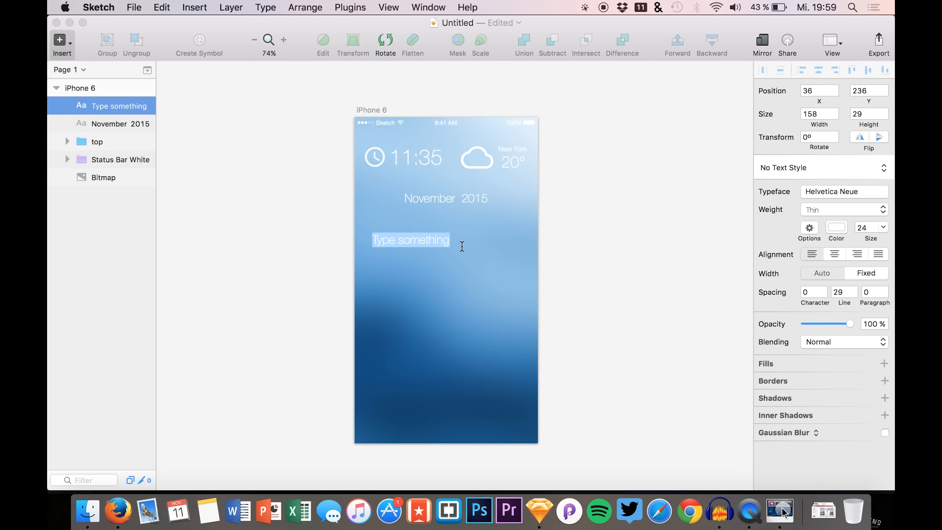
pyautogui.write('S')
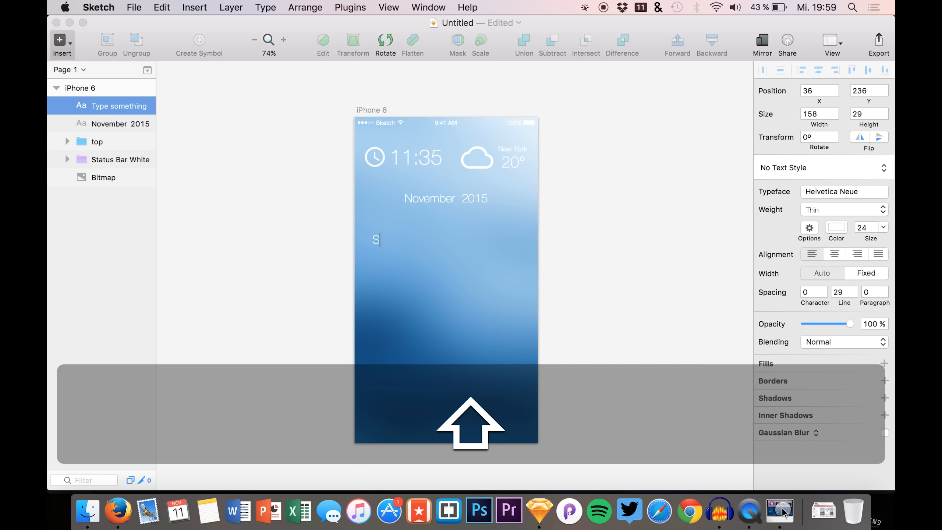
pyautogui.write('UN')
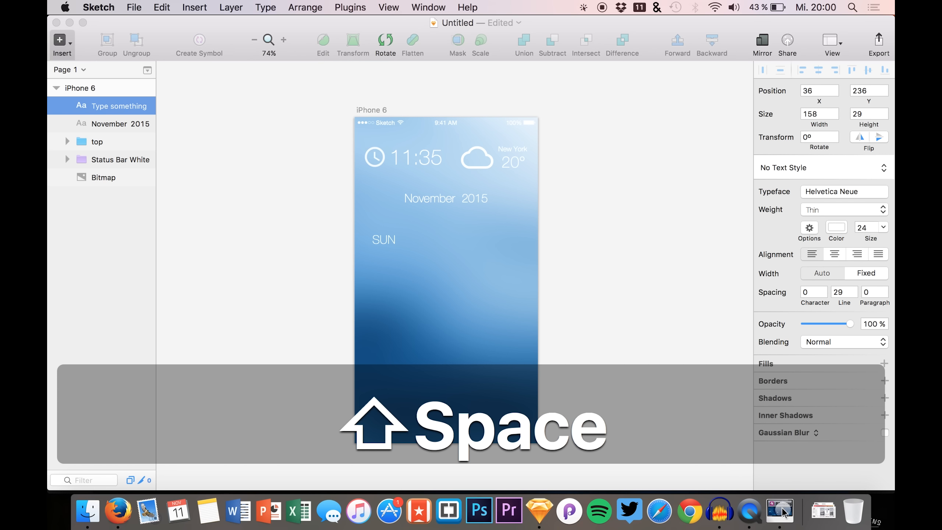
pyautogui.hotkey('shift', 'BackSpace')
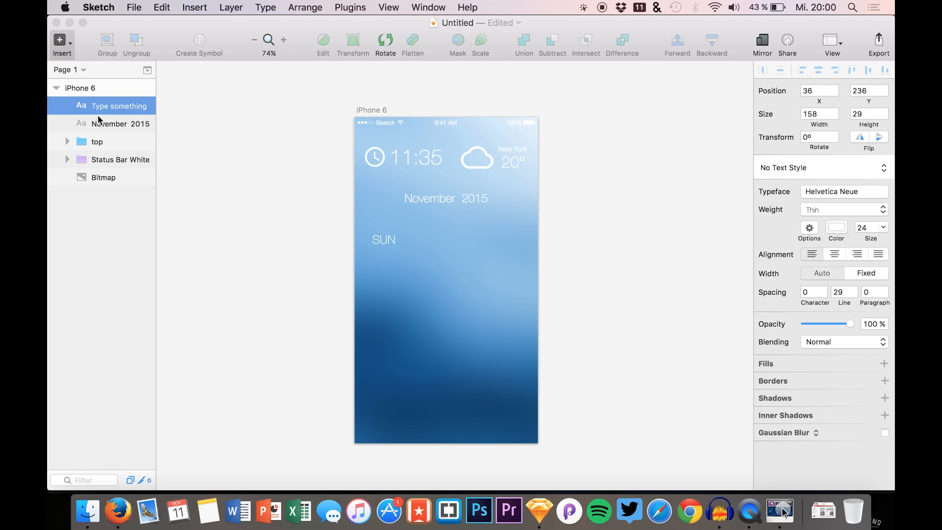
# Step: Duplicate the SUN text, move the copy right to X 96, and change it to "MON"
pyautogui.click(98, 115)
pyautogui.click(109, 123)
pyautogui.click(109, 109)
pyautogui.press('super+v')
pyautogui.hotkey('shift', 'Right')
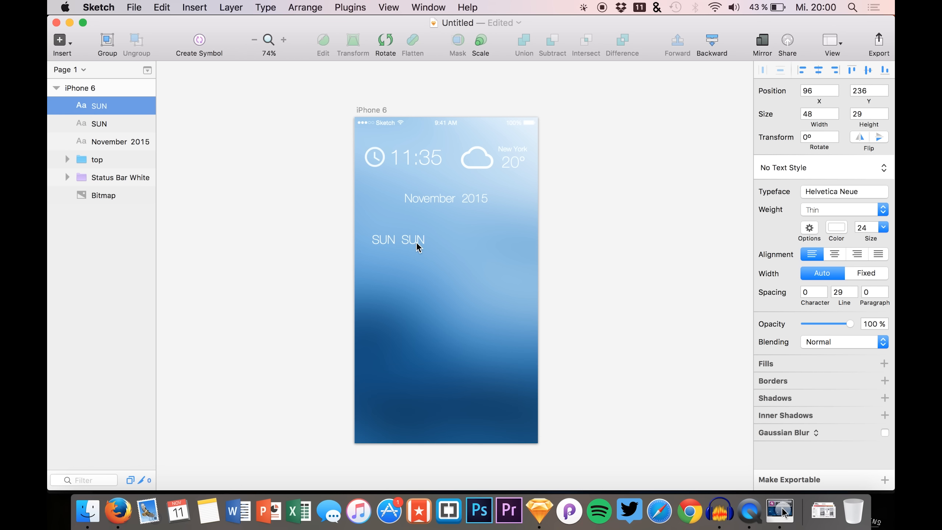
pyautogui.doubleClick(408, 242)
pyautogui.write('MON')
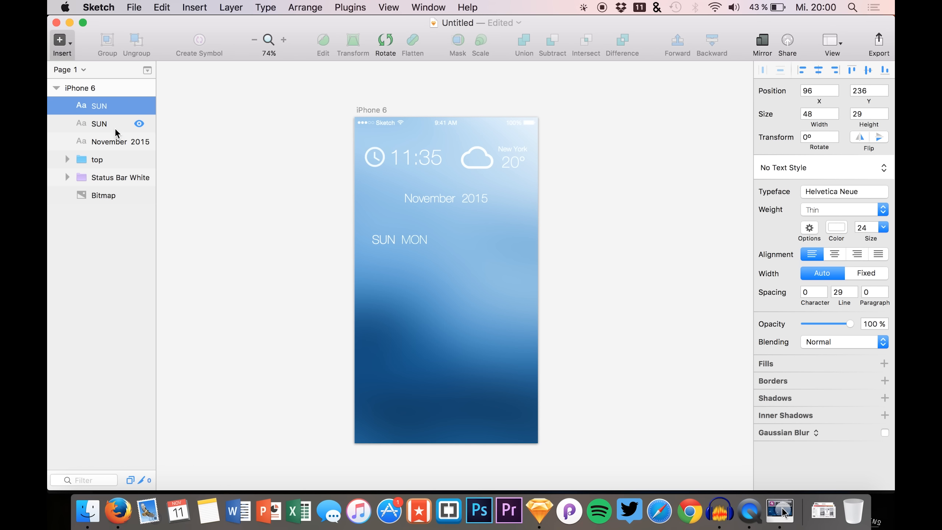
# Step: Duplicate the SUN and MON texts together and shift the copies right, clear of the originals in the same row
pyautogui.keyDown('shift'); pyautogui.click(115, 128); pyautogui.keyUp('shift')
pyautogui.press('super+c')
pyautogui.press('super+v')
pyautogui.hotkey('shift', 'Right')
pyautogui.hotkey('shift', 'Right')
pyautogui.hotkey('shift', 'Right')
pyautogui.hotkey('shift', 'Right')
pyautogui.hotkey('shift', 'Right')
pyautogui.hotkey('shift', 'Right')
pyautogui.hotkey('shift', 'Right')
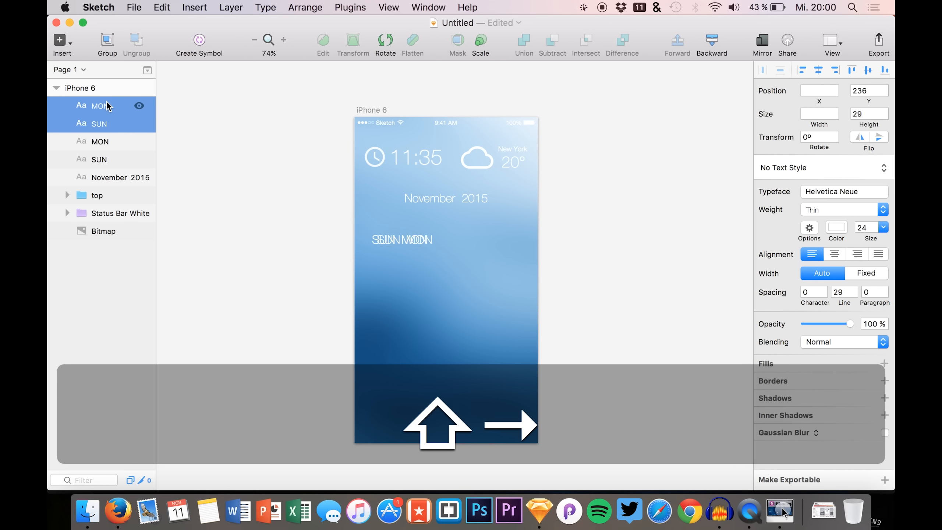
pyautogui.hotkey('shift', 'Right')
pyautogui.hotkey('shift', 'Right')
pyautogui.hotkey('shift', 'Right')
pyautogui.hotkey('shift', 'Right')
pyautogui.hotkey('shift', 'Right')
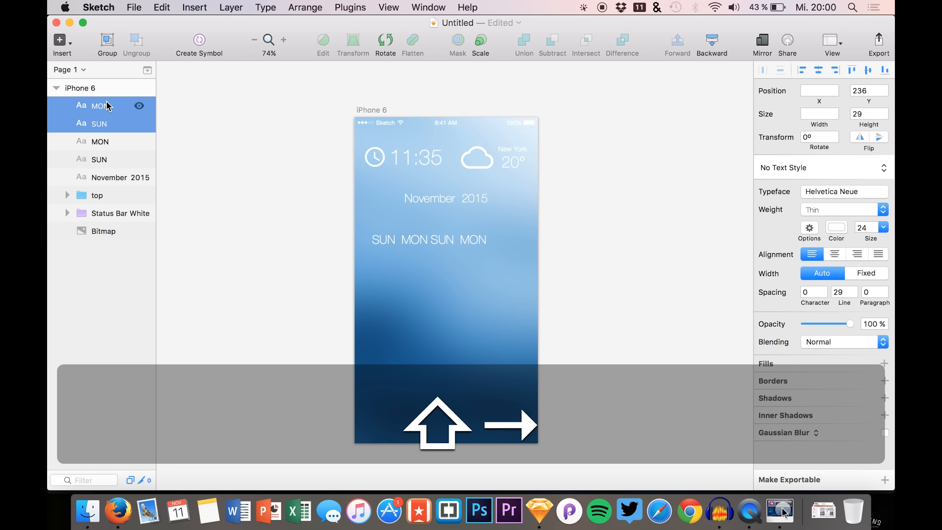
pyautogui.hotkey('shift', 'Right')
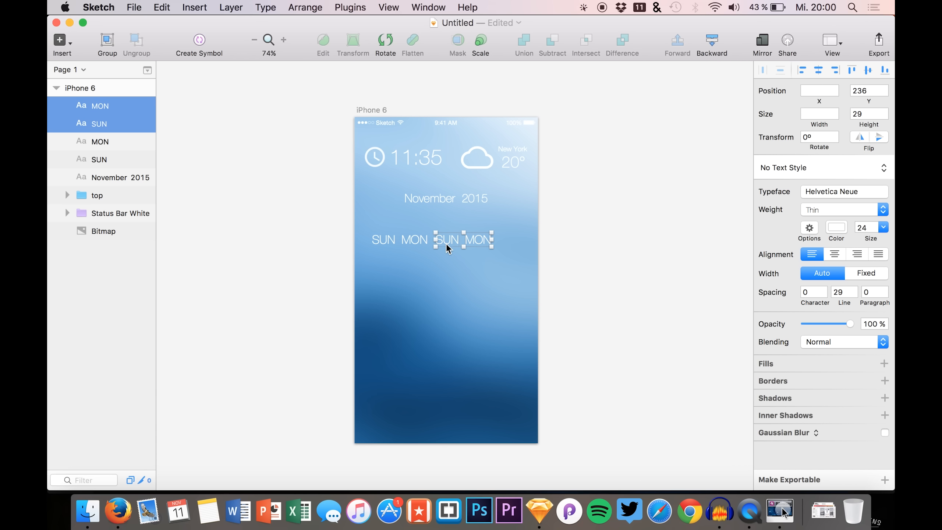
# Step: Change the copied SUN text to "TUE" and the copied MON text to "WED"
pyautogui.doubleClick(446, 241)
pyautogui.press('shift')
pyautogui.write('TUE')
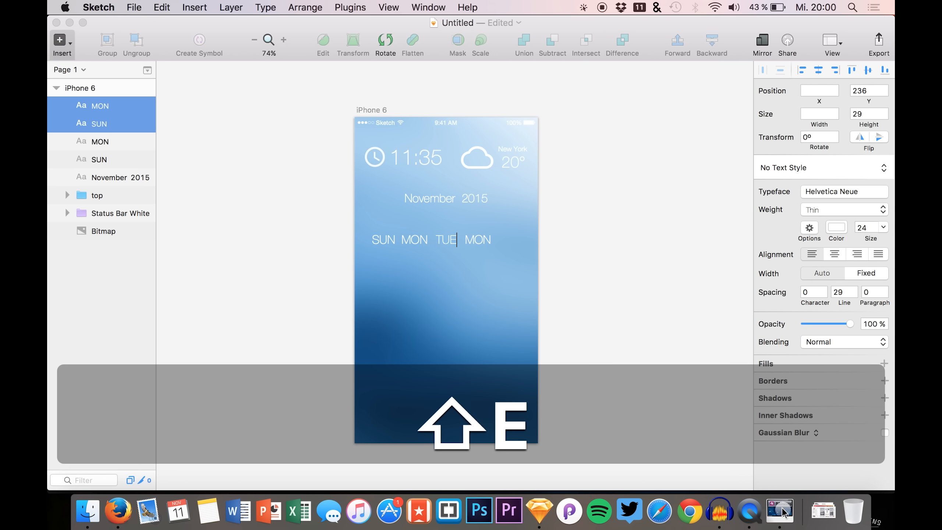
pyautogui.press('Escape')
pyautogui.click(93, 155)
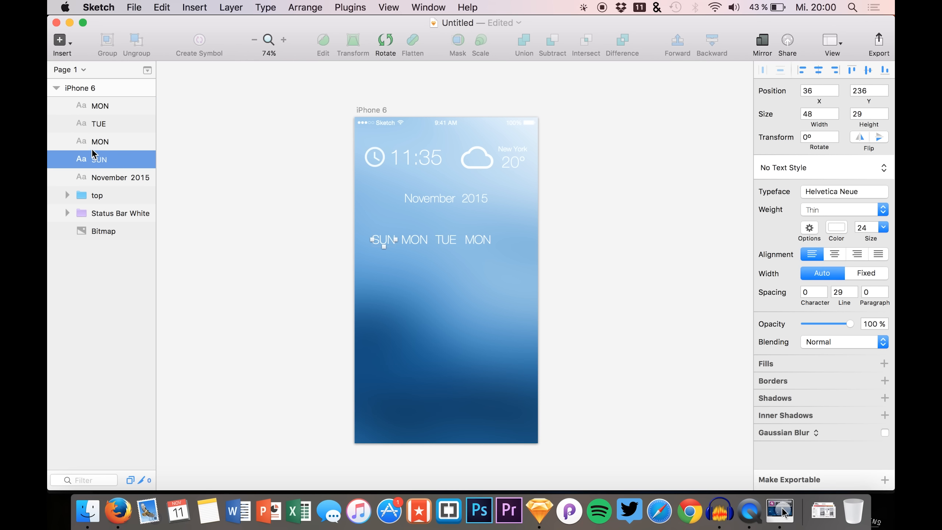
pyautogui.click(100, 107)
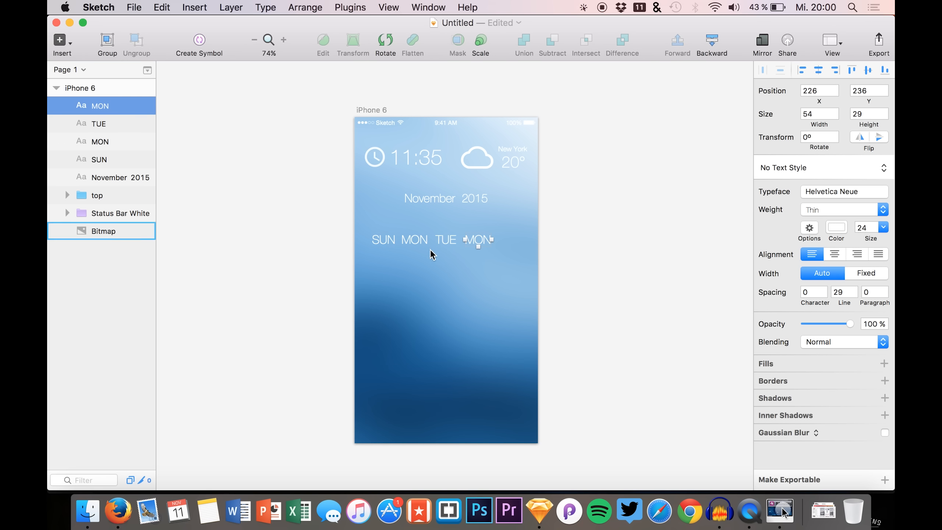
pyautogui.doubleClick(478, 237)
pyautogui.write('WED')
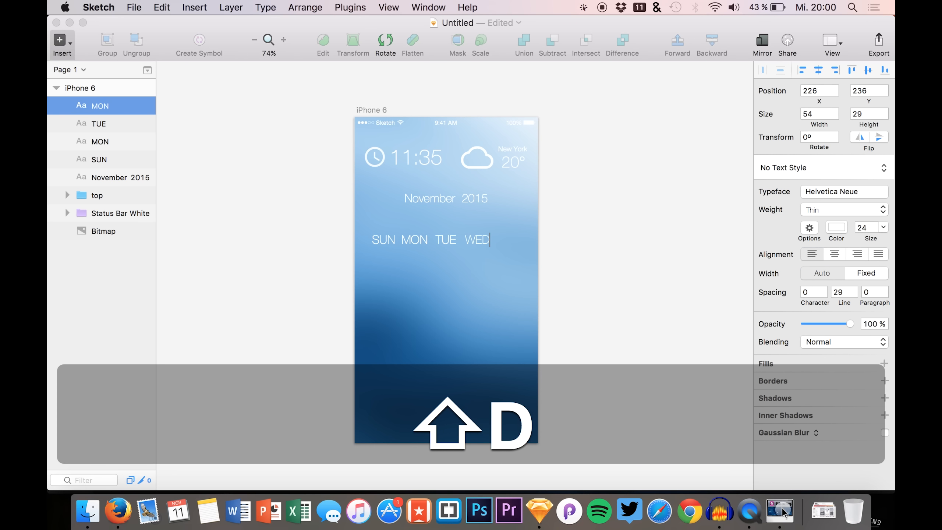
# Step: Duplicate the TUE and WED texts together and shift the copies right, past the original WED
pyautogui.click(97, 124)
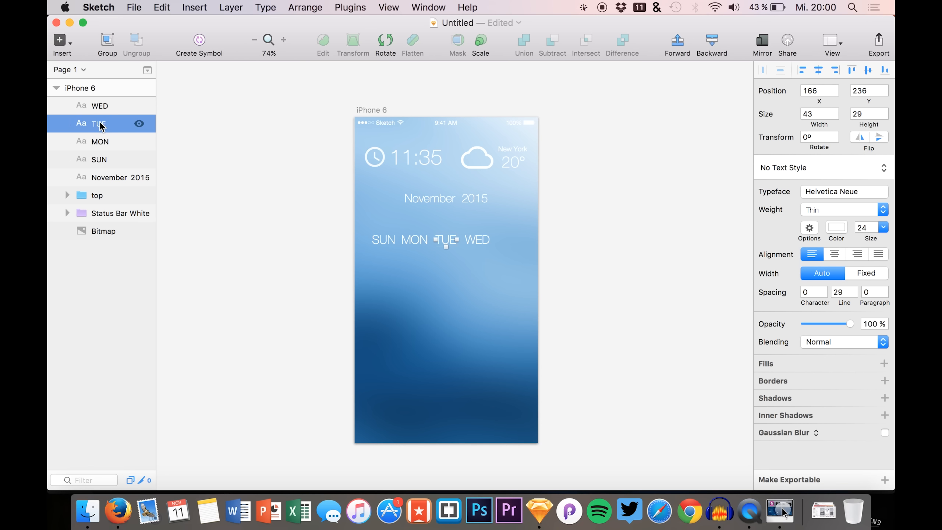
pyautogui.keyDown('shift'); pyautogui.click(105, 106); pyautogui.keyUp('shift')
pyautogui.press('super+c')
pyautogui.press('super+v')
pyautogui.hotkey('shift', 'Right')
pyautogui.hotkey('shift', 'Right')
pyautogui.hotkey('shift', 'Right')
pyautogui.hotkey('shift', 'Right')
pyautogui.hotkey('shift', 'Right')
pyautogui.hotkey('shift', 'Right')
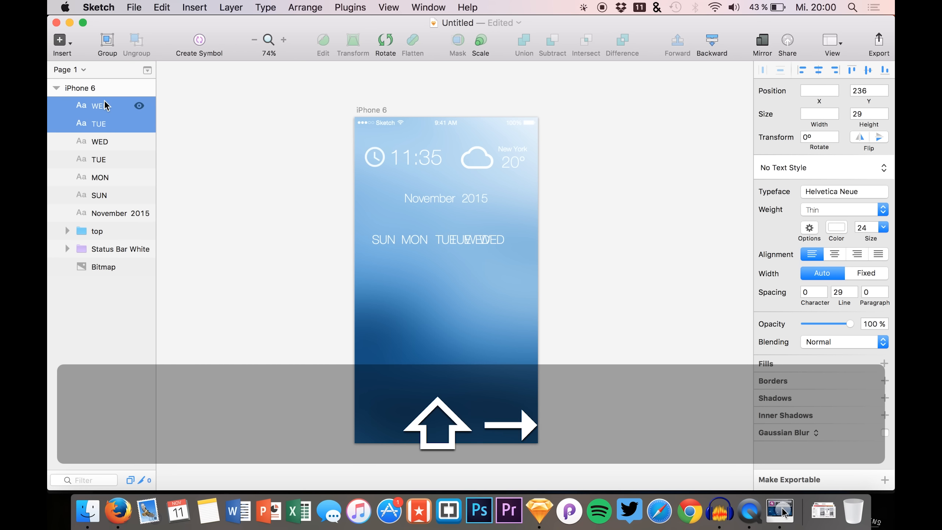
pyautogui.hotkey('shift', 'Right')
pyautogui.hotkey('shift', 'Right')
pyautogui.hotkey('shift', 'Right')
pyautogui.hotkey('shift', 'Right')
pyautogui.hotkey('shift', 'Right')
pyautogui.hotkey('shift', 'Right')
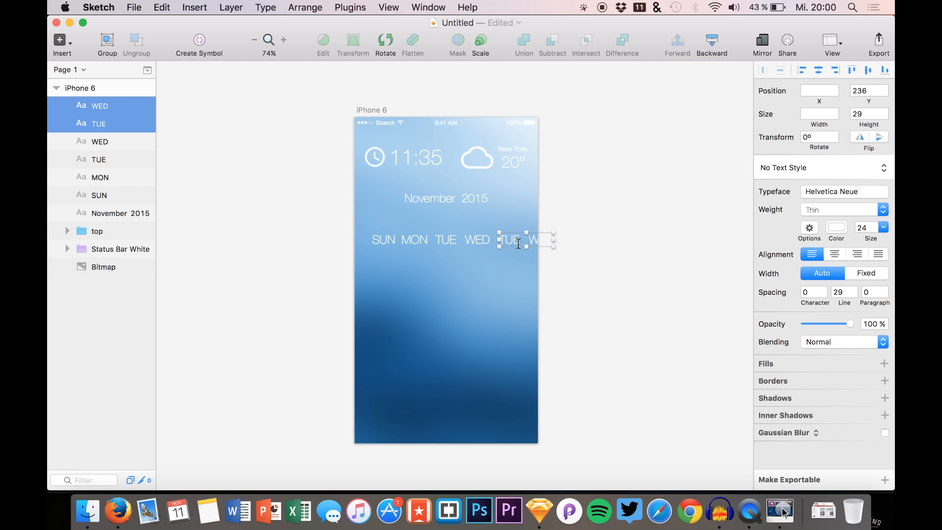
# Step: Change the copied TUE text to "THU"
pyautogui.doubleClick(519, 243)
pyautogui.doubleClick(519, 243)
pyautogui.write('THU')
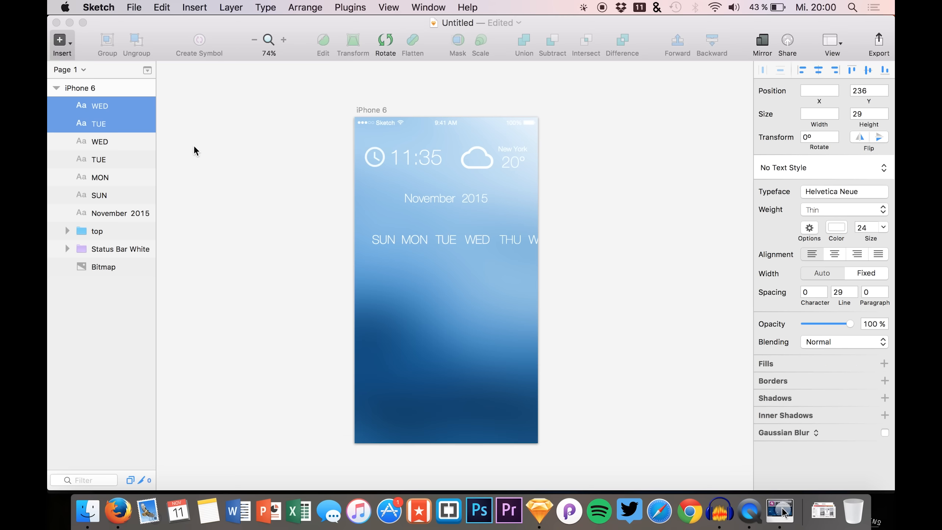
pyautogui.press('Escape')
# Step: Move all six weekday texts left together until SUN is at X -44
pyautogui.click(137, 195)
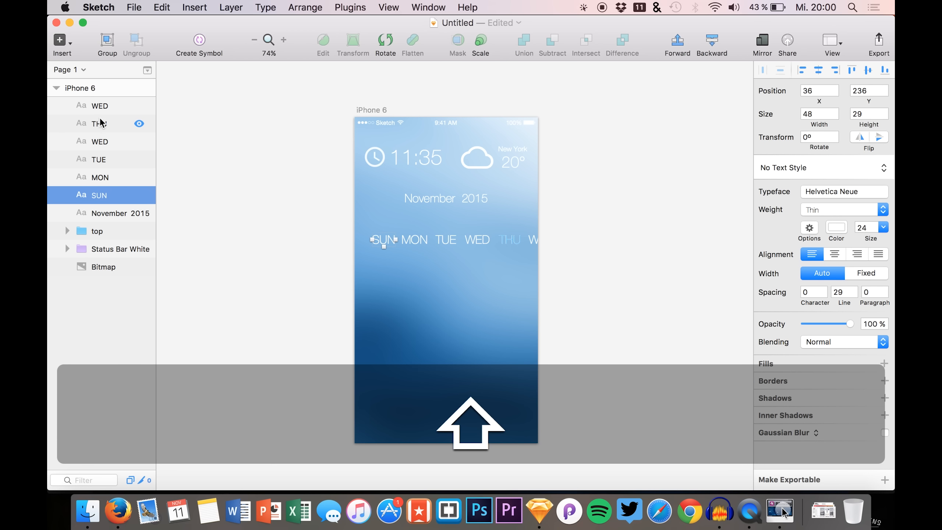
pyautogui.keyDown('shift'); pyautogui.click(100, 107); pyautogui.keyUp('shift')
pyautogui.hotkey('shift', 'Left')
pyautogui.hotkey('shift', 'Left')
pyautogui.hotkey('shift', 'Left')
pyautogui.hotkey('shift', 'Left')
pyautogui.hotkey('shift', 'Left')
pyautogui.hotkey('shift', 'Left')
pyautogui.hotkey('shift', 'Left')
pyautogui.hotkey('shift', 'Left')
pyautogui.hotkey('shift', 'Left')
pyautogui.hotkey('shift', 'Left')
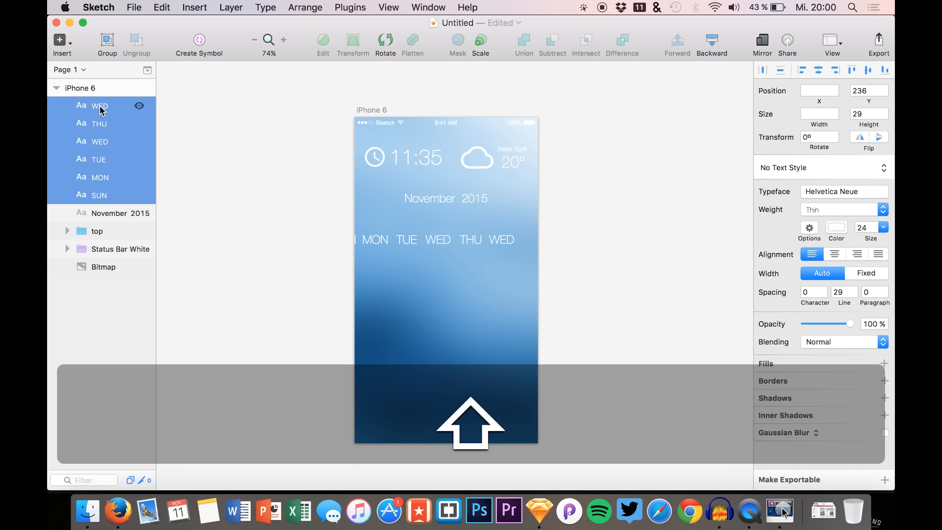
pyautogui.click(120, 201)
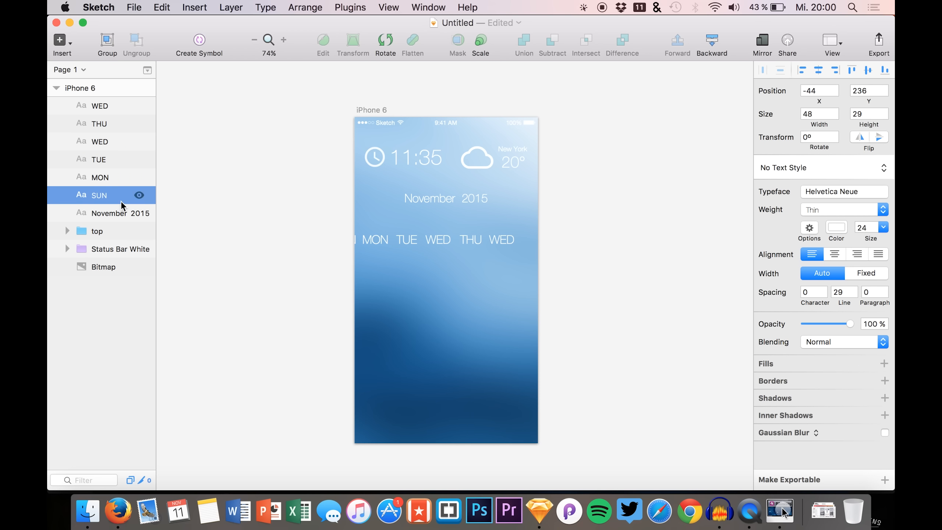
# Step: Change the rightmost WED weekday text to "FRI"
pyautogui.click(97, 105)
pyautogui.doubleClick(506, 238)
pyautogui.write('FRI')
# Step: Duplicate the FRI text and shift the copy right to X 326
pyautogui.click(101, 111)
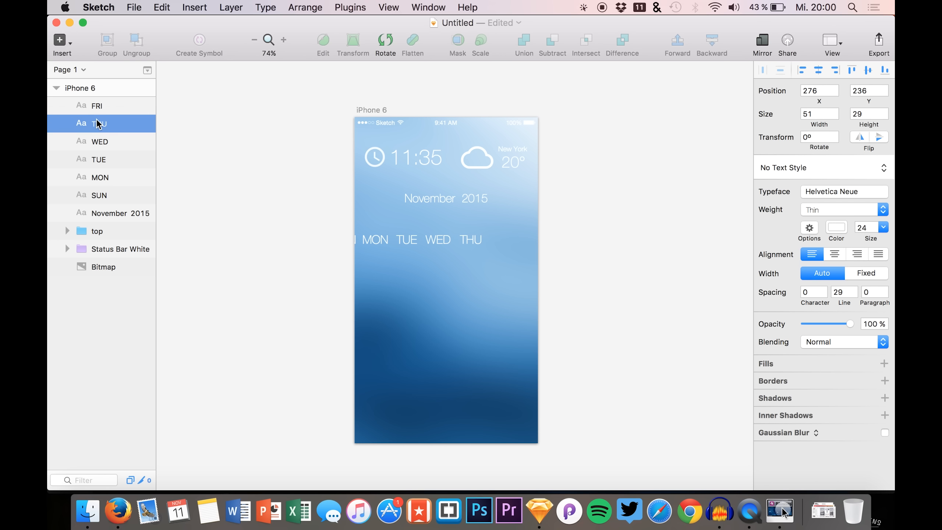
pyautogui.press('super+c')
pyautogui.press('super+v')
pyautogui.hotkey('shift', 'Right')
pyautogui.hotkey('shift', 'Right')
pyautogui.hotkey('shift', 'Right')
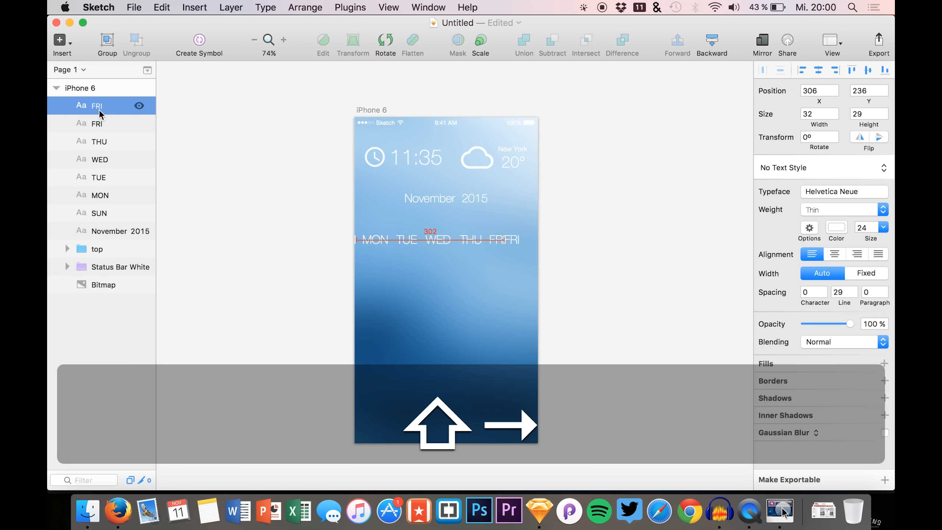
pyautogui.hotkey('shift', 'Right')
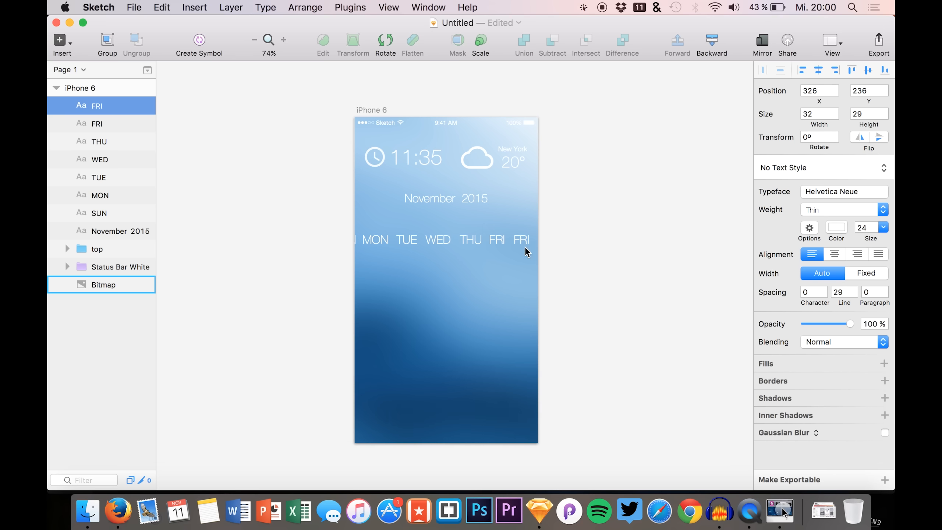
# Step: Change the copied FRI text to "SAT"
pyautogui.doubleClick(521, 242)
pyautogui.write('SAT')
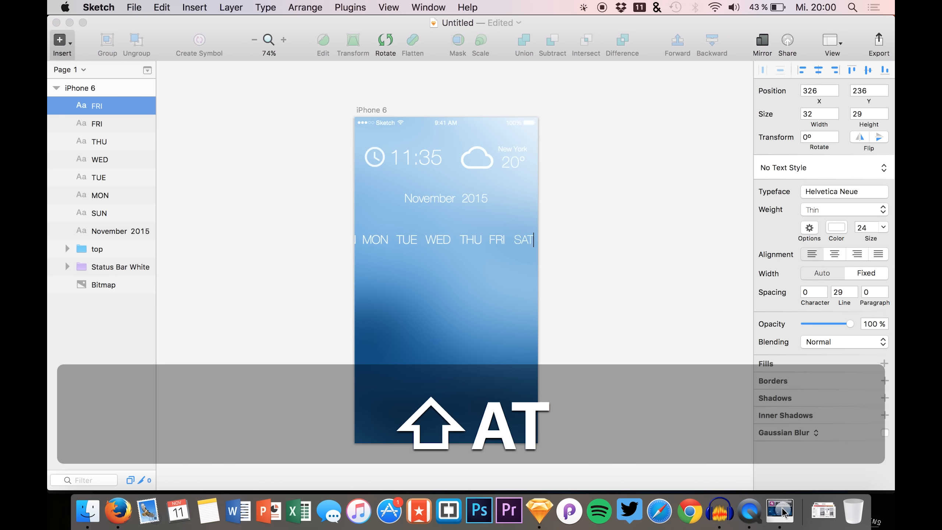
pyautogui.press('Escape')
# Step: Set the font size of all seven weekday texts to 18
pyautogui.keyDown('shift'); pyautogui.click(105, 211); pyautogui.keyUp('shift')
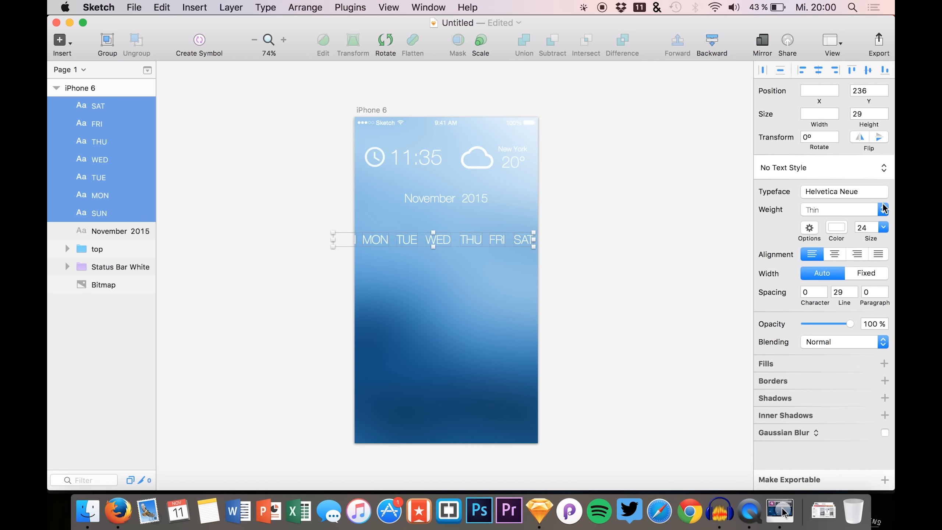
pyautogui.moveTo(874, 238); pyautogui.dragTo(869, 237)
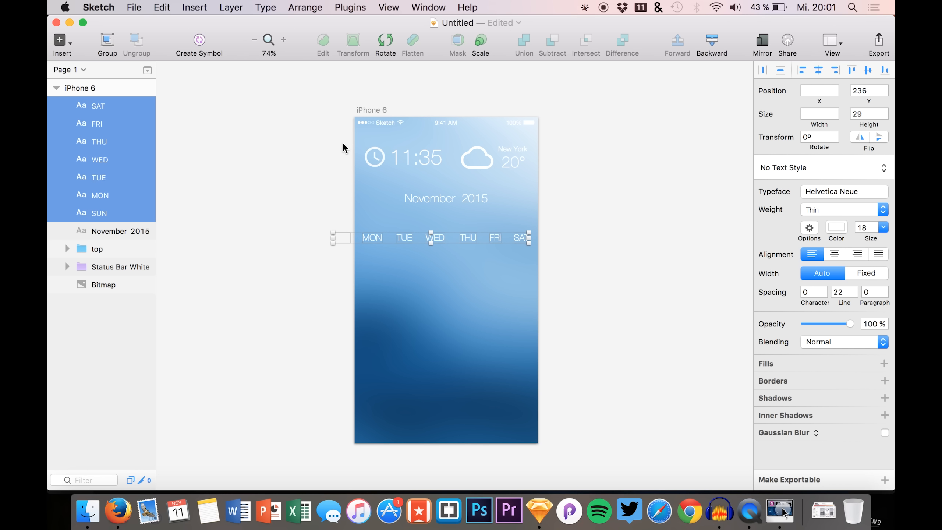
pyautogui.click(59, 166)
pyautogui.click(261, 235)
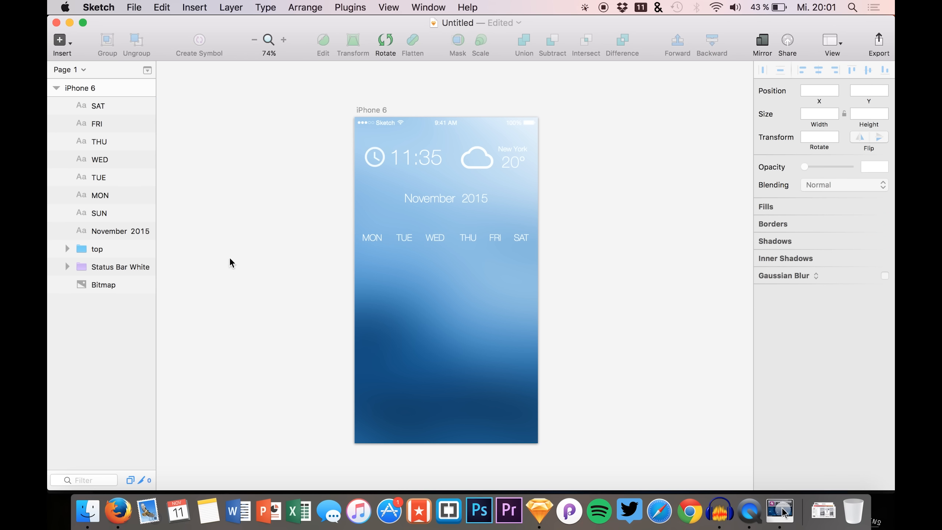
# Step: Move all seven weekday texts right until SUN sits inside the artboard, and up to Y 206
pyautogui.click(115, 216)
pyautogui.keyDown('shift'); pyautogui.click(99, 105); pyautogui.keyUp('shift')
pyautogui.hotkey('shift', 'Right')
pyautogui.hotkey('shift', 'Right')
pyautogui.hotkey('shift', 'Right')
pyautogui.hotkey('shift', 'Right')
pyautogui.hotkey('shift', 'Right')
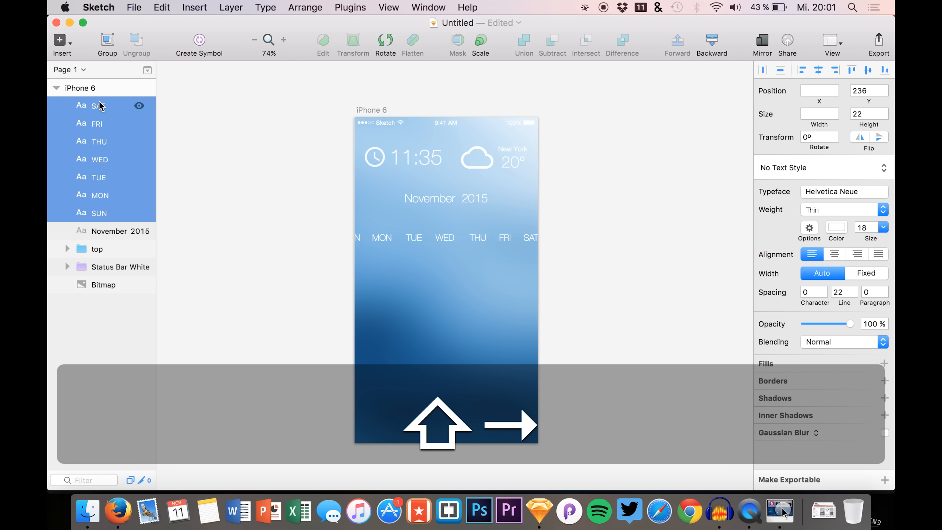
pyautogui.hotkey('shift', 'Right')
pyautogui.hotkey('shift', 'Right')
pyautogui.hotkey('shift', 'Right')
pyautogui.hotkey('shift', 'Right')
pyautogui.hotkey('shift', 'Up')
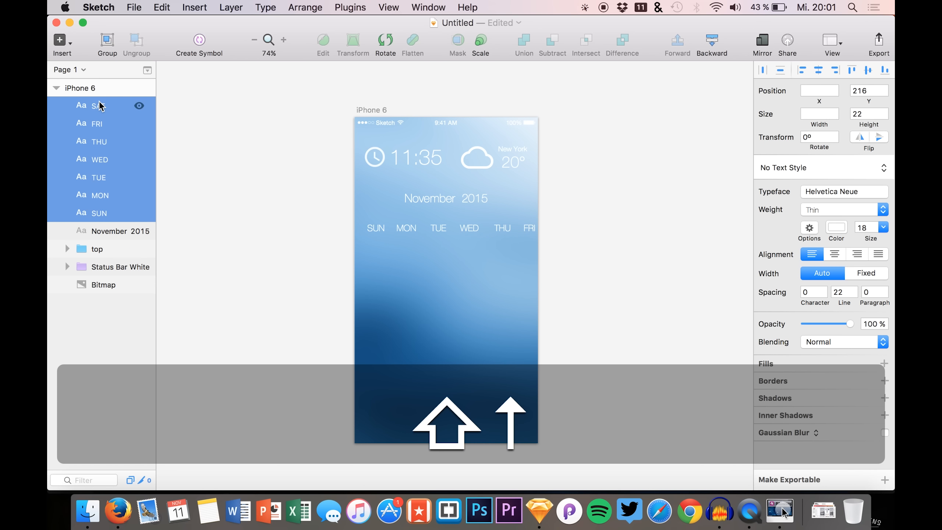
pyautogui.hotkey('shift', 'Up')
pyautogui.hotkey('shift', 'Down')
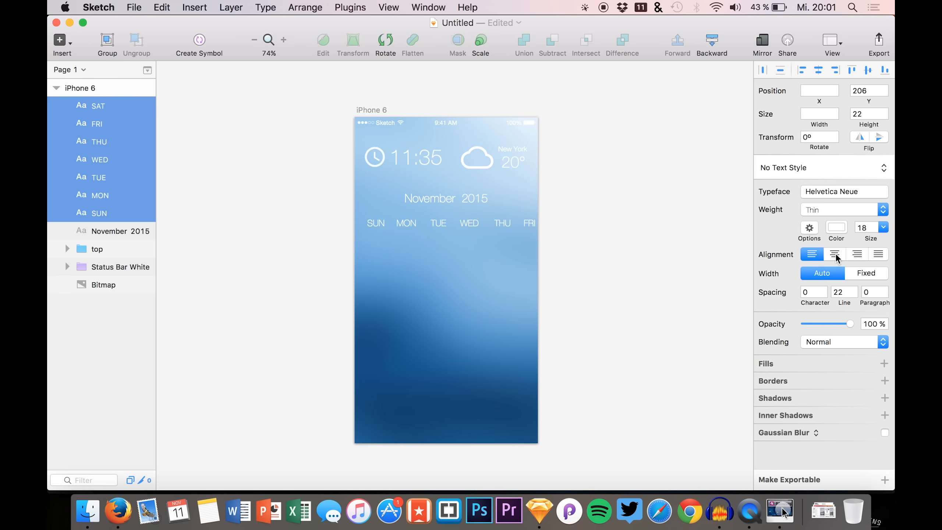
# Step: Reduce the font size of all seven weekday texts to 15
pyautogui.click(862, 227)
pyautogui.press('Down')
pyautogui.press('Down')
pyautogui.press('Down')
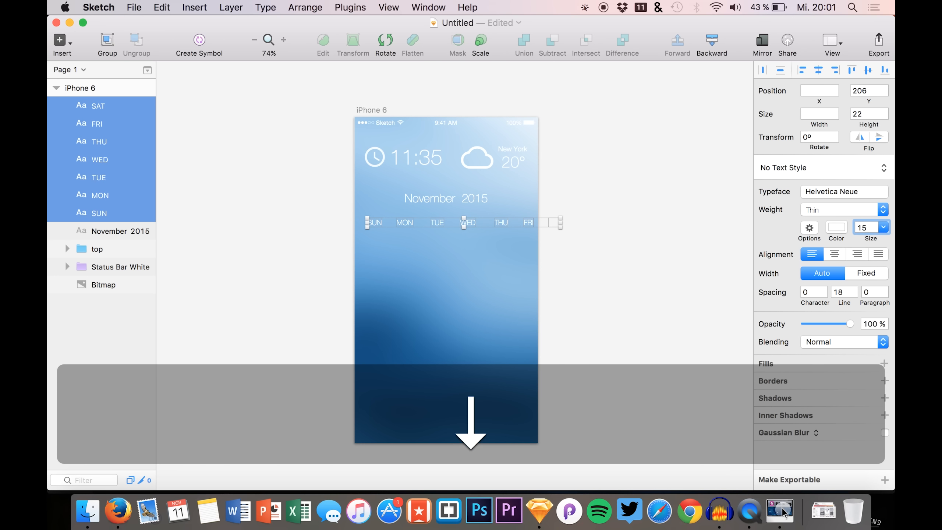
pyautogui.press('Down')
pyautogui.press('Up')
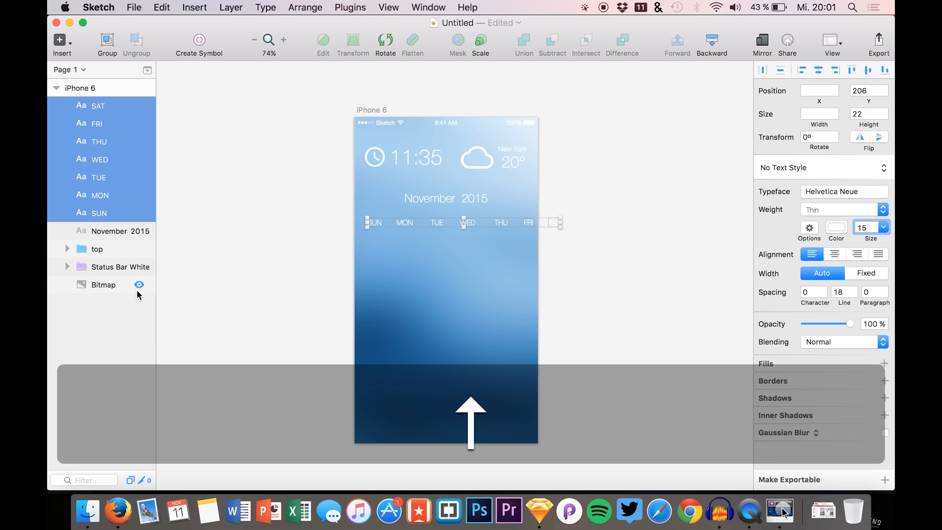
# Step: Move the MON text left to X 76 and the TUE text left to X 136
pyautogui.click(99, 231)
pyautogui.click(99, 195)
pyautogui.hotkey('shift', 'Left')
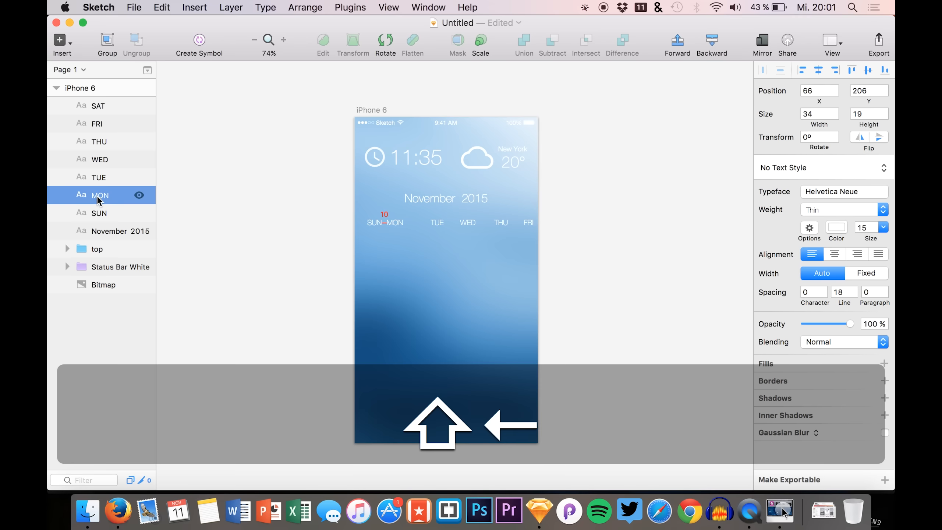
pyautogui.hotkey('shift', 'Right')
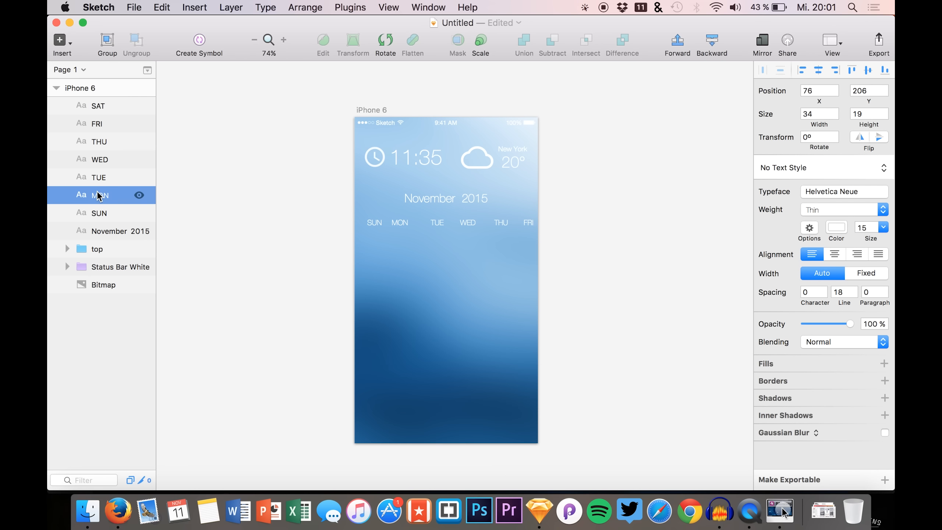
pyautogui.click(100, 184)
pyautogui.hotkey('shift', 'Left')
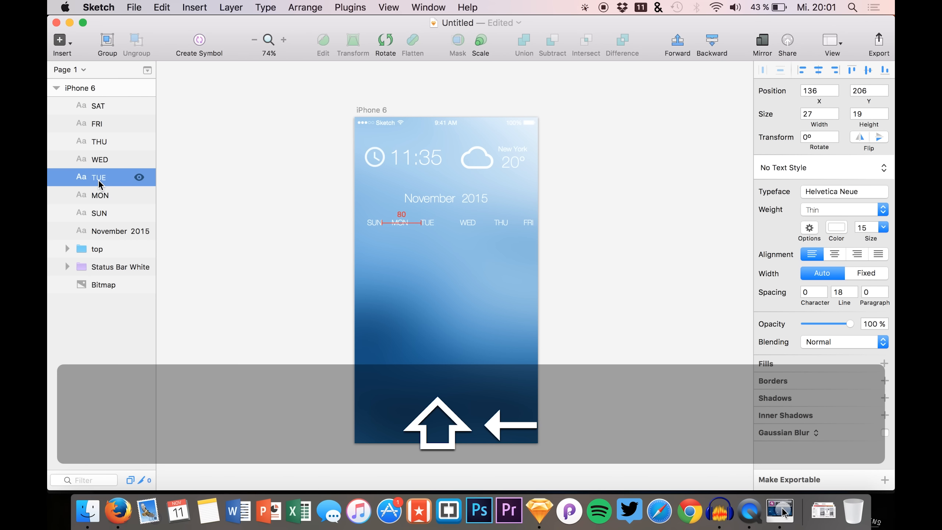
# Step: Move the WED text left, closer to TUE, and the THU text left to X 236
pyautogui.click(113, 161)
pyautogui.hotkey('shift', 'Left')
pyautogui.hotkey('shift', 'Left')
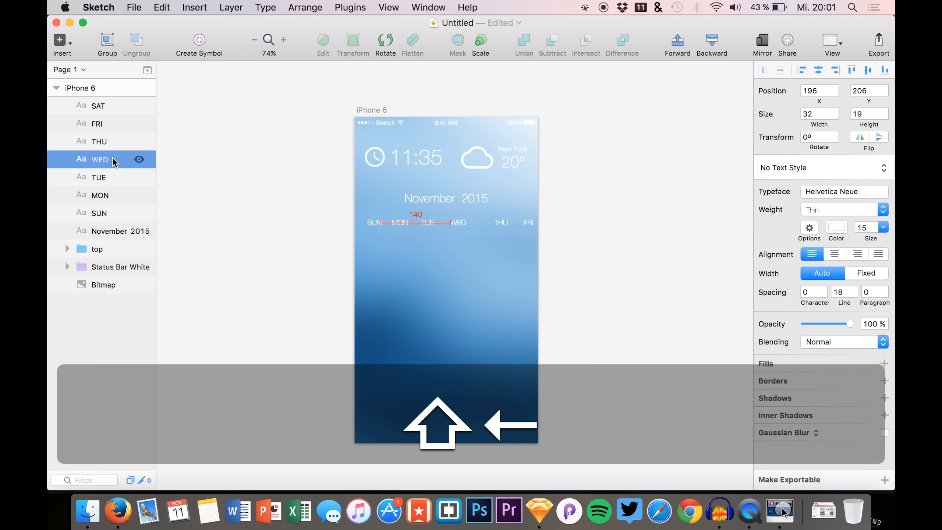
pyautogui.click(112, 143)
pyautogui.hotkey('shift', 'Left')
pyautogui.hotkey('shift', 'Left')
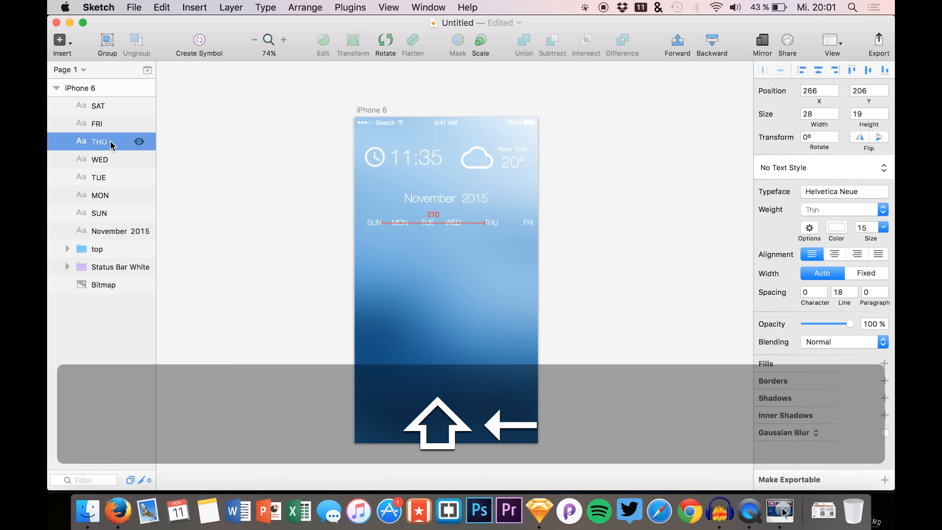
pyautogui.hotkey('shift', 'Left')
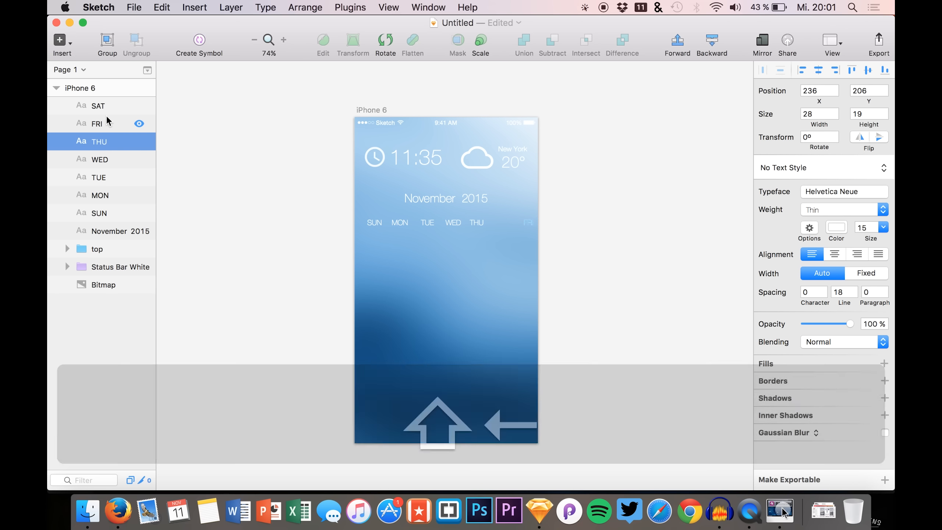
# Step: Move the FRI text left to X 286 and the SAT text left to X 326
pyautogui.click(107, 121)
pyautogui.hotkey('shift', 'Left')
pyautogui.hotkey('shift', 'Left')
pyautogui.hotkey('shift', 'Left')
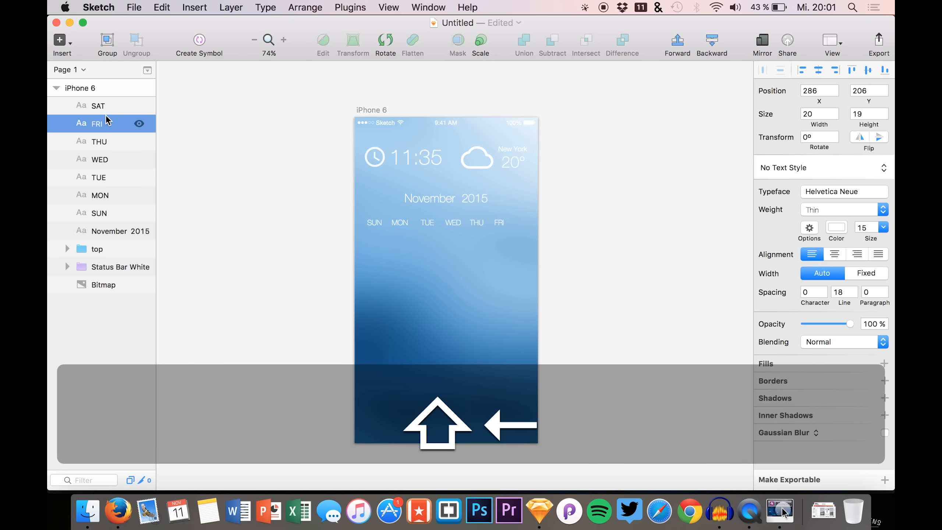
pyautogui.click(107, 113)
pyautogui.hotkey('shift', 'Left')
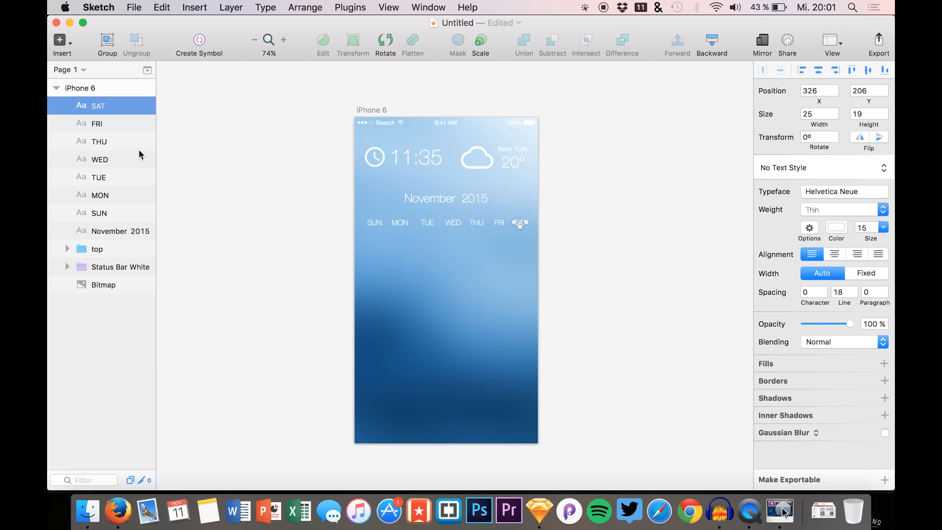
pyautogui.click(225, 247)
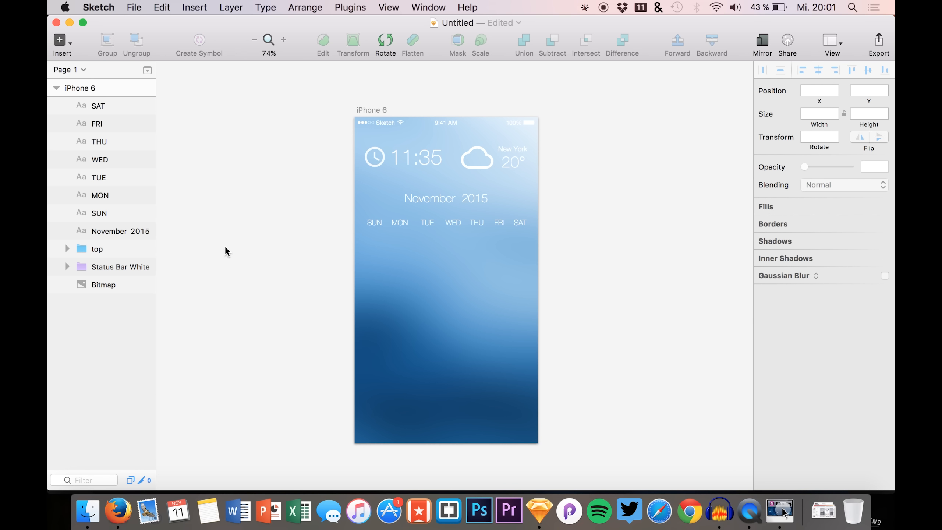
pyautogui.press('super+s')
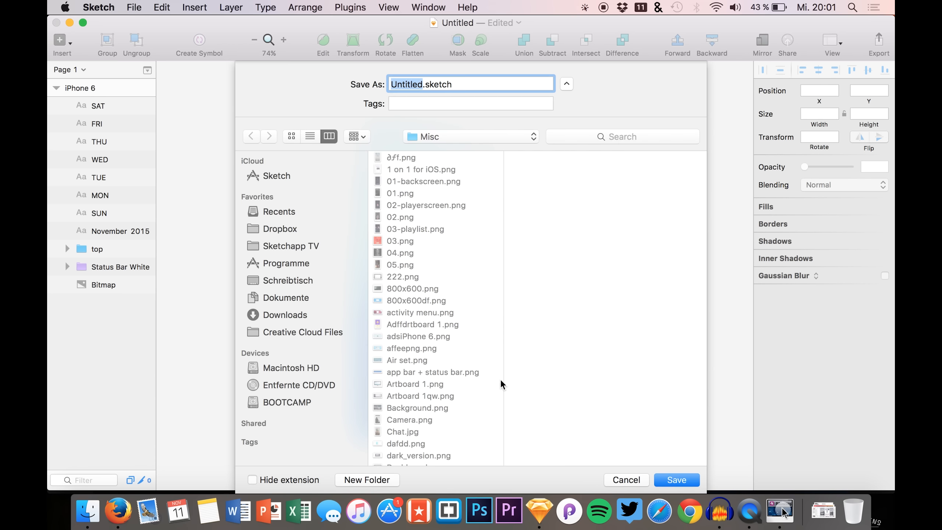
pyautogui.click(616, 483)
# Step: Set the font weight of all seven weekday texts to Light
pyautogui.click(99, 106)
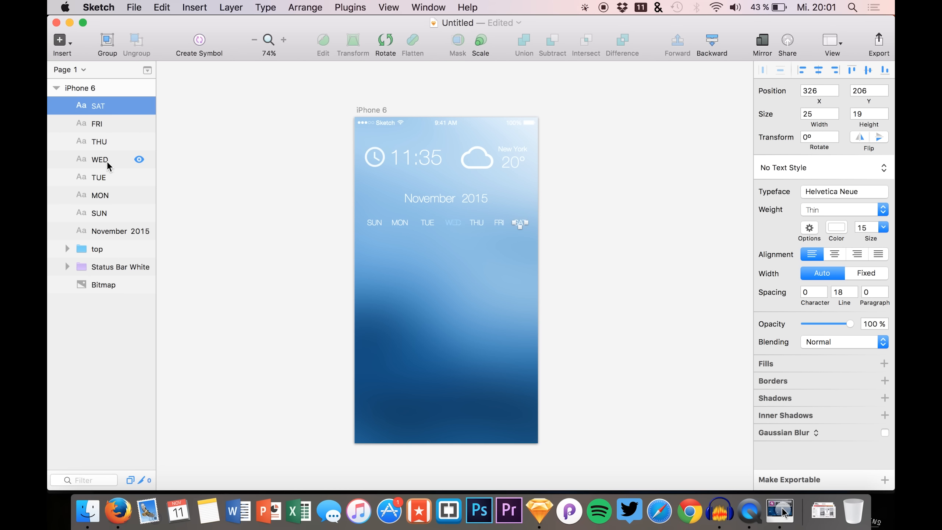
pyautogui.keyDown('shift'); pyautogui.click(100, 216); pyautogui.keyUp('shift')
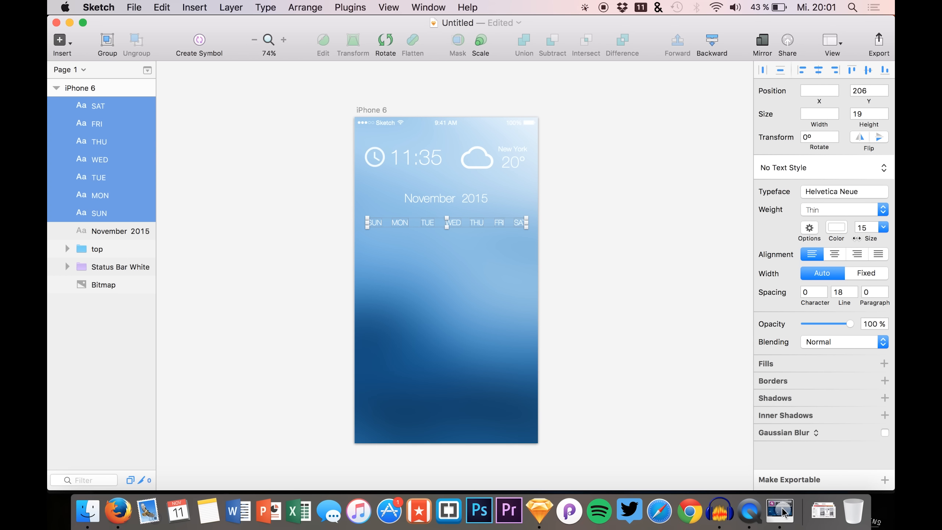
pyautogui.click(823, 212)
pyautogui.click(821, 198)
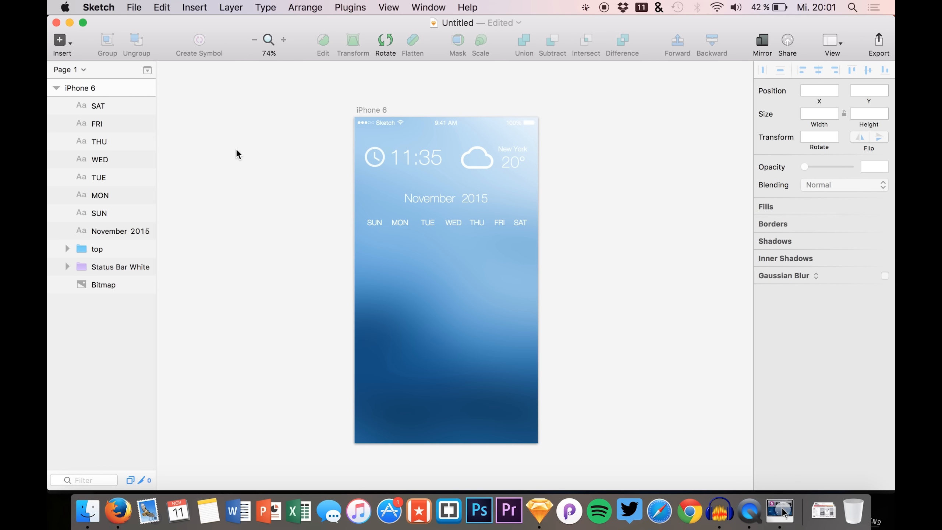
# Step: Center-align the text of all seven weekday labels
pyautogui.click(107, 106)
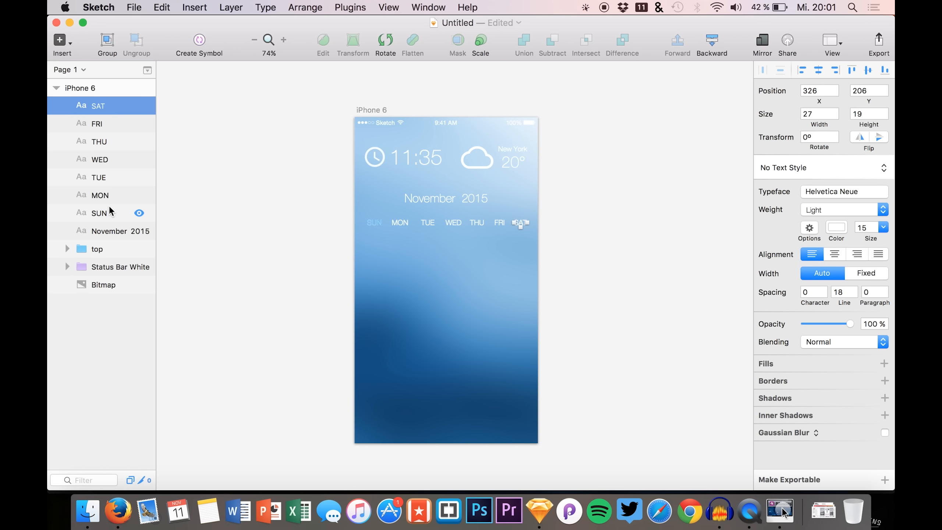
pyautogui.keyDown('shift'); pyautogui.click(109, 211); pyautogui.keyUp('shift')
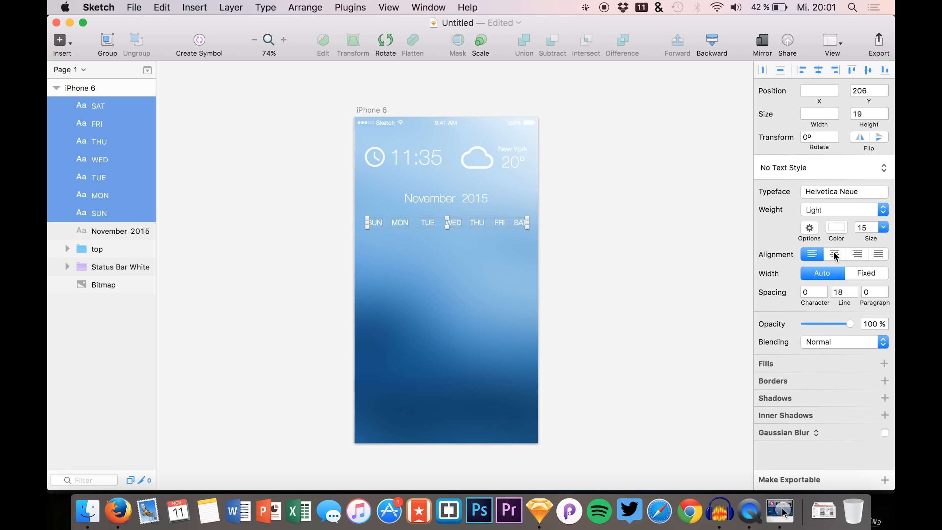
pyautogui.click(835, 254)
# Step: Duplicate the weekday row and move the copy down to Y 246
pyautogui.press('super+v')
pyautogui.hotkey('shift', 'Down')
pyautogui.hotkey('shift', 'Down')
pyautogui.hotkey('shift', 'Down')
pyautogui.hotkey('shift', 'Down')
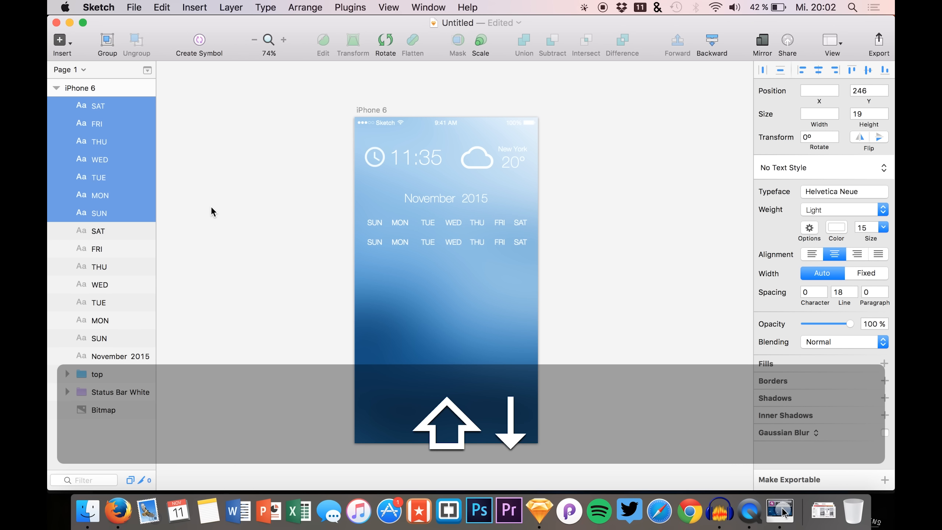
# Step: Duplicate the weekday row again and place the copy 40 px below the second row
pyautogui.press('super+v')
pyautogui.hotkey('shift', 'Down')
pyautogui.hotkey('shift', 'Down')
pyautogui.hotkey('shift', 'Down')
pyautogui.hotkey('shift', 'Down')
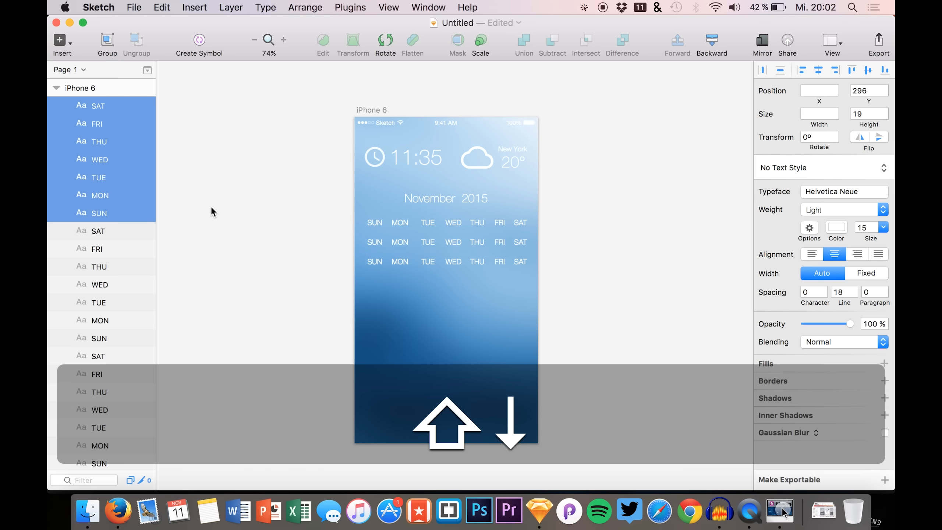
# Step: Duplicate the weekday row two more times at the same 40 px spacing, with the last row at Y 366
pyautogui.press('super+v')
pyautogui.hotkey('shift', 'Down')
pyautogui.hotkey('shift', 'Down')
pyautogui.hotkey('shift', 'Down')
pyautogui.hotkey('shift', 'Down')
pyautogui.press('super+v')
pyautogui.hotkey('shift', 'Down')
pyautogui.hotkey('shift', 'Down')
pyautogui.hotkey('shift', 'Down')
pyautogui.hotkey('shift', 'Down')
pyautogui.hotkey('shift', 'Up')
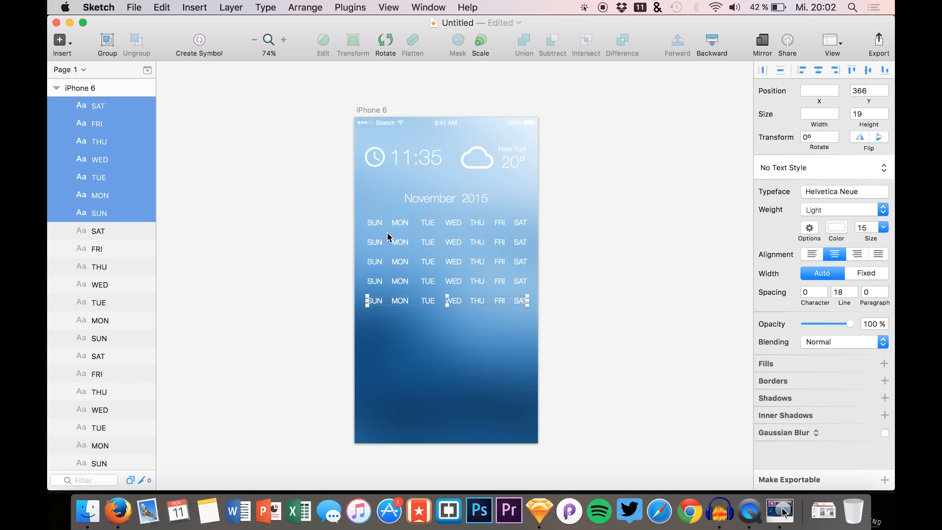
# Step: Change the SUN text in the second row to "27"
pyautogui.click(367, 246)
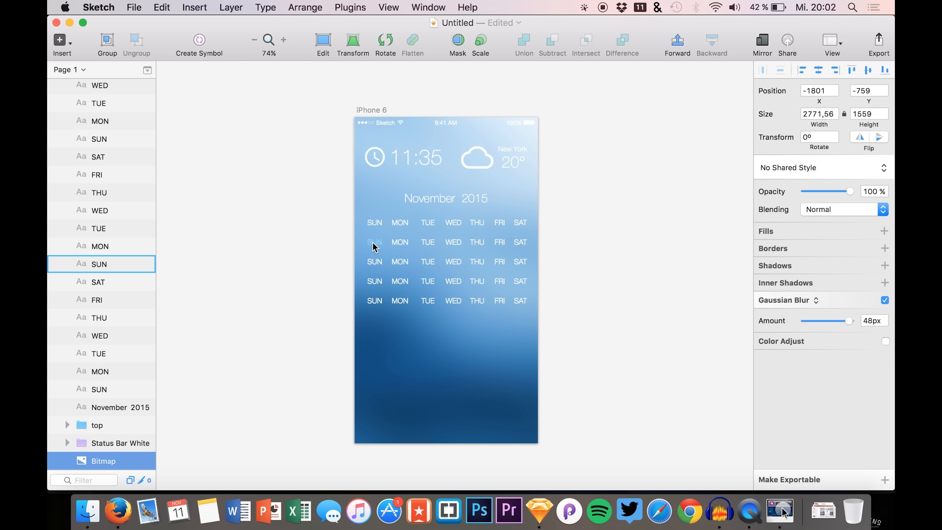
pyautogui.doubleClick(373, 245)
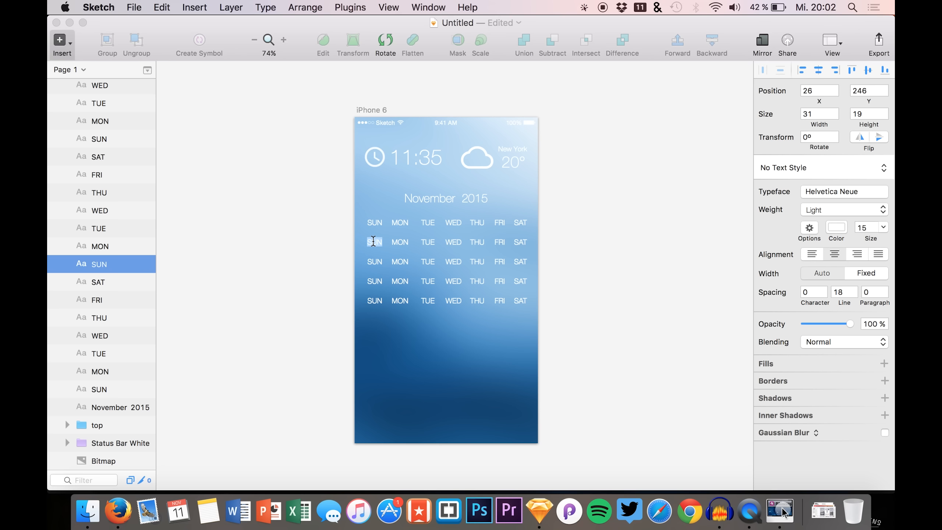
pyautogui.write('27')
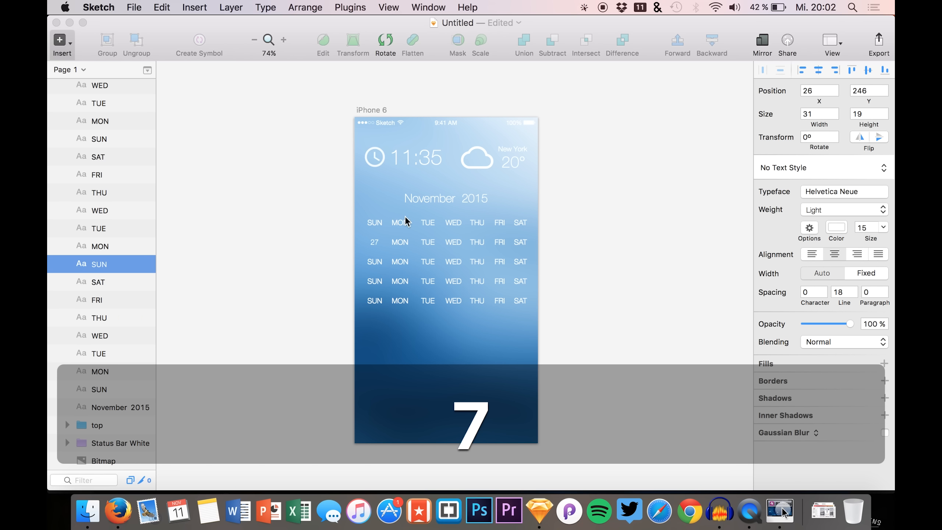
# Step: Change the MON and TUE texts in the second row to "28" and "29"
pyautogui.click(404, 245)
pyautogui.click(402, 241)
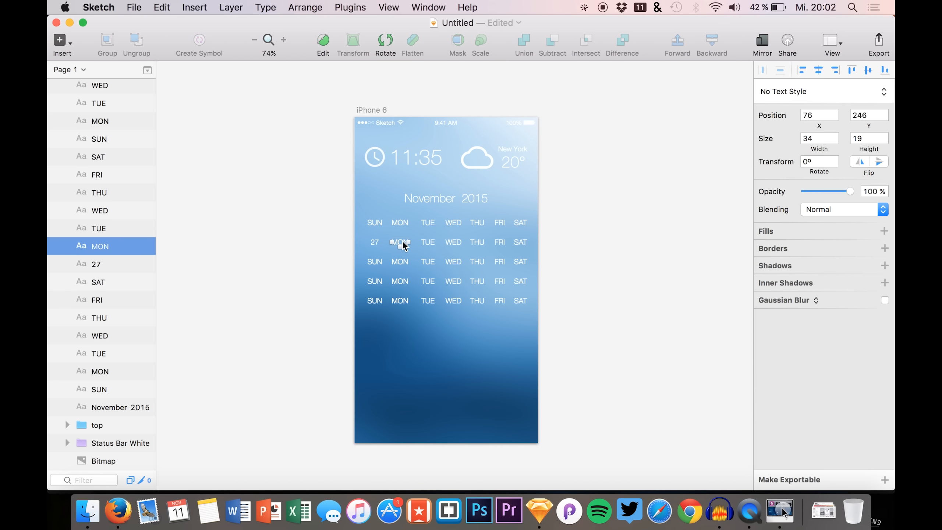
pyautogui.doubleClick(404, 243)
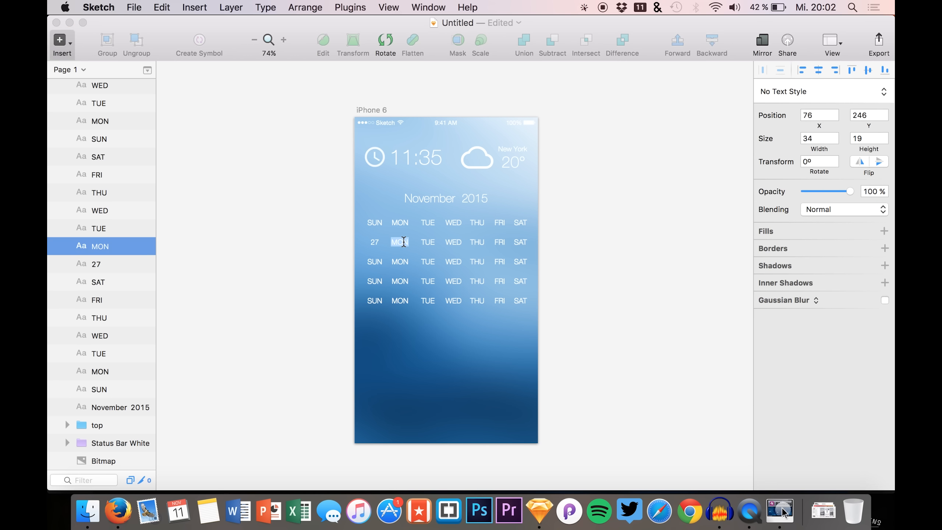
pyautogui.write('28')
pyautogui.press('Tab')
pyautogui.press('BackSpace')
pyautogui.click(429, 242)
pyautogui.doubleClick(430, 242)
pyautogui.write('29')
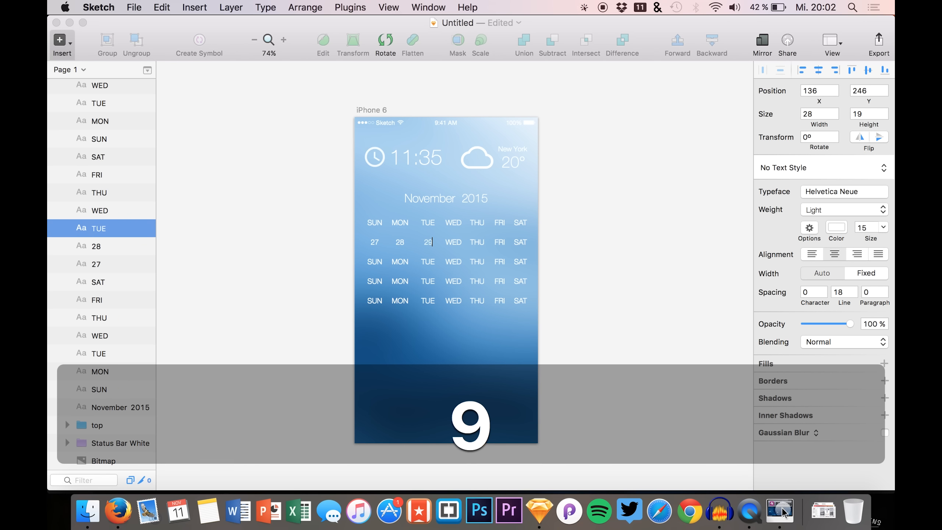
# Step: Change the WED and THU texts in the second row to "30" and "1"
pyautogui.click(460, 240)
pyautogui.doubleClick(459, 244)
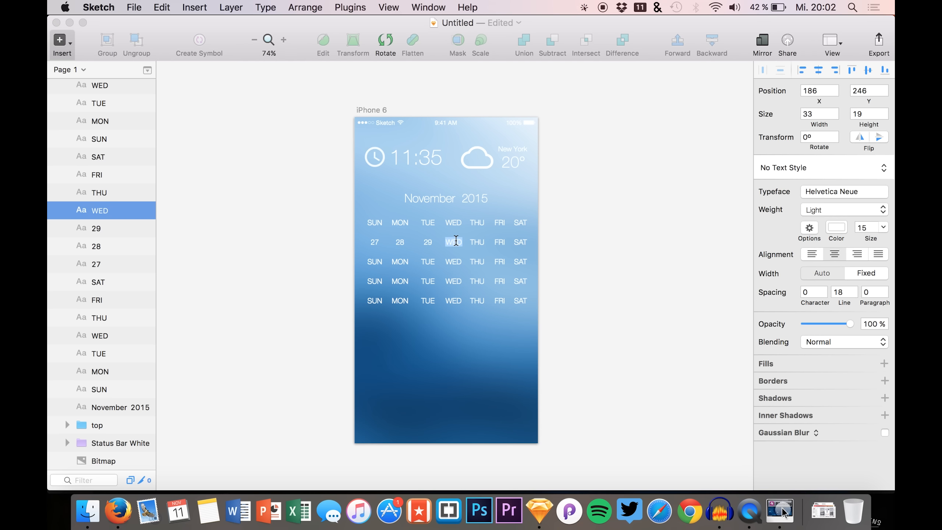
pyautogui.write('30')
pyautogui.click(479, 245)
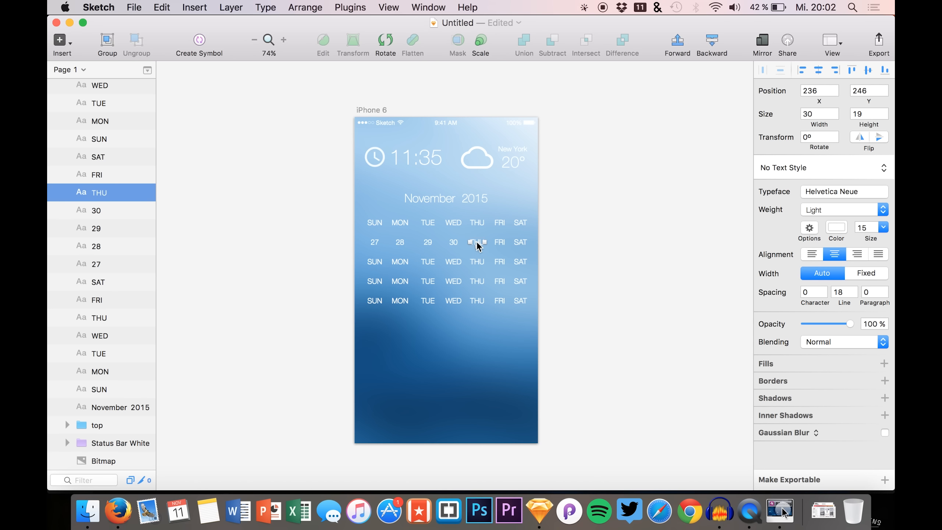
pyautogui.doubleClick(475, 241)
pyautogui.write('1')
# Step: Change the FRI and SAT texts in the second row to "2" and "3"
pyautogui.click(504, 244)
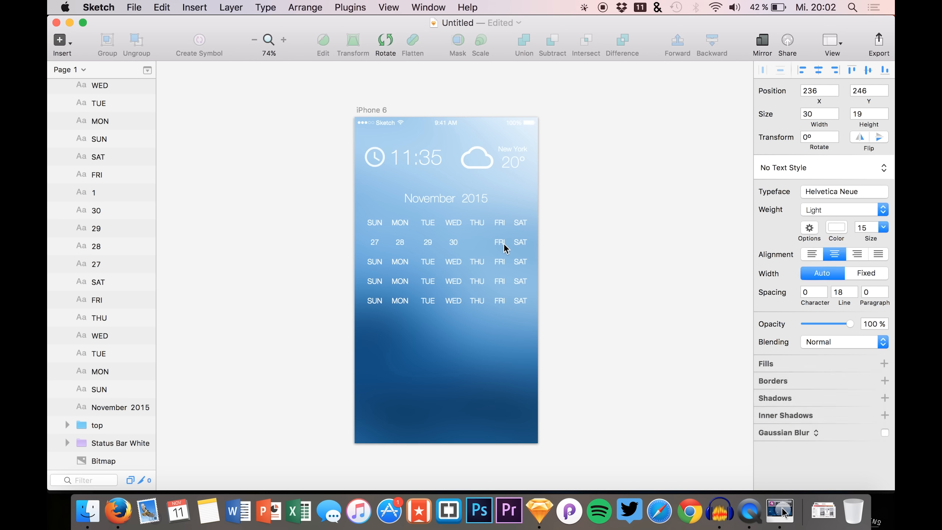
pyautogui.click(502, 241)
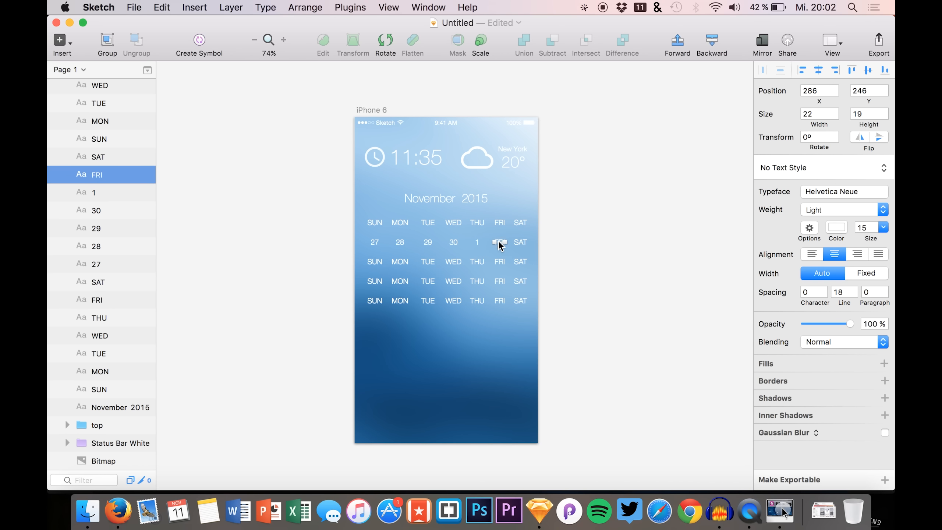
pyautogui.write('2')
pyautogui.click(539, 262)
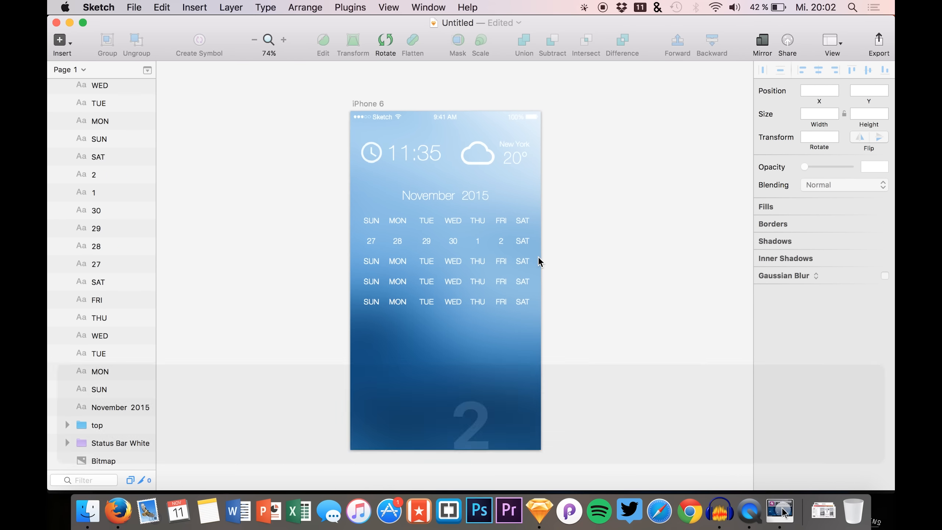
pyautogui.scroll(5, 549, 257)
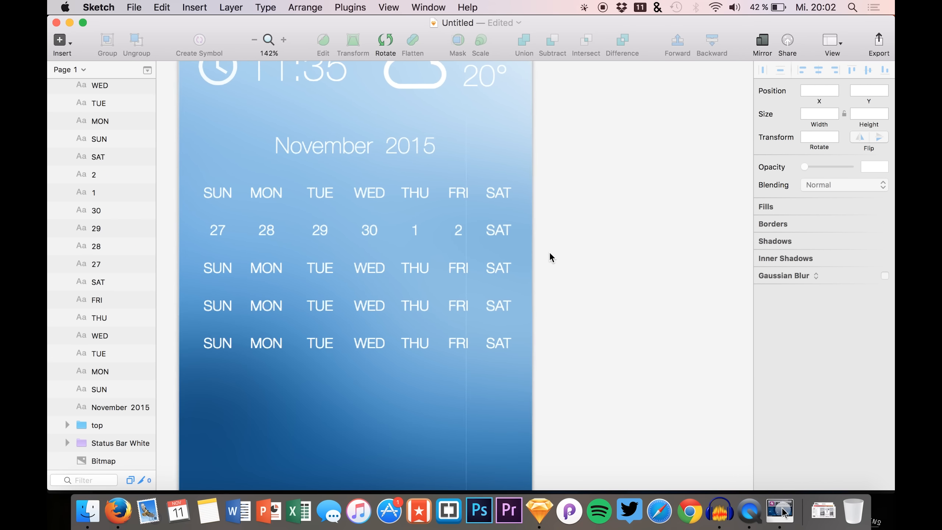
pyautogui.doubleClick(507, 226)
pyautogui.write('3')
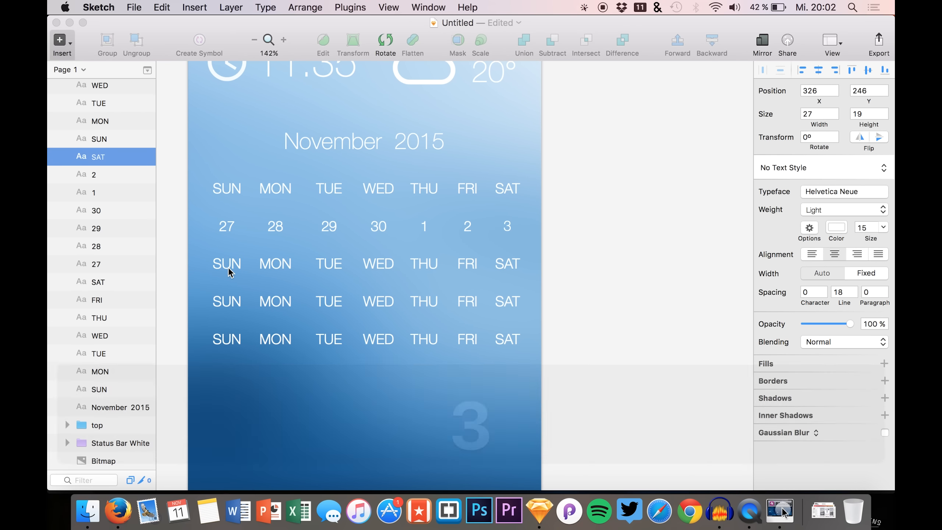
# Step: Change the SUN, MON and TUE texts in the third row to "4", "5" and "6"
pyautogui.click(228, 269)
pyautogui.doubleClick(227, 264)
pyautogui.write('4')
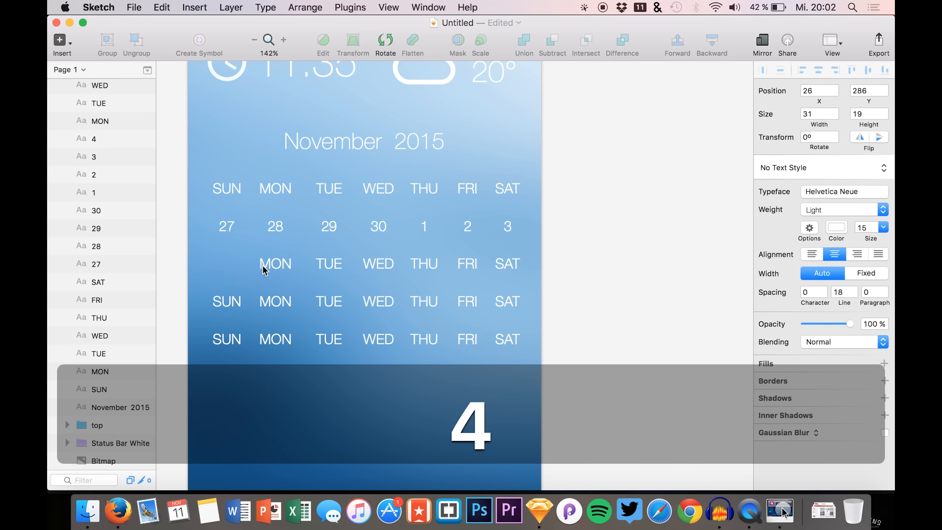
pyautogui.doubleClick(263, 265)
pyautogui.write('5')
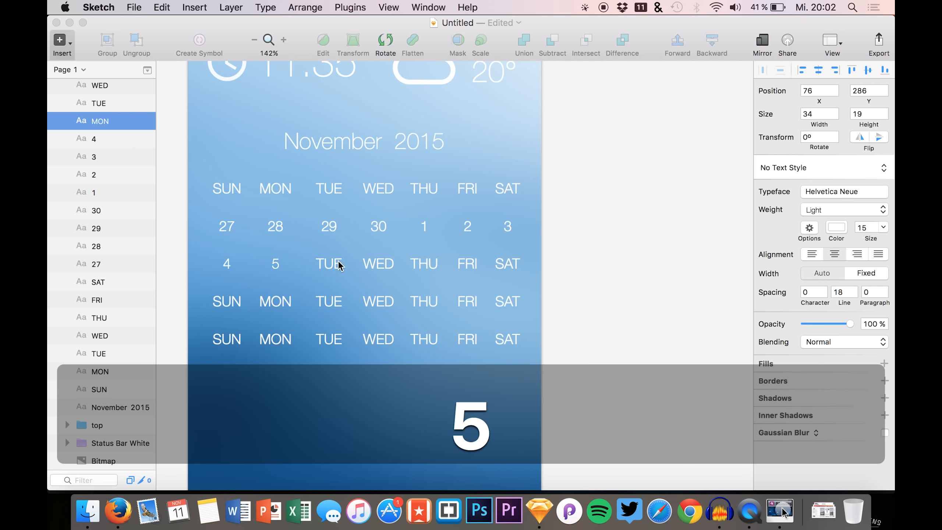
pyautogui.click(330, 265)
pyautogui.doubleClick(330, 265)
pyautogui.write('6')
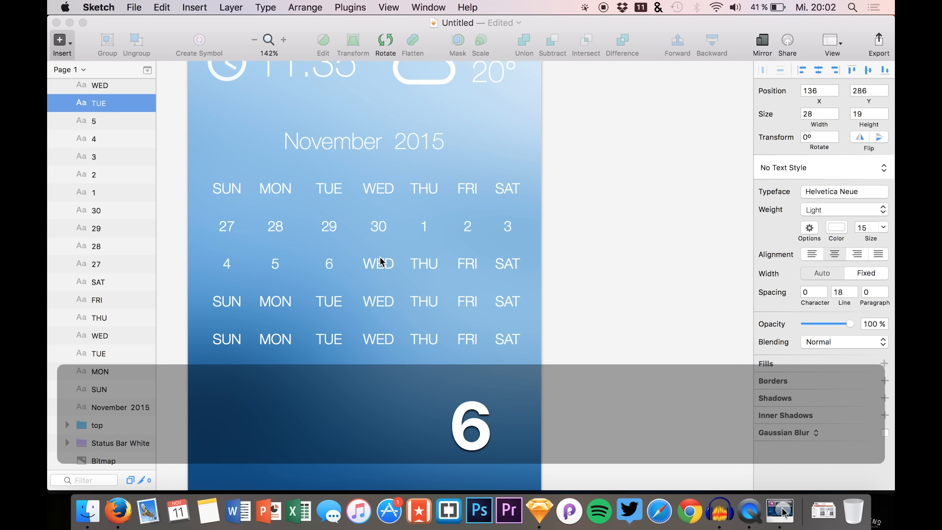
# Step: Change the WED and THU texts in the third row to "7" and "8"
pyautogui.click(381, 262)
pyautogui.doubleClick(380, 262)
pyautogui.write('8')
pyautogui.press('BackSpace')
pyautogui.write('7')
pyautogui.doubleClick(430, 261)
pyautogui.click(421, 269)
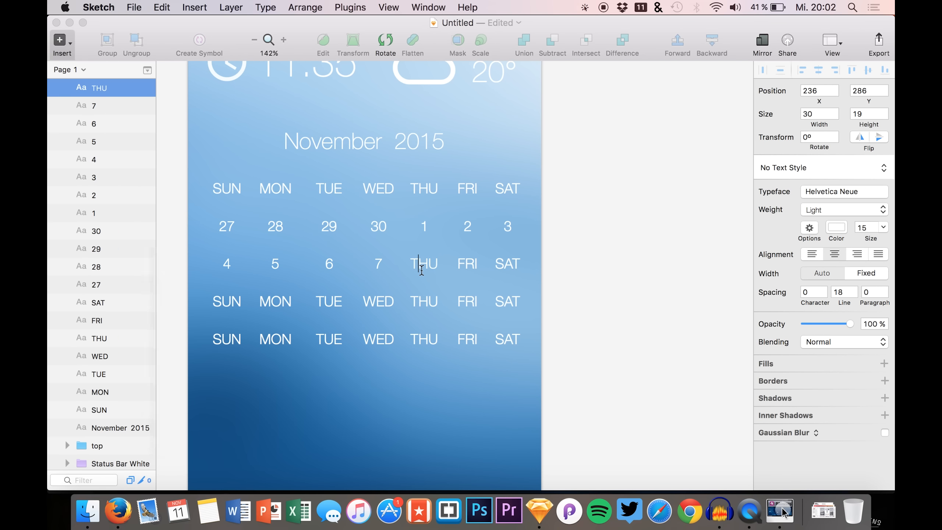
pyautogui.doubleClick(422, 269)
pyautogui.write('8')
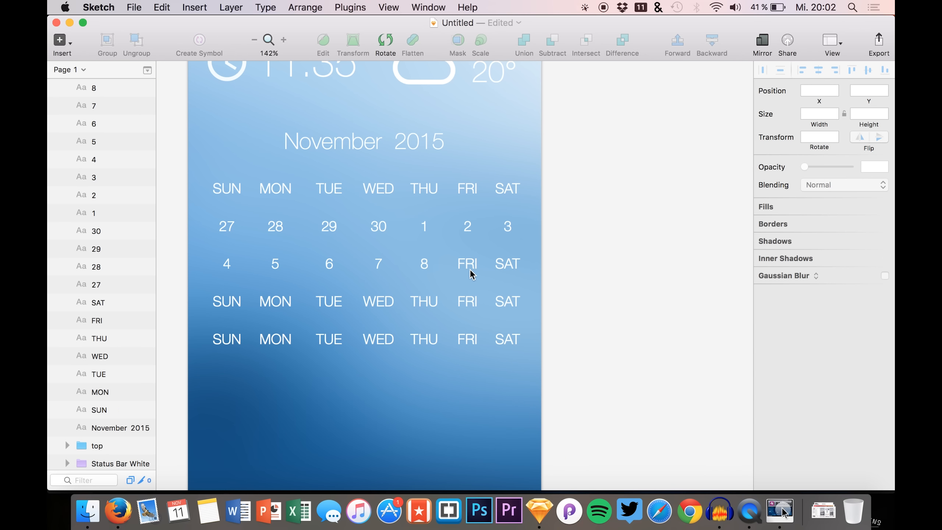
# Step: Change the FRI and SAT texts in the third row to "9" and "10"
pyautogui.doubleClick(470, 264)
pyautogui.write('9')
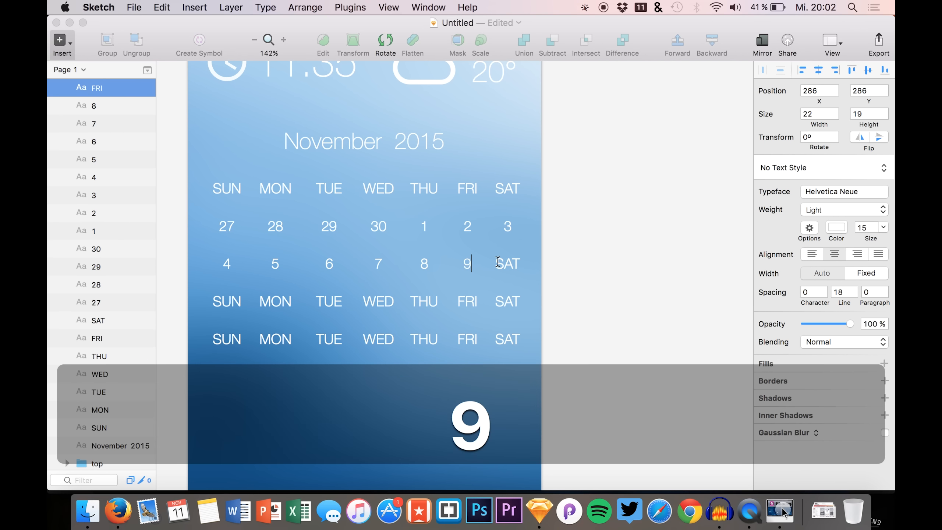
pyautogui.click(497, 264)
pyautogui.click(498, 264)
pyautogui.press('1')
pyautogui.press('0')
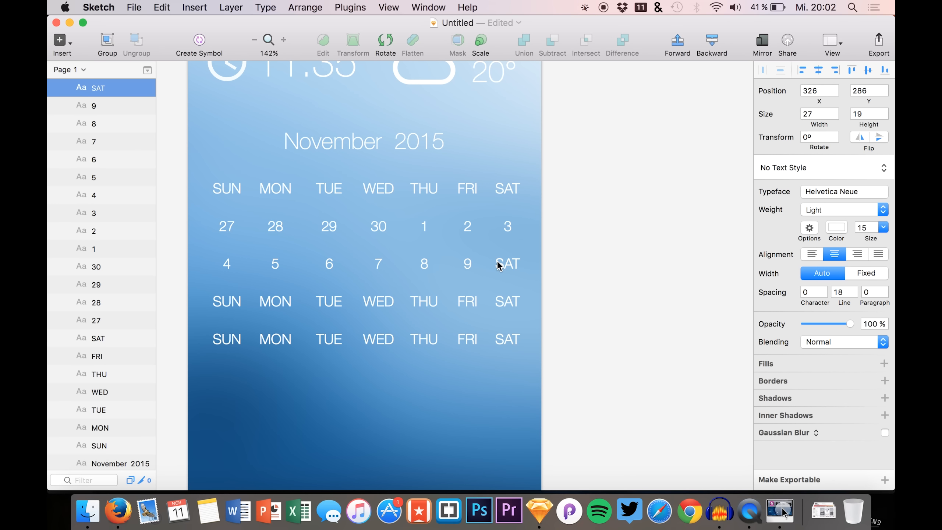
pyautogui.doubleClick(503, 262)
pyautogui.write('10')
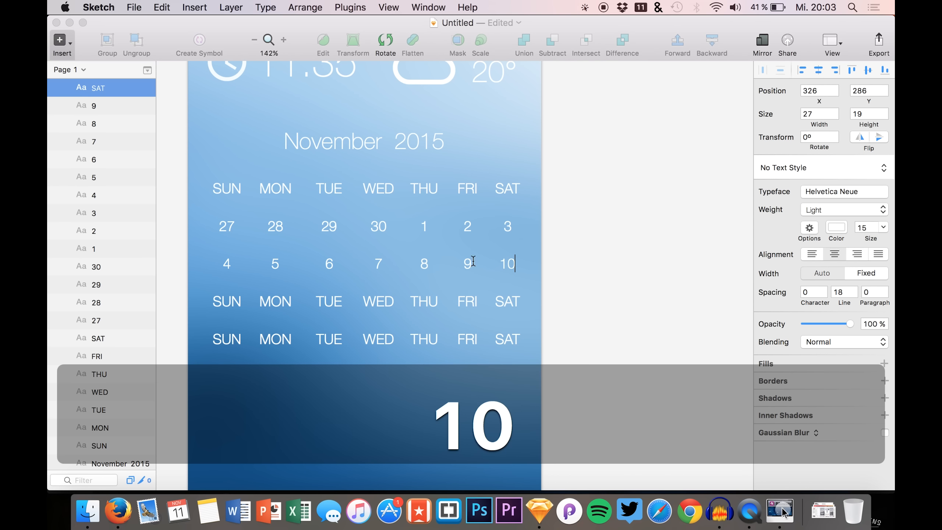
# Step: Change the SUN and MON texts in the fourth row to "11" and "12"
pyautogui.click(225, 301)
pyautogui.doubleClick(223, 302)
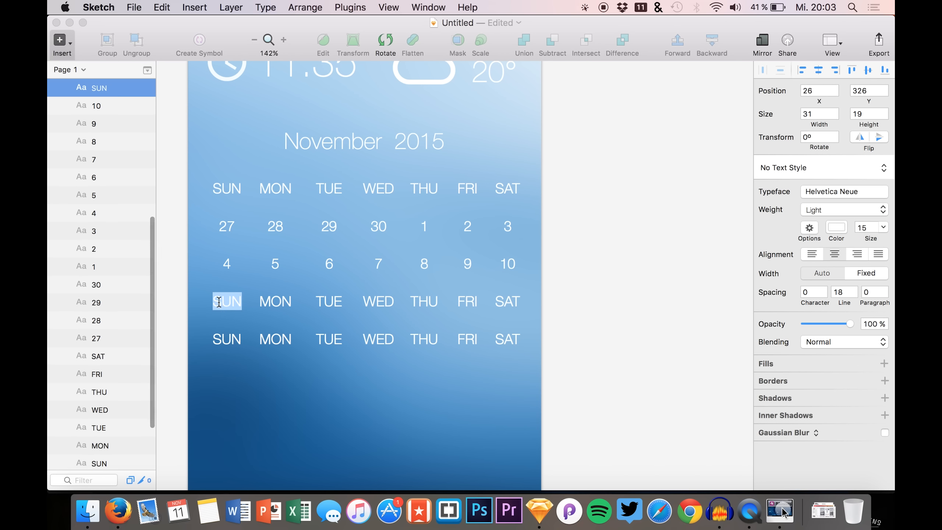
pyautogui.write('11')
pyautogui.click(284, 301)
pyautogui.doubleClick(284, 302)
pyautogui.write('12')
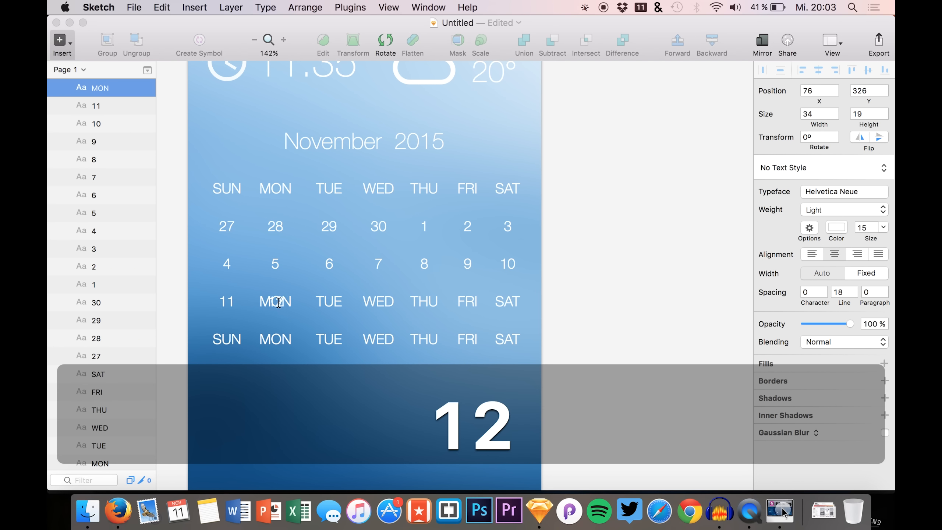
pyautogui.click(281, 289)
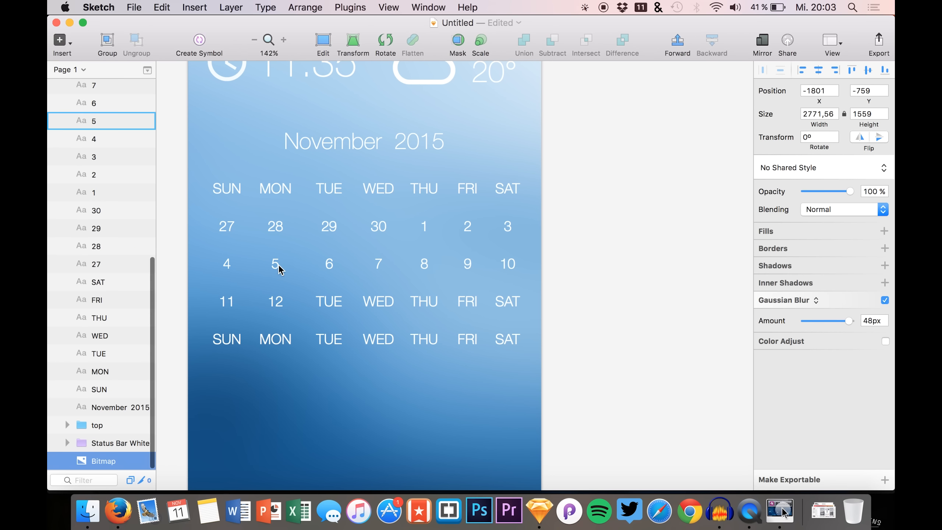
# Step: Change the TUE and WED texts in the fourth row to "13" and "14"
pyautogui.doubleClick(337, 304)
pyautogui.write('13')
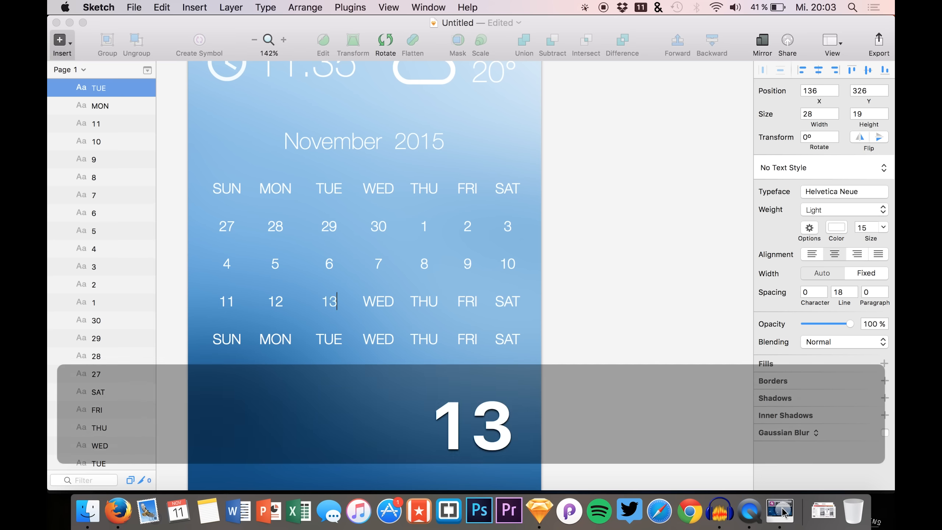
pyautogui.doubleClick(375, 303)
pyautogui.write('13')
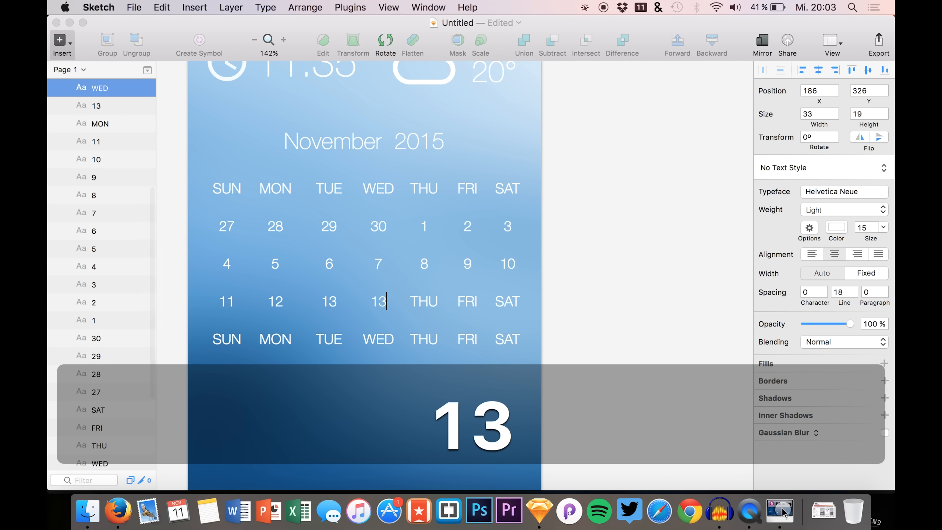
pyautogui.press('BackSpace')
pyautogui.write('4')
# Step: Change the THU, FRI and SAT texts in the fourth row to "15", "16" and "17"
pyautogui.doubleClick(435, 302)
pyautogui.write('15')
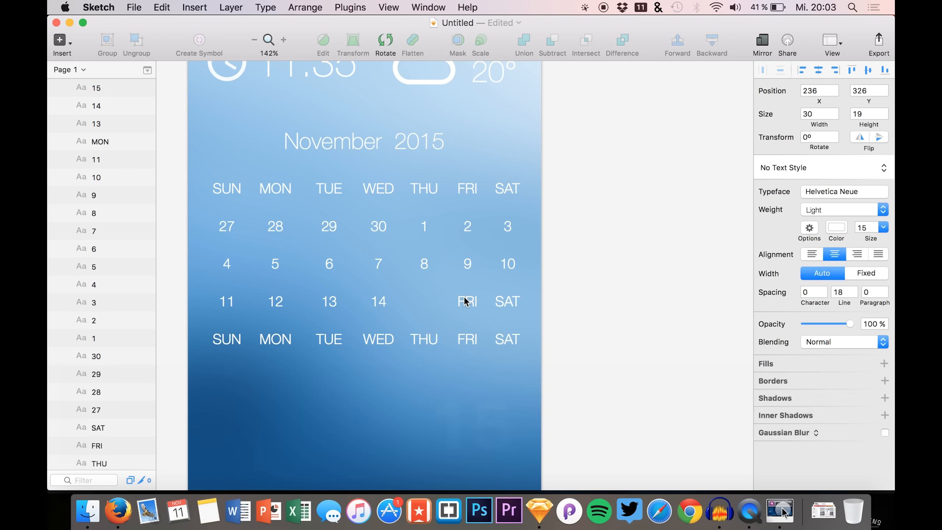
pyautogui.doubleClick(467, 301)
pyautogui.write('16')
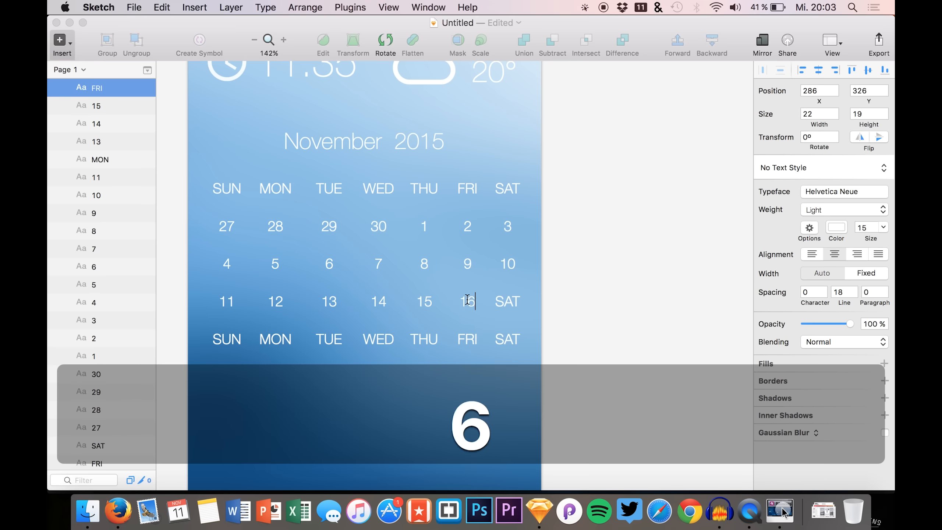
pyautogui.click(499, 305)
pyautogui.doubleClick(501, 306)
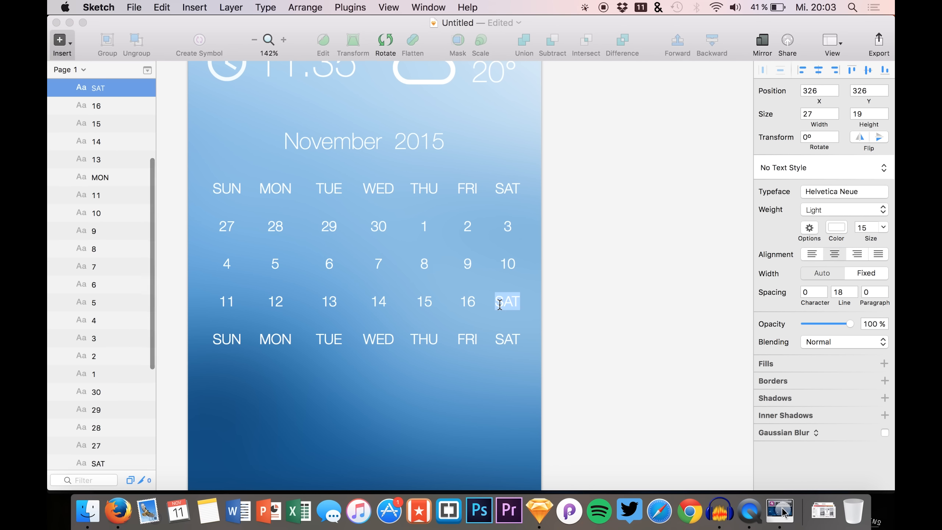
pyautogui.write('17')
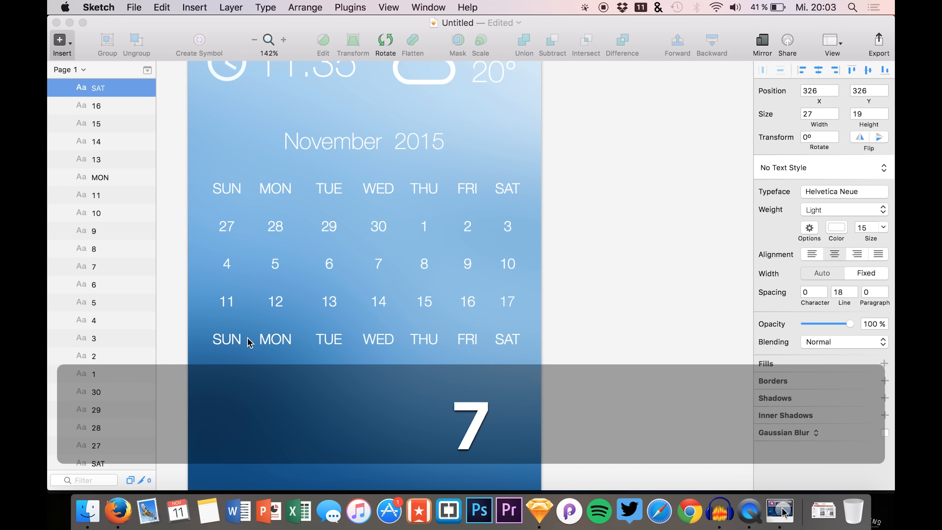
# Step: Change the SUN and MON texts in the fifth row to "18" and "19"
pyautogui.doubleClick(225, 339)
pyautogui.write('2')
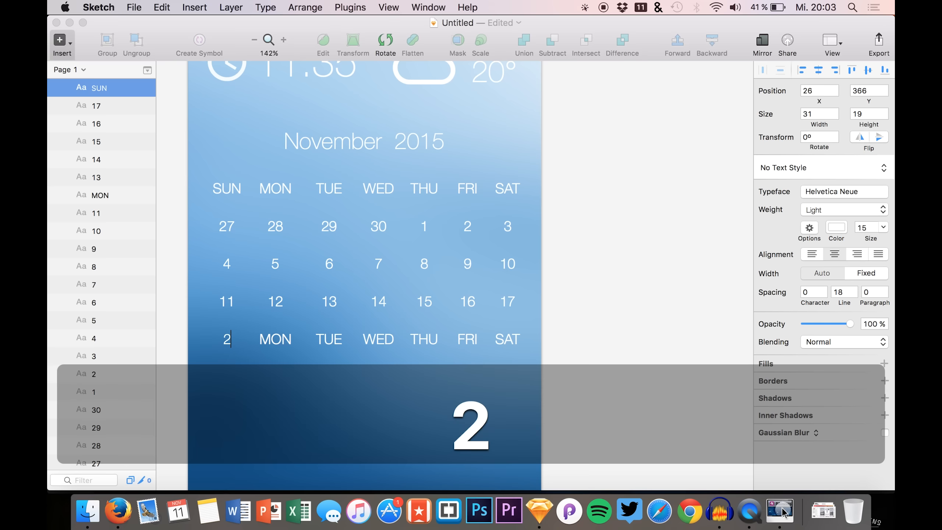
pyautogui.press('BackSpace')
pyautogui.write('18')
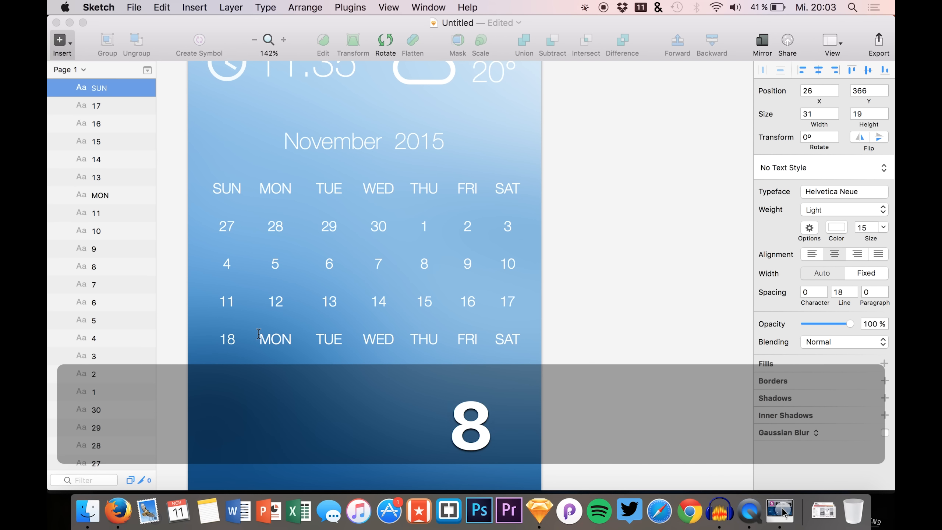
pyautogui.click(271, 334)
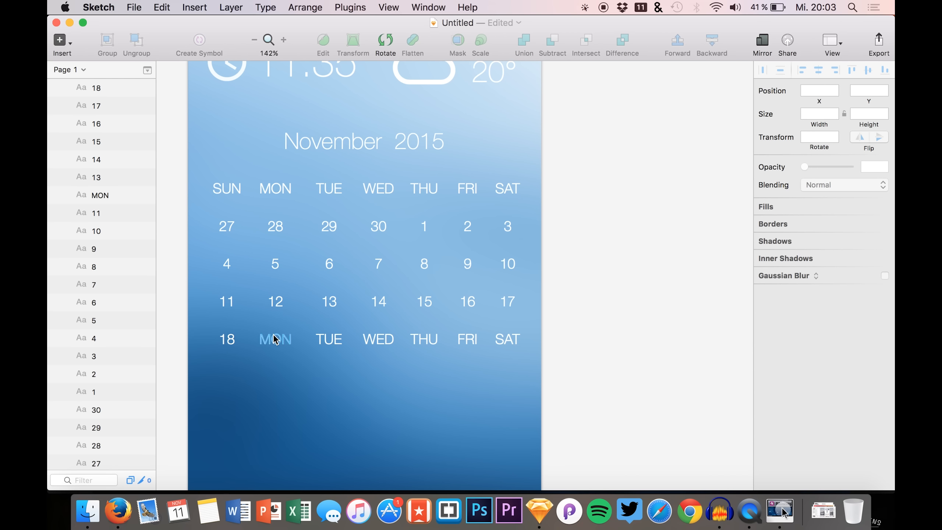
pyautogui.doubleClick(275, 339)
pyautogui.write('19')
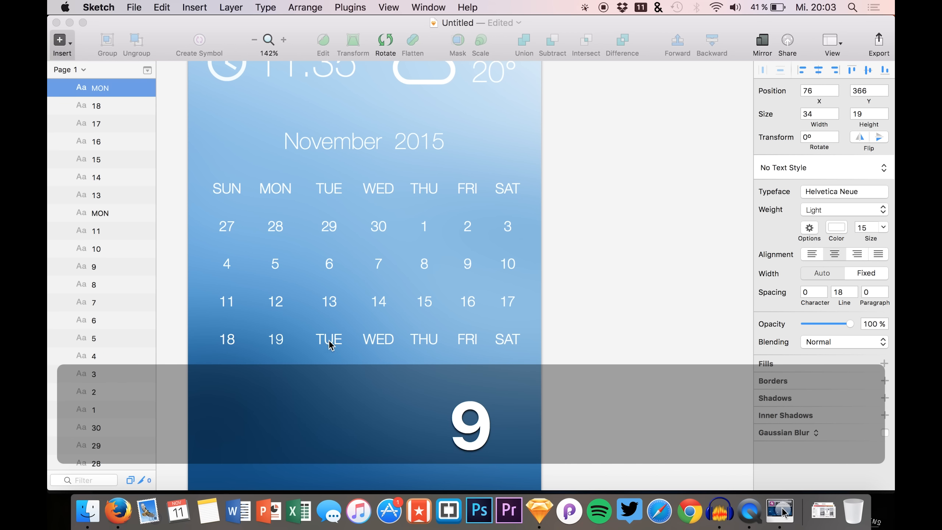
# Step: Change the TUE and WED texts in the fifth row to "20" and "21"
pyautogui.click(327, 340)
pyautogui.click(328, 340)
pyautogui.click(324, 380)
pyautogui.click(327, 339)
pyautogui.doubleClick(327, 340)
pyautogui.write('20')
pyautogui.doubleClick(379, 338)
pyautogui.write('21')
# Step: Change the THU and FRI texts in the fifth row to "22" and "23"
pyautogui.click(421, 341)
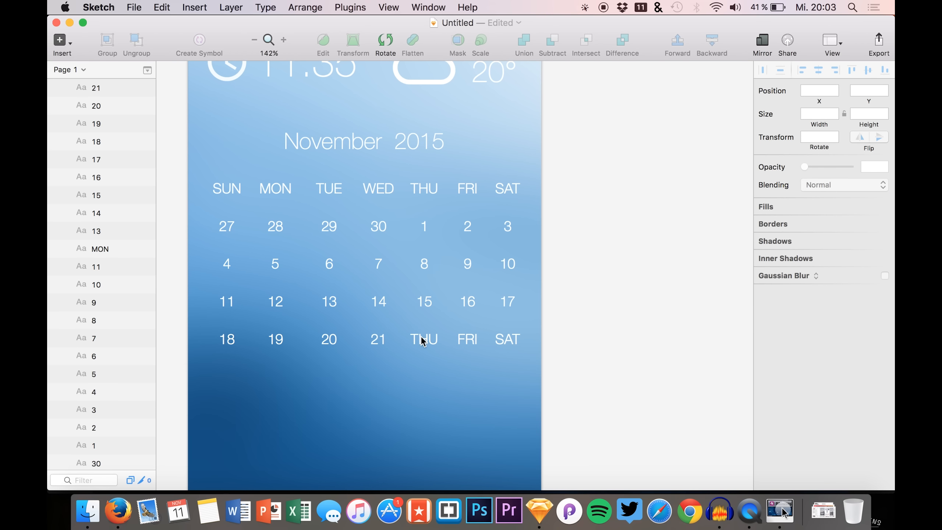
pyautogui.doubleClick(426, 340)
pyautogui.write('22')
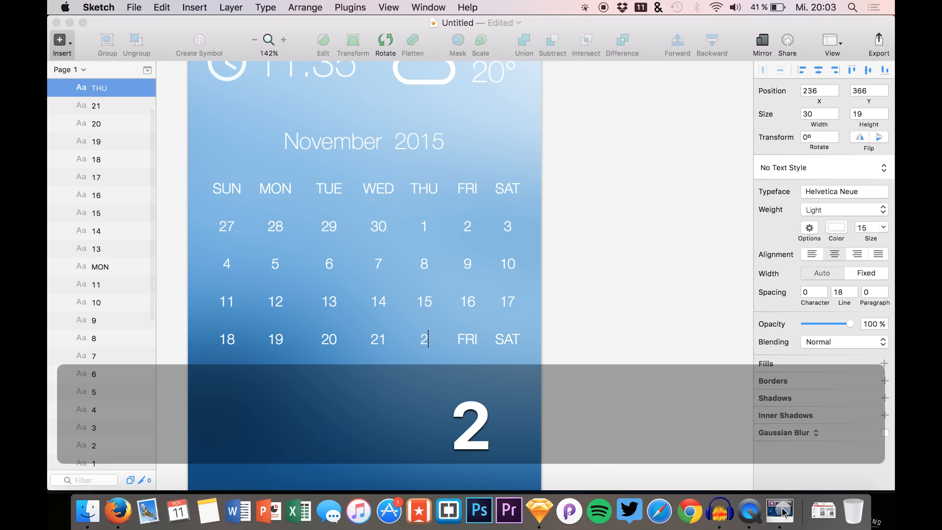
pyautogui.click(465, 341)
pyautogui.doubleClick(466, 341)
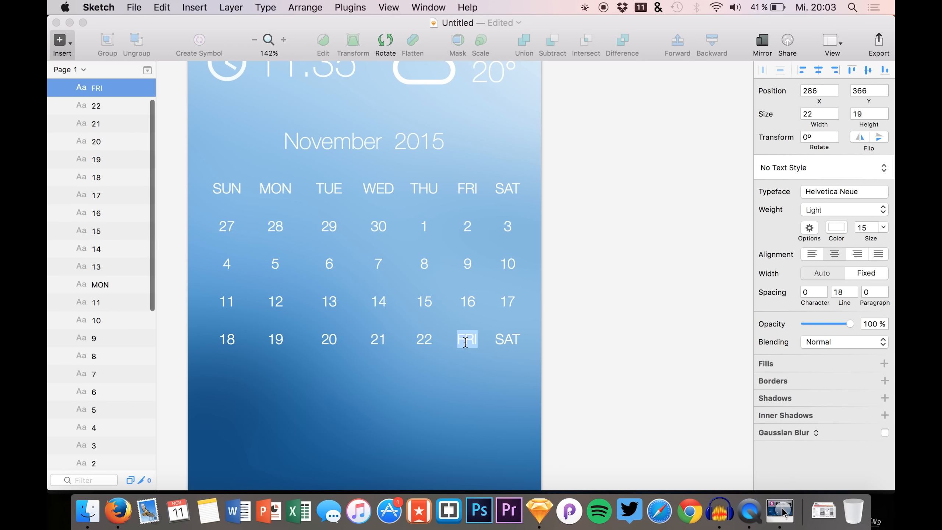
pyautogui.write('23')
pyautogui.click(518, 359)
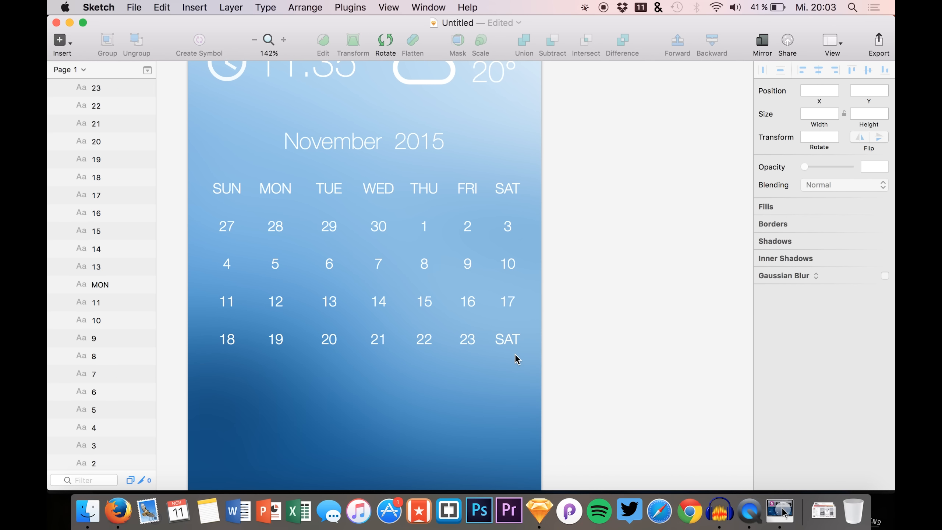
# Step: Change the SAT text in the fifth row to "24"
pyautogui.doubleClick(510, 340)
pyautogui.write('24')
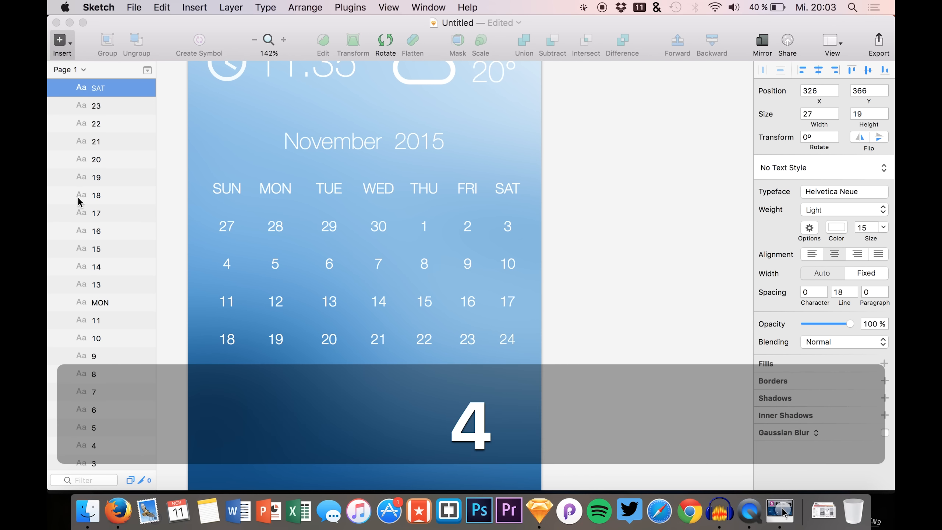
# Step: Duplicate the row of dates 18 to 24 and move the copy 30 px down
pyautogui.click(99, 195)
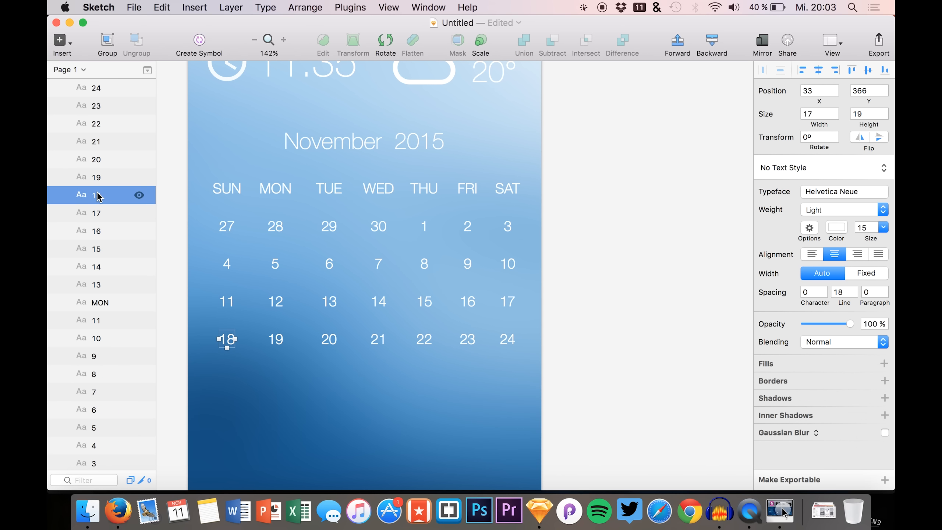
pyautogui.scroll(1, 92, 107)
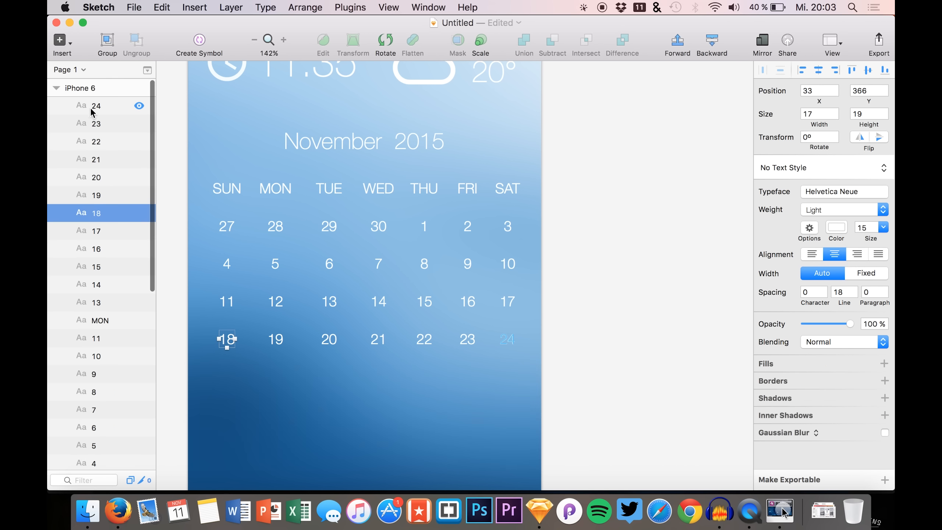
pyautogui.keyDown('shift'); pyautogui.click(93, 111); pyautogui.keyUp('shift')
pyautogui.press('super+v')
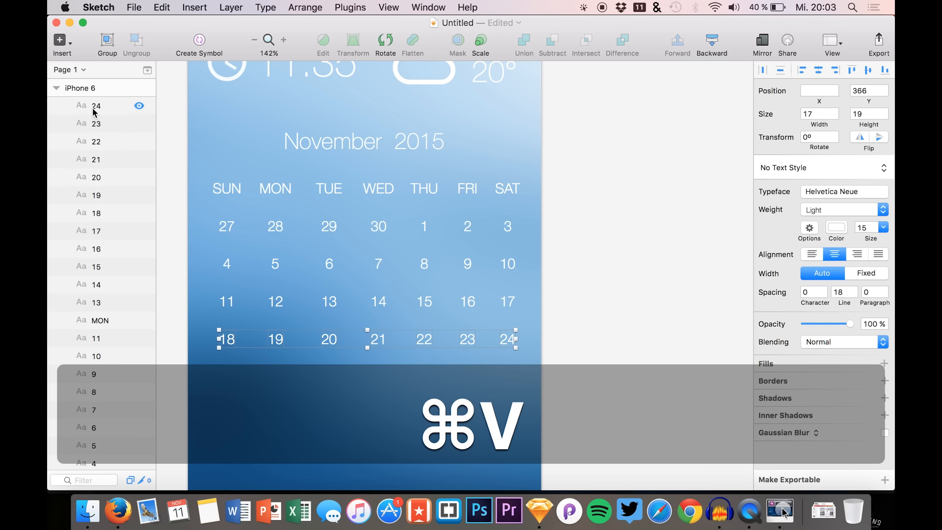
pyautogui.hotkey('shift', 'Down')
pyautogui.hotkey('shift', 'Down')
pyautogui.hotkey('shift', 'Down')
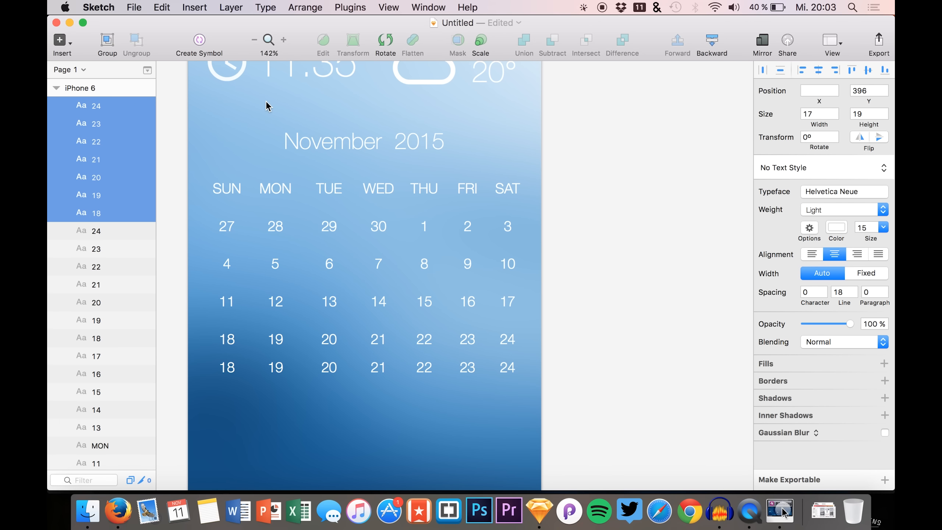
# Step: Change the "1" under THU in the first date row to "31"
pyautogui.scroll(-2, 217, 130)
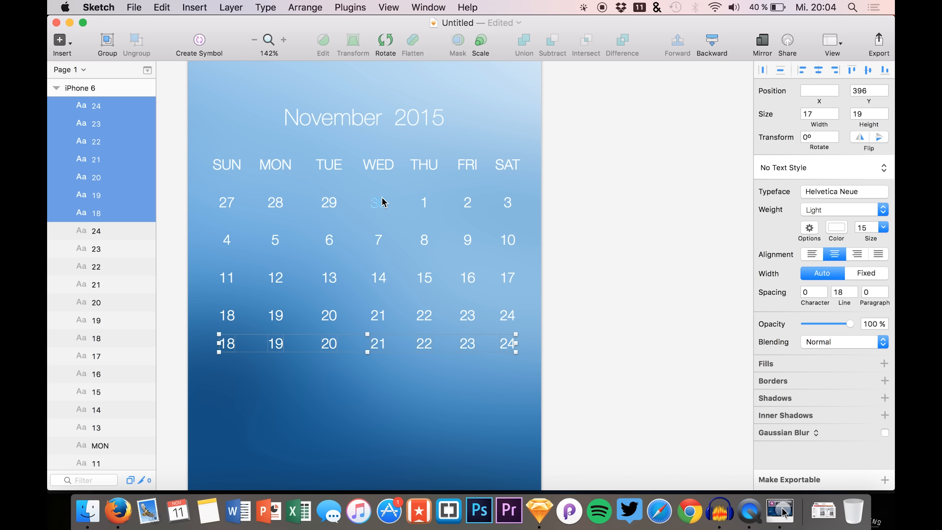
pyautogui.click(424, 205)
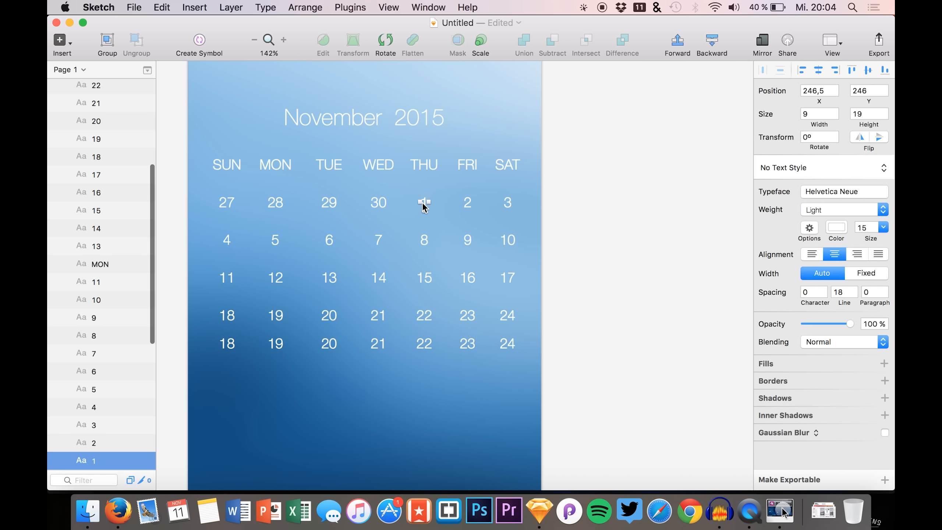
pyautogui.doubleClick(424, 204)
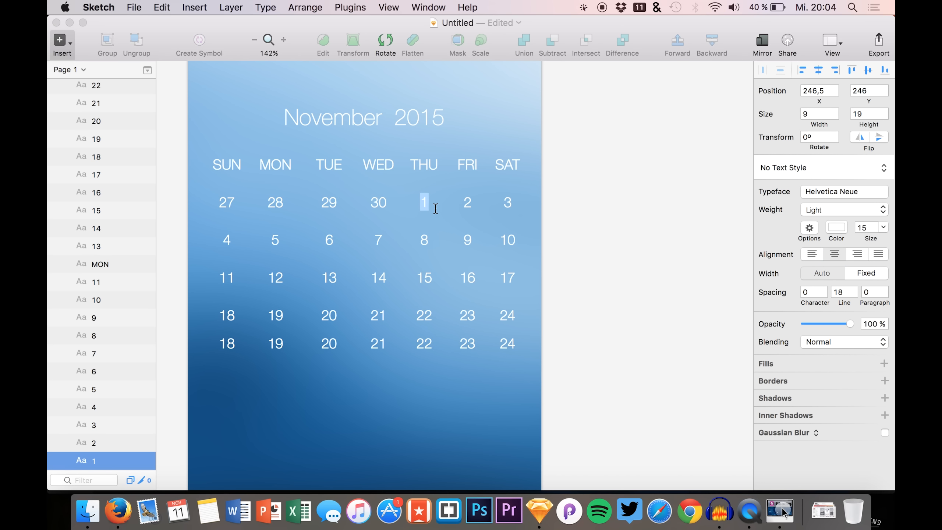
pyautogui.write('31')
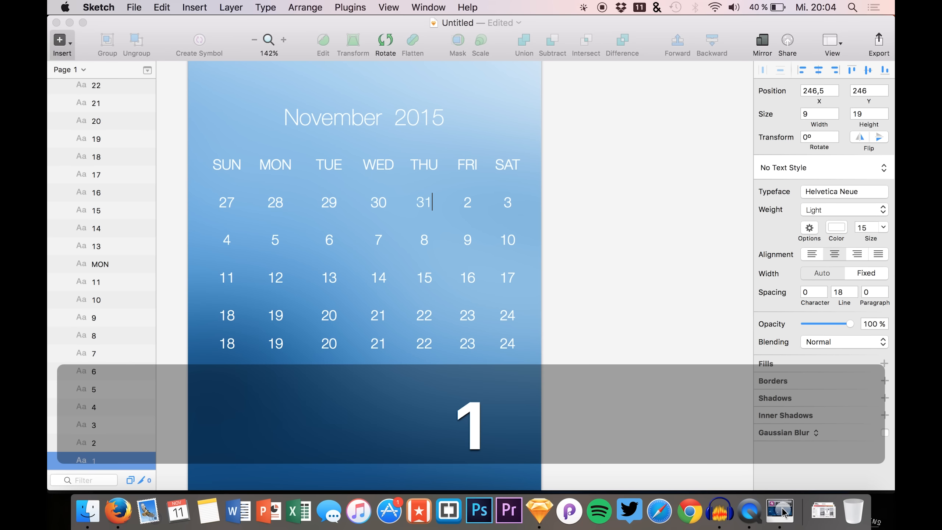
pyautogui.click(469, 210)
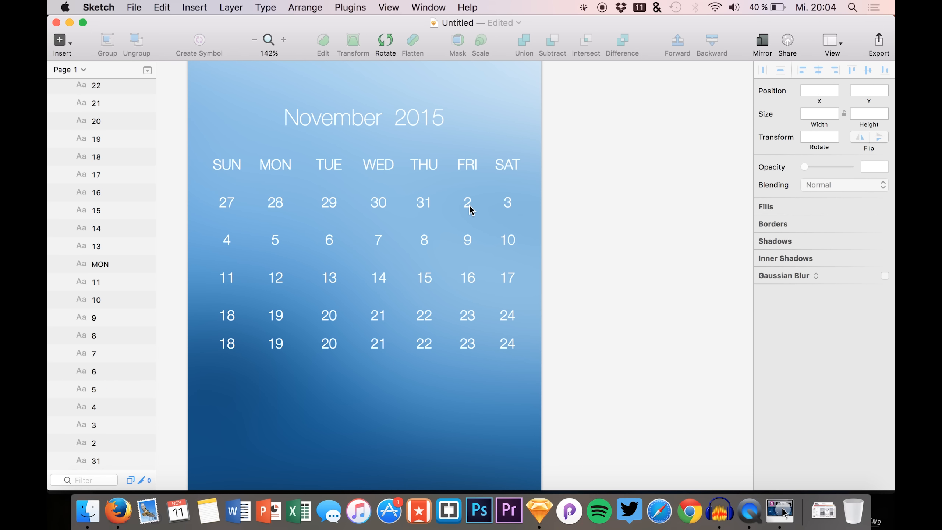
# Step: Change the Friday and Saturday dates in the first calendar row to 1 and 2
pyautogui.doubleClick(468, 203)
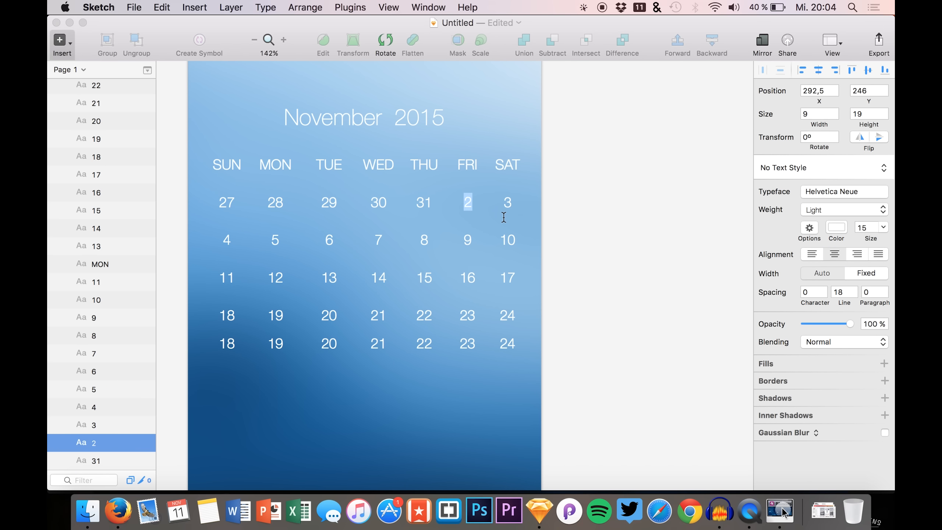
pyautogui.write('1')
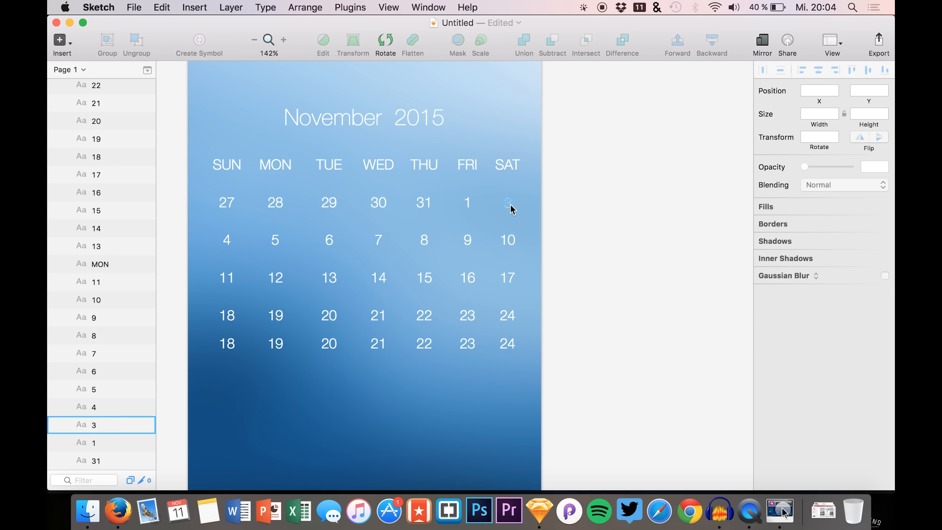
pyautogui.doubleClick(507, 202)
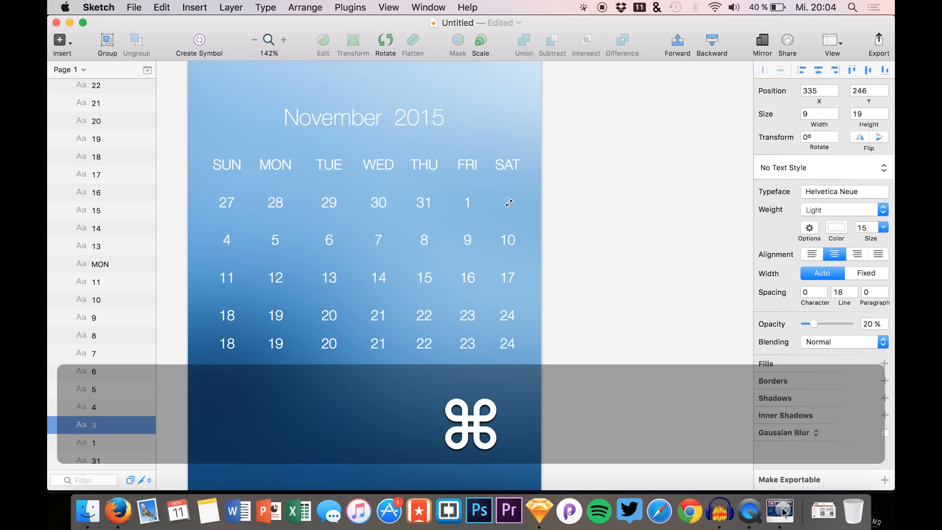
pyautogui.press('super+z')
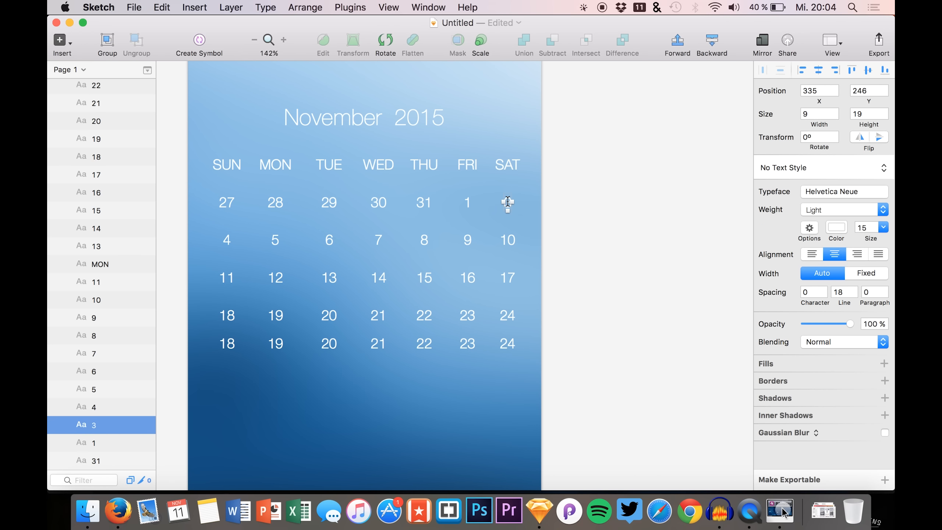
pyautogui.doubleClick(508, 202)
pyautogui.write('2')
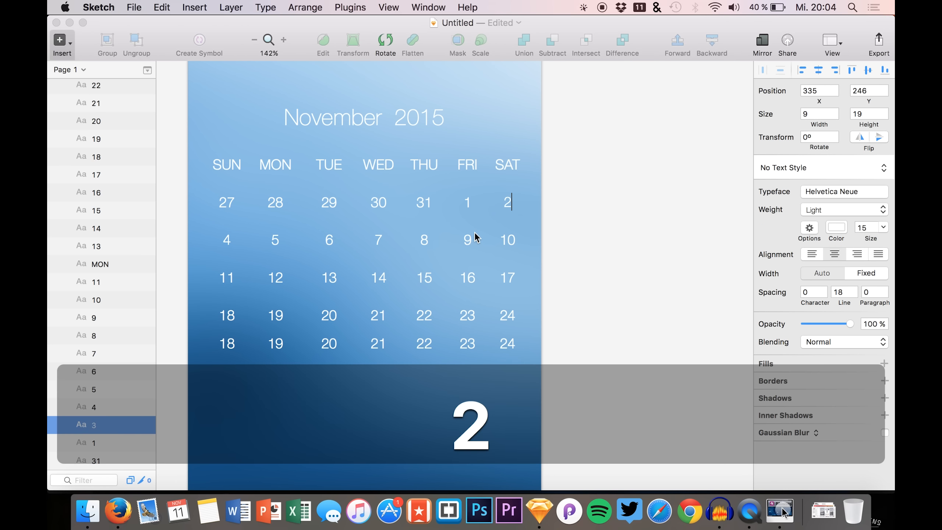
pyautogui.click(474, 232)
# Step: Renumber the second calendar row from Sunday to Wednesday as 3, 4, 5 and 6
pyautogui.press('super+plus')
pyautogui.press('super+minus')
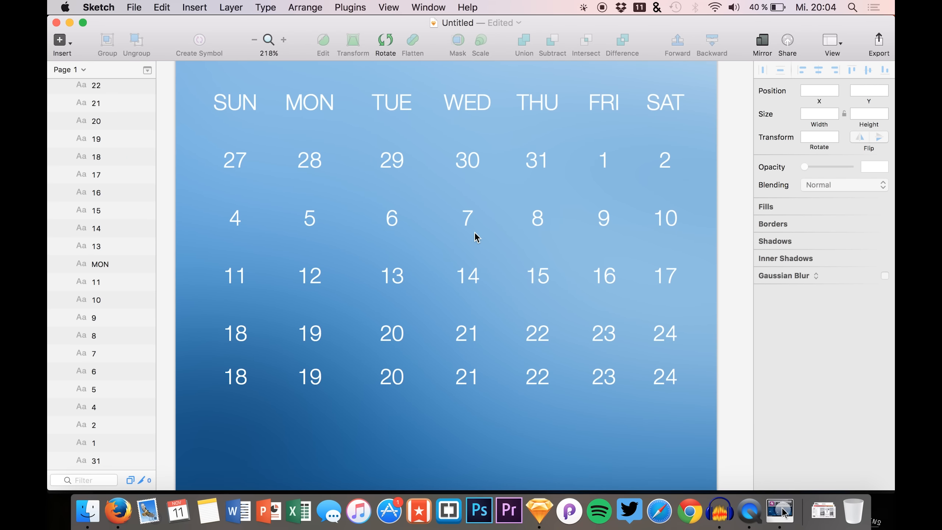
pyautogui.doubleClick(232, 217)
pyautogui.write('3')
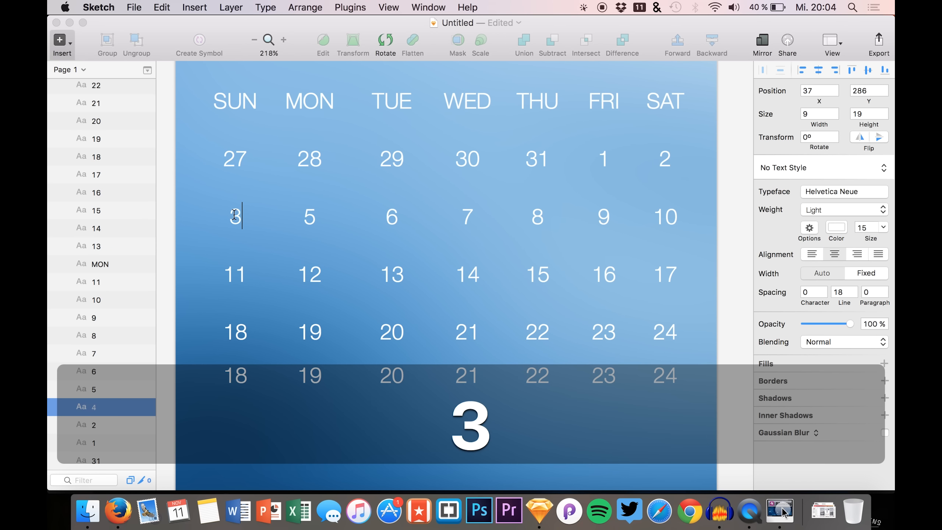
pyautogui.doubleClick(311, 219)
pyautogui.write('4')
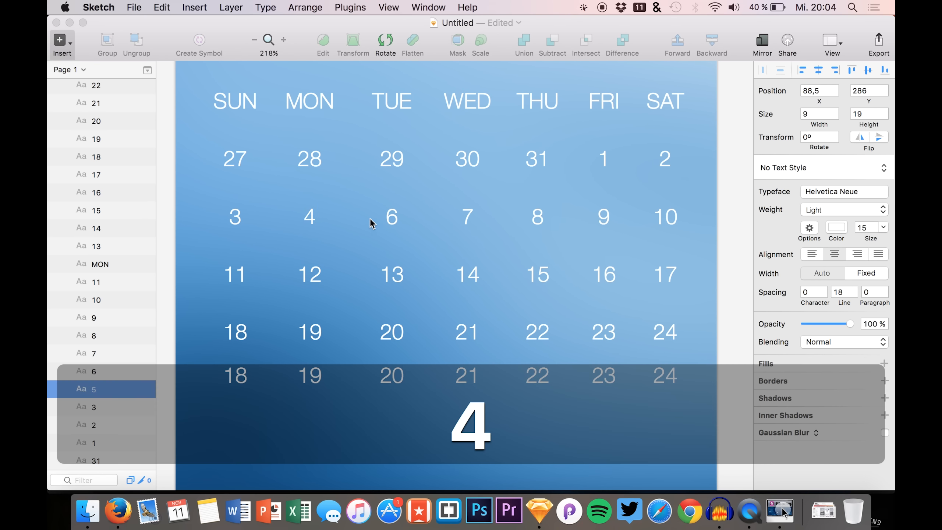
pyautogui.doubleClick(390, 219)
pyautogui.write('5')
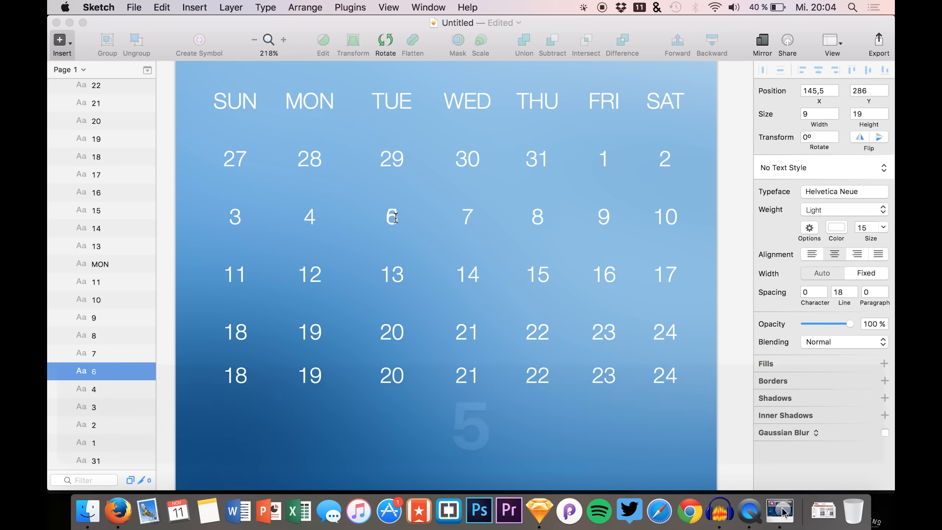
pyautogui.click(445, 218)
pyautogui.doubleClick(467, 219)
pyautogui.write('6')
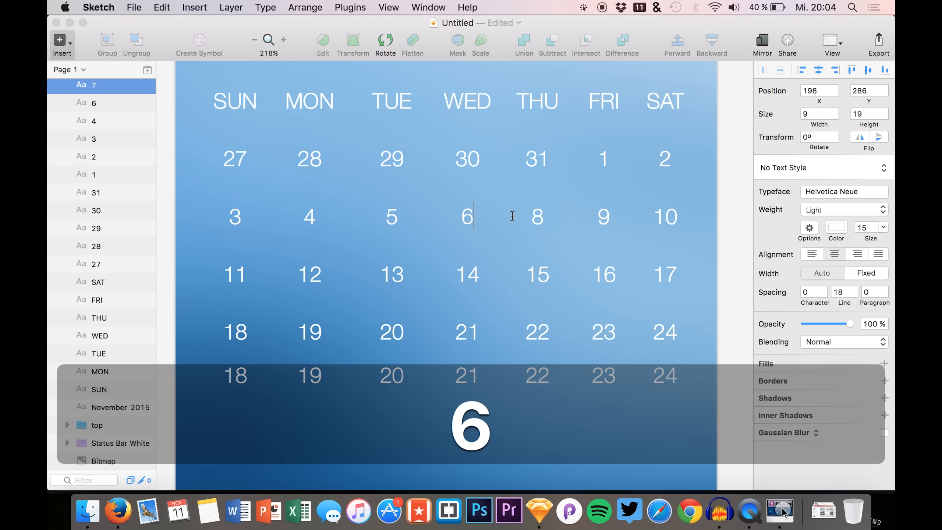
# Step: Renumber the Thursday, Friday and Saturday dates in the second calendar row as 7, 8 and 9
pyautogui.doubleClick(531, 219)
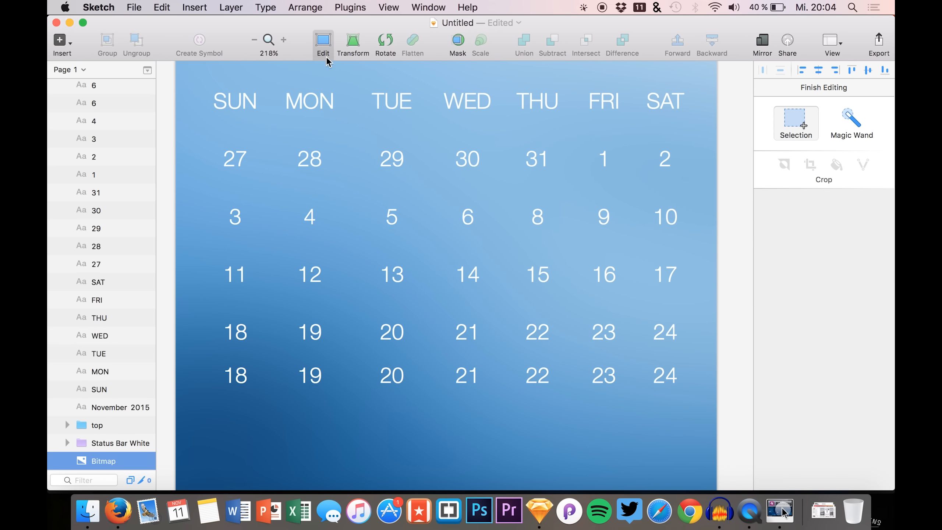
pyautogui.click(327, 43)
pyautogui.click(537, 217)
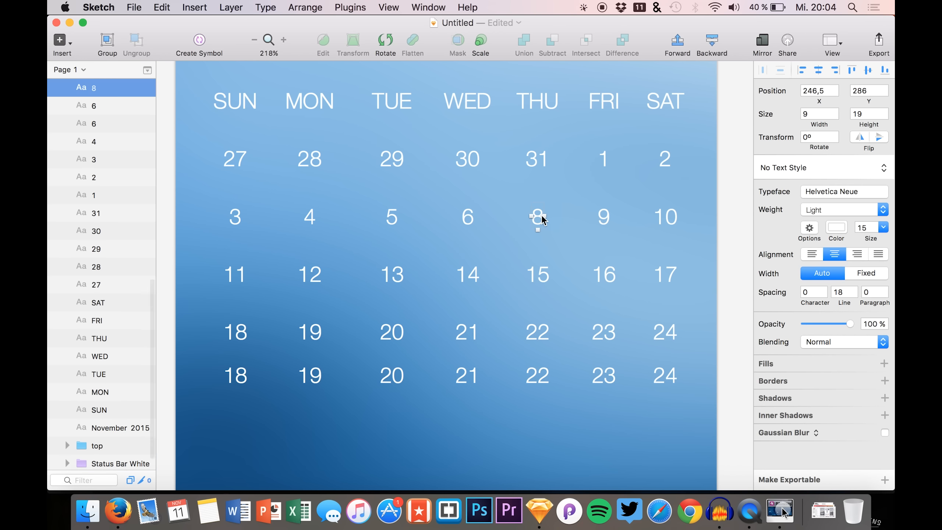
pyautogui.doubleClick(537, 219)
pyautogui.write('7')
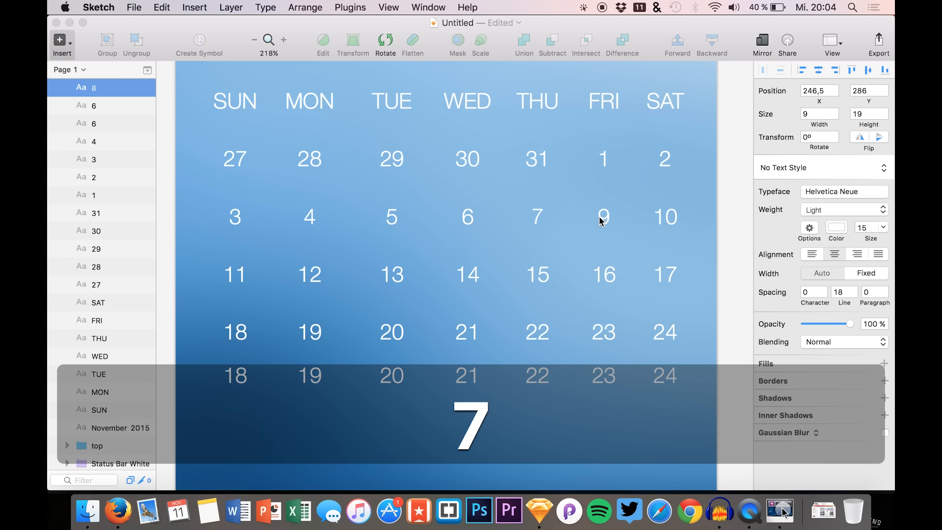
pyautogui.click(599, 217)
pyautogui.doubleClick(599, 216)
pyautogui.write('8')
pyautogui.click(672, 220)
pyautogui.doubleClick(673, 220)
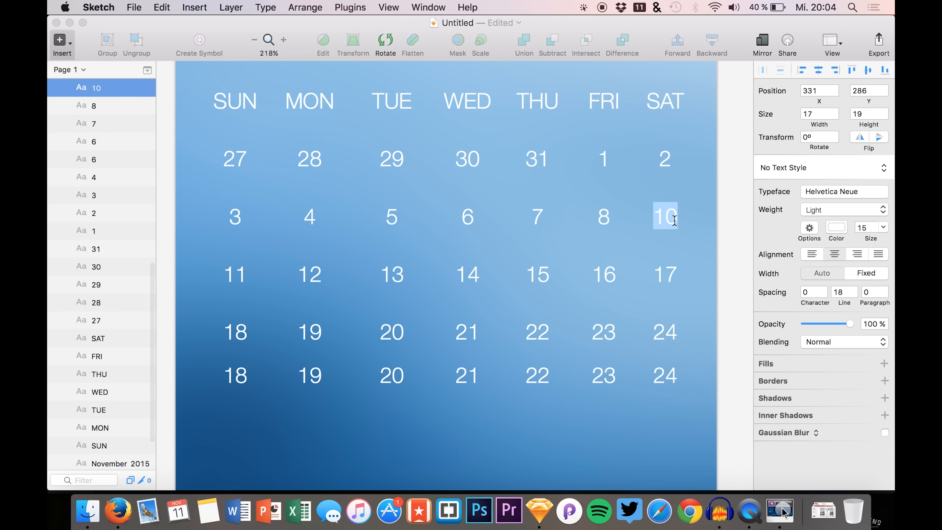
pyautogui.write('9')
# Step: Renumber the Sunday, Monday and Tuesday dates in the third calendar row as 10, 11 and 12
pyautogui.click(234, 274)
pyautogui.doubleClick(234, 275)
pyautogui.write('10')
pyautogui.press('Tab')
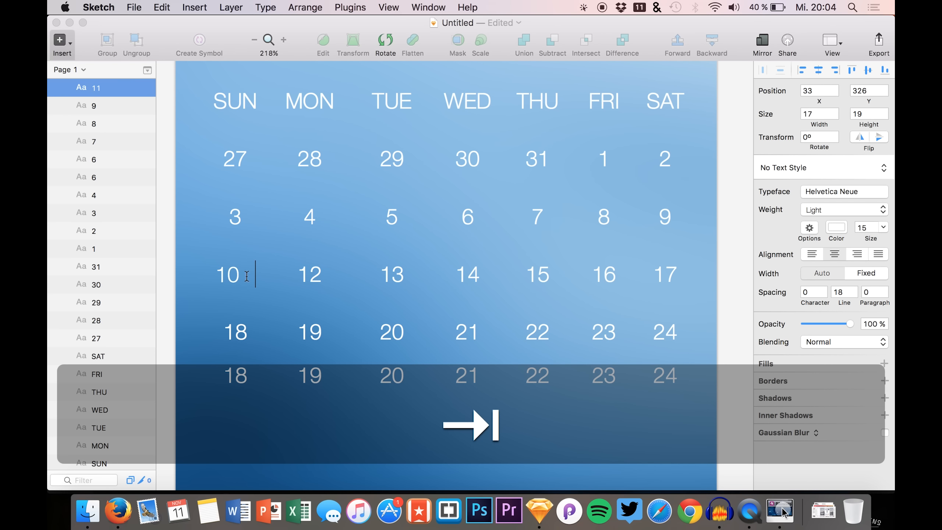
pyautogui.press('BackSpace')
pyautogui.doubleClick(314, 271)
pyautogui.write('121')
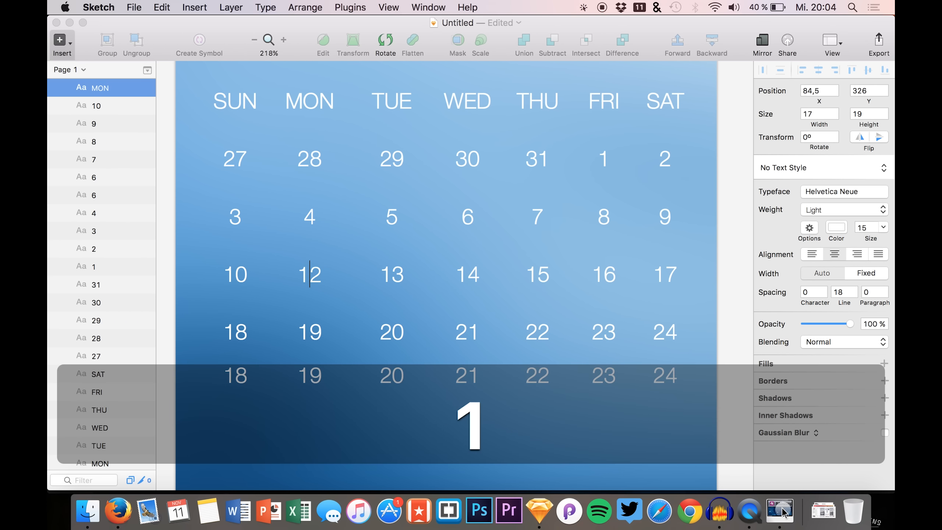
pyautogui.doubleClick(392, 274)
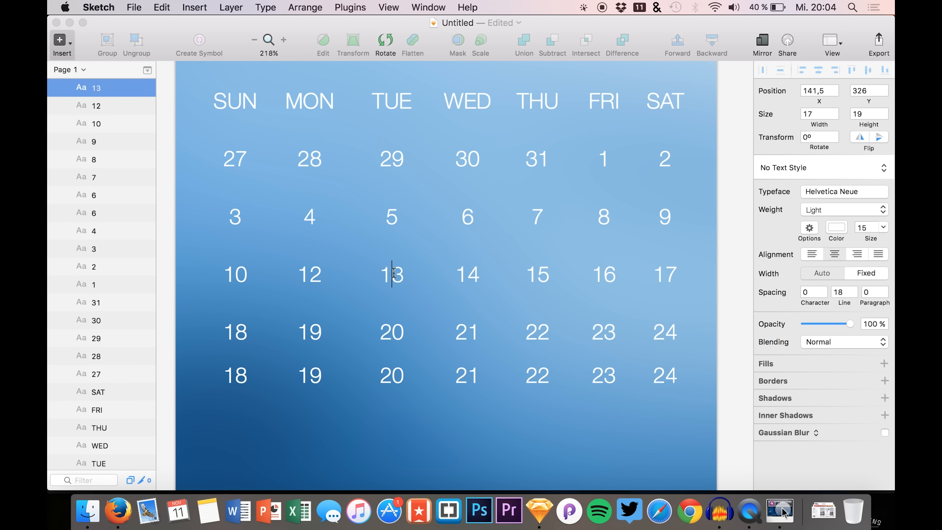
pyautogui.write('12')
pyautogui.doubleClick(310, 279)
pyautogui.write('11')
# Step: Change the Wednesday and Thursday dates in the third calendar row to 13 and 14
pyautogui.doubleClick(459, 274)
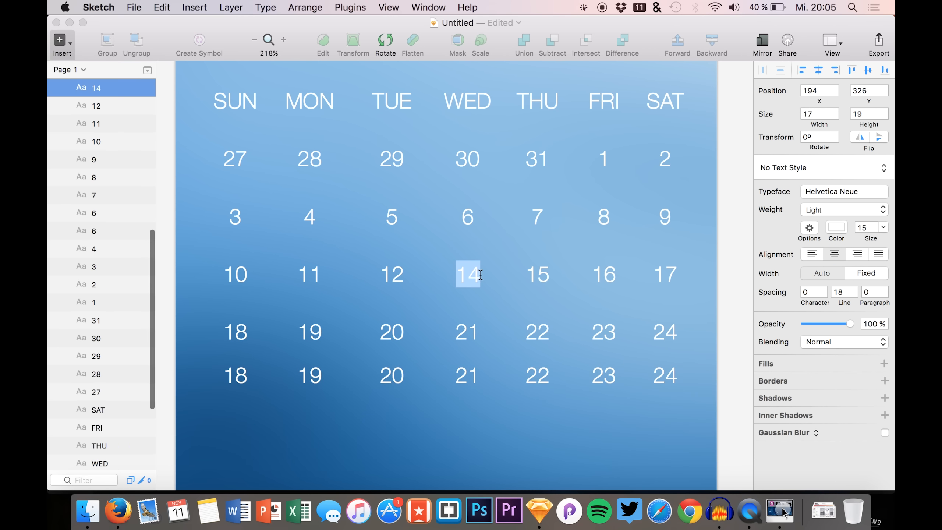
pyautogui.write('13')
pyautogui.doubleClick(533, 274)
pyautogui.write('14')
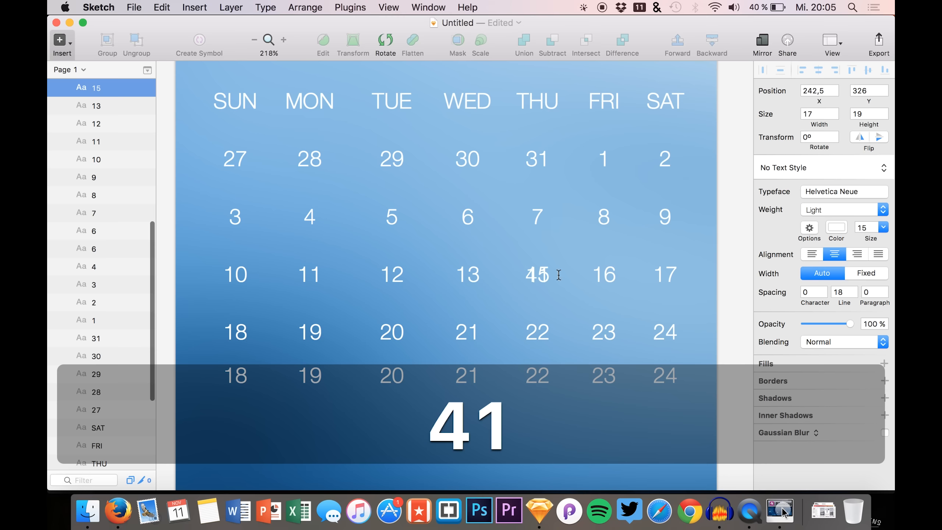
pyautogui.press('BackSpace')
pyautogui.press('BackSpace')
pyautogui.write('14')
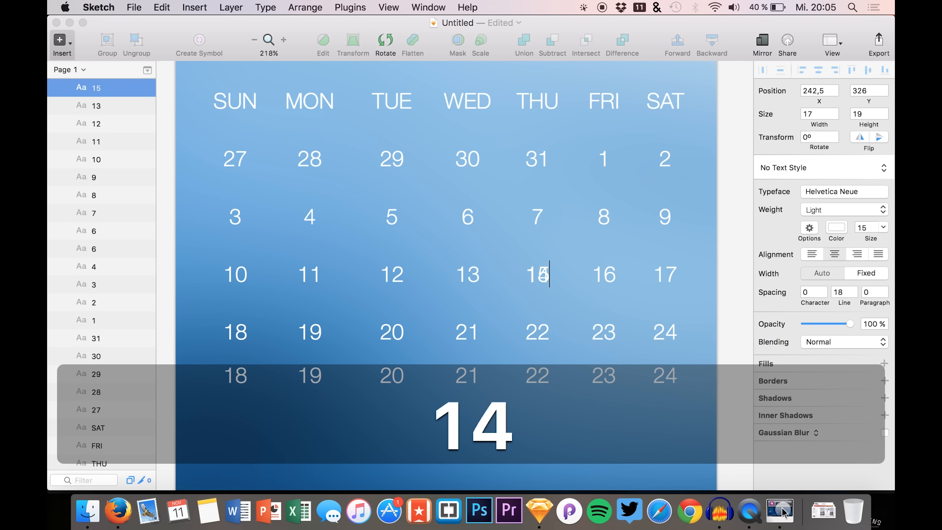
# Step: Change the Friday and Saturday dates in the third calendar row to 15 and 16
pyautogui.click(605, 268)
pyautogui.doubleClick(604, 272)
pyautogui.write('15')
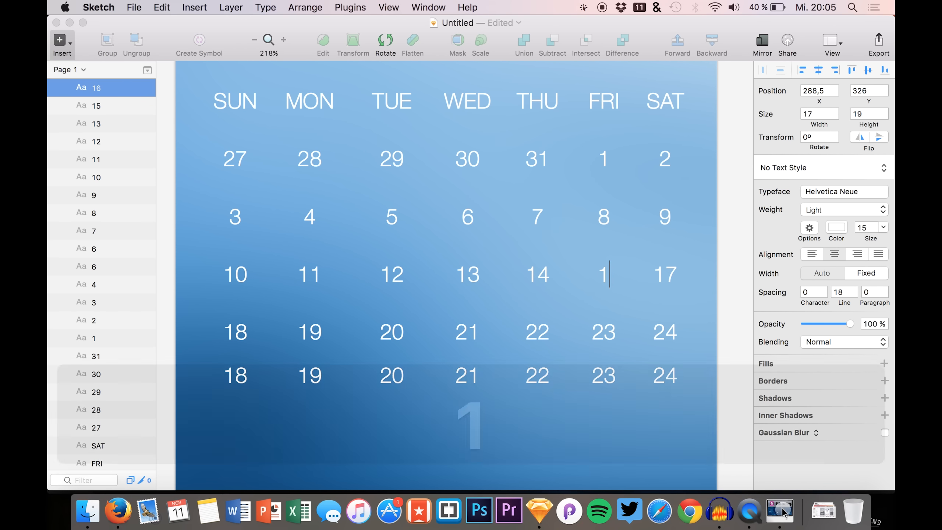
pyautogui.doubleClick(668, 271)
pyautogui.write('16')
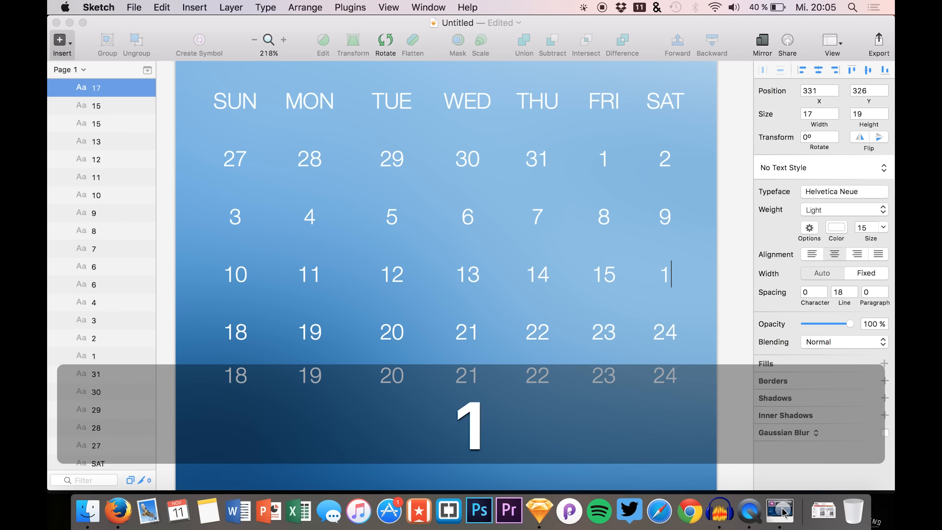
pyautogui.click(266, 327)
# Step: Renumber the fourth calendar row from Sunday to Wednesday as 17, 18, 19 and 20
pyautogui.scroll(-2, 235, 304)
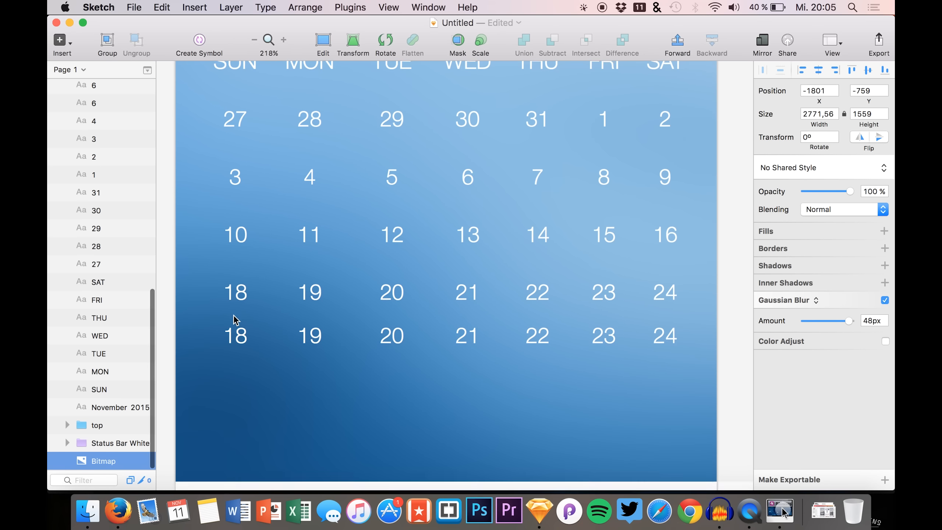
pyautogui.doubleClick(232, 297)
pyautogui.write('17')
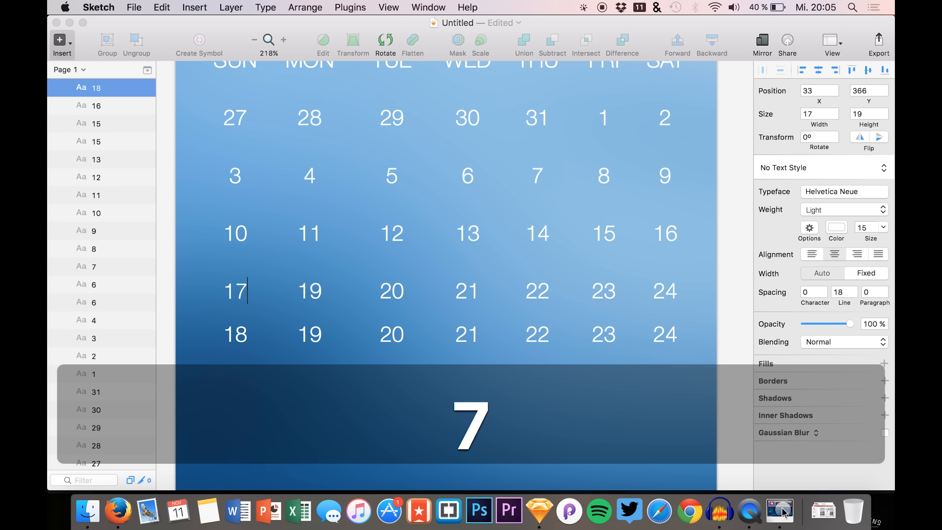
pyautogui.doubleClick(308, 291)
pyautogui.write('18')
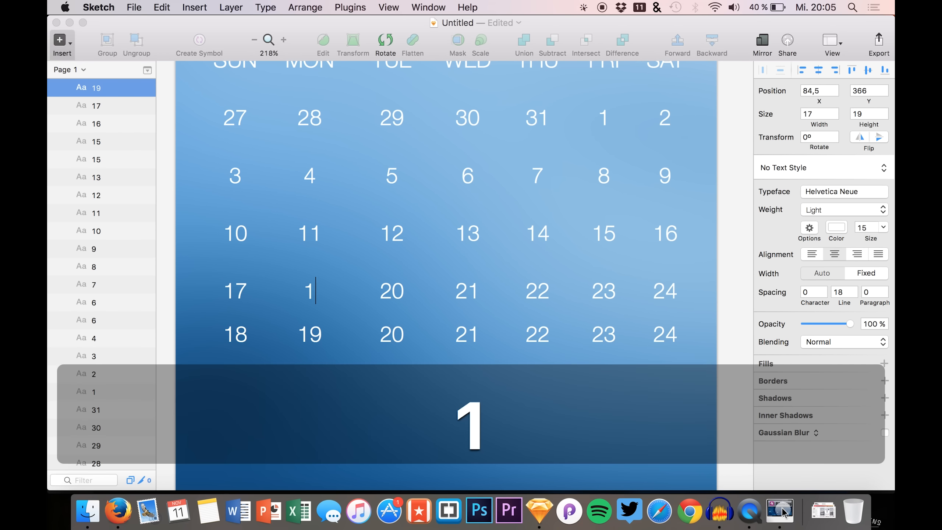
pyautogui.doubleClick(391, 293)
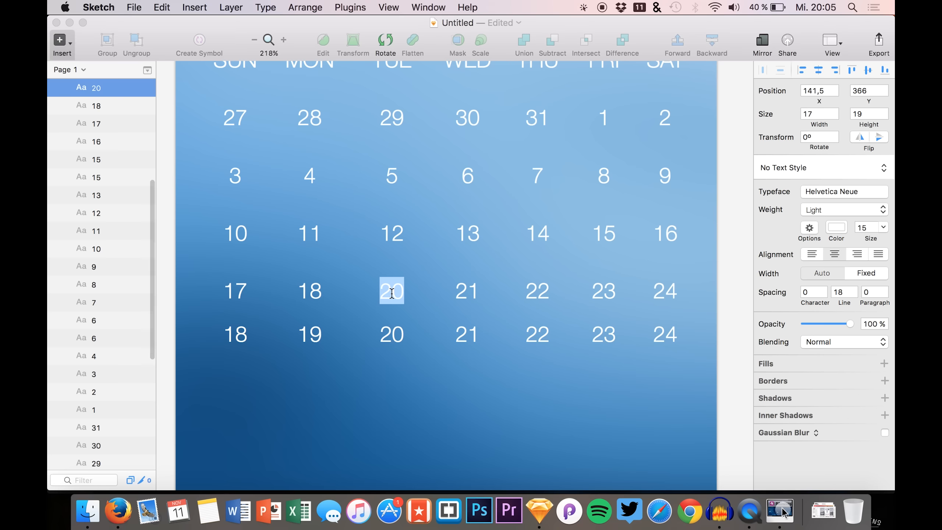
pyautogui.write('19')
pyautogui.doubleClick(468, 290)
pyautogui.write('20')
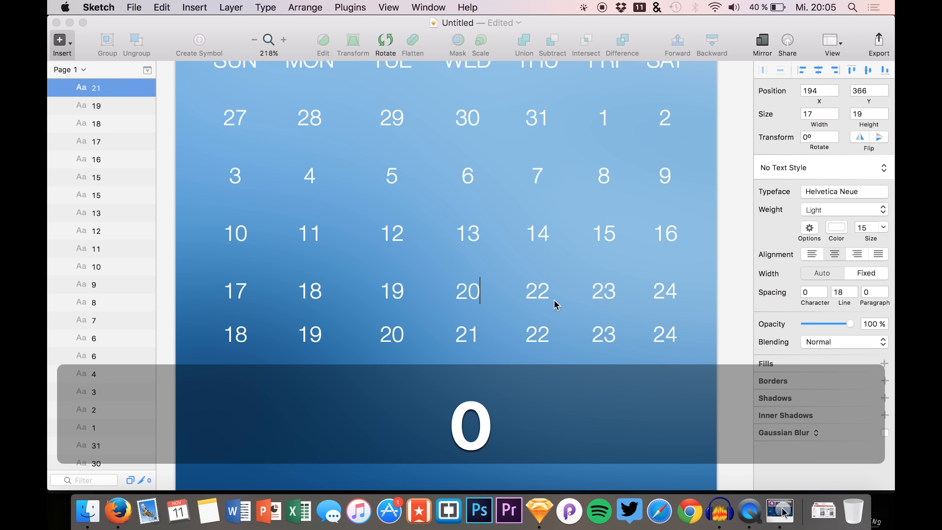
# Step: Renumber the Thursday, Friday and Saturday dates in the fourth calendar row as 21, 22 and 23
pyautogui.doubleClick(541, 293)
pyautogui.write('21')
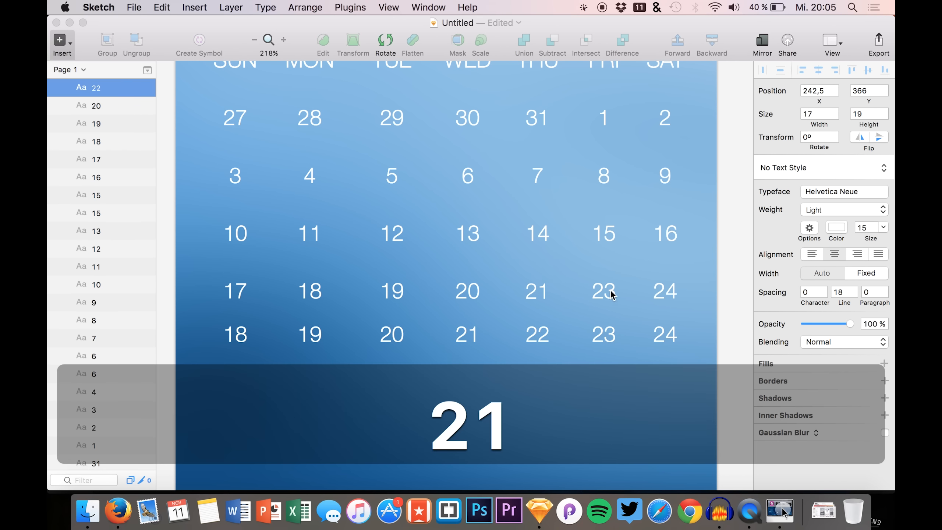
pyautogui.doubleClick(604, 290)
pyautogui.write('22')
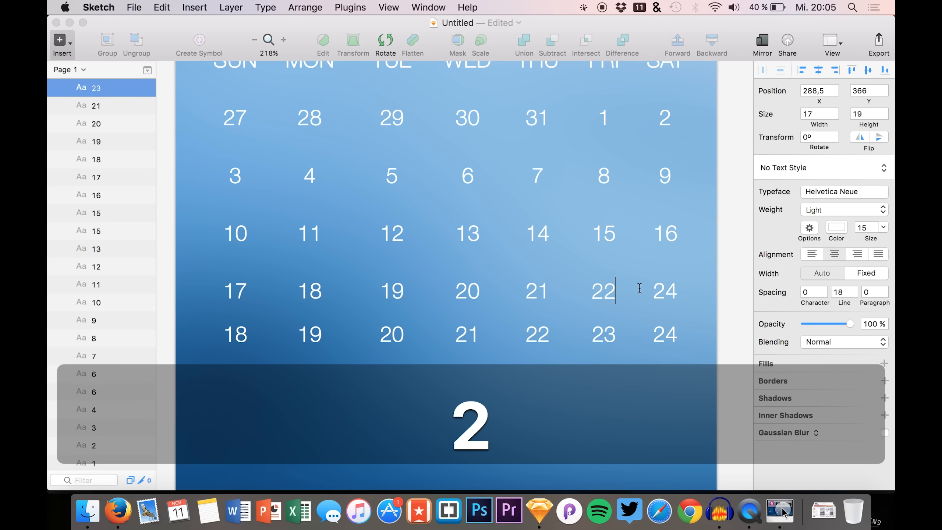
pyautogui.click(660, 290)
pyautogui.click(656, 291)
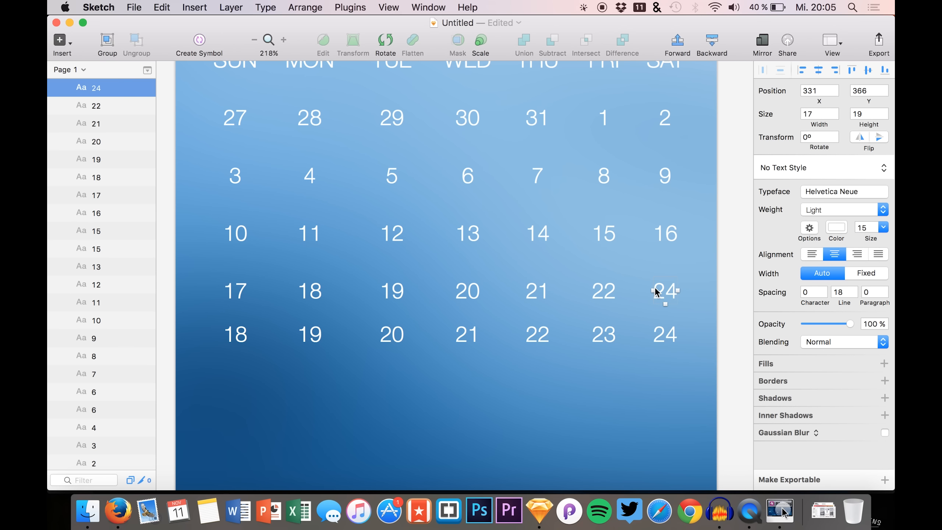
pyautogui.doubleClick(665, 292)
pyautogui.write('23')
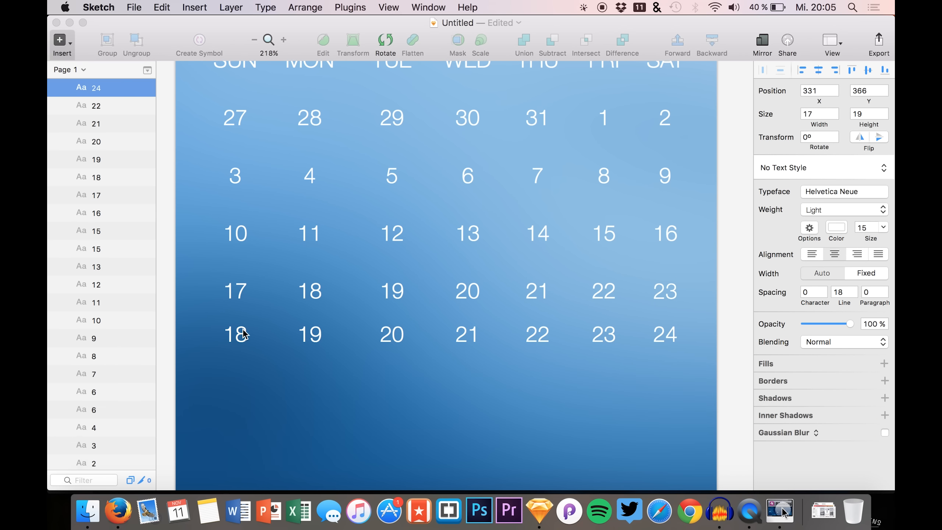
# Step: Renumber the Sunday, Monday and Tuesday dates in the last calendar row as 24, 25 and 26
pyautogui.click(234, 335)
pyautogui.doubleClick(229, 334)
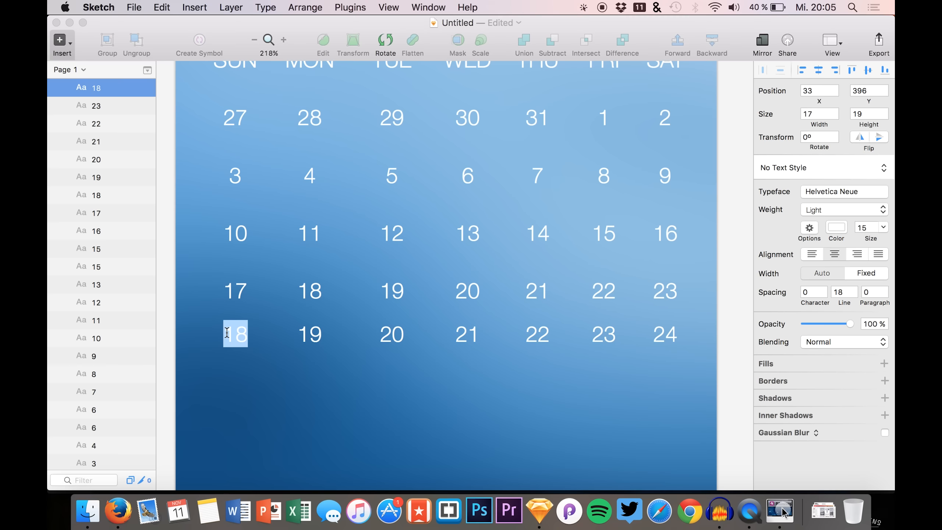
pyautogui.write('24')
pyautogui.click(310, 334)
pyautogui.doubleClick(310, 334)
pyautogui.write('25')
pyautogui.click(392, 335)
pyautogui.doubleClick(391, 335)
pyautogui.write('26')
# Step: Renumber the Wednesday, Thursday and Friday dates in the last calendar row as 27, 28 and 29
pyautogui.click(467, 334)
pyautogui.doubleClick(467, 334)
pyautogui.write('27')
pyautogui.click(537, 336)
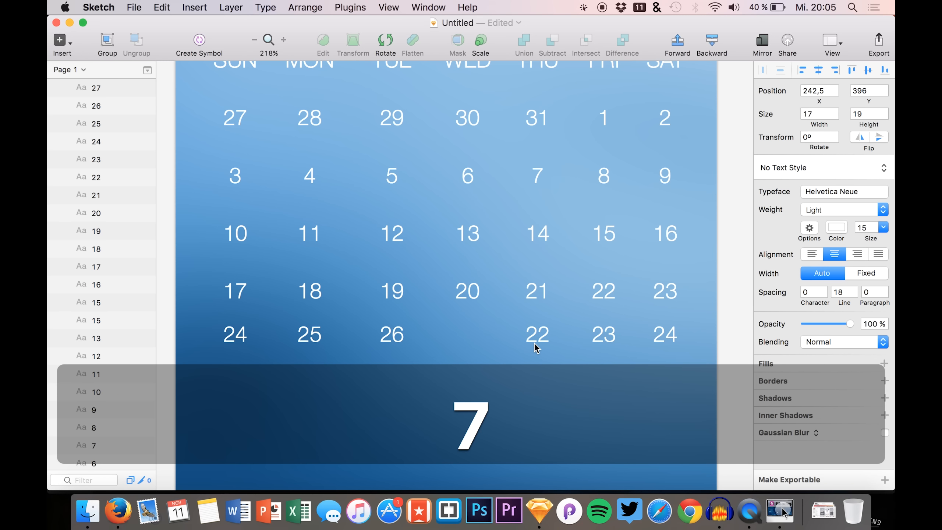
pyautogui.doubleClick(537, 336)
pyautogui.write('28')
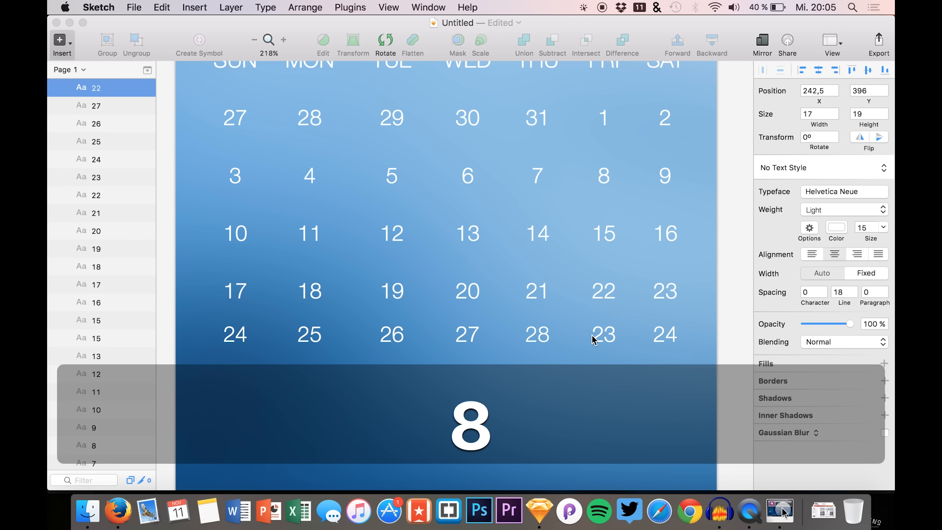
pyautogui.click(593, 338)
pyautogui.doubleClick(593, 338)
pyautogui.write('29')
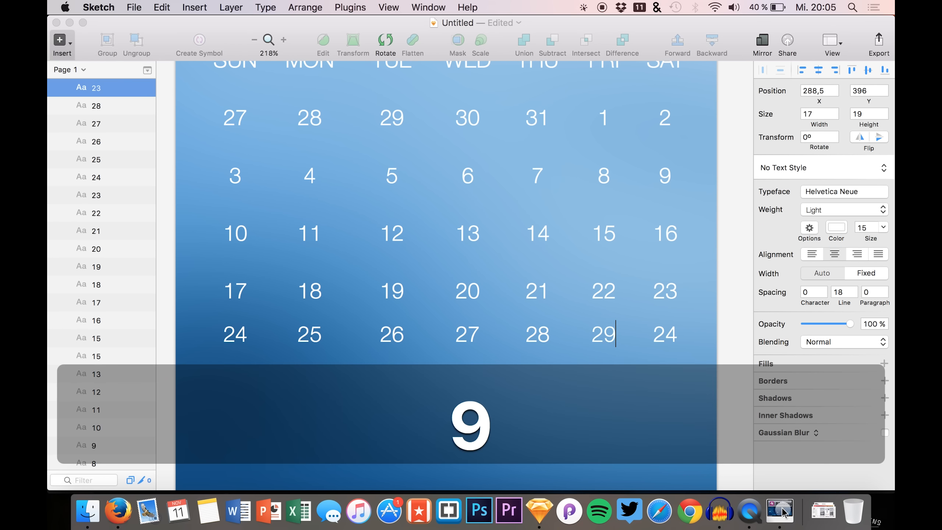
# Step: Renumber the Saturday date in the last calendar row as 30
pyautogui.click(655, 333)
pyautogui.doubleClick(655, 332)
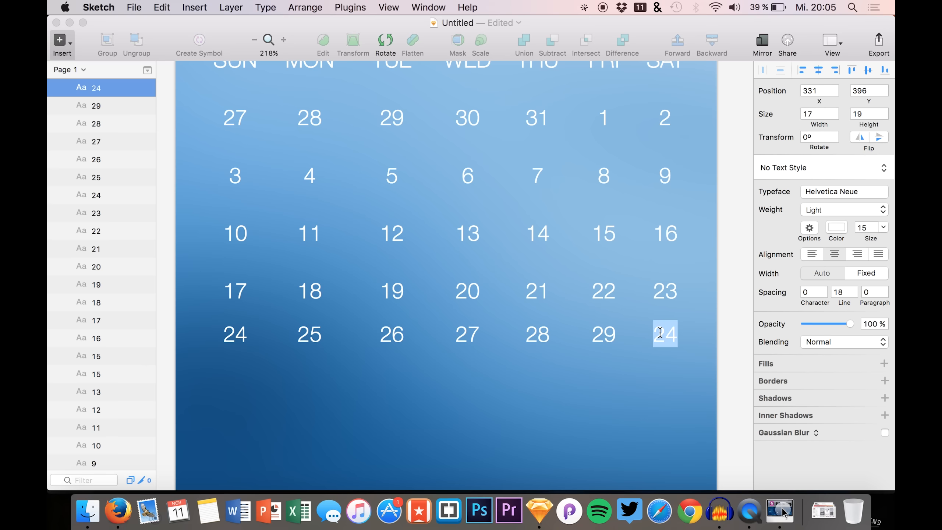
pyautogui.write('30')
pyautogui.click(614, 423)
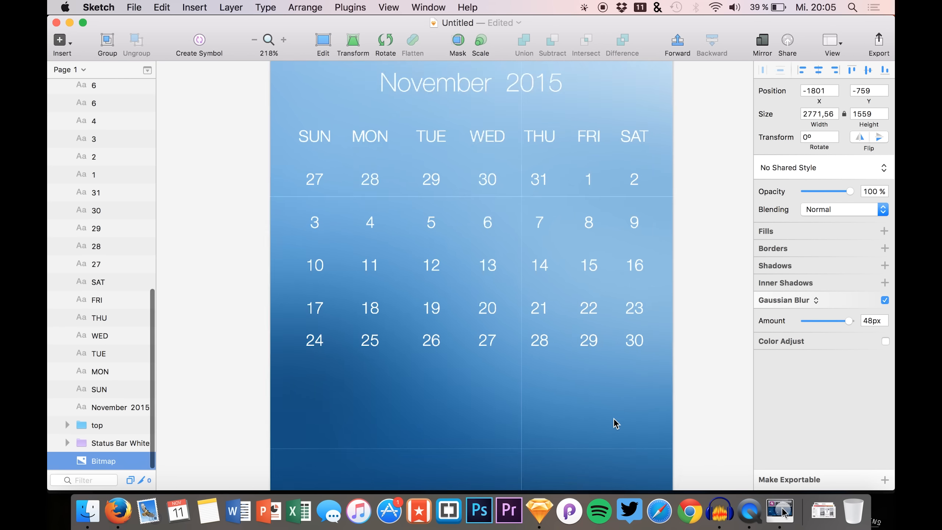
# Step: Reduce the opacity of the first row's previous-month dates, 27 through 31, to 28%
pyautogui.hscroll(1, 210, 289)
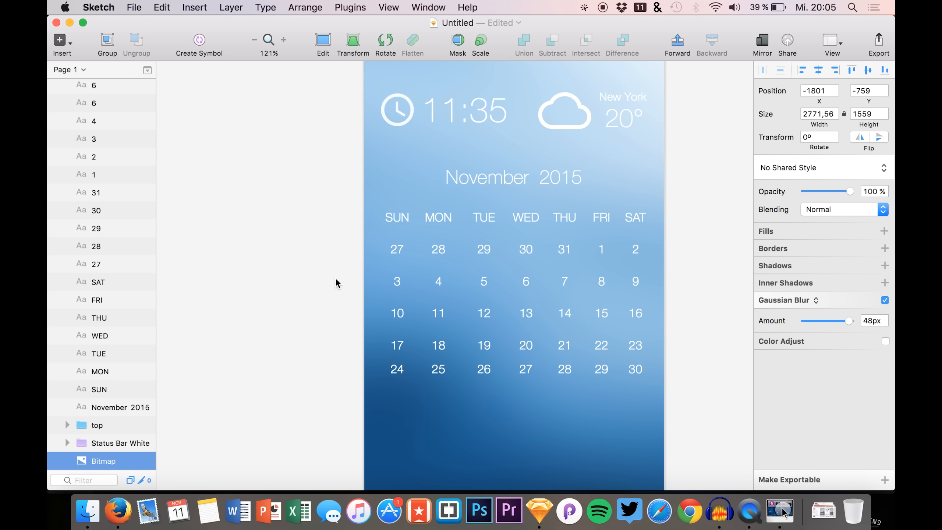
pyautogui.click(397, 249)
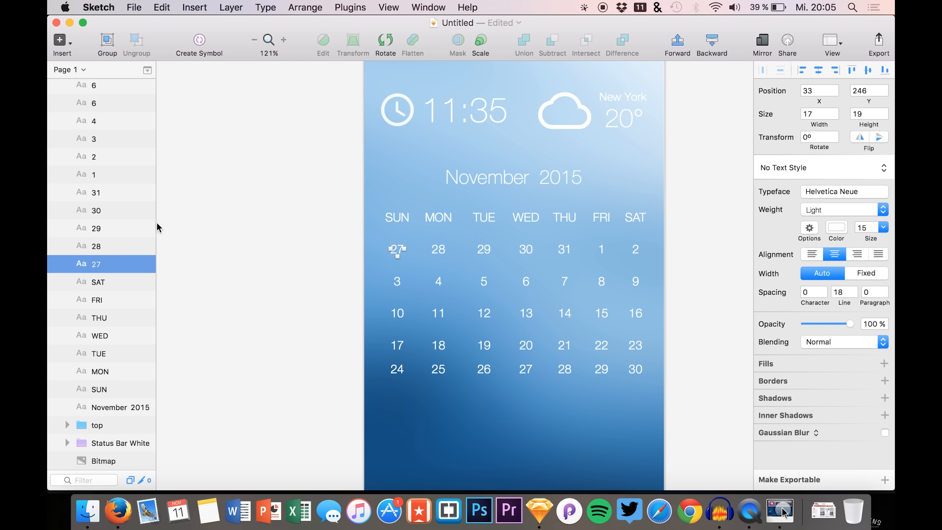
pyautogui.keyDown('shift'); pyautogui.click(107, 193); pyautogui.keyUp('shift')
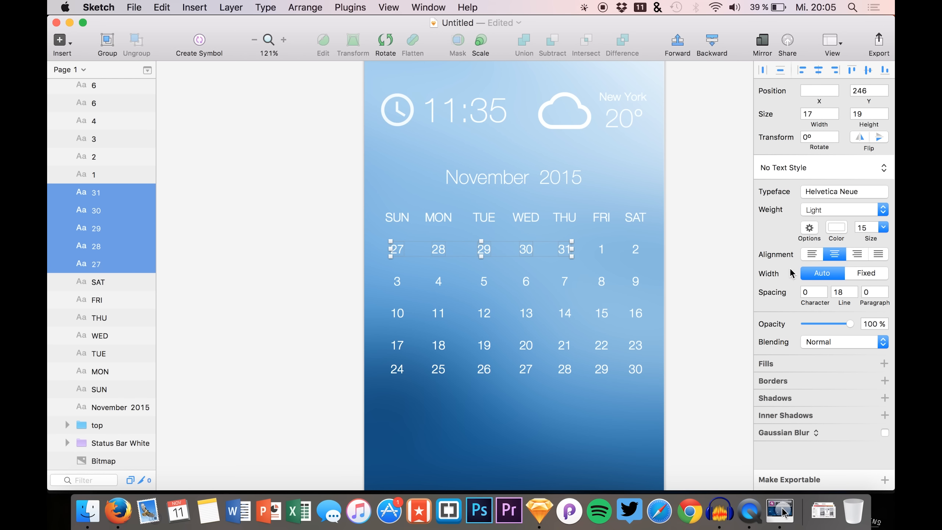
pyautogui.moveTo(835, 323); pyautogui.dragTo(822, 320)
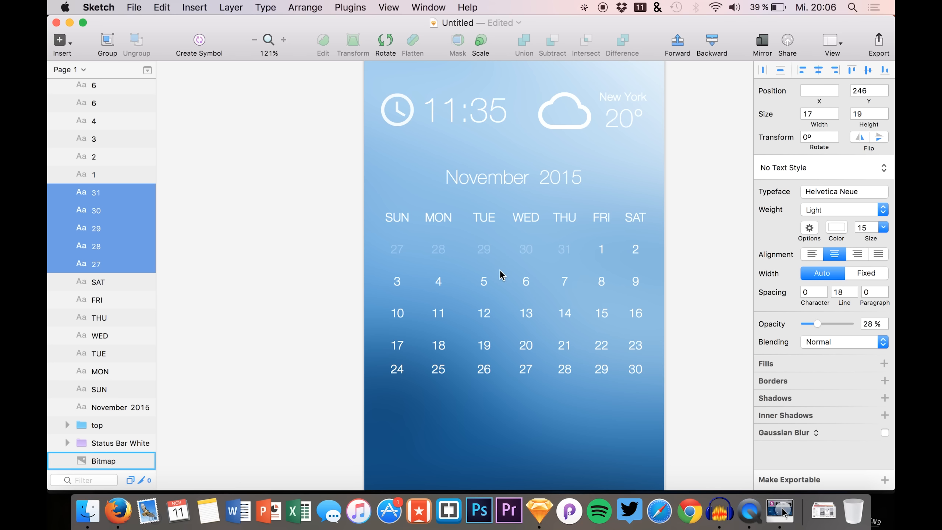
pyautogui.click(184, 201)
# Step: Draw a circle about 7 px wide just below the 7 in the calendar's Thursday column
pyautogui.scroll(15, 116, 136)
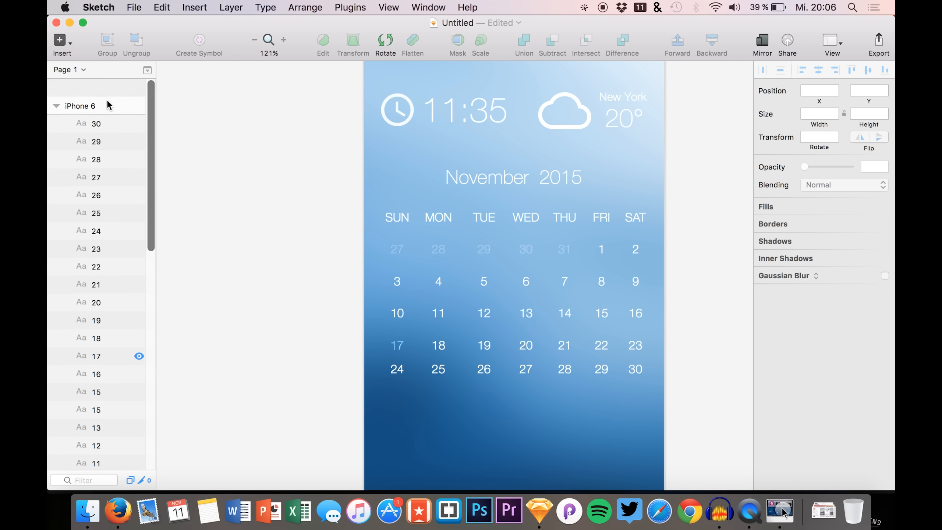
pyautogui.click(107, 105)
pyautogui.hscroll(3, 460, 289)
pyautogui.scroll(-3, 460, 289)
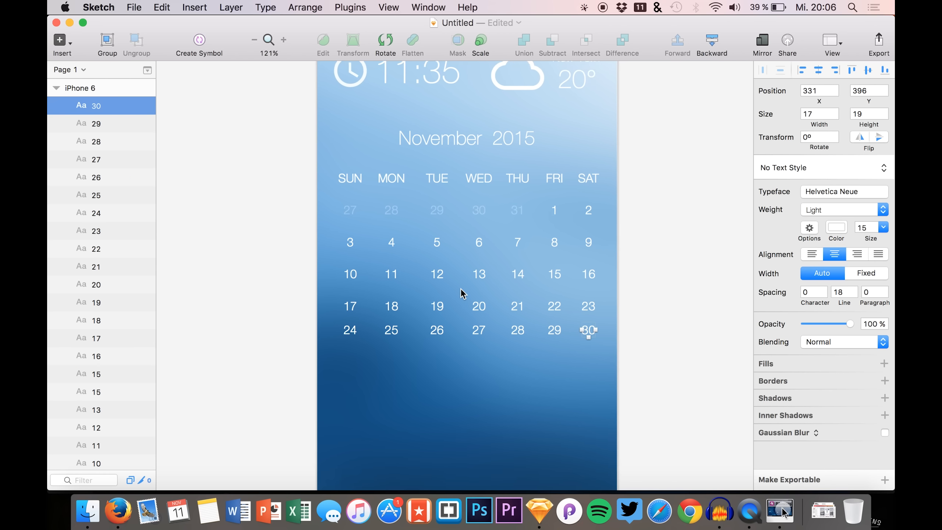
pyautogui.scroll(5, 461, 289)
pyautogui.hscroll(3, 461, 289)
pyautogui.scroll(1, 461, 289)
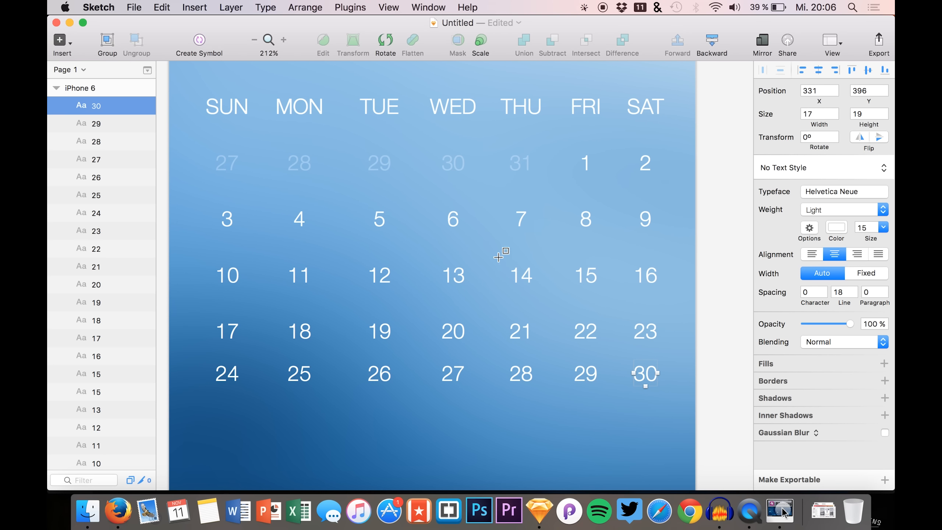
pyautogui.press('r')
pyautogui.press('o')
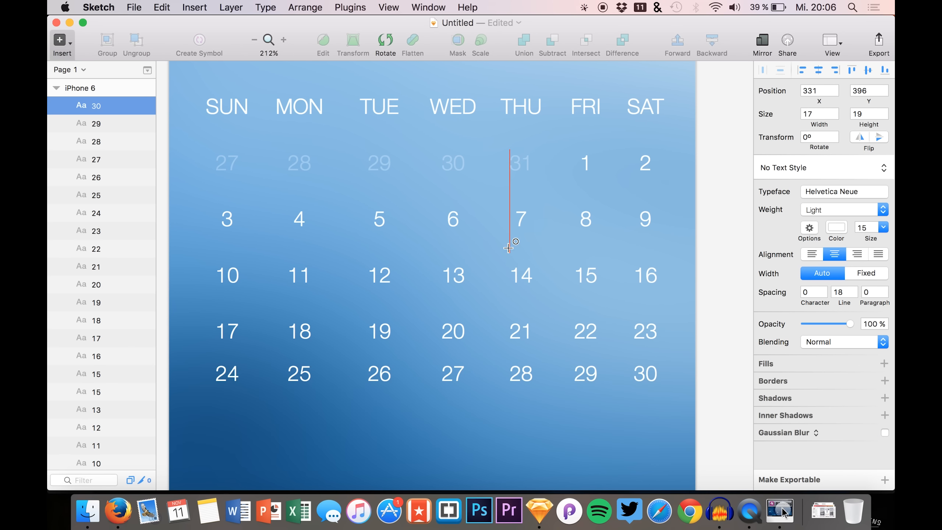
pyautogui.press('shift')
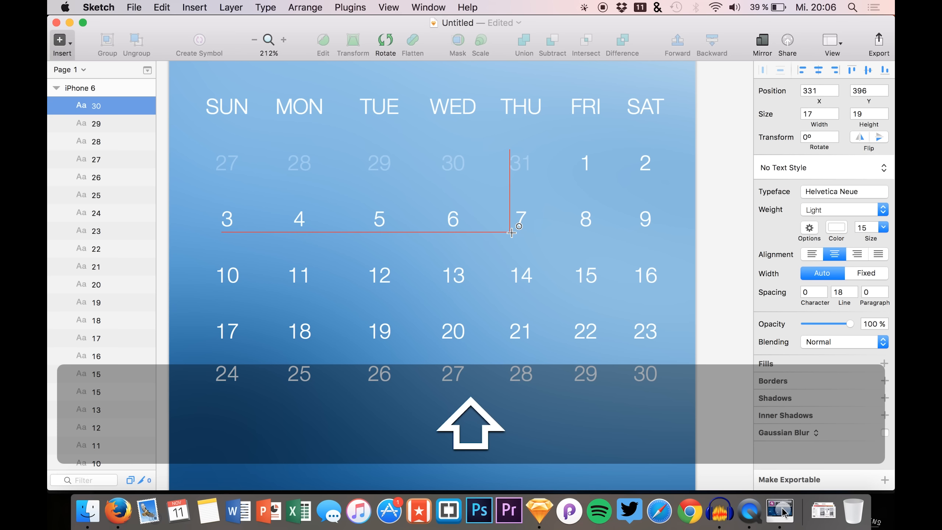
pyautogui.moveTo(516, 234); pyautogui.dragTo(532, 243)
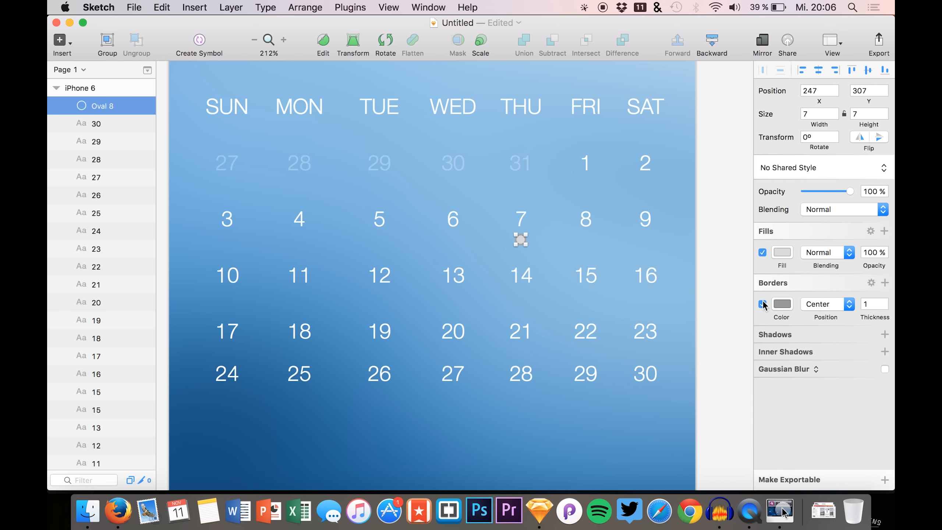
# Step: Turn off the small circle's border and fill it with white, FFFFFF
pyautogui.click(762, 303)
pyautogui.click(783, 253)
pyautogui.moveTo(788, 298); pyautogui.dragTo(639, 234)
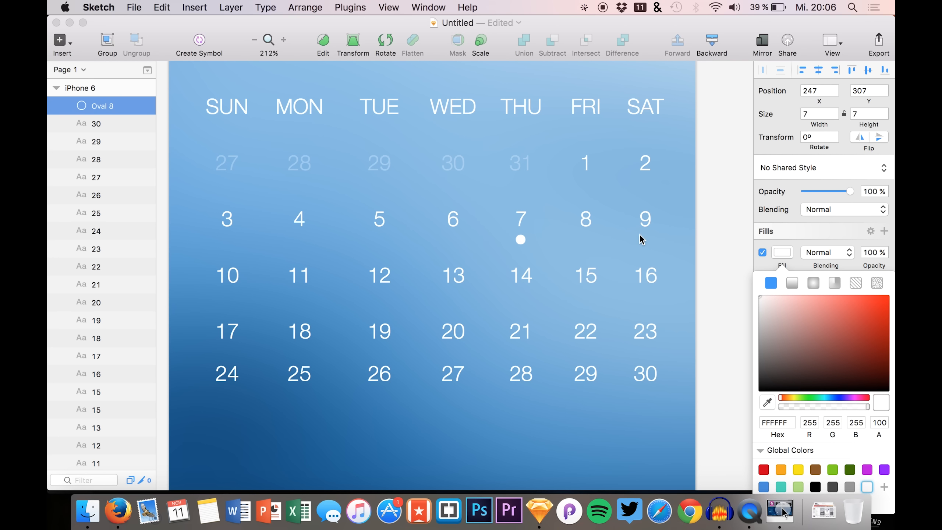
# Step: Shrink the white circle below the 7 to a width and height of 4
pyautogui.click(859, 113)
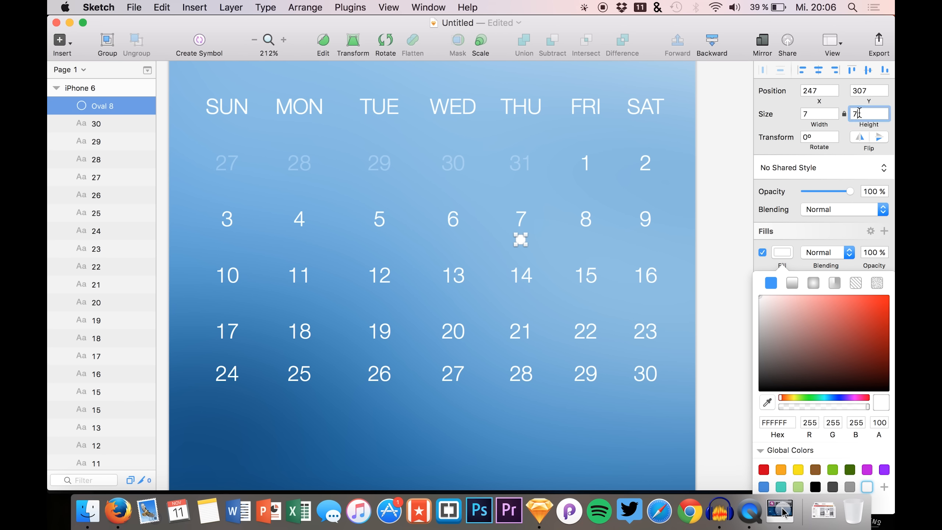
pyautogui.press('Up')
pyautogui.press('Up')
pyautogui.press('Down')
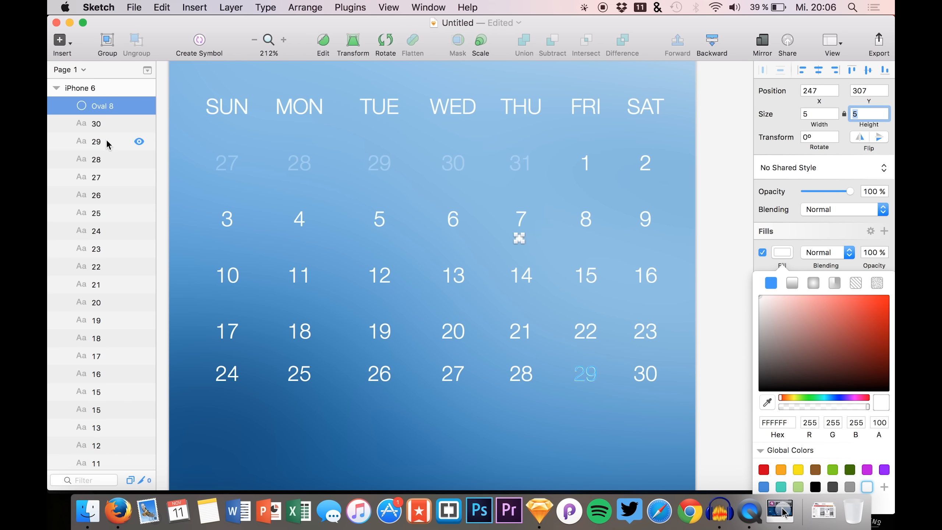
pyautogui.press('Down')
pyautogui.press('Up')
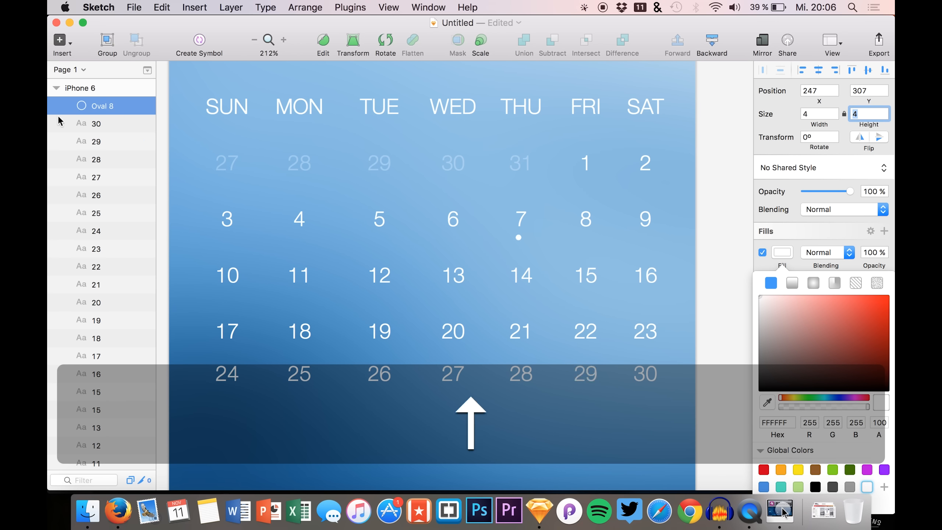
# Step: Nudge the white dot so it is centred beneath the 7, at X 249, Y 306
pyautogui.click(96, 141)
pyautogui.click(103, 107)
pyautogui.press('Up')
pyautogui.press('Down')
pyautogui.press('Up')
pyautogui.press('Left')
pyautogui.press('Right')
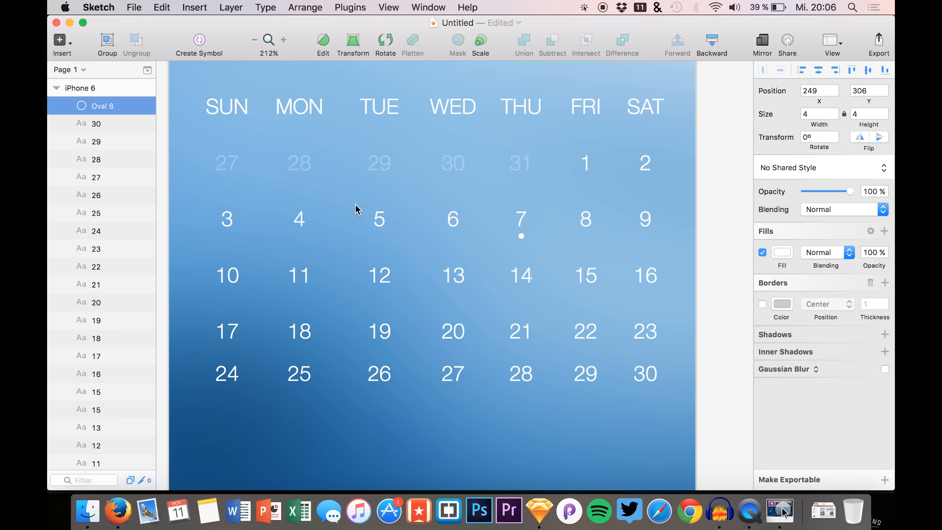
# Step: Duplicate the white dot and place the copy beneath the 12 in the Tuesday column, at X 149, Y 346
pyautogui.press('super+c')
pyautogui.click(96, 195)
pyautogui.press('super+v')
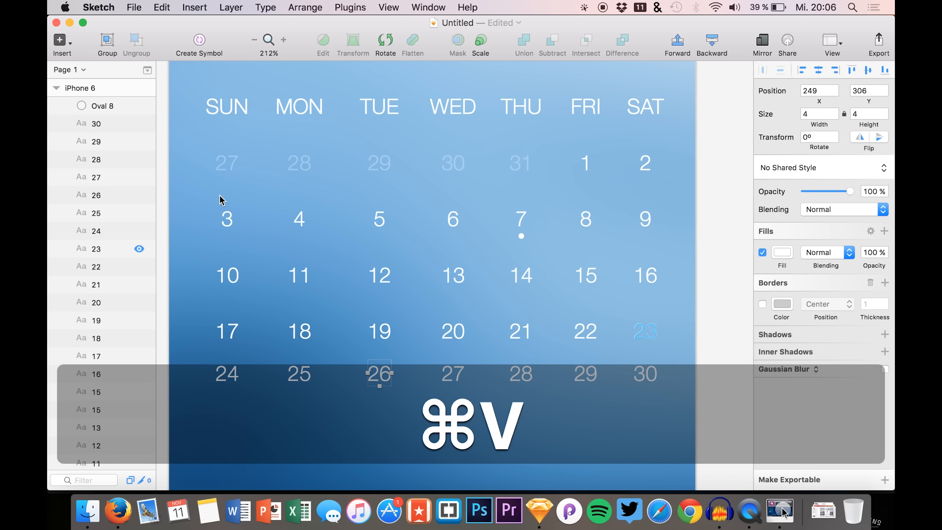
pyautogui.hotkey('shift', 'Down')
pyautogui.hotkey('shift', 'Down')
pyautogui.hotkey('shift', 'Down')
pyautogui.hotkey('shift', 'Left')
pyautogui.hotkey('shift', 'Left')
pyautogui.hotkey('shift', 'Left')
pyautogui.hotkey('shift', 'Down')
pyautogui.hotkey('shift', 'Down')
pyautogui.hotkey('shift', 'Left')
pyautogui.hotkey('shift', 'Left')
pyautogui.hotkey('shift', 'Left')
pyautogui.hotkey('shift', 'Left')
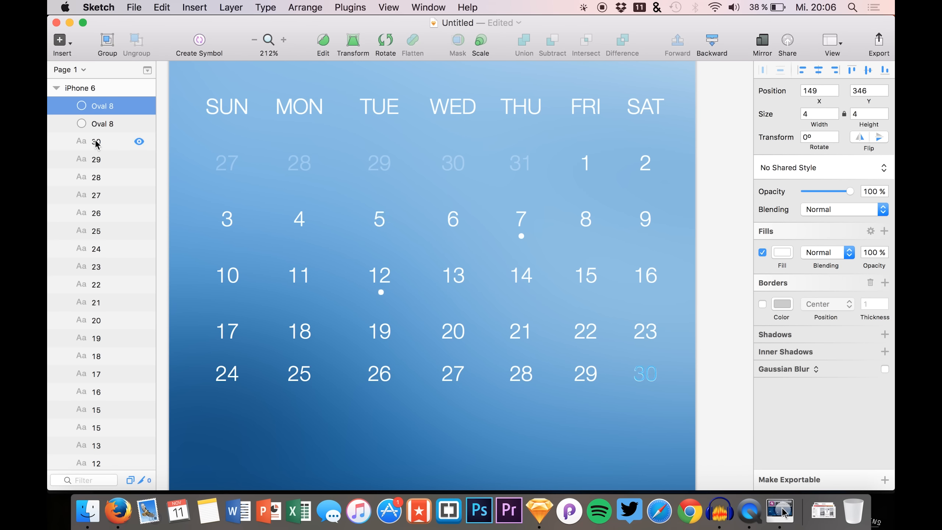
# Step: Duplicate the dot below the 12 and place the copy beneath the 14, at X 249, Y 346
pyautogui.press('cmd+c')
pyautogui.click(103, 176)
pyautogui.press('cmd+v')
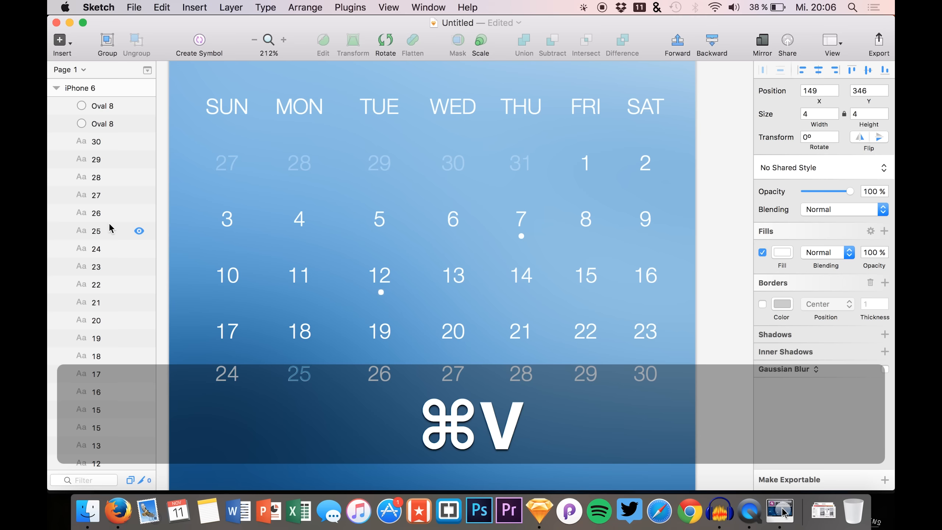
pyautogui.hotkey('shift', 'Right')
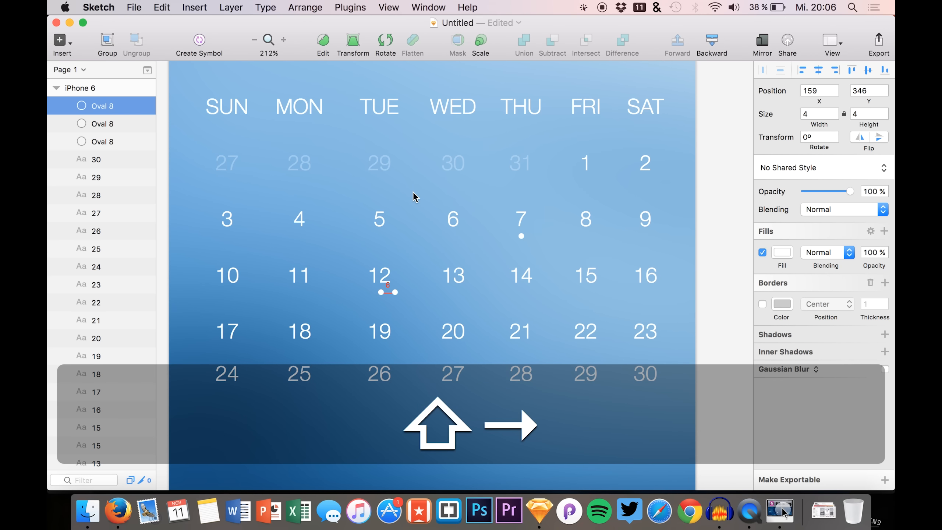
pyautogui.hotkey('shift', 'Right')
pyautogui.hotkey('shift', 'Right')
pyautogui.hotkey('shift', 'Right')
pyautogui.hotkey('shift', 'Right')
pyautogui.hotkey('shift', 'Right')
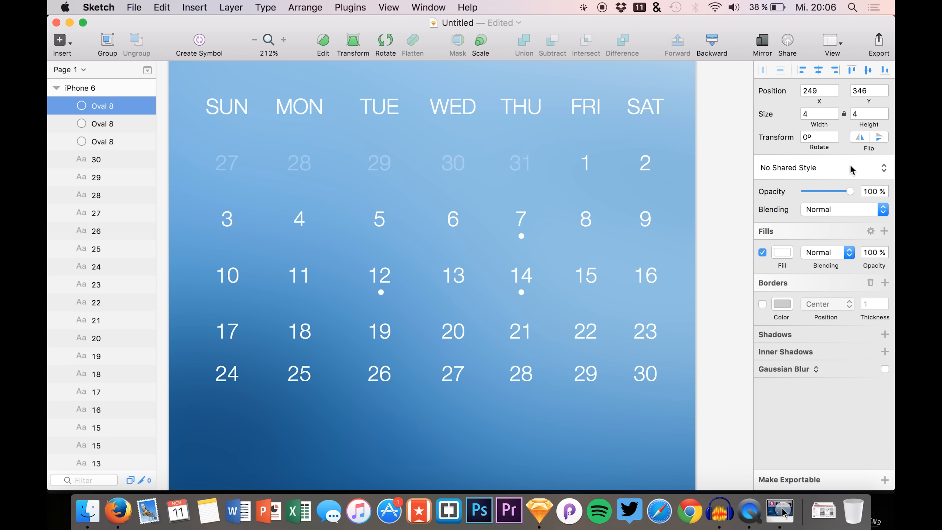
# Step: Enlarge the dot below the 14 to 26 by 26 and fill it with the muted red CE6778
pyautogui.moveTo(870, 125)
pyautogui.mouseDown()
pyautogui.moveTo(887, 122)
pyautogui.moveTo(878, 121)
pyautogui.mouseUp()
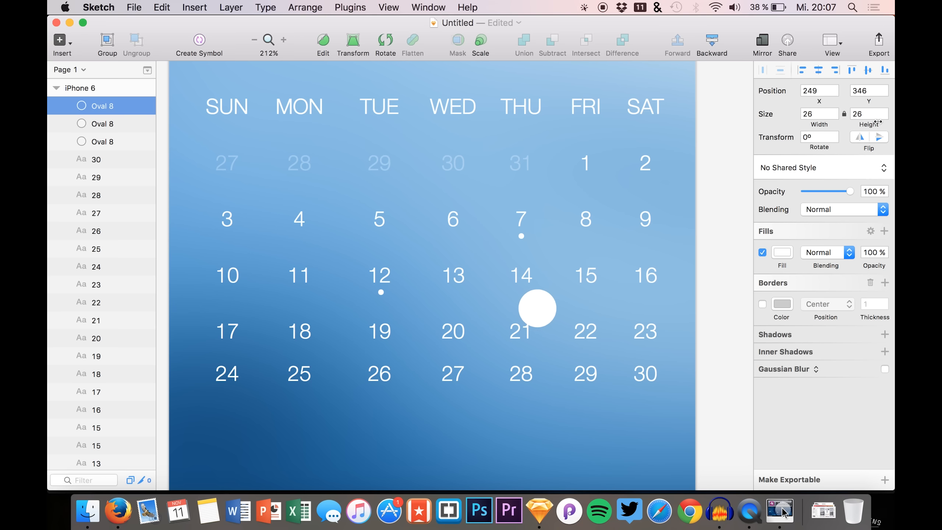
pyautogui.click(783, 254)
pyautogui.click(767, 403)
pyautogui.click(642, 410)
pyautogui.moveTo(847, 401); pyautogui.dragTo(864, 404)
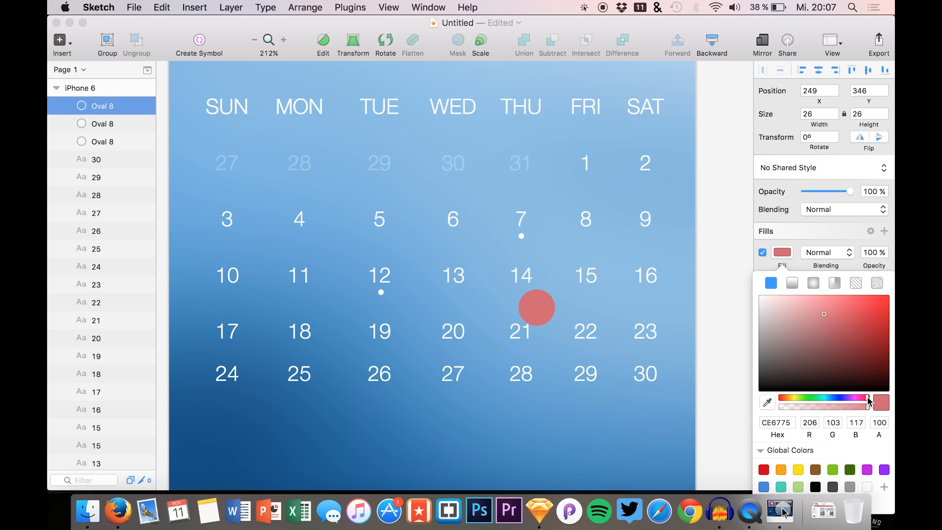
pyautogui.moveTo(867, 400)
pyautogui.mouseDown()
pyautogui.moveTo(860, 401)
pyautogui.moveTo(869, 398)
pyautogui.mouseUp()
# Step: Move the red circle over the 8 in the Friday column, at X 279, Y 286
pyautogui.click(91, 137)
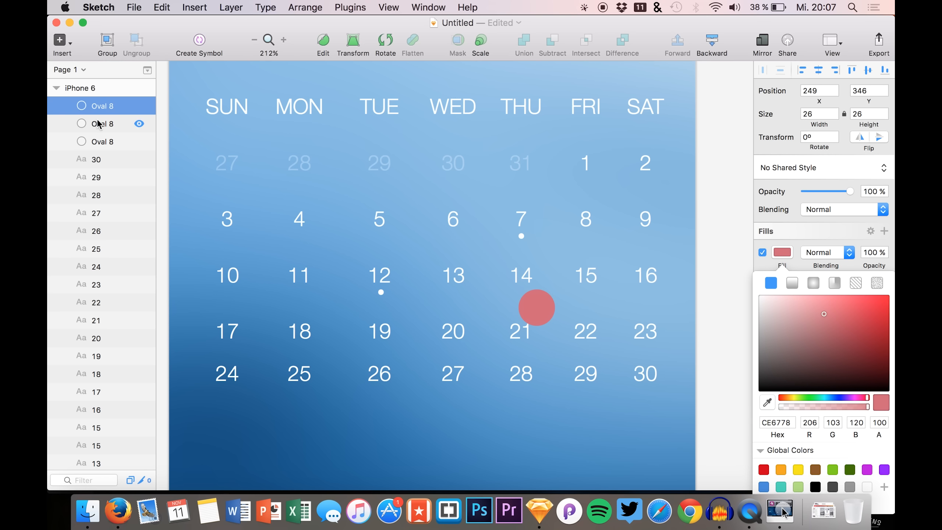
pyautogui.click(101, 124)
pyautogui.click(105, 106)
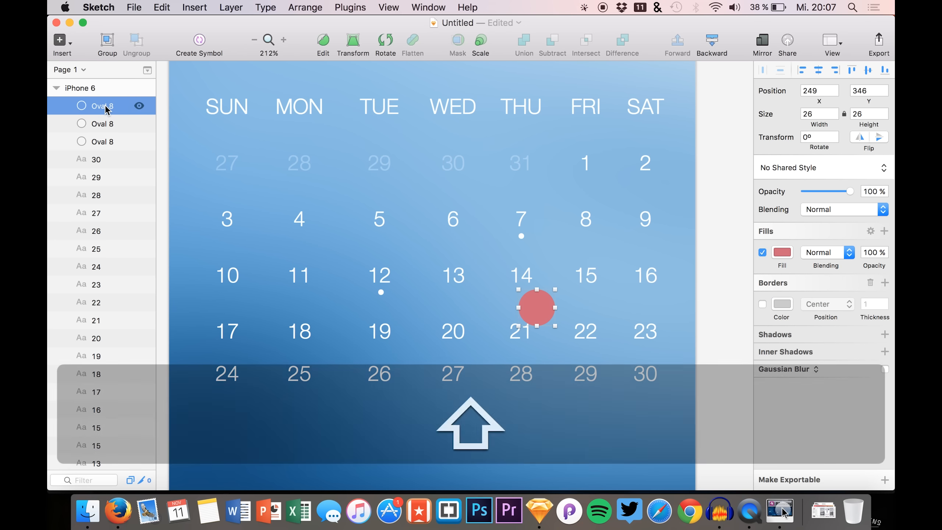
pyautogui.hotkey('shift', 'Up')
pyautogui.hotkey('shift', 'Up')
pyautogui.hotkey('shift', 'Left')
pyautogui.hotkey('shift', 'Up')
pyautogui.hotkey('shift', 'Up')
pyautogui.hotkey('shift', 'Up')
pyautogui.hotkey('shift', 'Up')
pyautogui.hotkey('shift', 'Up')
pyautogui.hotkey('shift', 'Right')
pyautogui.hotkey('shift', 'Right')
pyautogui.hotkey('shift', 'Right')
pyautogui.hotkey('shift', 'Right')
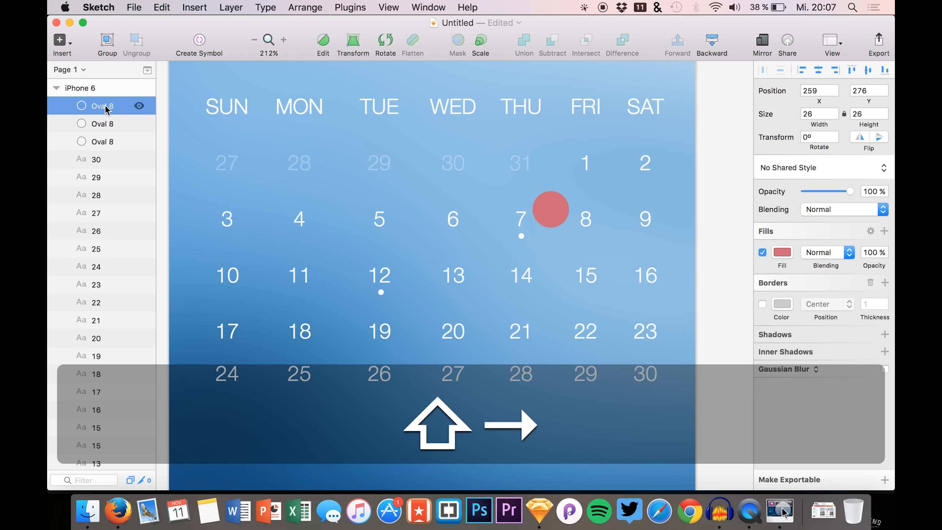
pyautogui.hotkey('shift', 'Down')
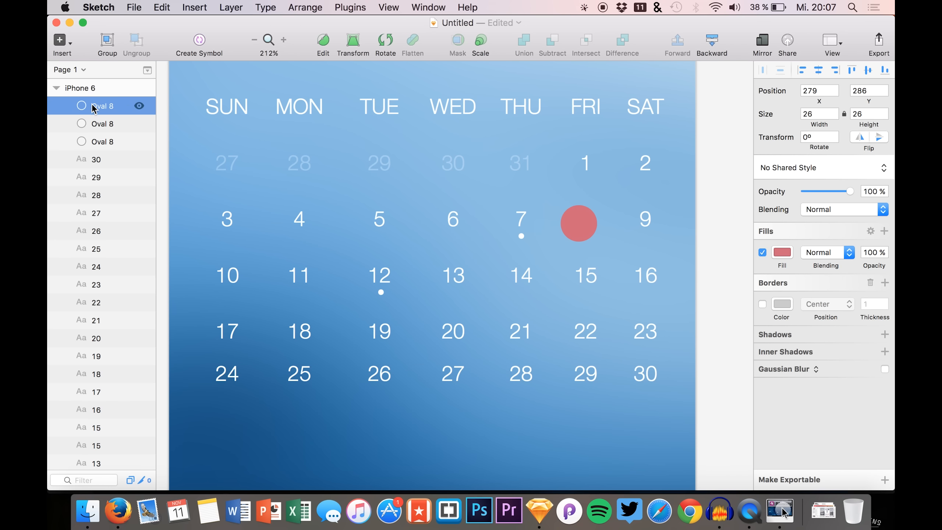
# Step: Reorder the red circle's layer behind the 14's text and centre the circle on the 14, at X 239, Y 323
pyautogui.moveTo(82, 106); pyautogui.dragTo(85, 450)
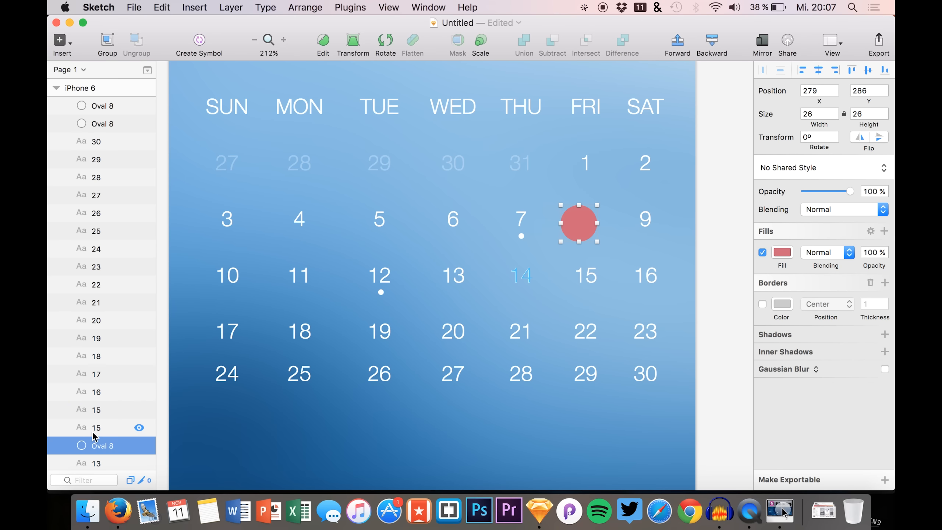
pyautogui.hotkey('shift', 'Down')
pyautogui.hotkey('shift', 'Left')
pyautogui.hotkey('shift', 'Left')
pyautogui.hotkey('shift', 'Left')
pyautogui.hotkey('shift', 'Down')
pyautogui.hotkey('shift', 'Down')
pyautogui.hotkey('shift', 'Left')
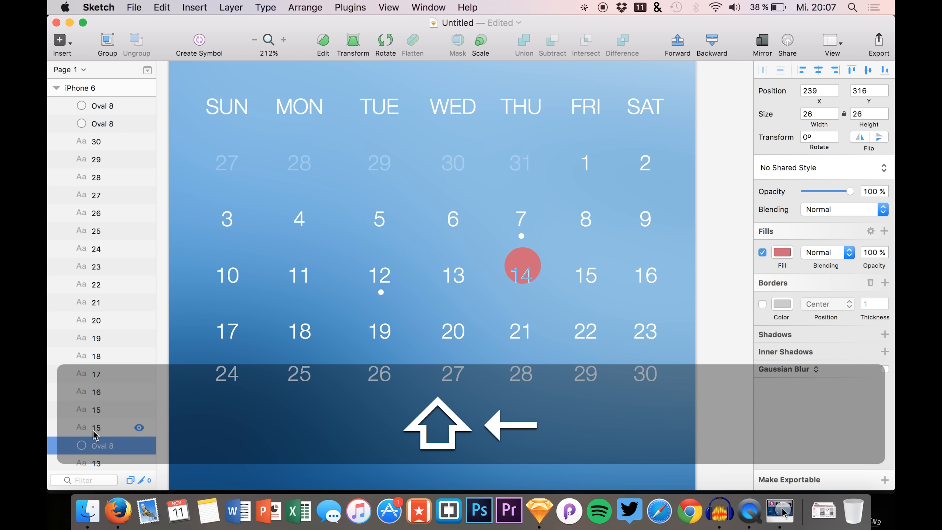
pyautogui.hotkey('shift', 'Down')
pyautogui.hotkey('shift', 'Right')
pyautogui.press('Up')
pyautogui.press('Up')
pyautogui.press('Right')
pyautogui.press('Up')
pyautogui.press('Left')
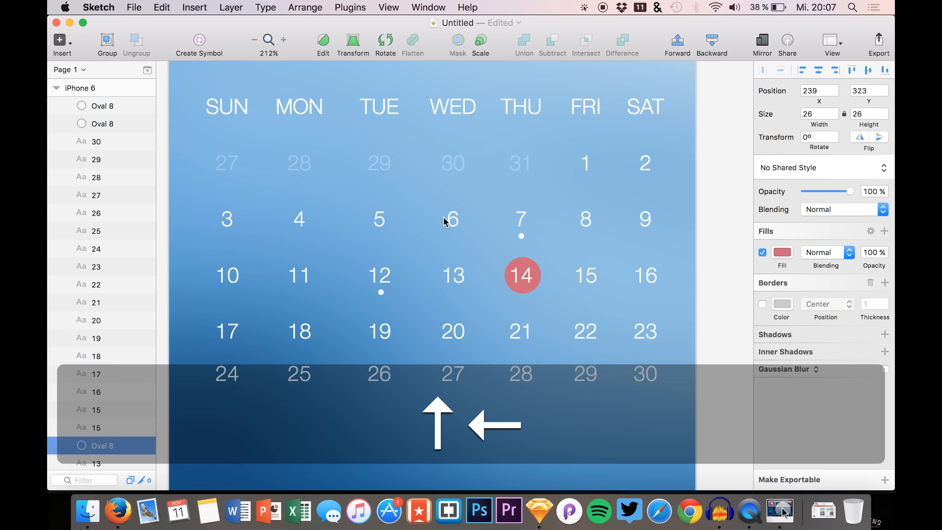
pyautogui.click(719, 295)
pyautogui.hscroll(-3, 636, 273)
pyautogui.scroll(2, 636, 272)
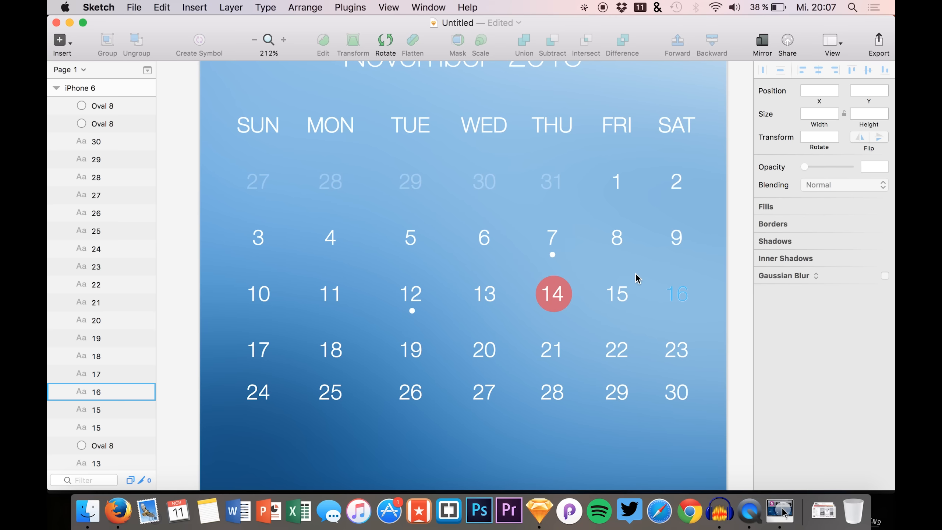
pyautogui.scroll(10, 573, 221)
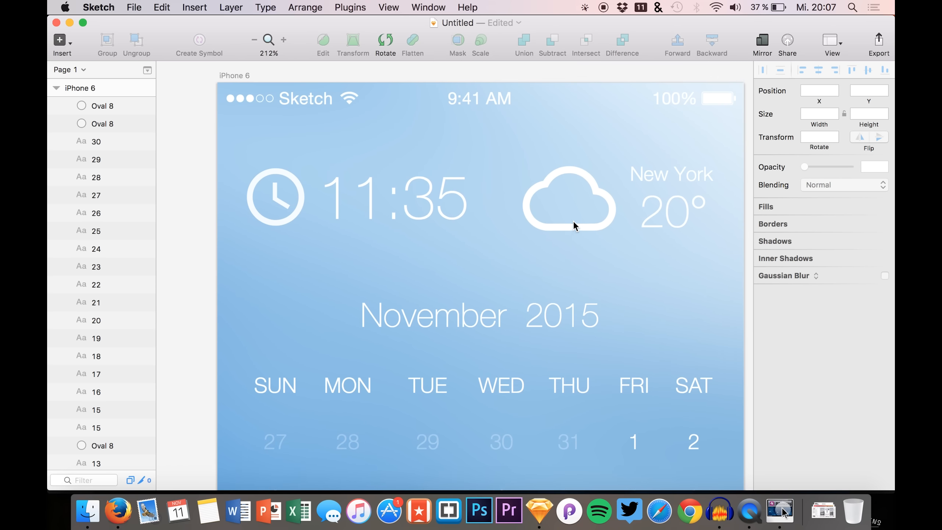
pyautogui.scroll(-5, 573, 221)
pyautogui.scroll(5, 574, 224)
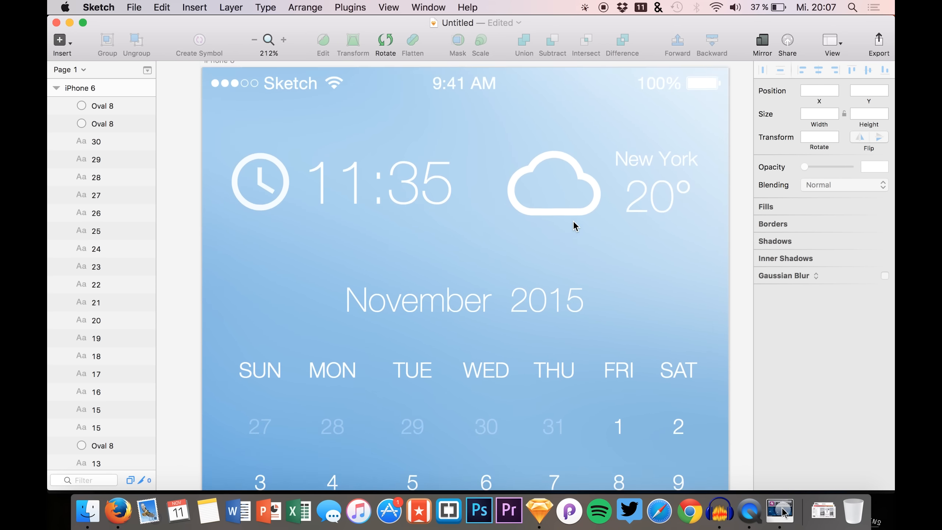
pyautogui.scroll(5, 572, 221)
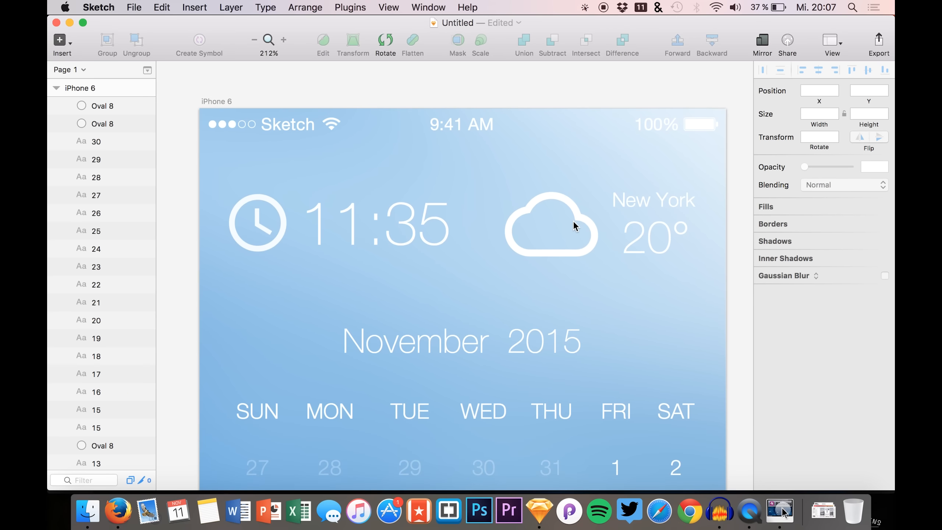
# Step: Look over the calendar rows and the empty area below them down to the screen's lower edge
pyautogui.scroll(-5, 573, 221)
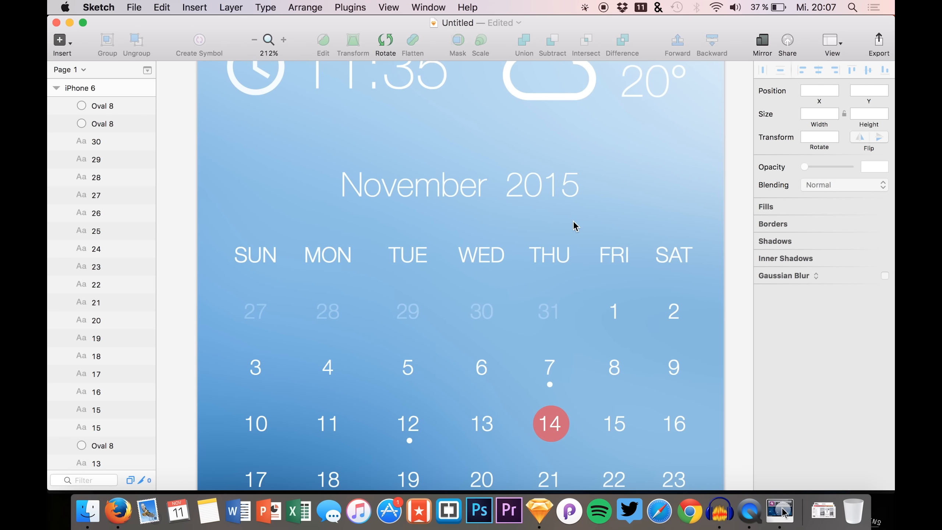
pyautogui.scroll(-3, 574, 222)
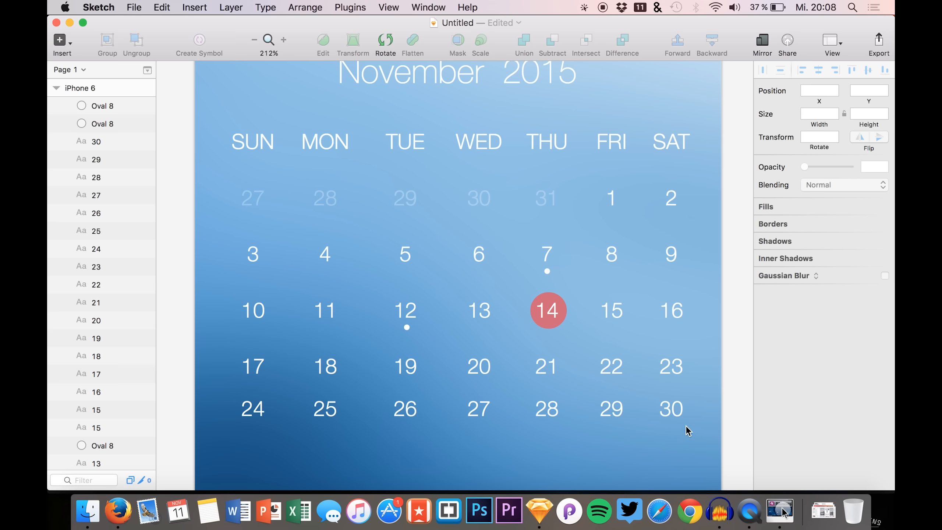
pyautogui.scroll(-2, 688, 430)
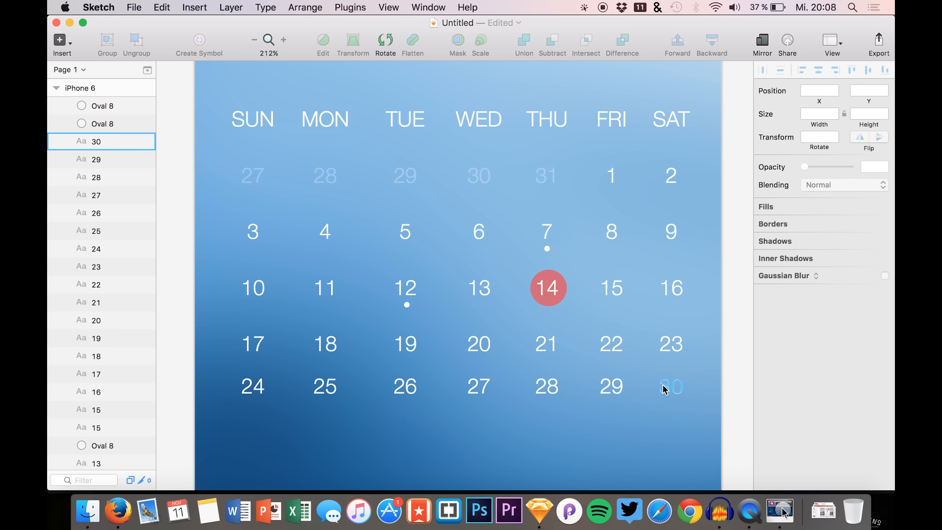
pyautogui.scroll(-4, 669, 402)
pyautogui.scroll(-15, 669, 396)
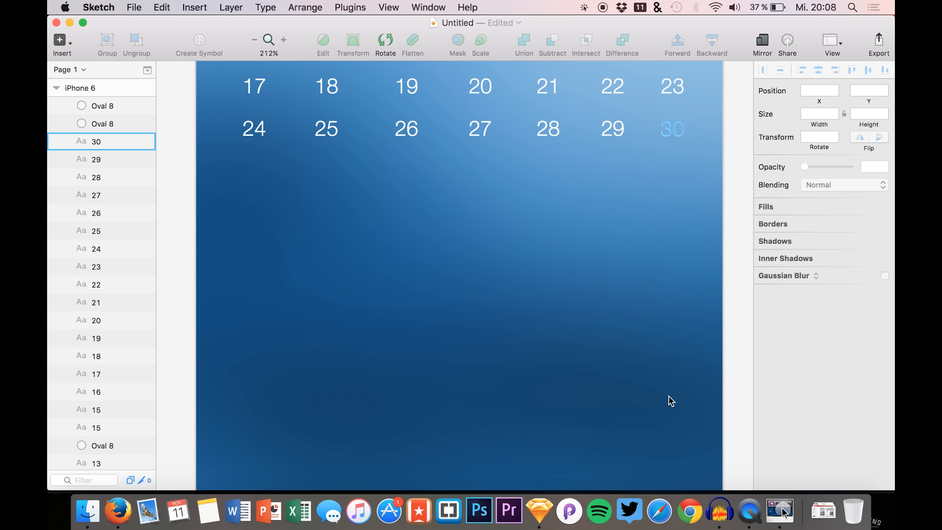
pyautogui.scroll(5, 399, 305)
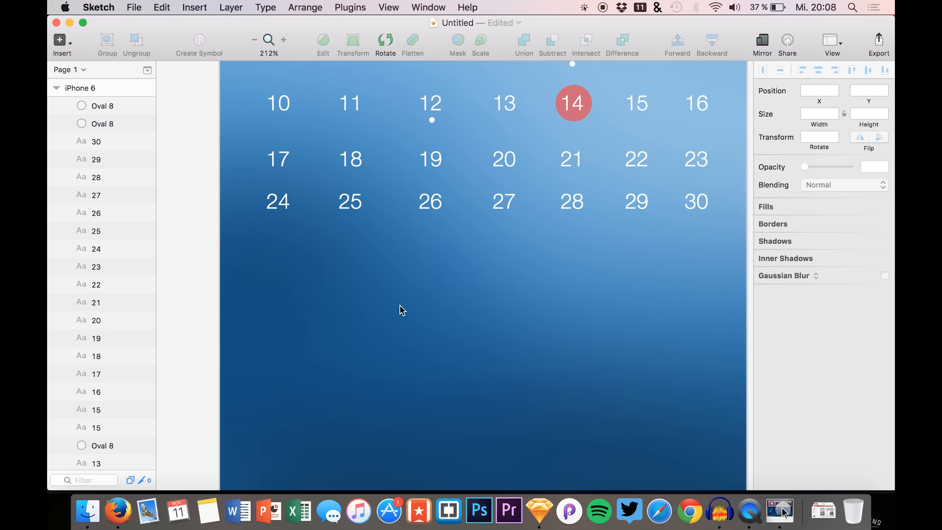
pyautogui.scroll(-10, 400, 305)
pyautogui.press('cmd+s')
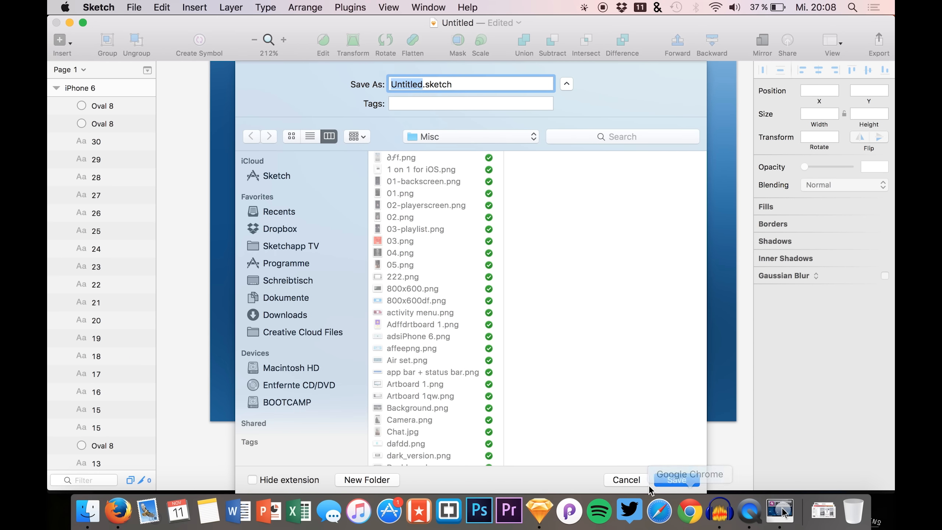
pyautogui.click(638, 480)
# Step: Group all calendar layers, from the topmost dot down to the month title, and name the group middle
pyautogui.scroll(1, 108, 248)
pyautogui.scroll(5, 207, 198)
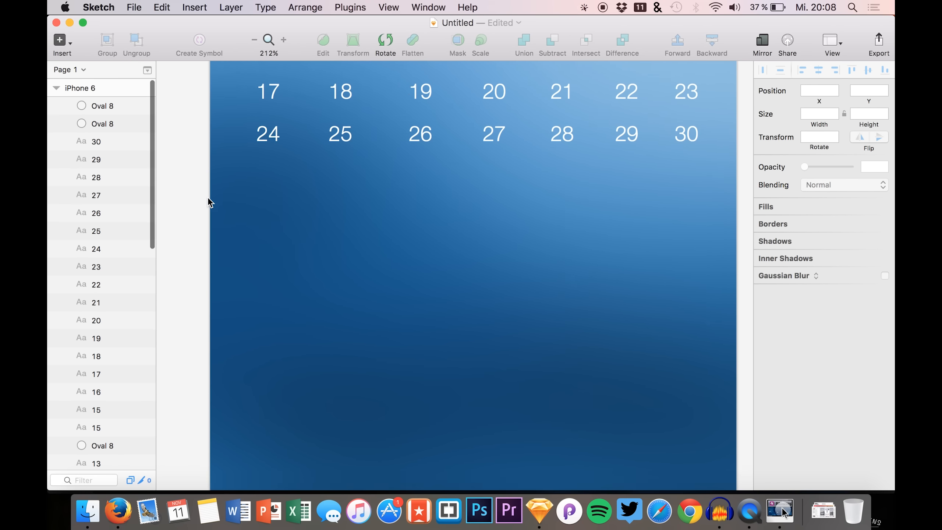
pyautogui.click(89, 110)
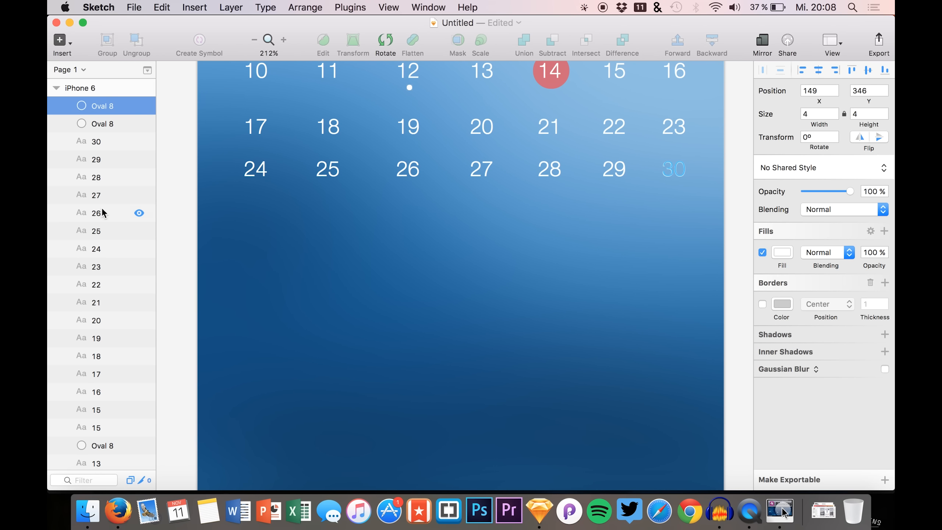
pyautogui.scroll(-10, 101, 208)
pyautogui.keyDown('shift'); pyautogui.click(102, 377); pyautogui.keyUp('shift')
pyautogui.press('super+g')
pyautogui.doubleClick(95, 106)
pyautogui.write('middle')
pyautogui.press('Return')
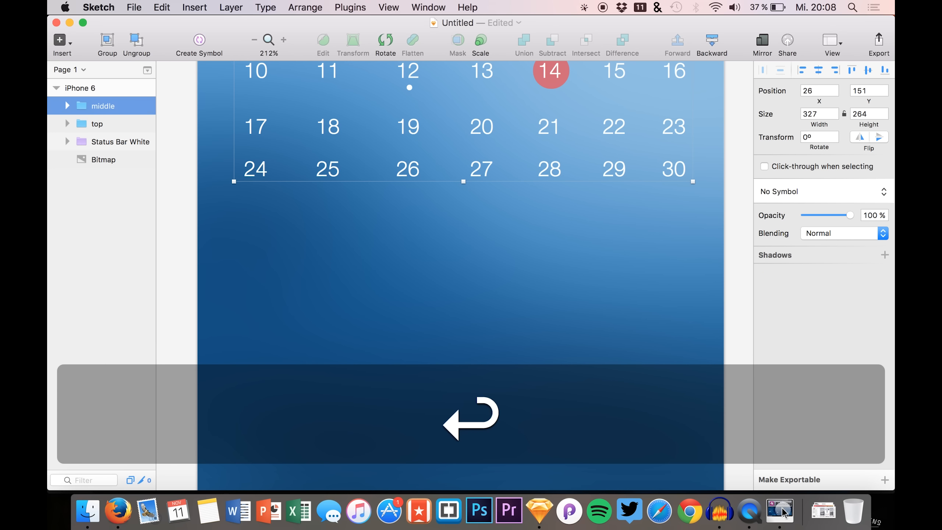
# Step: Copy the SUN weekday label from inside the middle group and collapse the group again
pyautogui.scroll(-5, 216, 169)
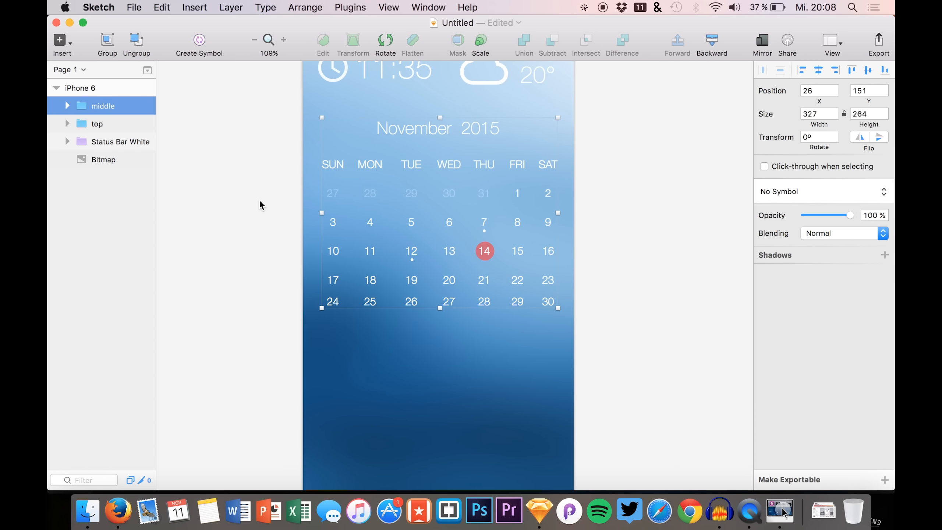
pyautogui.click(259, 199)
pyautogui.scroll(-2, 324, 351)
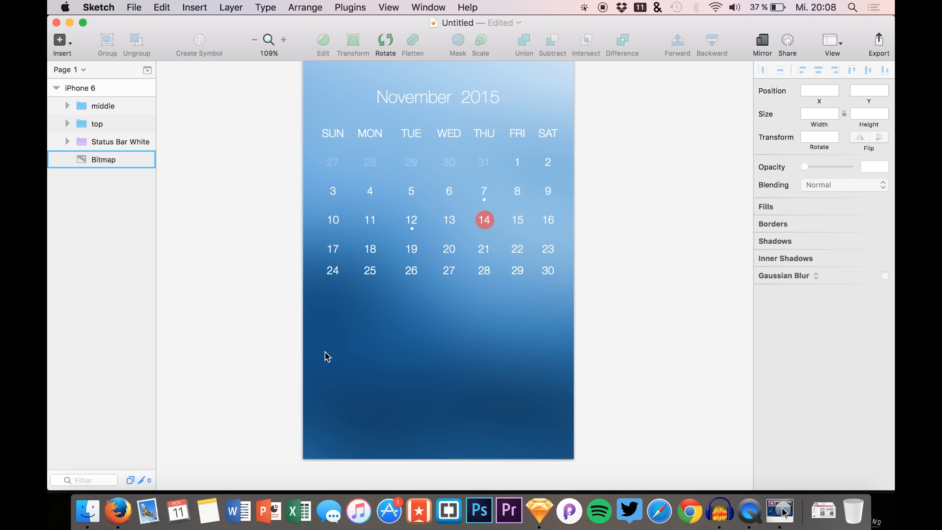
pyautogui.scroll(-2, 325, 352)
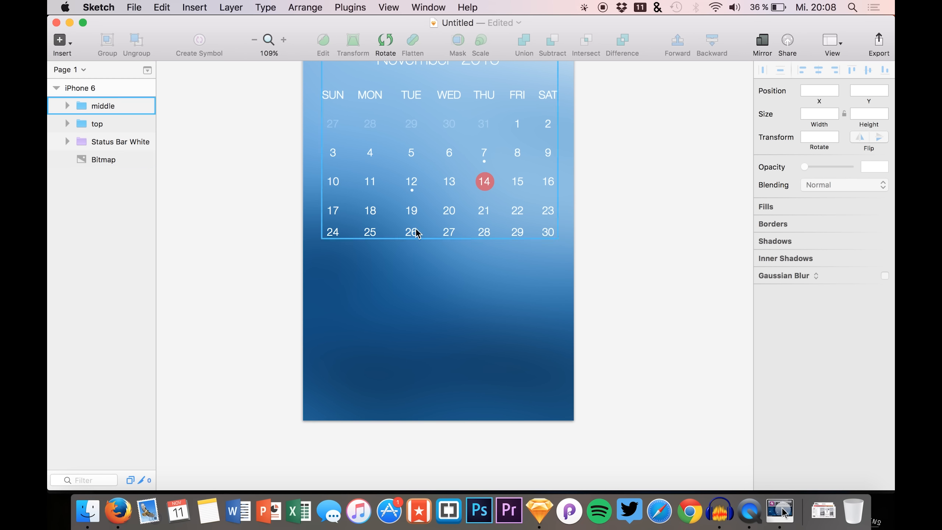
pyautogui.scroll(2, 455, 258)
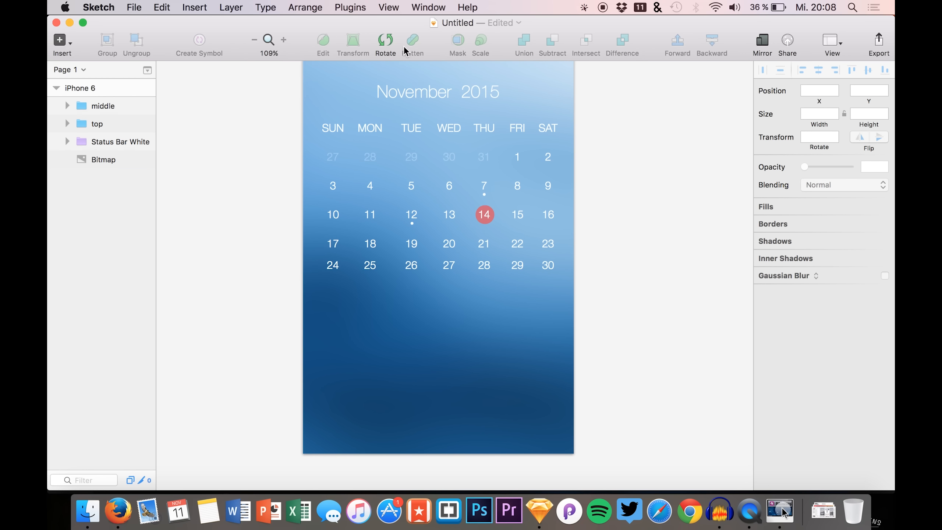
pyautogui.click(85, 106)
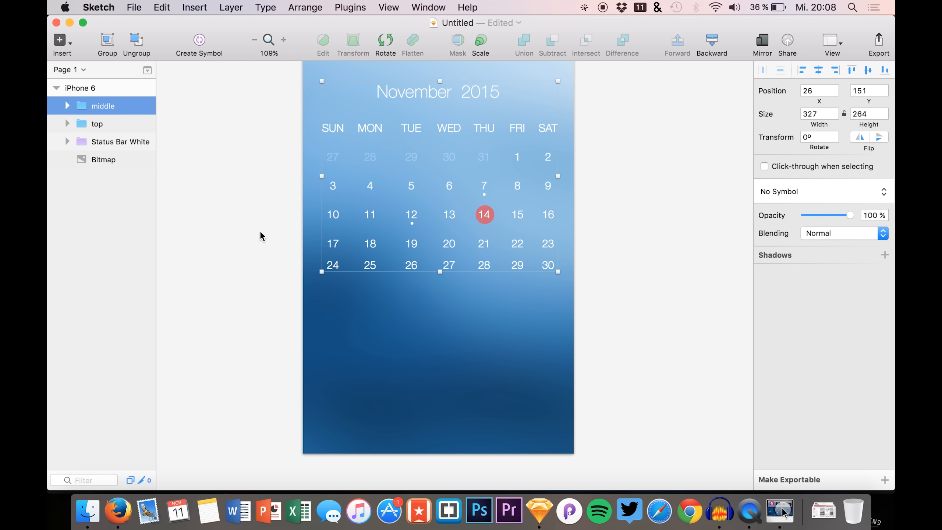
pyautogui.click(67, 107)
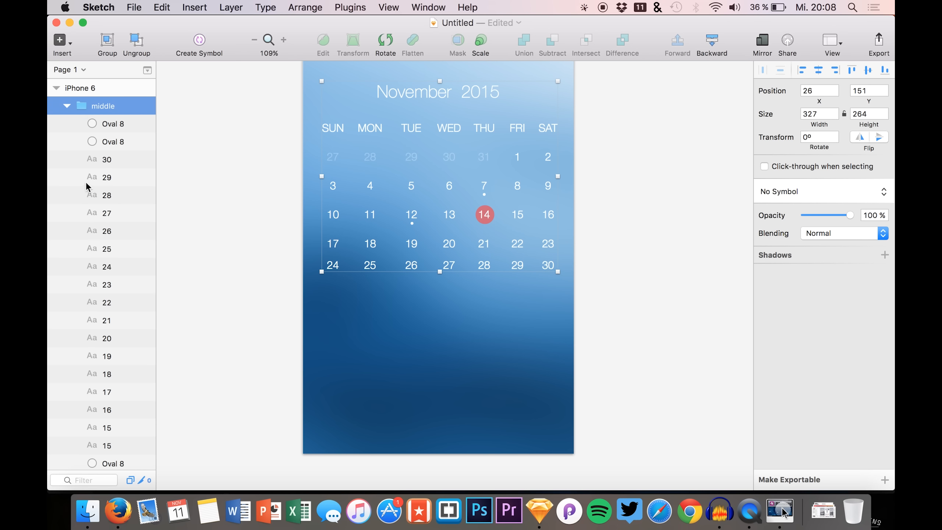
pyautogui.scroll(-15, 111, 335)
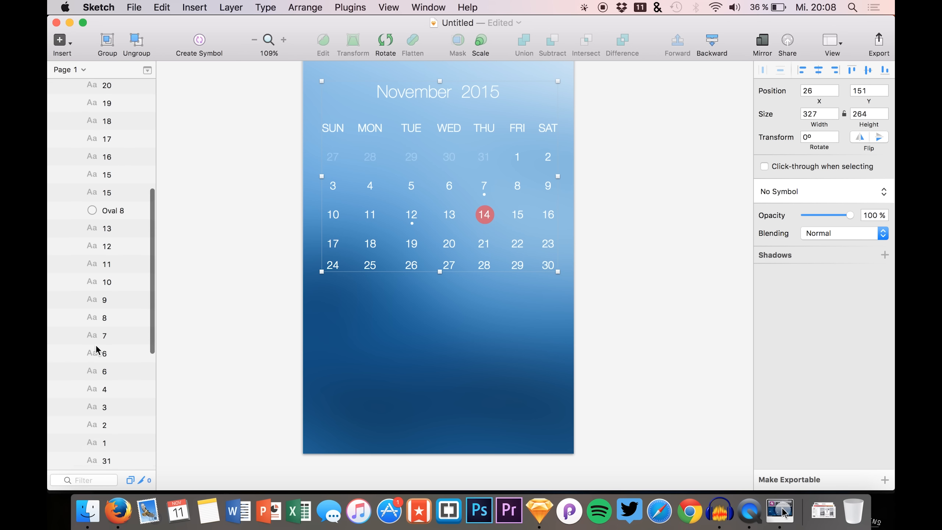
pyautogui.click(109, 388)
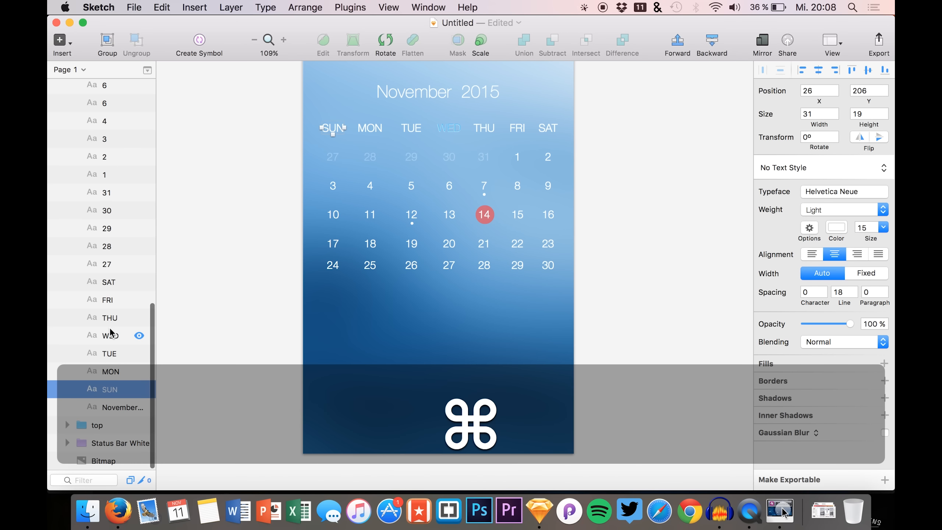
pyautogui.press('super+c')
pyautogui.scroll(15, 100, 197)
pyautogui.click(72, 108)
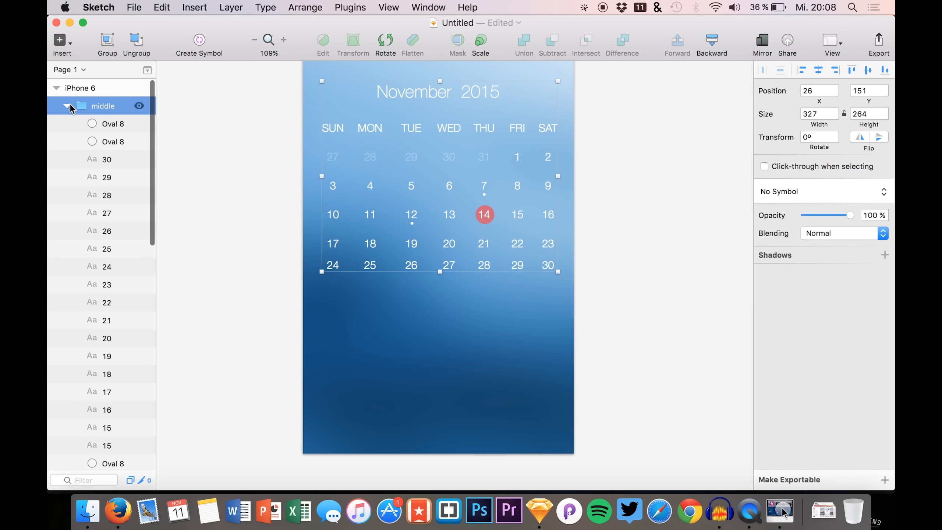
pyautogui.click(68, 107)
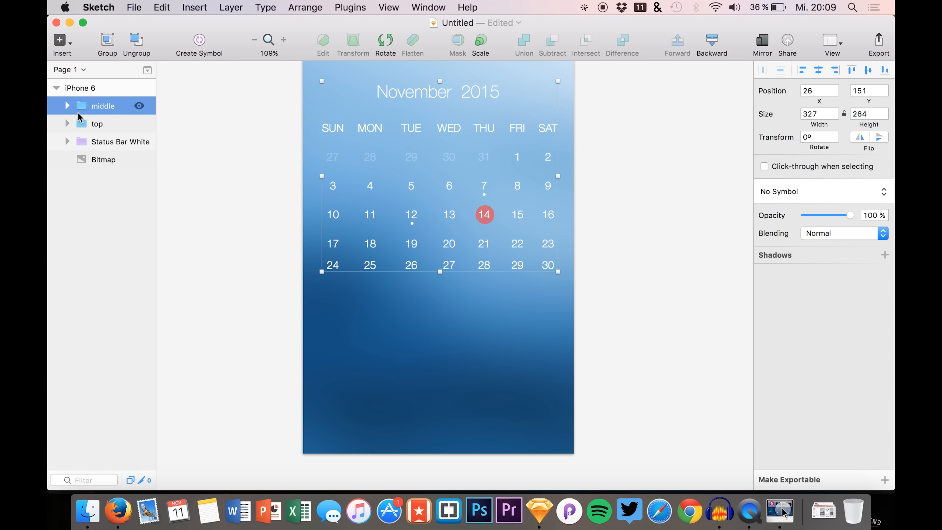
# Step: Paste the SUN label outside the middle group and move it straight down below the calendar to Y 466
pyautogui.press('super+v')
pyautogui.hotkey('shift', 'Down')
pyautogui.hotkey('shift', 'Down')
pyautogui.hotkey('shift', 'Down')
pyautogui.hotkey('shift', 'Down')
pyautogui.hotkey('shift', 'Down')
pyautogui.hotkey('shift', 'Down')
pyautogui.hotkey('shift', 'Down')
pyautogui.hotkey('shift', 'Down')
pyautogui.hotkey('shift', 'Down')
pyautogui.hotkey('shift', 'Down')
pyautogui.hotkey('shift', 'Down')
pyautogui.hotkey('shift', 'Down')
pyautogui.hotkey('shift', 'Down')
pyautogui.hotkey('shift', 'Down')
pyautogui.hotkey('shift', 'Down')
pyautogui.hotkey('shift', 'Down')
pyautogui.hotkey('shift', 'Down')
pyautogui.hotkey('shift', 'Down')
pyautogui.hotkey('shift', 'Down')
pyautogui.hotkey('shift', 'Down')
pyautogui.hotkey('shift', 'Down')
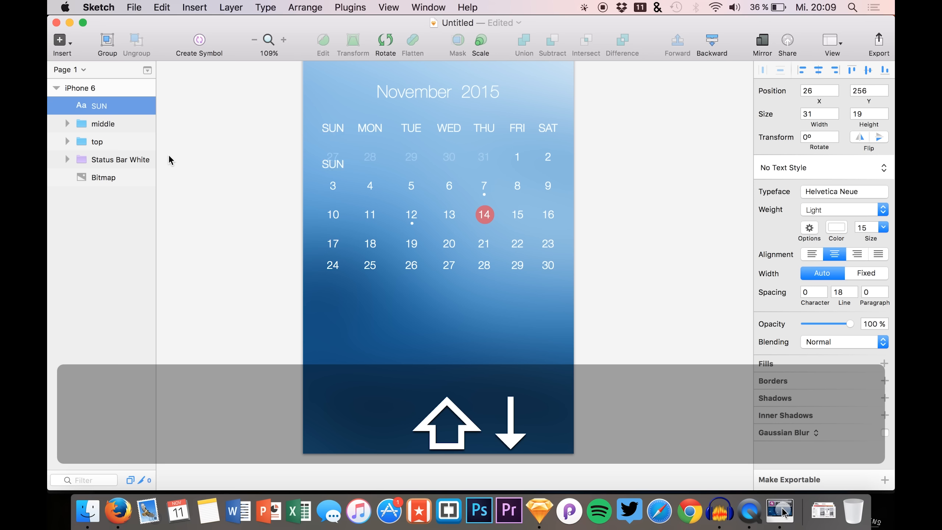
pyautogui.hotkey('shift', 'Down')
pyautogui.hotkey('shift', 'Down')
pyautogui.hotkey('shift', 'Down')
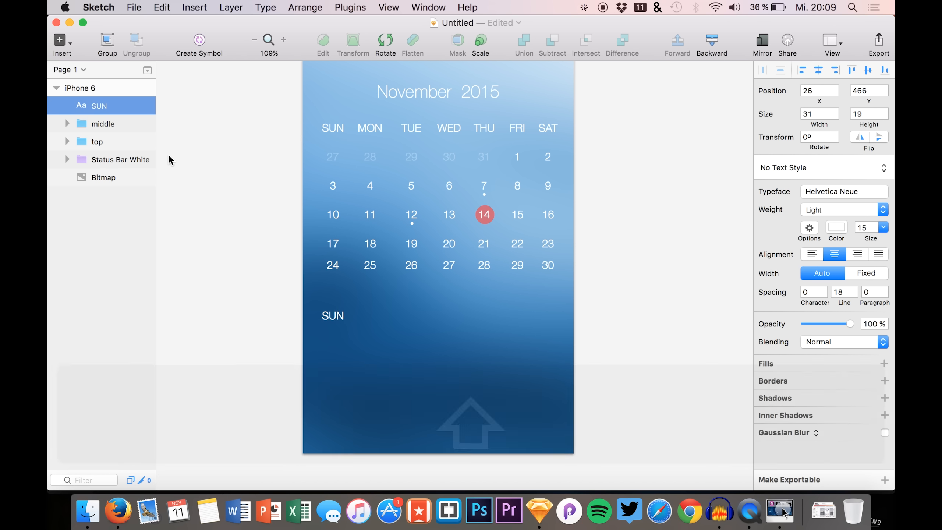
# Step: Replace the pasted label's text with 14th November 2015 and align it left
pyautogui.scroll(-3, 337, 190)
pyautogui.doubleClick(339, 295)
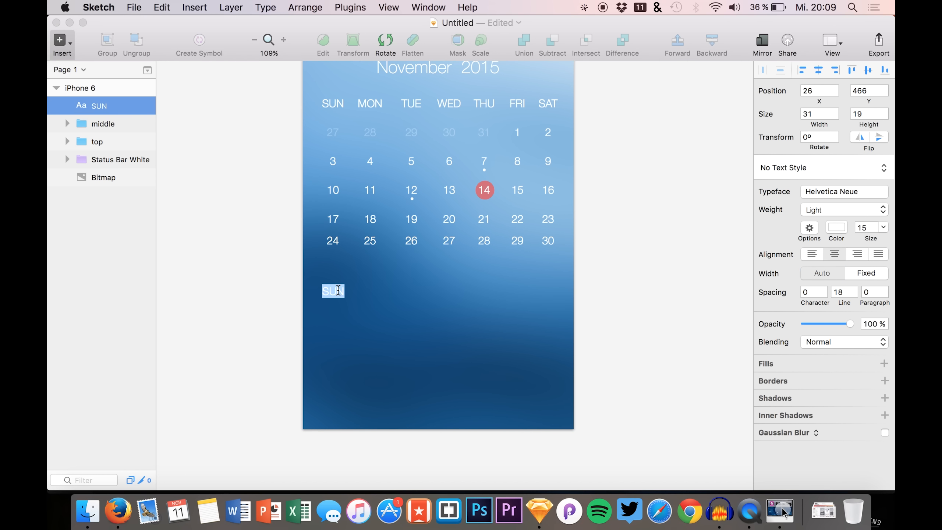
pyautogui.write('14th')
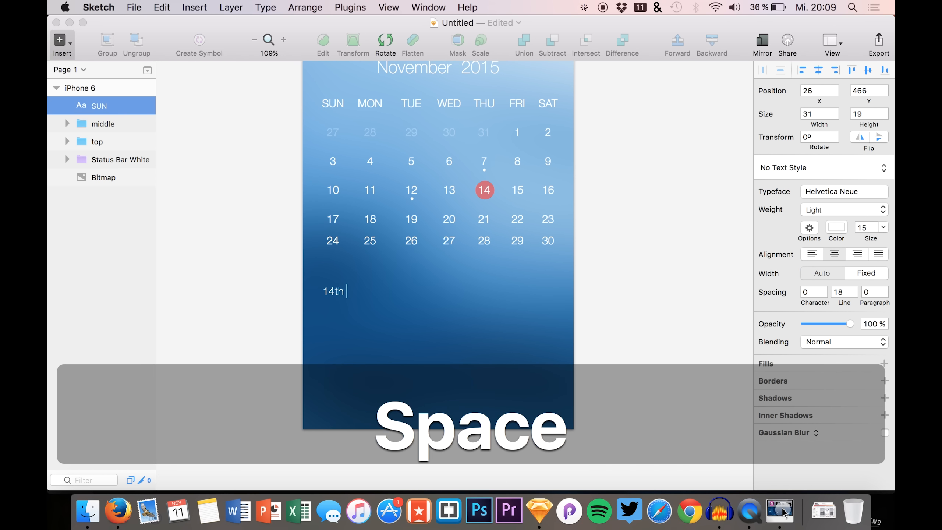
pyautogui.write(' November 2015')
pyautogui.press('super+a')
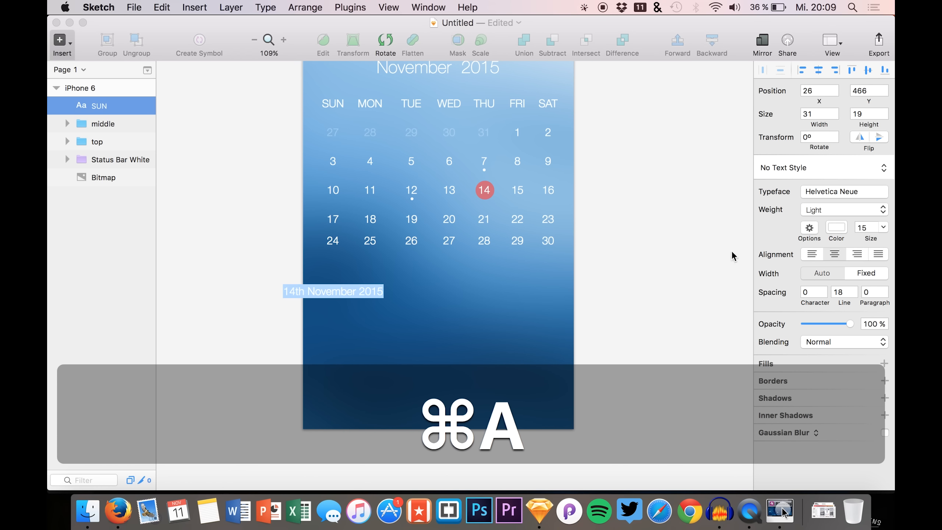
pyautogui.click(835, 254)
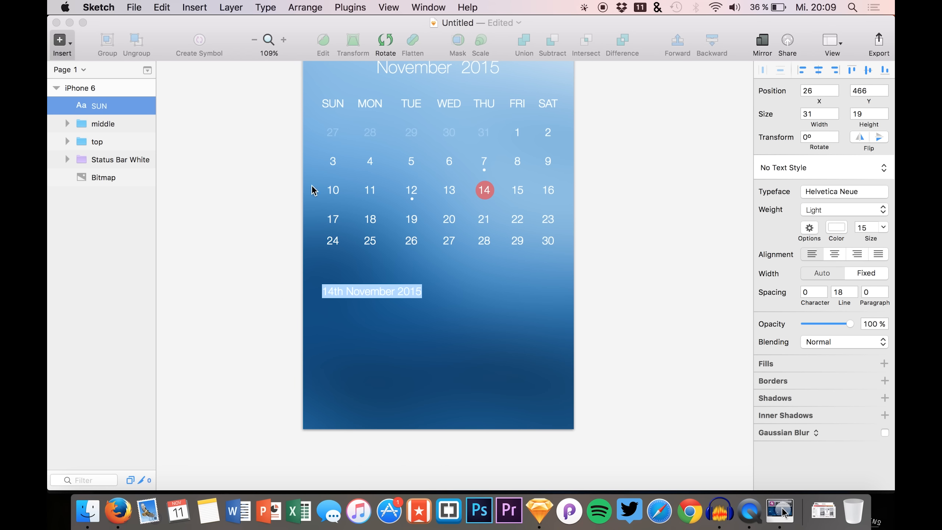
# Step: Set the font size of the 14th November 2015 text to 14
pyautogui.click(818, 208)
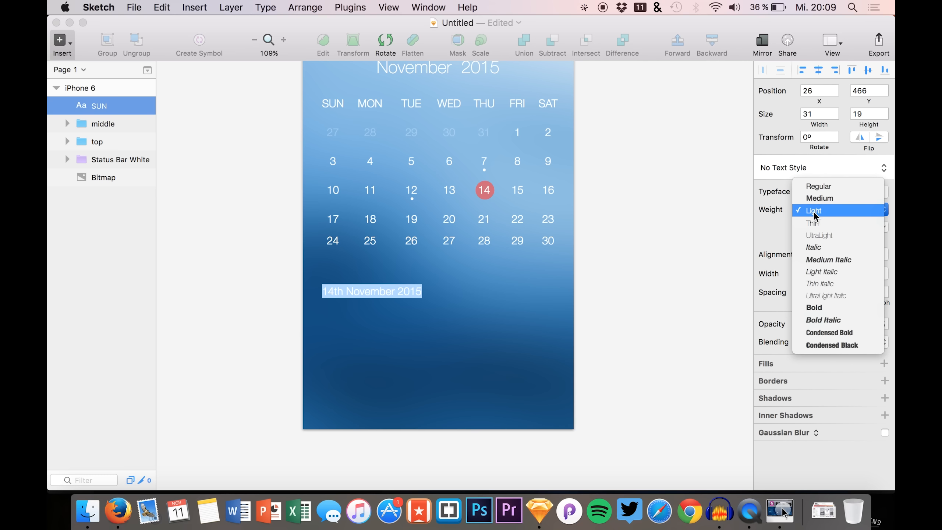
pyautogui.click(720, 225)
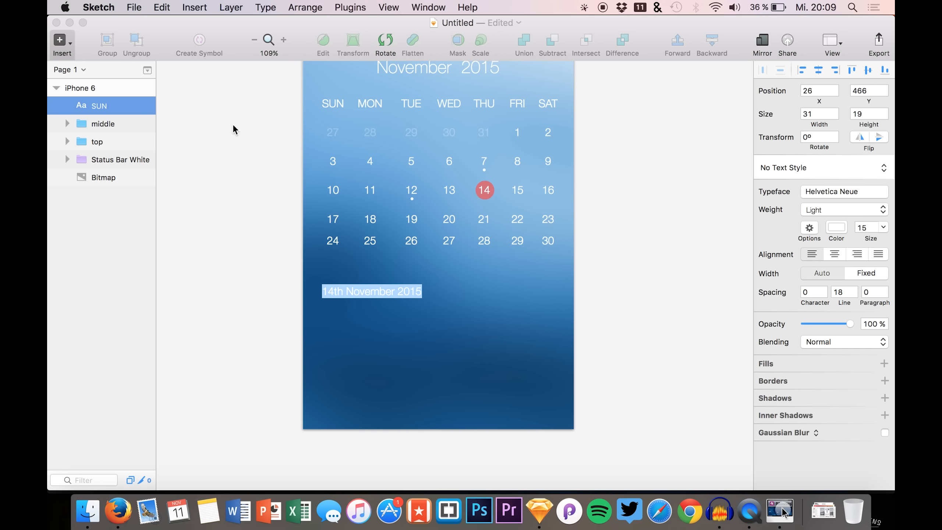
pyautogui.click(862, 226)
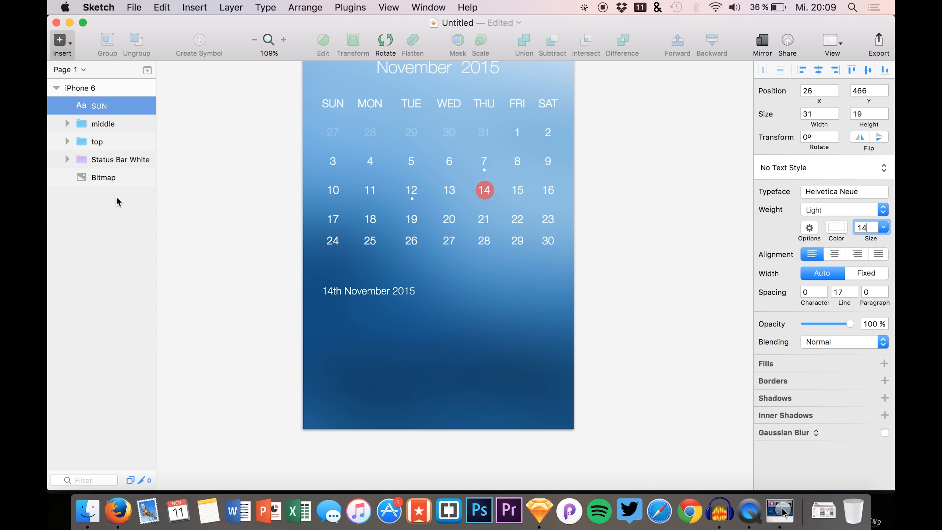
pyautogui.click(222, 162)
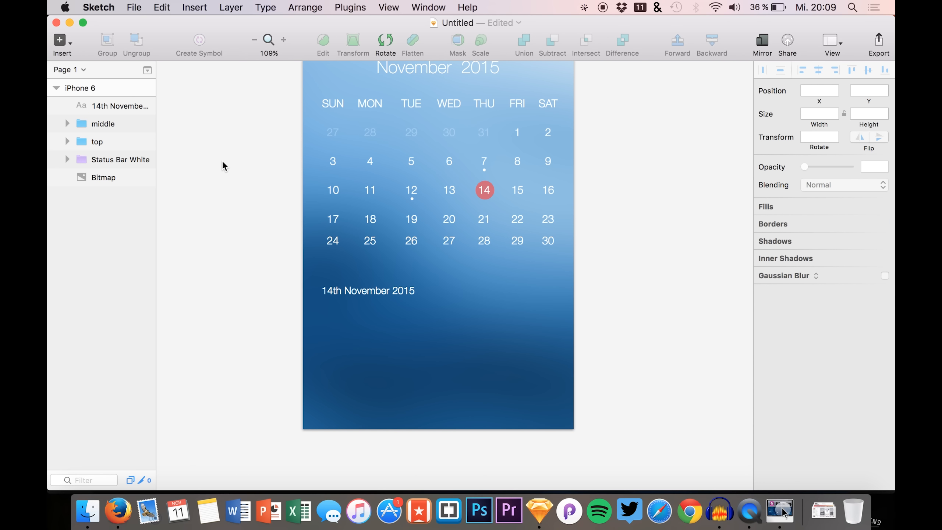
# Step: Draw a horizontal line about 534 long beneath the date text, spanning past both artboard edges at Y 485.5
pyautogui.press('l')
pyautogui.moveTo(297, 299)
pyautogui.mouseDown()
pyautogui.moveTo(681, 321)
pyautogui.moveTo(682, 298)
pyautogui.mouseUp()
pyautogui.press('shift')
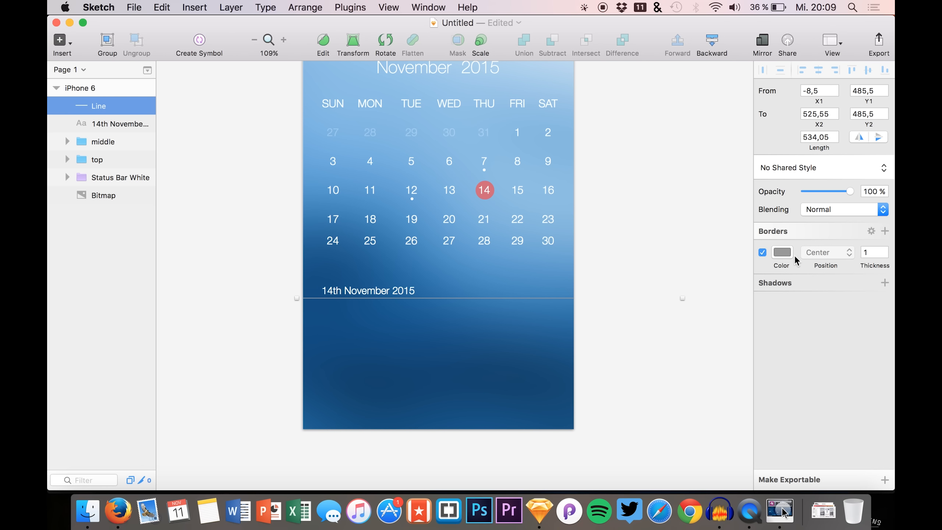
# Step: Colour the line white FFFFFF and lower its opacity to 7%
pyautogui.click(783, 251)
pyautogui.click(761, 287)
pyautogui.moveTo(828, 191); pyautogui.dragTo(807, 190)
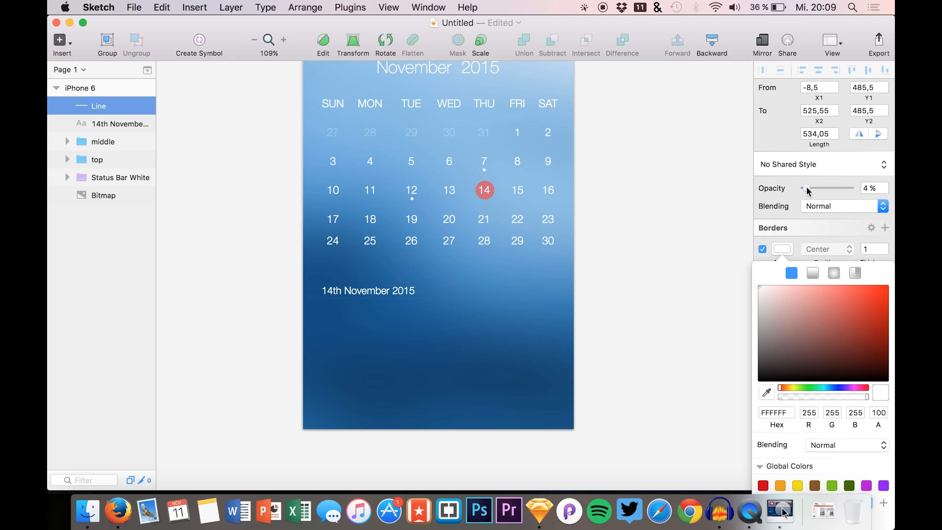
# Step: Move the faint line further down from the date text to Y 492.5
pyautogui.click(98, 123)
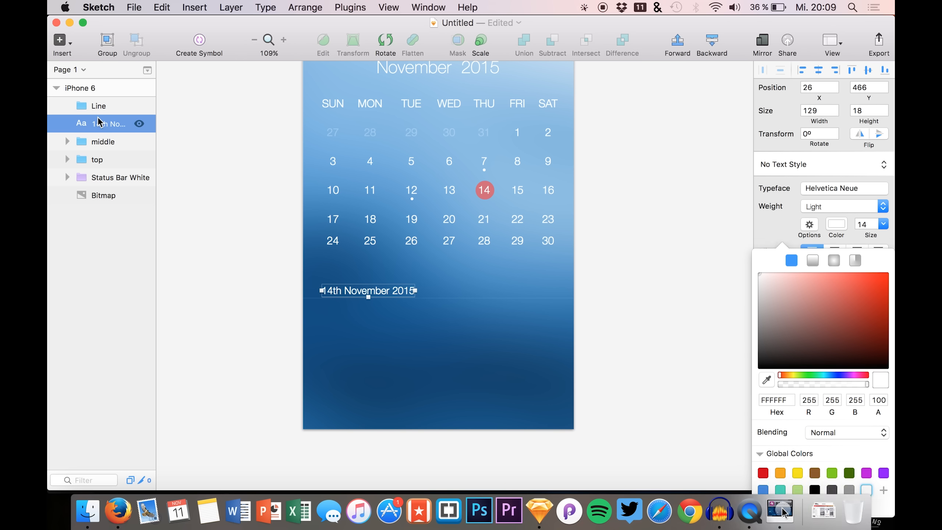
pyautogui.click(100, 107)
pyautogui.press('Down')
pyautogui.press('Down')
pyautogui.press('Down')
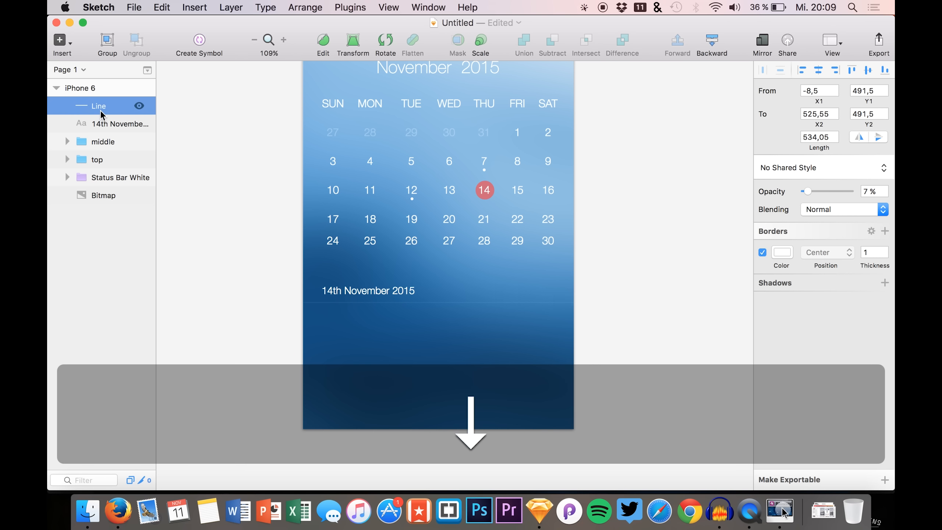
pyautogui.press('Up')
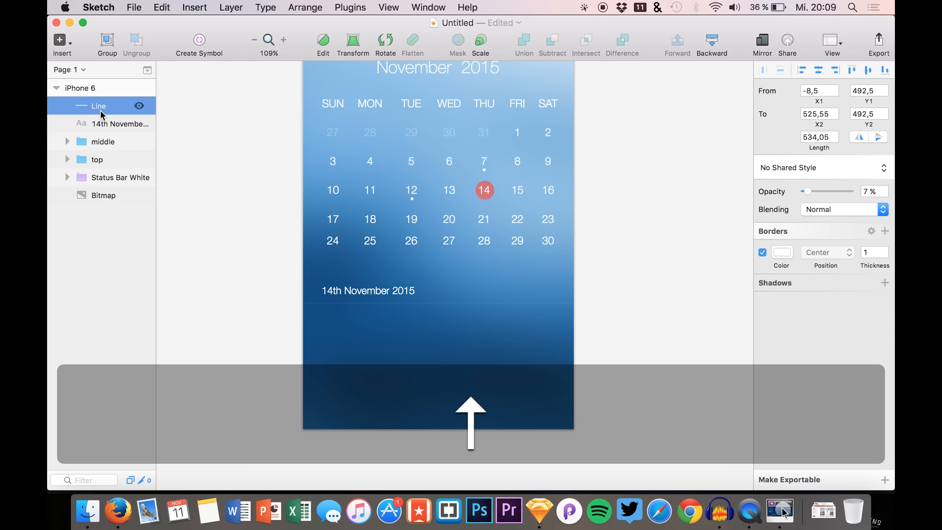
pyautogui.click(208, 264)
pyautogui.scroll(5, 347, 336)
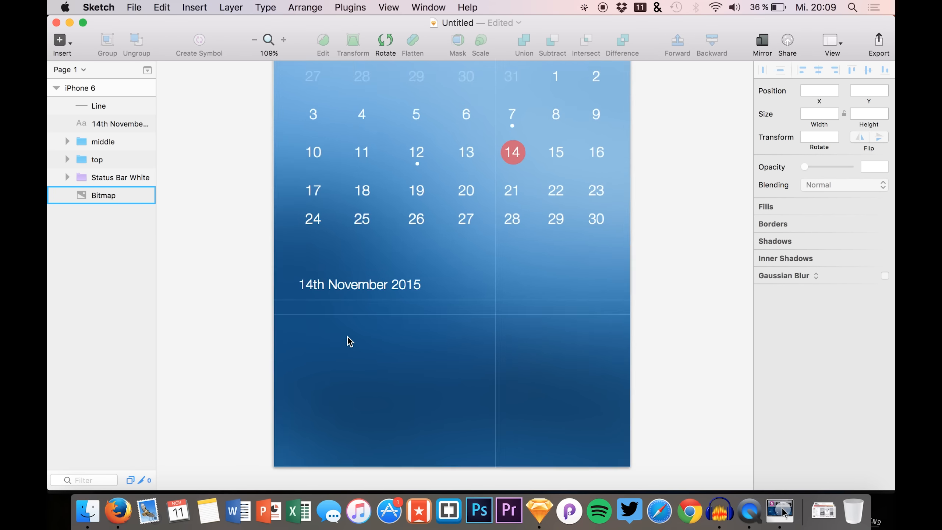
# Step: Duplicate the 14th November 2015 text and position the copy below the faint line at Y 504
pyautogui.click(111, 123)
pyautogui.press('super+c')
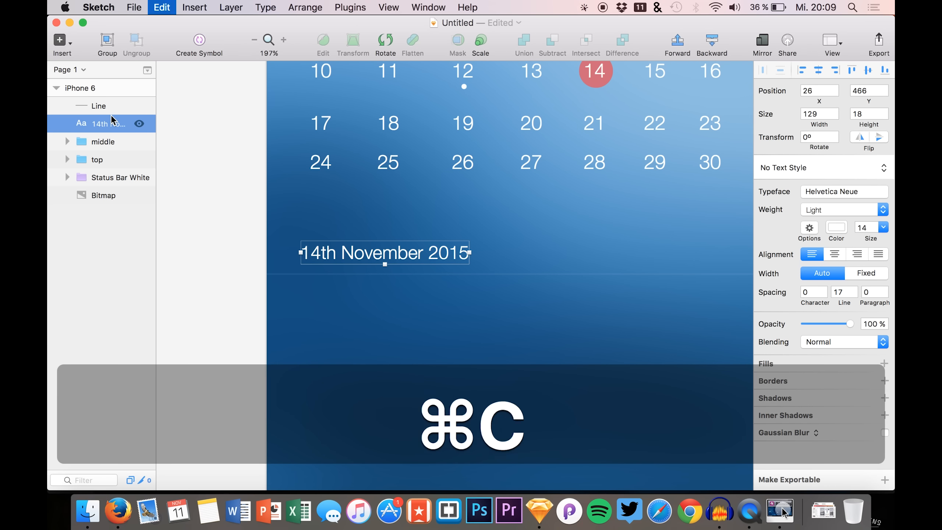
pyautogui.press('super+v')
pyautogui.hotkey('shift', 'Down')
pyautogui.hotkey('shift', 'Down')
pyautogui.hotkey('shift', 'Down')
pyautogui.hotkey('shift', 'Down')
pyautogui.hotkey('shift', 'Up')
pyautogui.hotkey('shift', 'Down')
pyautogui.scroll(-1, 192, 137)
pyautogui.scroll(-2, 191, 137)
pyautogui.press('Up')
pyautogui.press('Up')
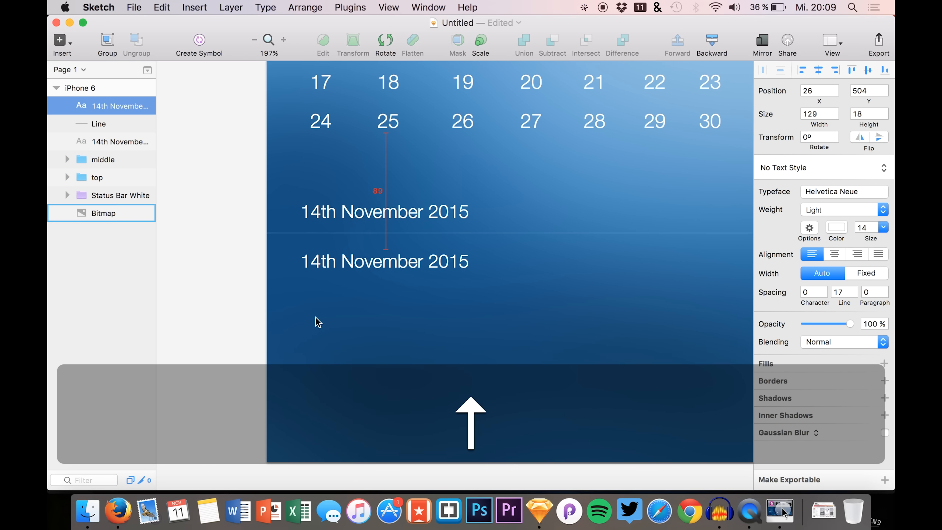
# Step: Replace the copied date text below the line with the event time 09 AM
pyautogui.doubleClick(357, 262)
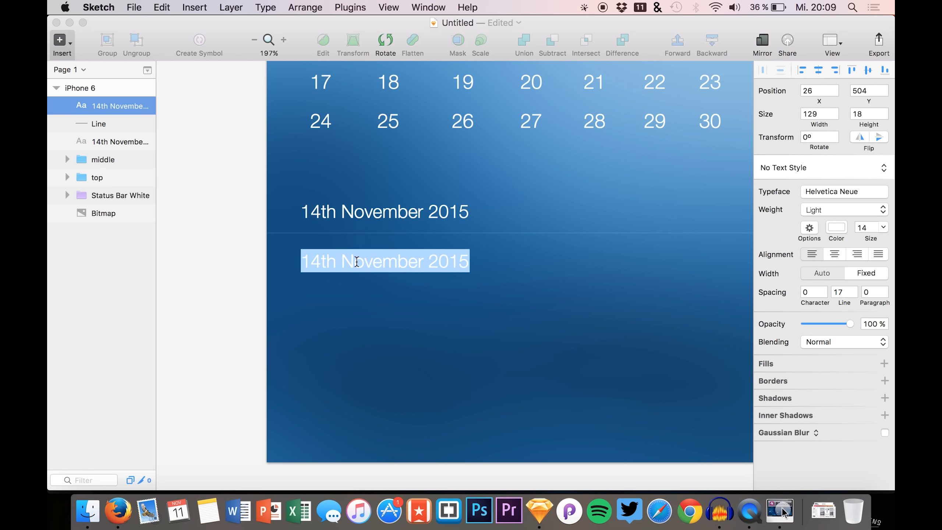
pyautogui.write('09 a')
pyautogui.press('BackSpace')
pyautogui.write('AM')
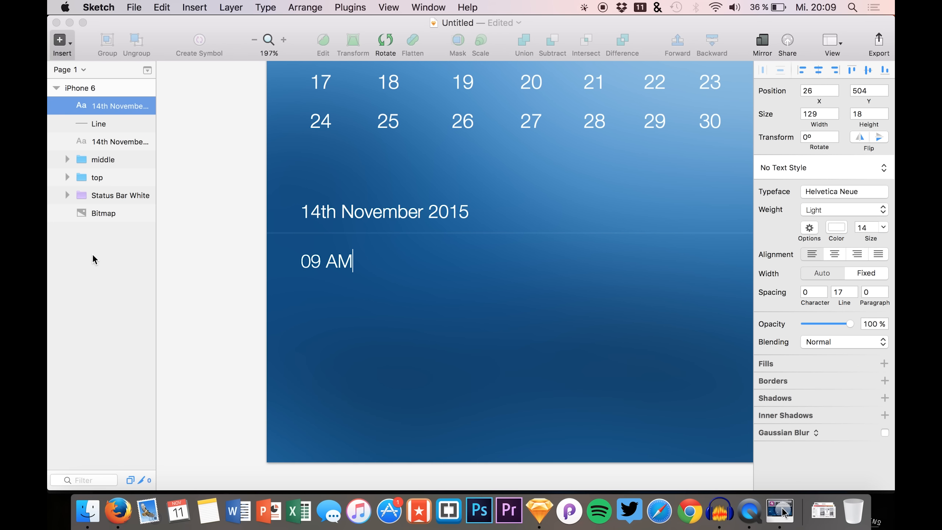
pyautogui.click(221, 253)
pyautogui.click(307, 272)
pyautogui.click(324, 262)
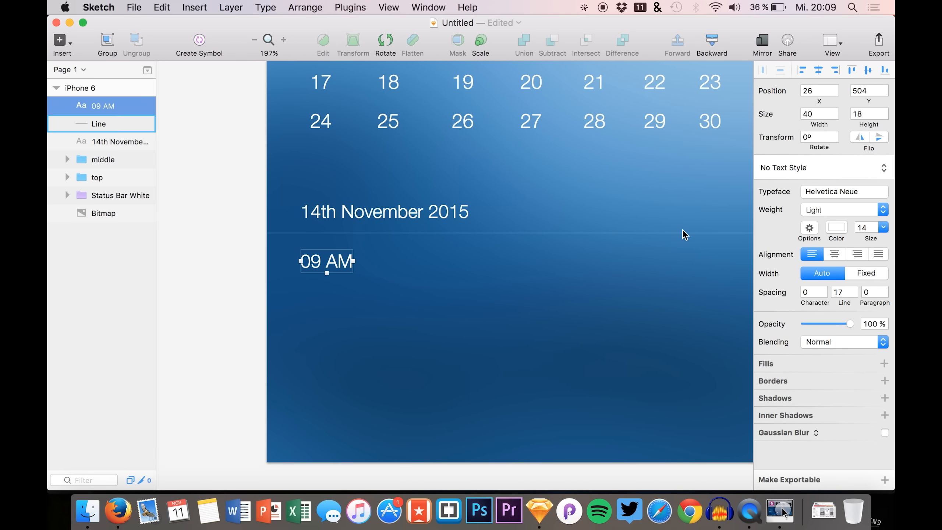
# Step: Set the font size of the 09 AM text to 9
pyautogui.moveTo(867, 241); pyautogui.dragTo(866, 244)
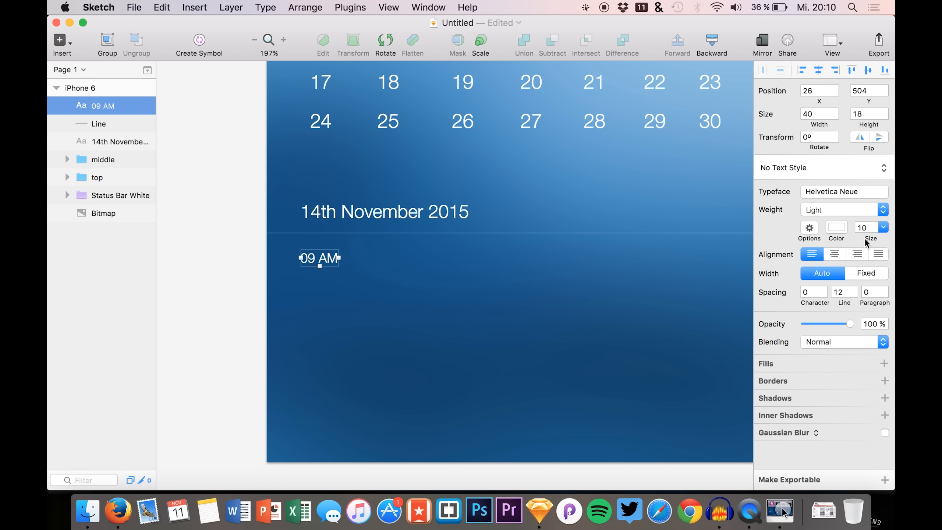
pyautogui.press('Down')
pyautogui.press('Up')
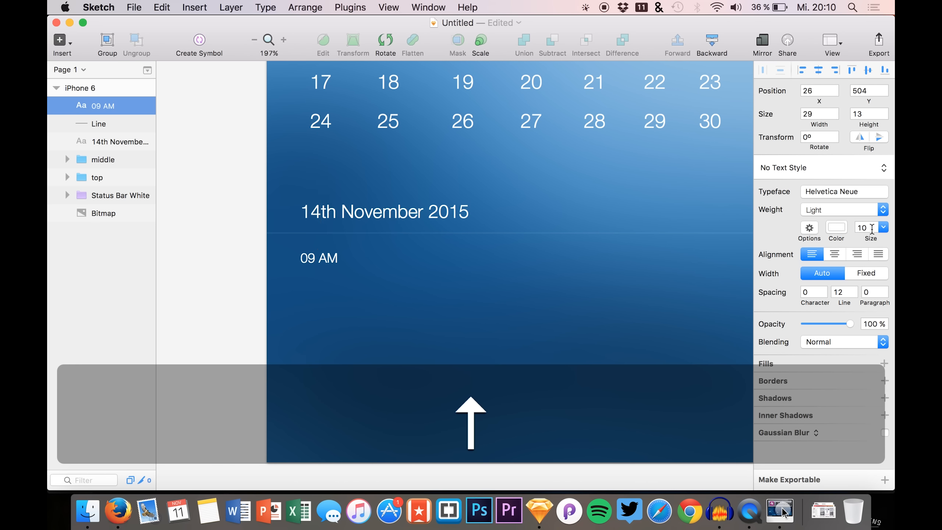
pyautogui.click(871, 228)
pyautogui.press('Down')
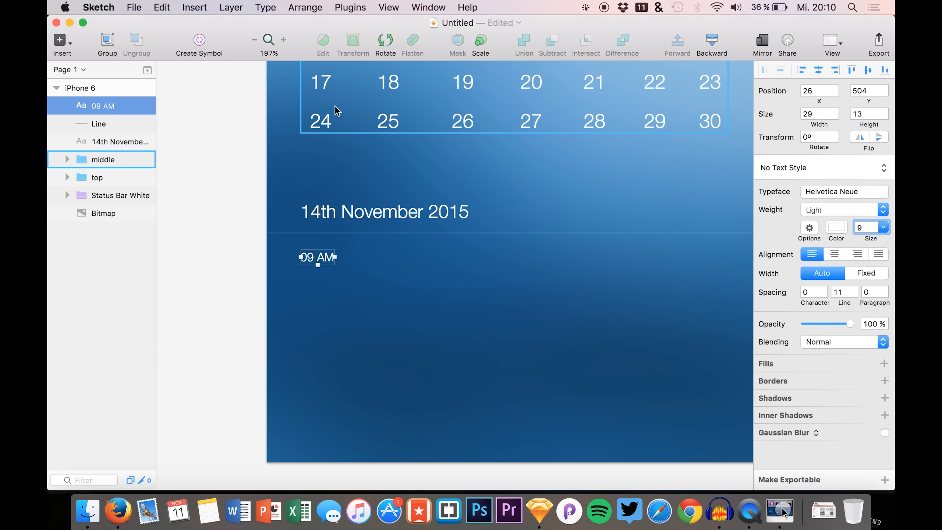
pyautogui.click(211, 166)
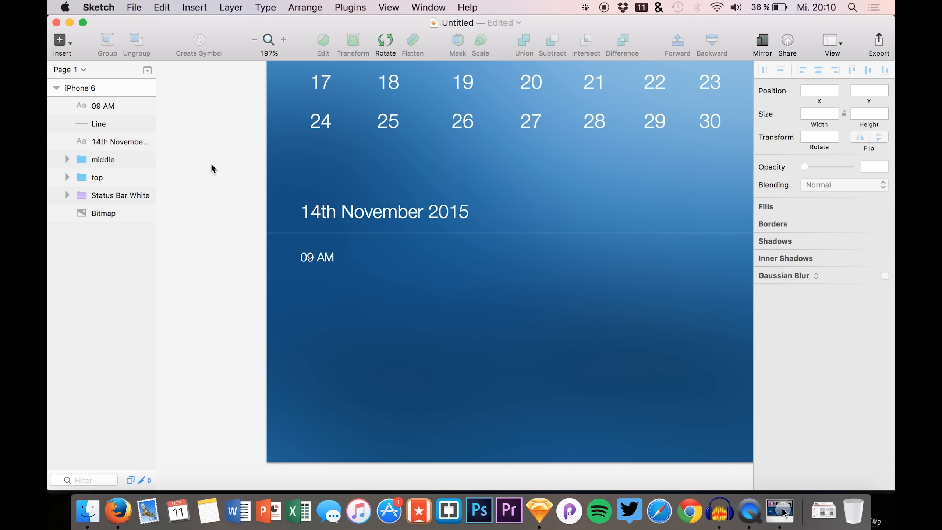
# Step: Duplicate the 09 AM text and move the copy along the same row to X 76
pyautogui.click(109, 107)
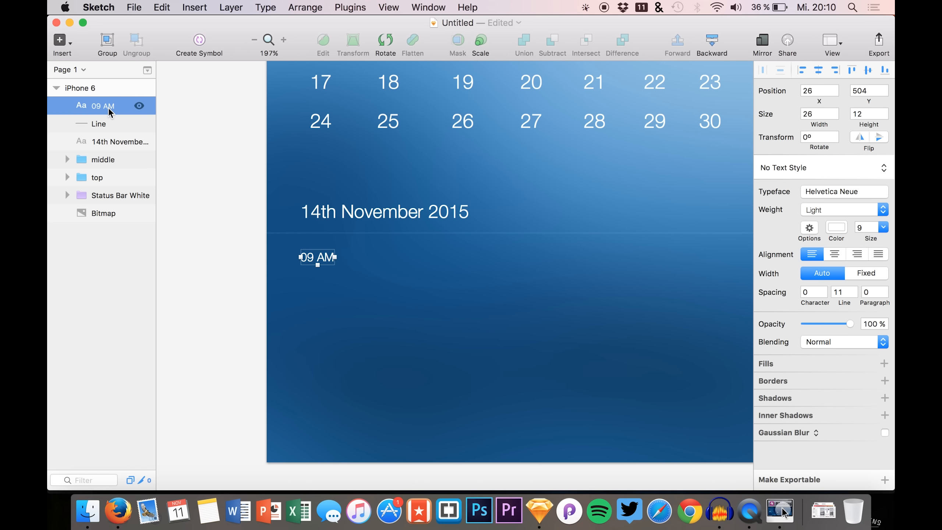
pyautogui.press('super+d')
pyautogui.hotkey('shift', 'Right')
pyautogui.hotkey('shift', 'Right')
pyautogui.hotkey('shift', 'Right')
pyautogui.hotkey('shift', 'Right')
pyautogui.hotkey('shift', 'Right')
pyautogui.hotkey('shift', 'Right')
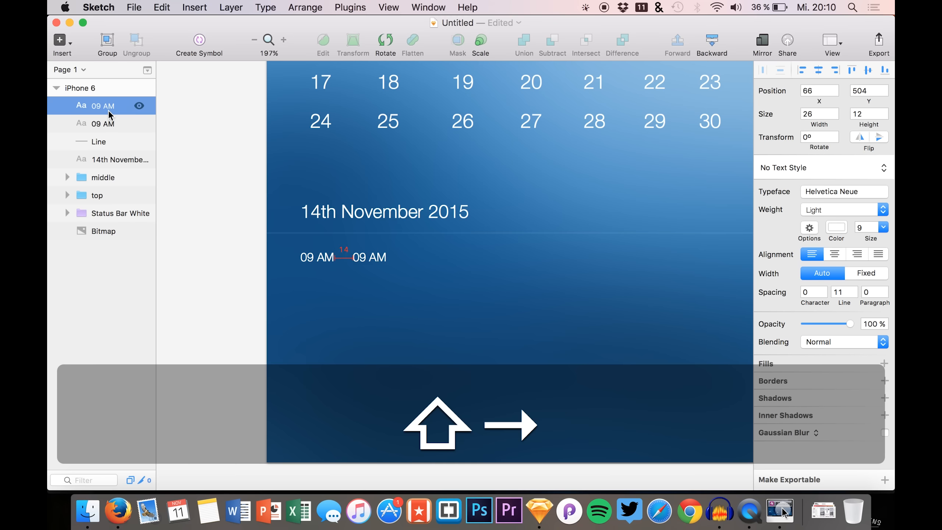
pyautogui.hotkey('shift', 'Left')
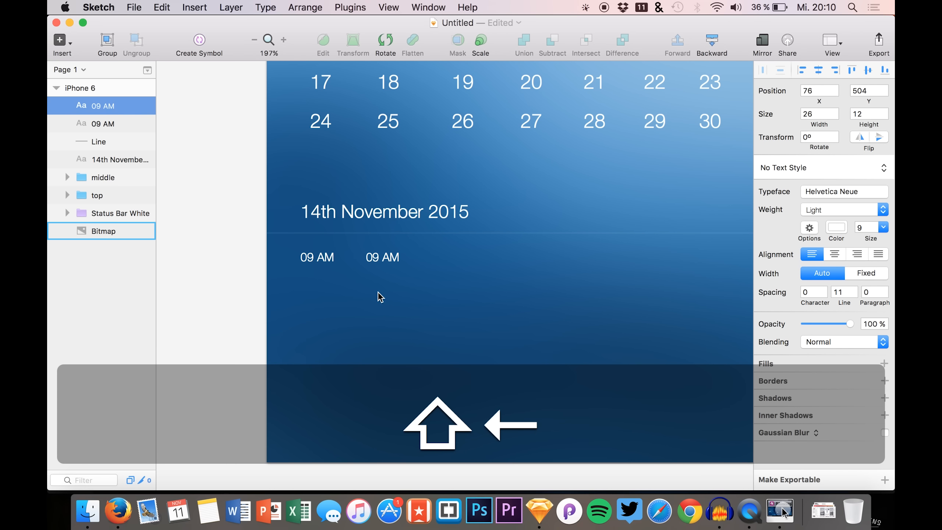
# Step: Set the copied time text to size 14 and replace it with an event title for a dinner with a named friend
pyautogui.moveTo(871, 239); pyautogui.dragTo(870, 239)
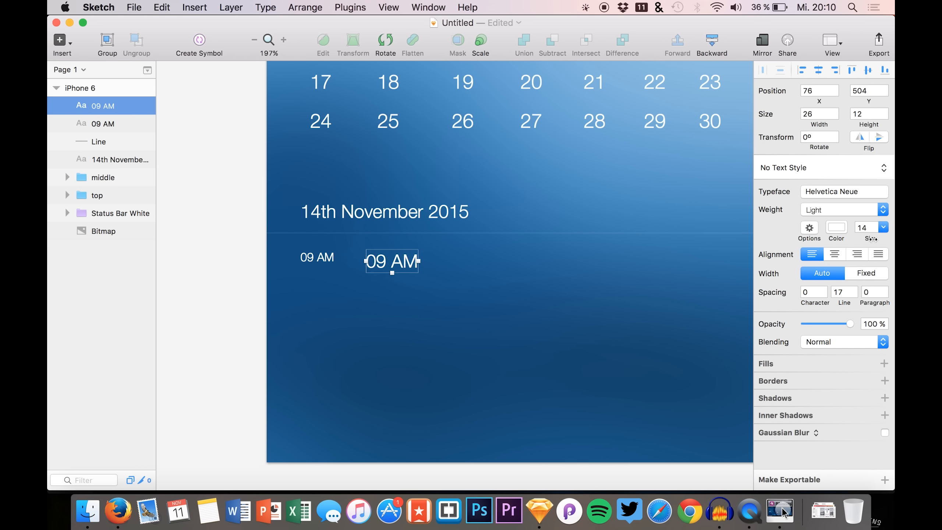
pyautogui.click(380, 217)
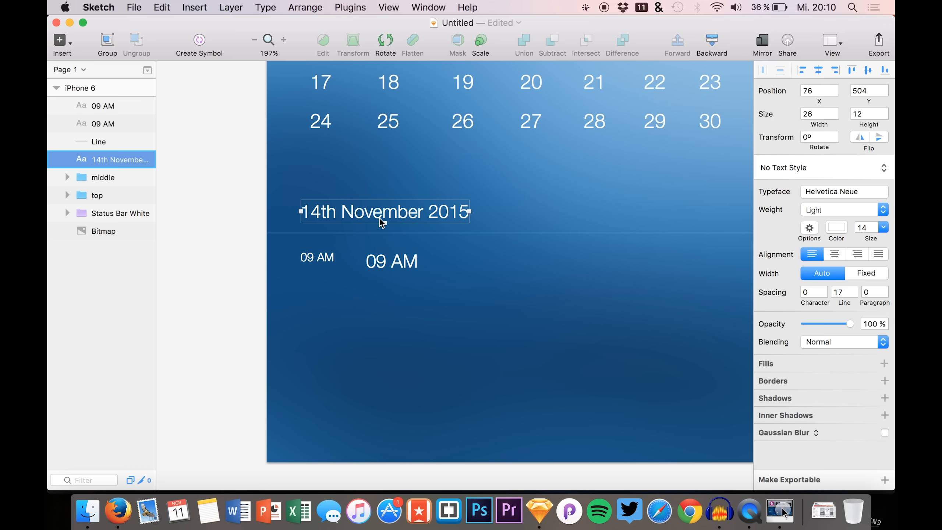
pyautogui.doubleClick(385, 255)
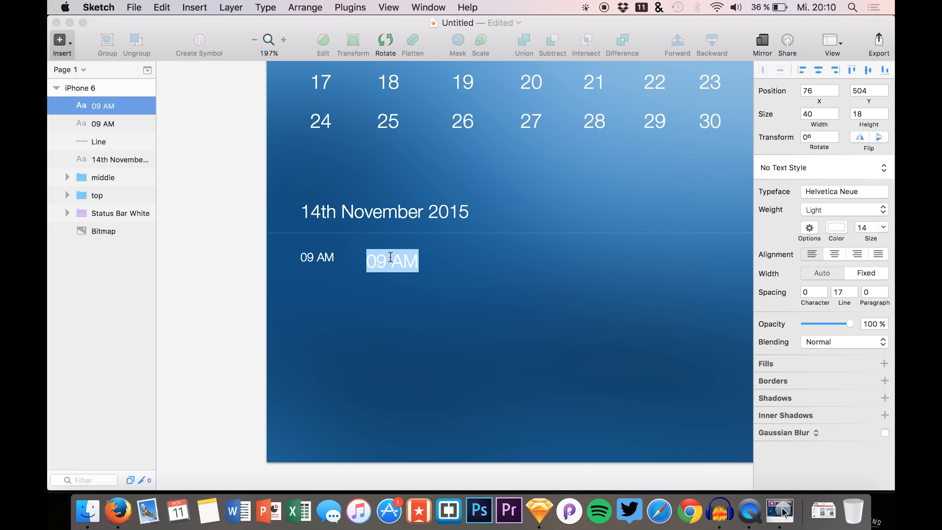
pyautogui.write('Dinner with Katy')
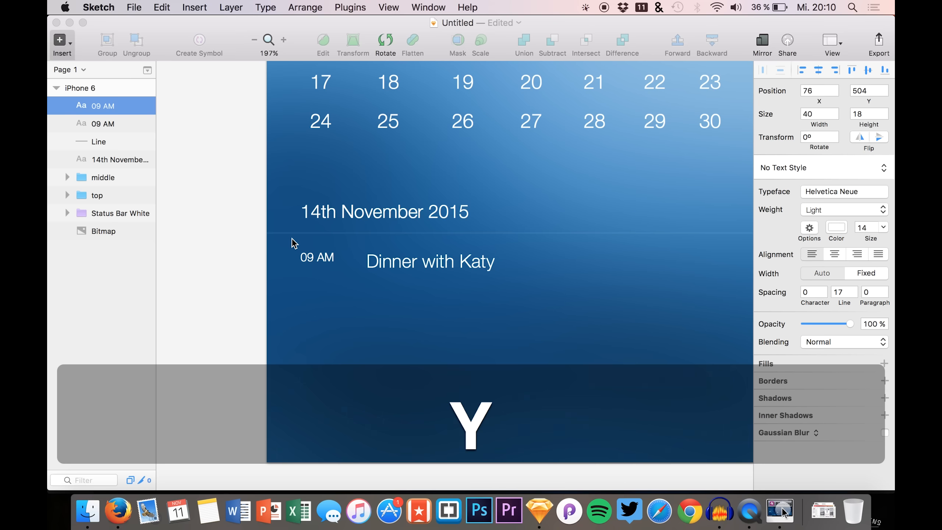
pyautogui.click(102, 123)
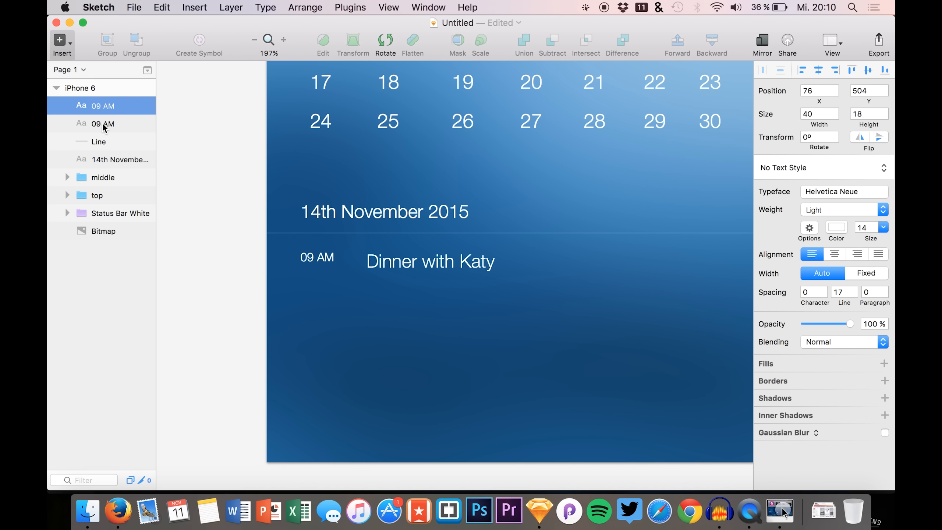
# Step: Duplicate the dinner title and place the copy directly beneath the original at Y 522
pyautogui.click(102, 112)
pyautogui.press('super+c')
pyautogui.press('super+v')
pyautogui.hotkey('shift', 'Down')
pyautogui.hotkey('shift', 'Down')
pyautogui.hotkey('shift', 'Down')
pyautogui.hotkey('shift', 'Up')
pyautogui.press('Up')
pyautogui.press('Up')
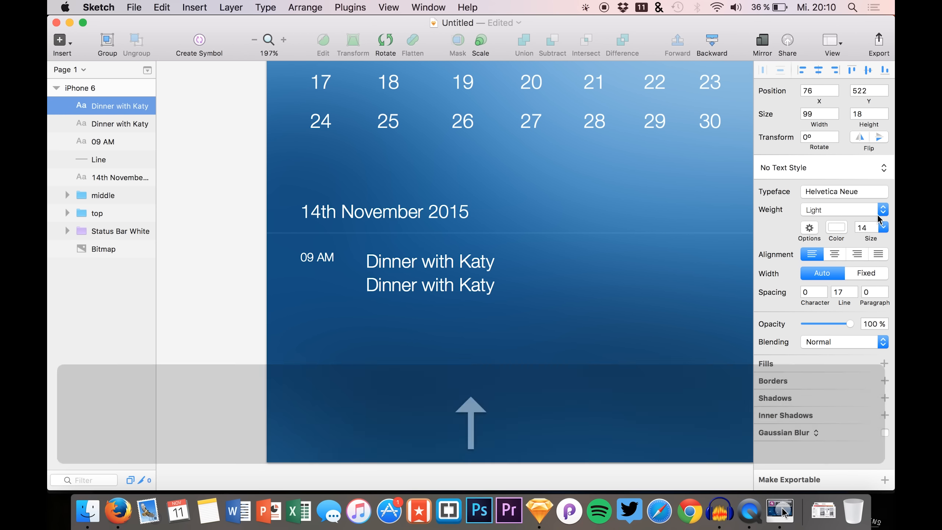
# Step: Reduce the lower title copy to font size 11 and lower its opacity to 49%
pyautogui.moveTo(877, 238); pyautogui.dragTo(875, 241)
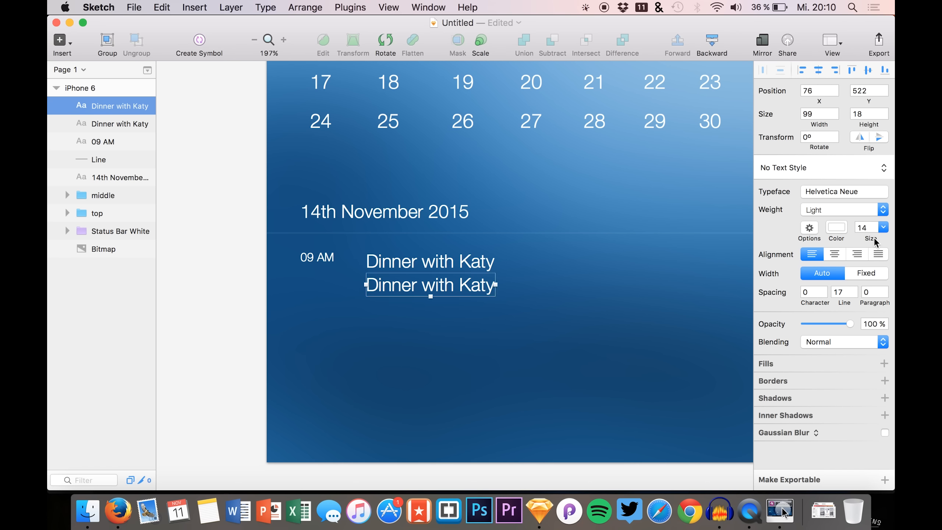
pyautogui.click(859, 228)
pyautogui.press('Down')
pyautogui.press('Down')
pyautogui.press('Down')
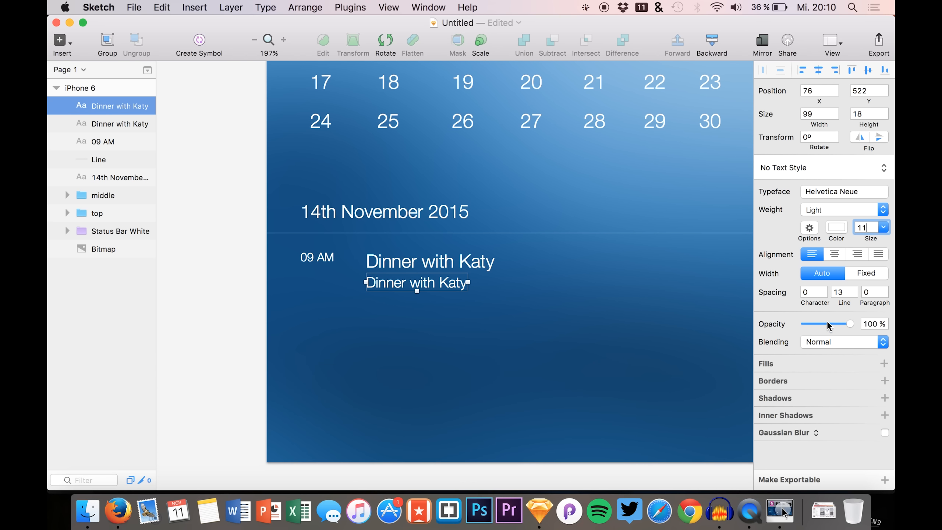
pyautogui.moveTo(828, 322); pyautogui.dragTo(827, 324)
# Step: Replace the smaller, faded text beneath the dinner title with Restaurant Barcelona
pyautogui.click(404, 281)
pyautogui.doubleClick(406, 285)
pyautogui.press('shift')
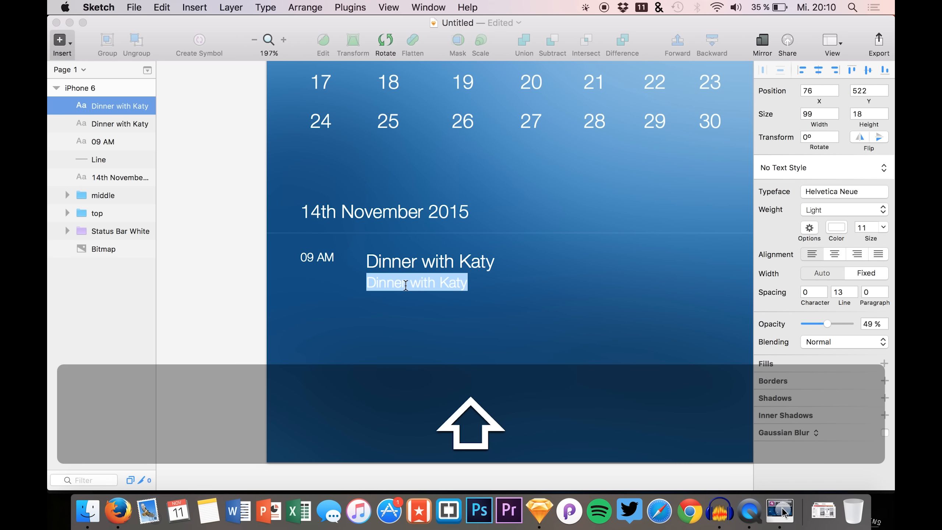
pyautogui.write('Restaurant Barcelona')
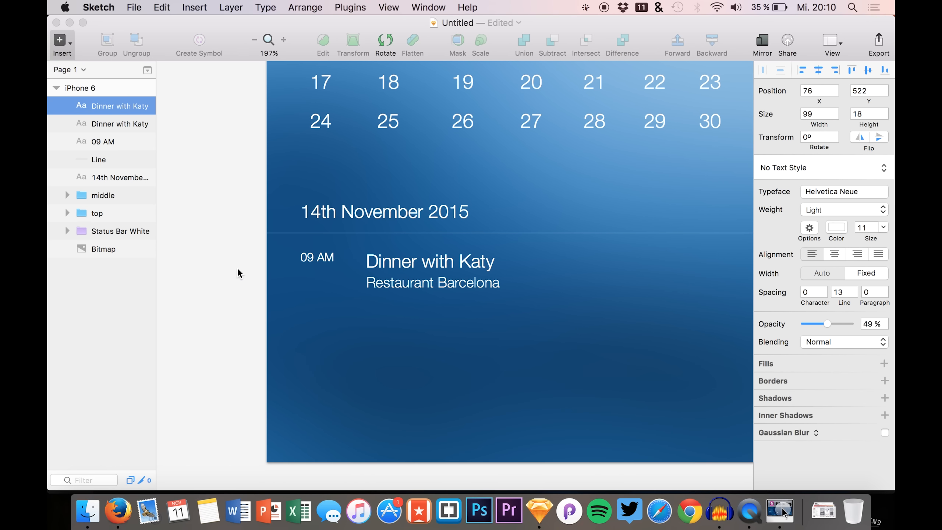
pyautogui.click(225, 265)
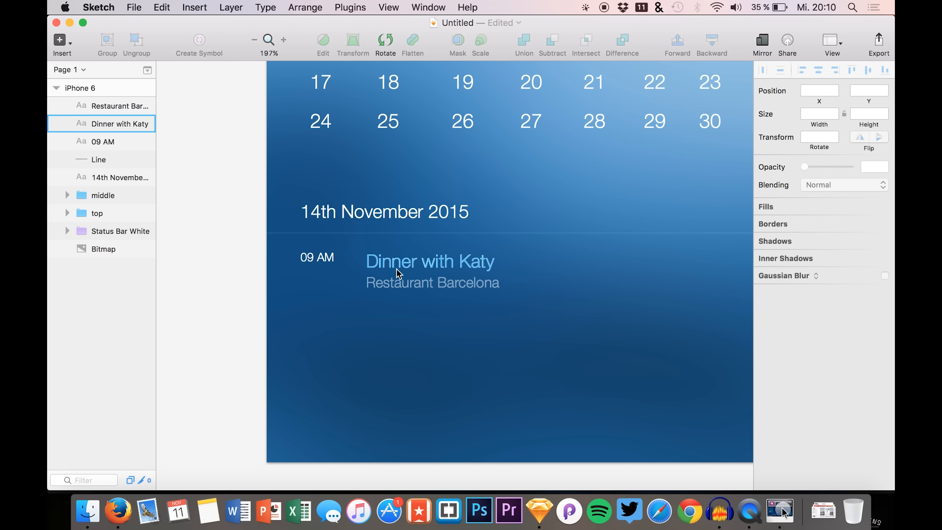
# Step: Give the Restaurant Barcelona text a thinner Helvetica Neue weight
pyautogui.click(390, 282)
pyautogui.click(822, 211)
pyautogui.click(811, 223)
pyautogui.click(176, 290)
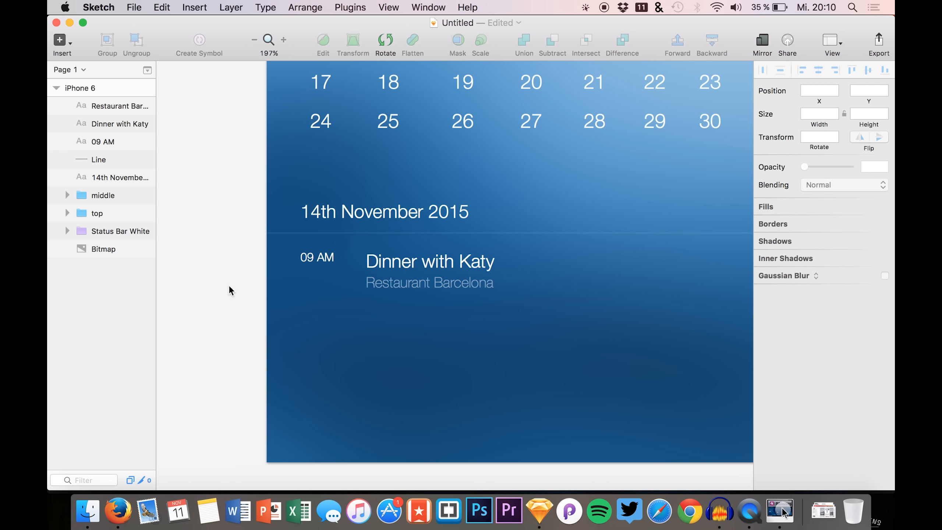
pyautogui.scroll(-5, 206, 300)
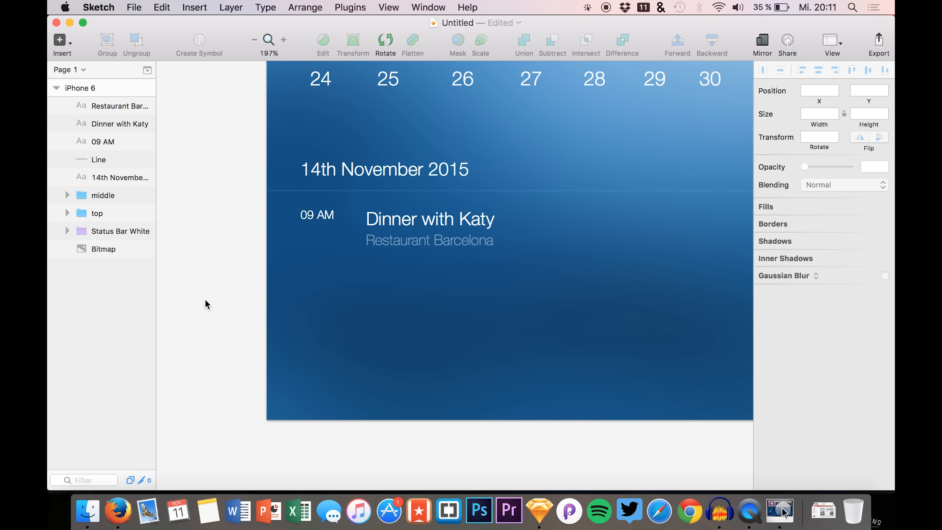
pyautogui.click(104, 154)
pyautogui.click(103, 147)
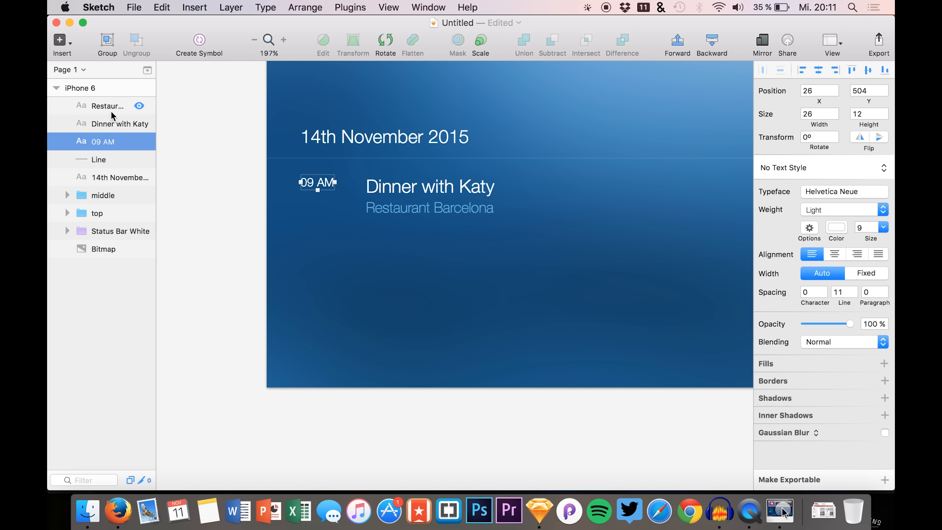
pyautogui.keyDown('shift'); pyautogui.click(111, 111); pyautogui.keyUp('shift')
pyautogui.press('super+v')
pyautogui.hotkey('shift', 'Down')
pyautogui.hotkey('shift', 'Down')
pyautogui.hotkey('shift', 'Down')
pyautogui.hotkey('shift', 'Down')
pyautogui.hotkey('shift', 'Down')
pyautogui.hotkey('shift', 'Down')
pyautogui.hotkey('shift', 'Down')
pyautogui.hotkey('shift', 'Down')
pyautogui.hotkey('shift', 'Down')
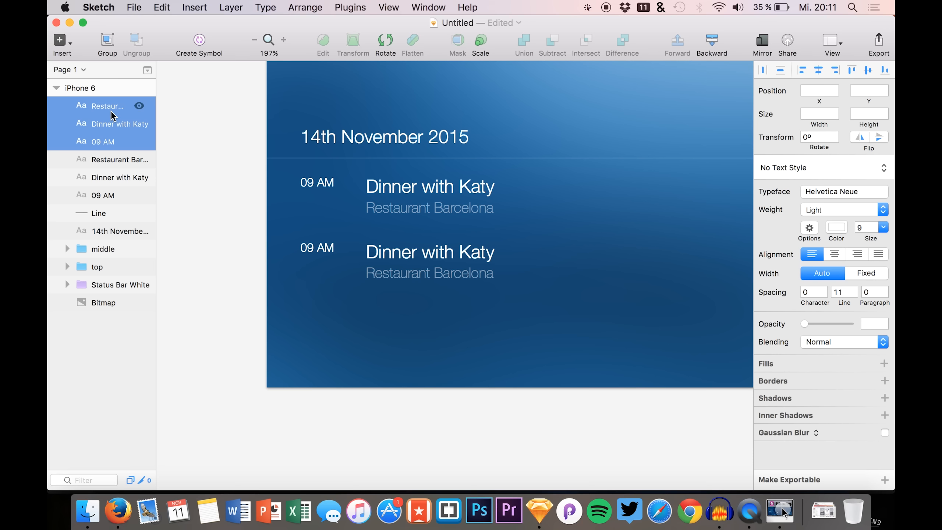
pyautogui.press('super+z')
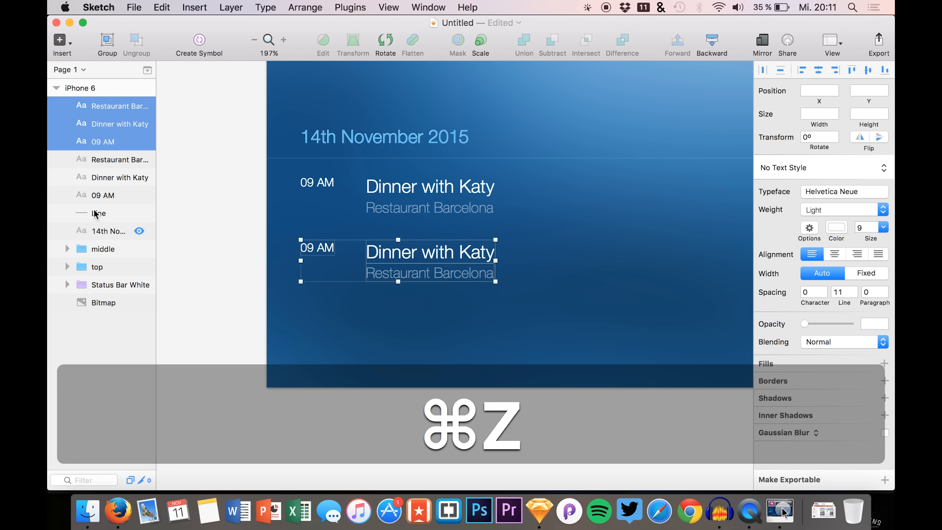
pyautogui.click(99, 213)
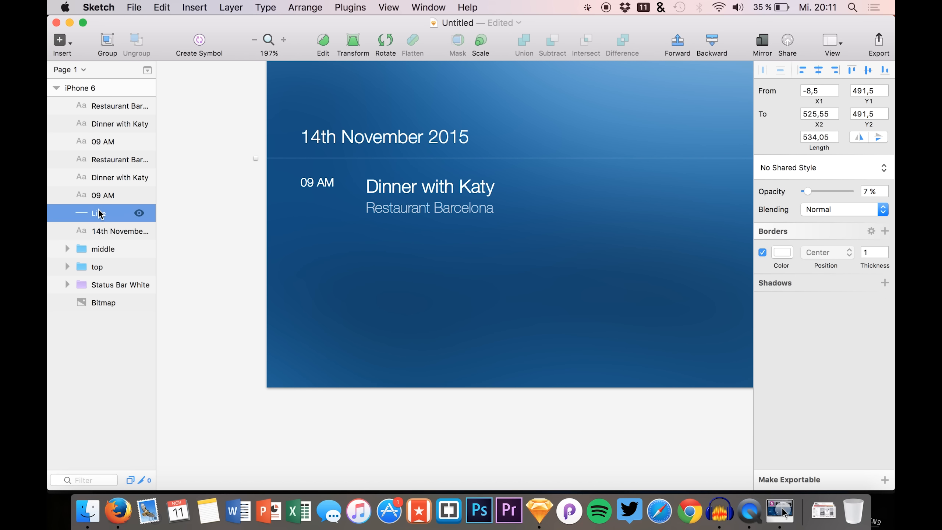
pyautogui.press('super+z')
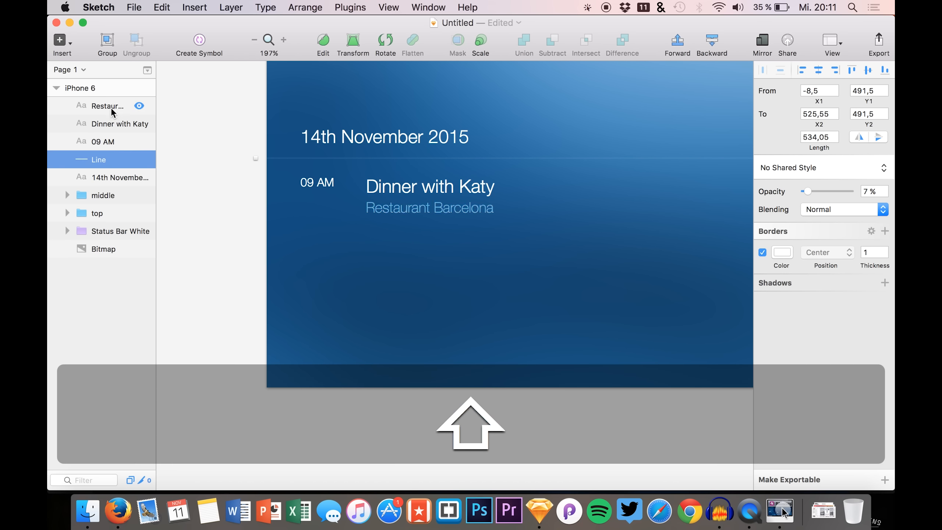
# Step: Duplicate the faint line together with the time, title and venue texts, and place the copy below the first event, its time text at Y 564
pyautogui.keyDown('shift'); pyautogui.click(110, 111); pyautogui.keyUp('shift')
pyautogui.press('super+v')
pyautogui.hotkey('shift', 'Down')
pyautogui.hotkey('shift', 'Down')
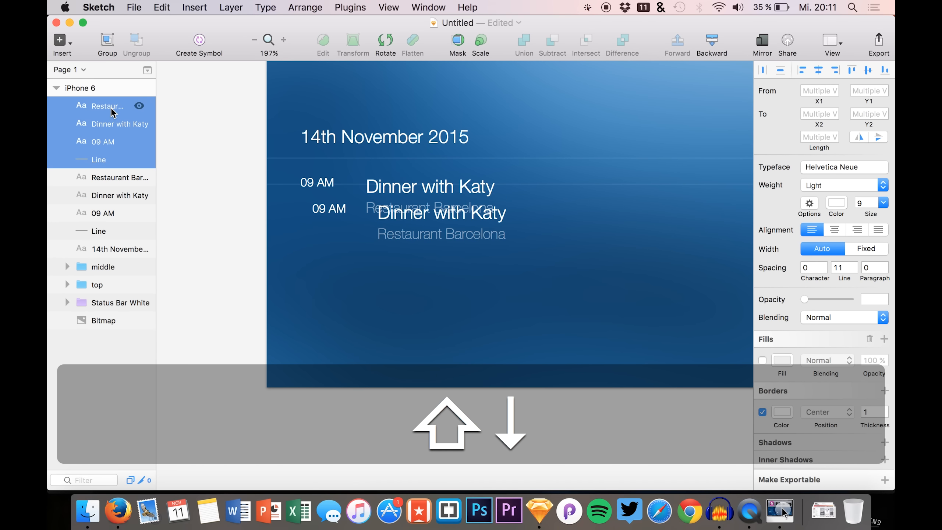
pyautogui.hotkey('shift', 'Left')
pyautogui.hotkey('shift', 'Down')
pyautogui.hotkey('shift', 'Down')
pyautogui.hotkey('shift', 'Down')
pyautogui.hotkey('shift', 'Down')
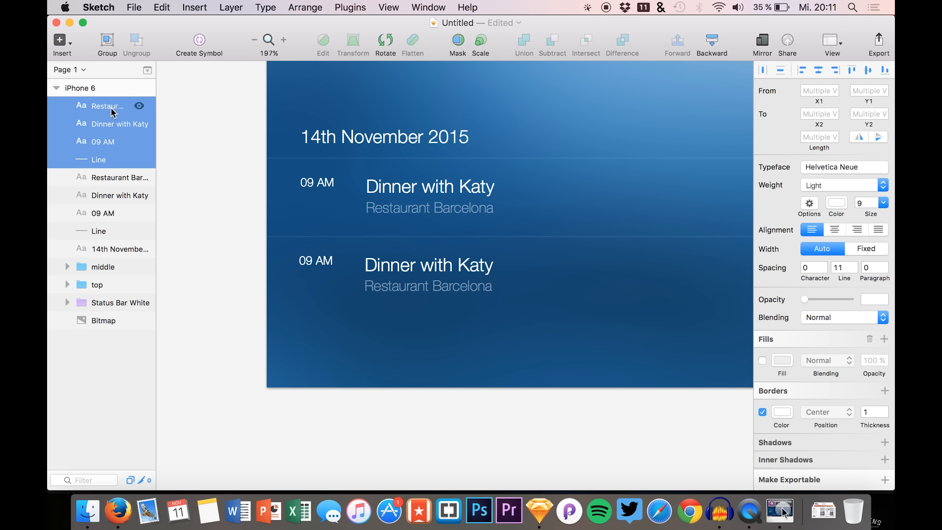
# Step: Paste a third event entry with its separator line below the second one, matching the spacing between the first two
pyautogui.press('super+v')
pyautogui.hotkey('shift', 'Down')
pyautogui.hotkey('shift', 'Down')
pyautogui.hotkey('shift', 'Left')
pyautogui.hotkey('shift', 'Down')
pyautogui.hotkey('shift', 'Down')
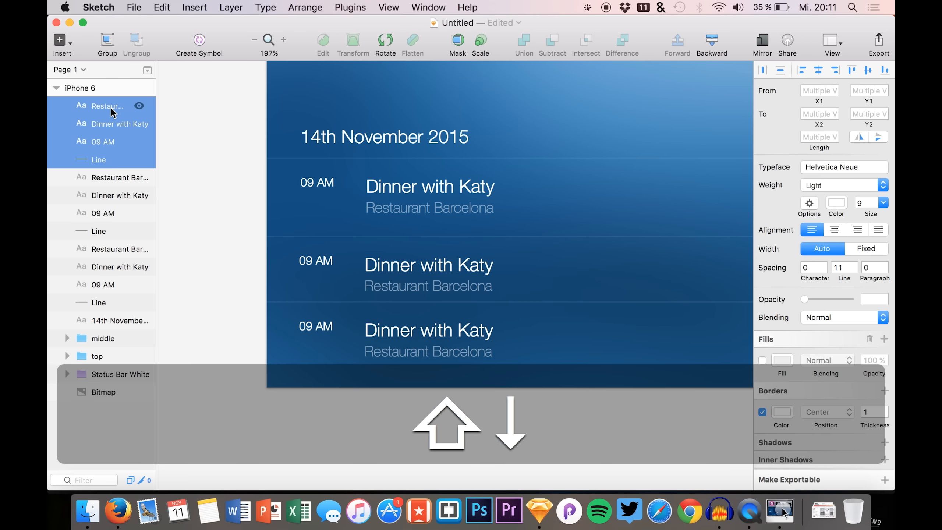
pyautogui.hotkey('shift', 'Down')
# Step: Change the second event's time to 11 AM
pyautogui.scroll(3, 218, 236)
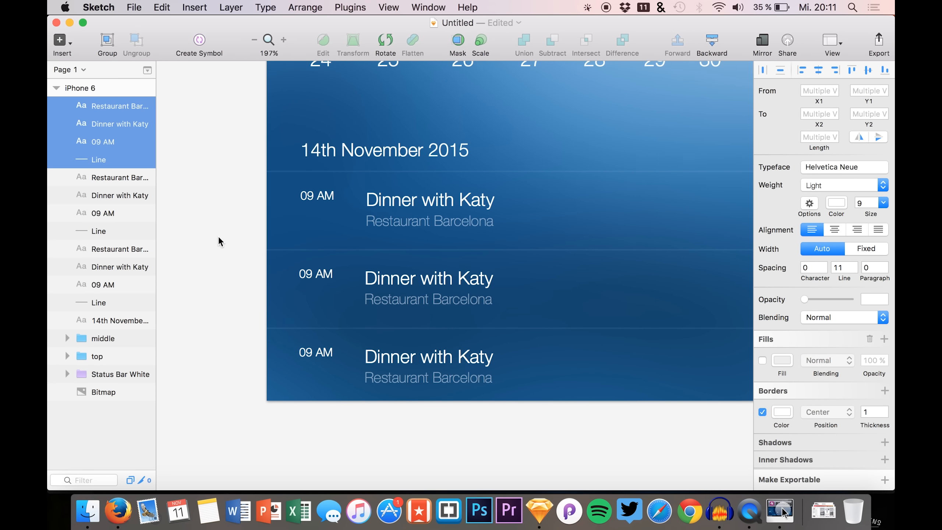
pyautogui.click(316, 292)
pyautogui.doubleClick(311, 292)
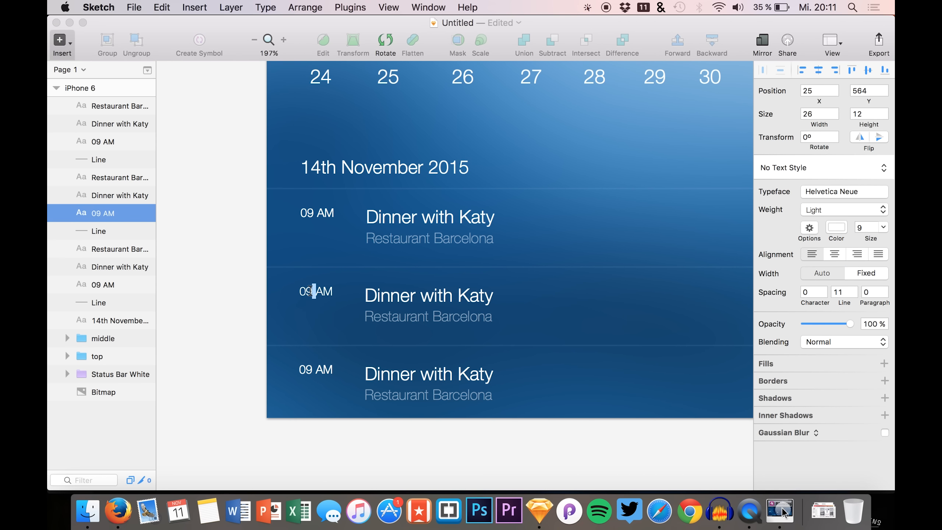
pyautogui.write('10')
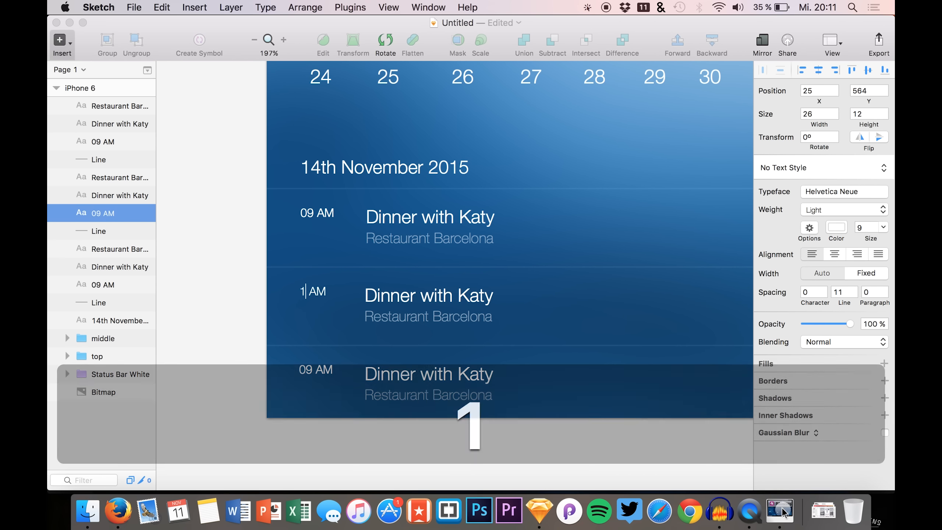
pyautogui.press('BackSpace')
pyautogui.write('1')
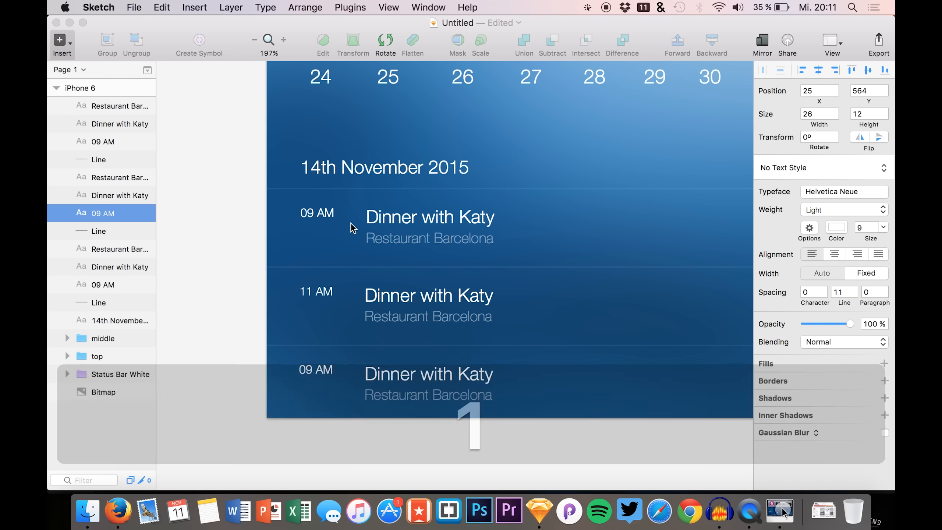
# Step: Change the first event's time to 09 PM
pyautogui.click(314, 214)
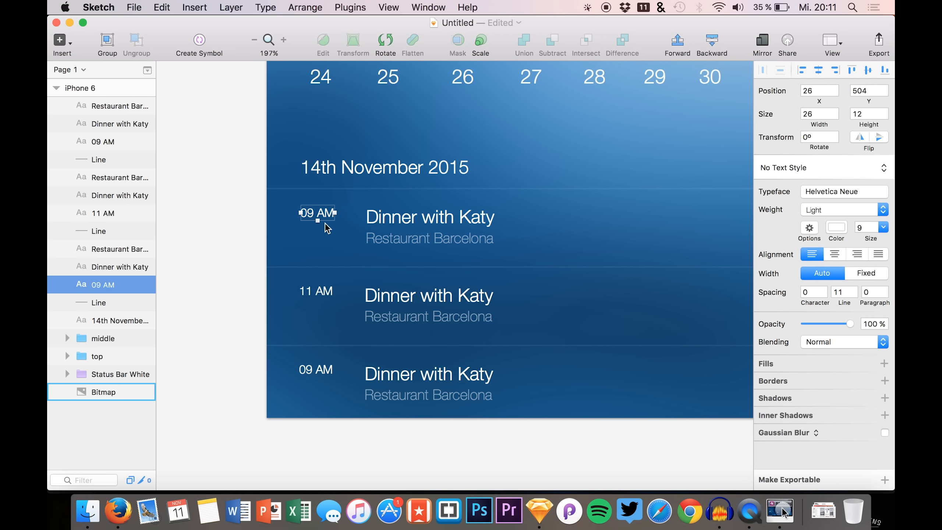
pyautogui.doubleClick(326, 213)
pyautogui.write('PM')
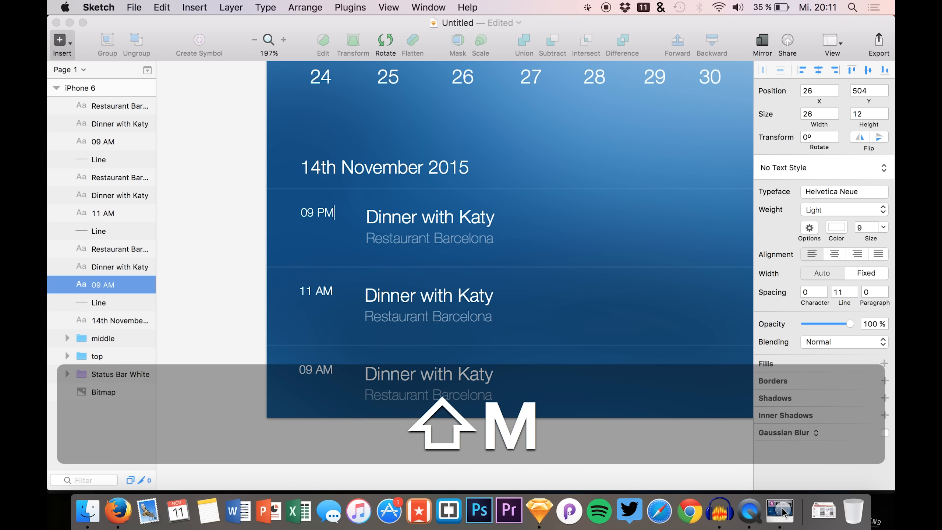
# Step: Change the second event's time to 10 PM
pyautogui.click(314, 291)
pyautogui.scroll(-2, 314, 308)
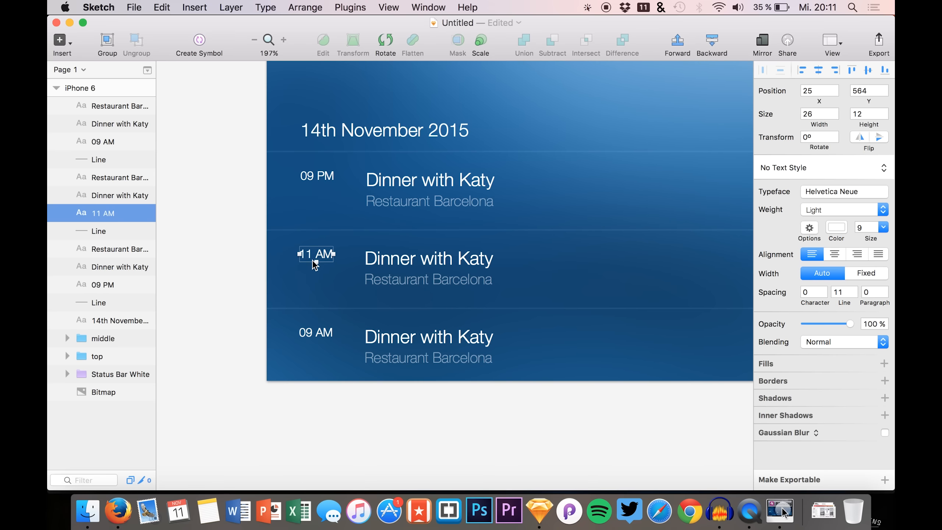
pyautogui.doubleClick(309, 255)
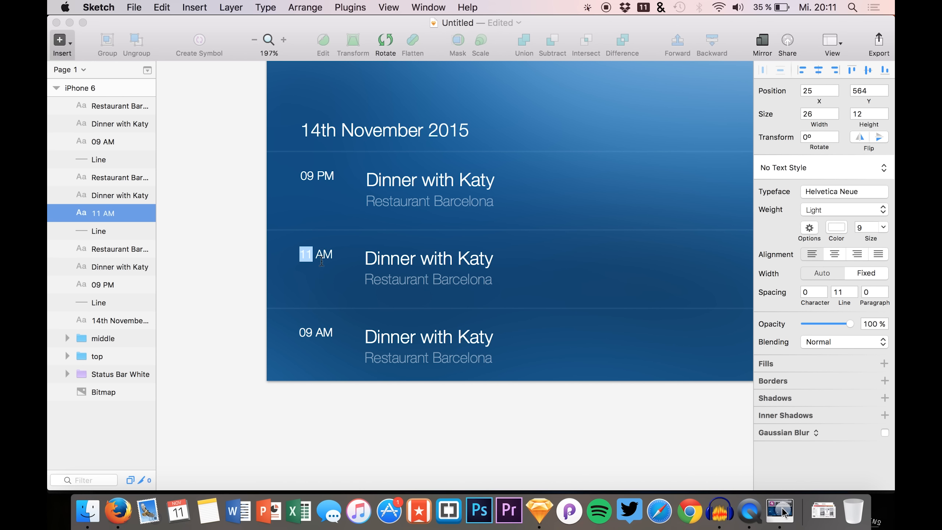
pyautogui.write('10')
pyautogui.doubleClick(326, 253)
pyautogui.write('PM')
# Step: Replace the second event's title with Sleep and its faded venue text with Bed
pyautogui.click(402, 265)
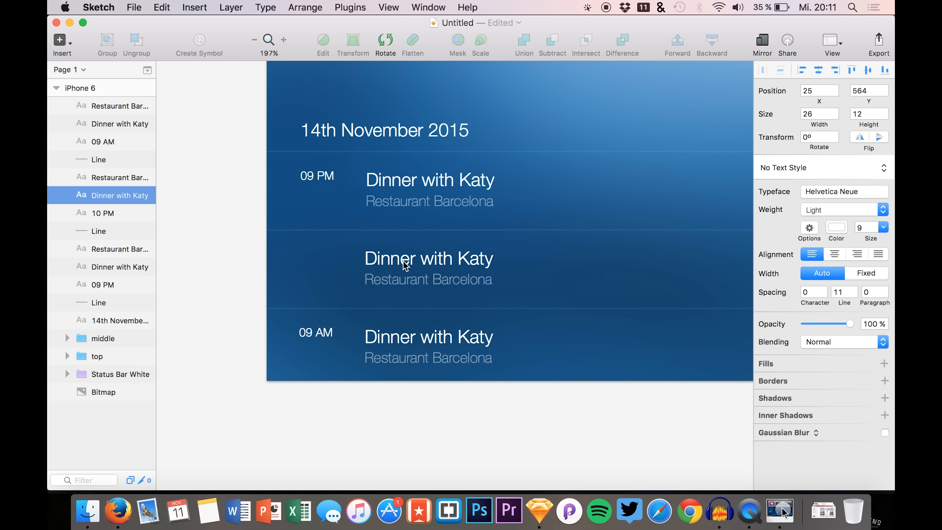
pyautogui.doubleClick(403, 263)
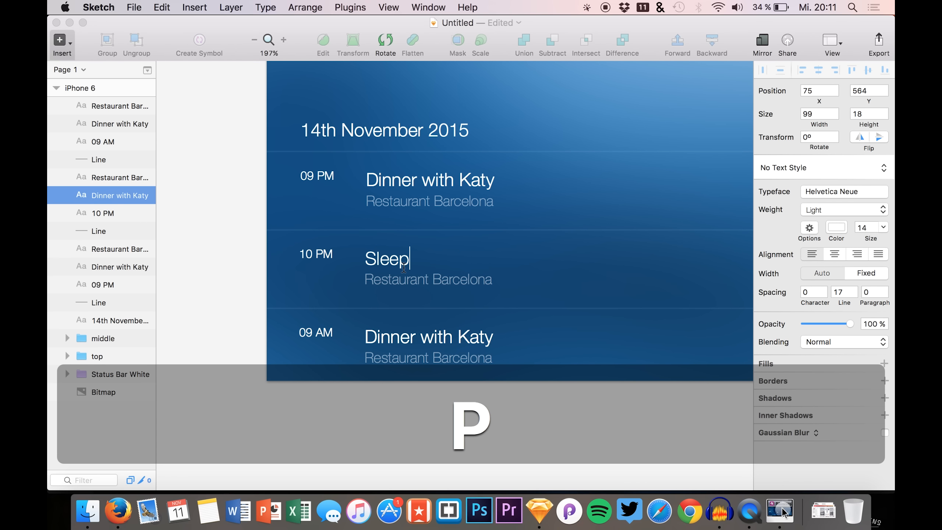
pyautogui.click(374, 295)
pyautogui.click(385, 282)
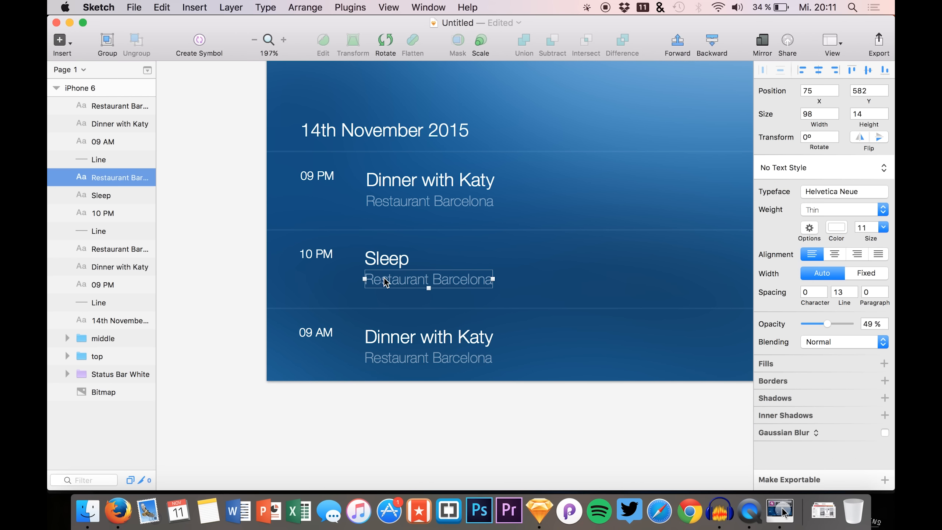
pyautogui.doubleClick(384, 279)
pyautogui.write('Bed')
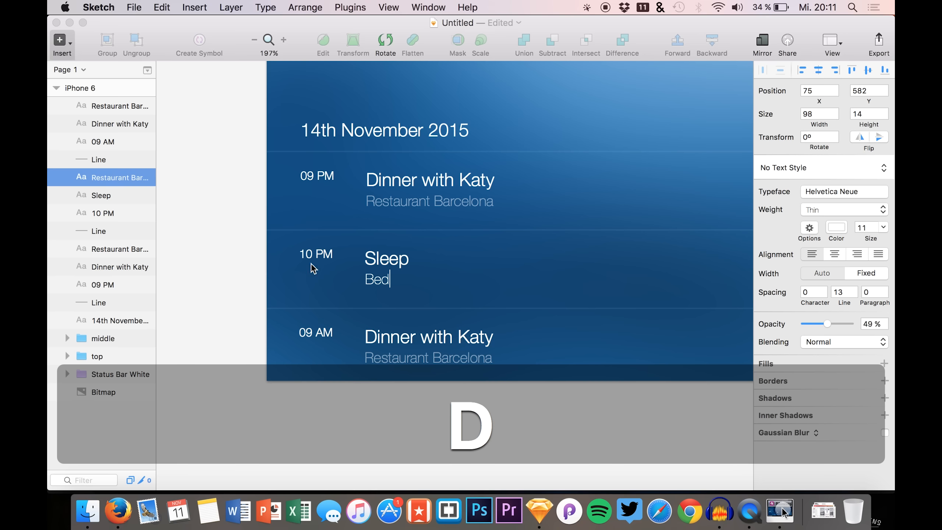
pyautogui.click(237, 260)
# Step: Set the third event's time to 11 PM and replace its title with SLEEP!
pyautogui.doubleClick(324, 335)
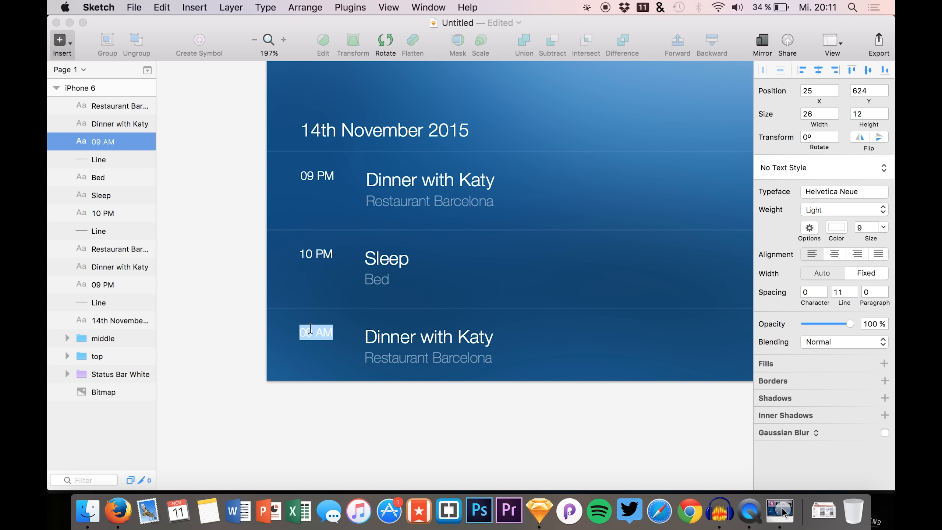
pyautogui.write('11 PM')
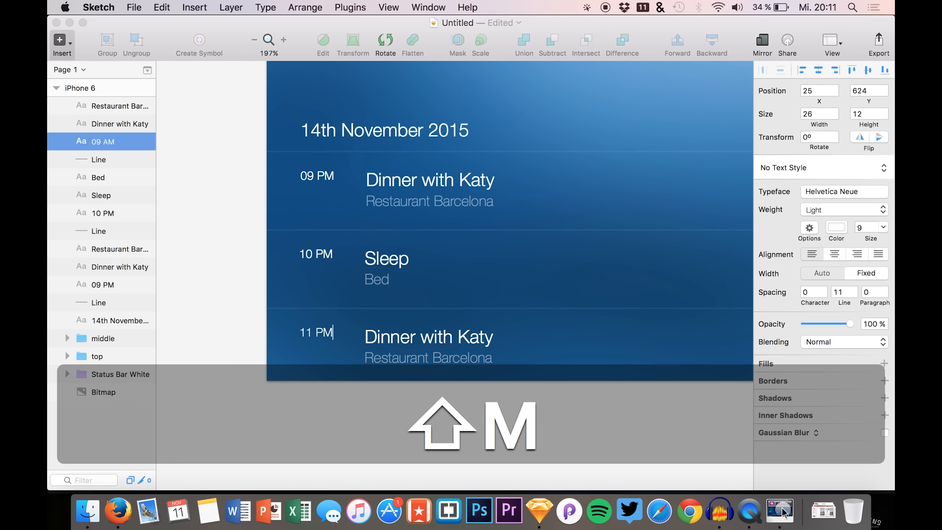
pyautogui.click(406, 353)
pyautogui.click(406, 337)
pyautogui.doubleClick(406, 337)
pyautogui.write('SE')
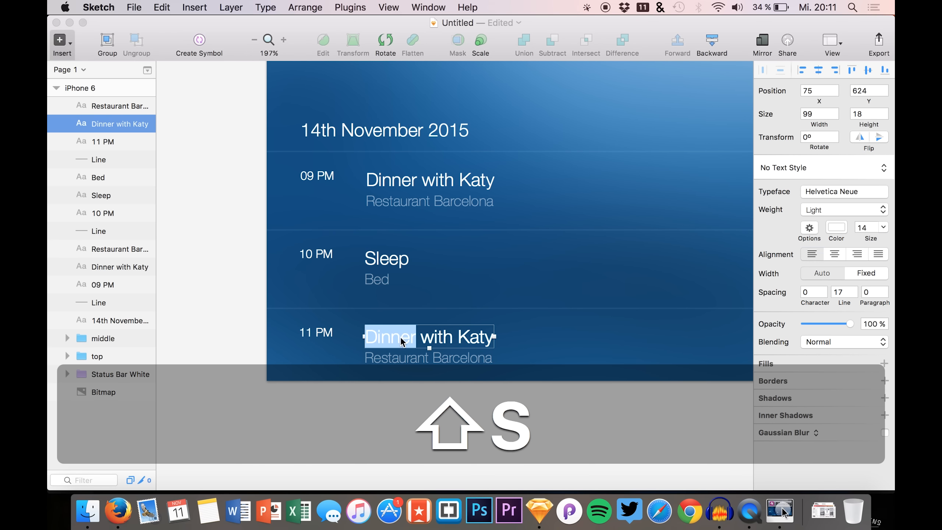
pyautogui.write('EP!')
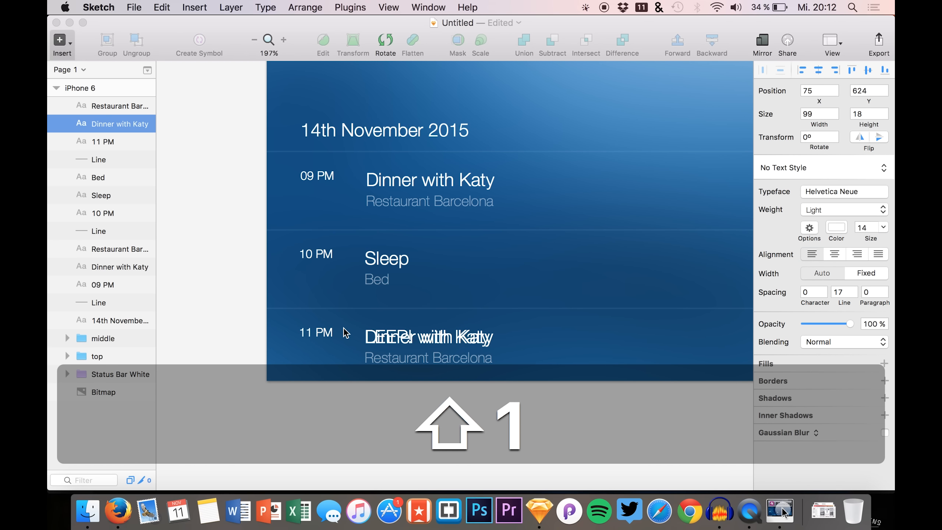
pyautogui.press('BackSpace')
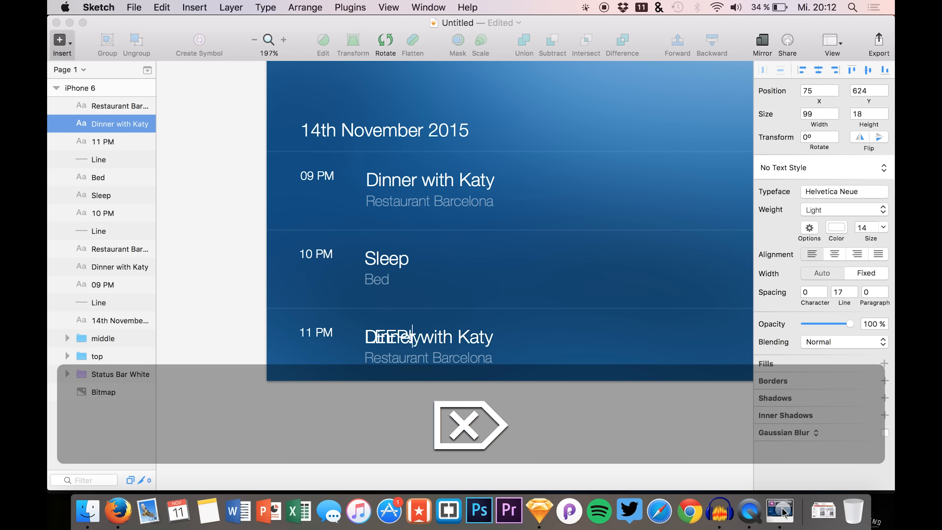
pyautogui.click(228, 269)
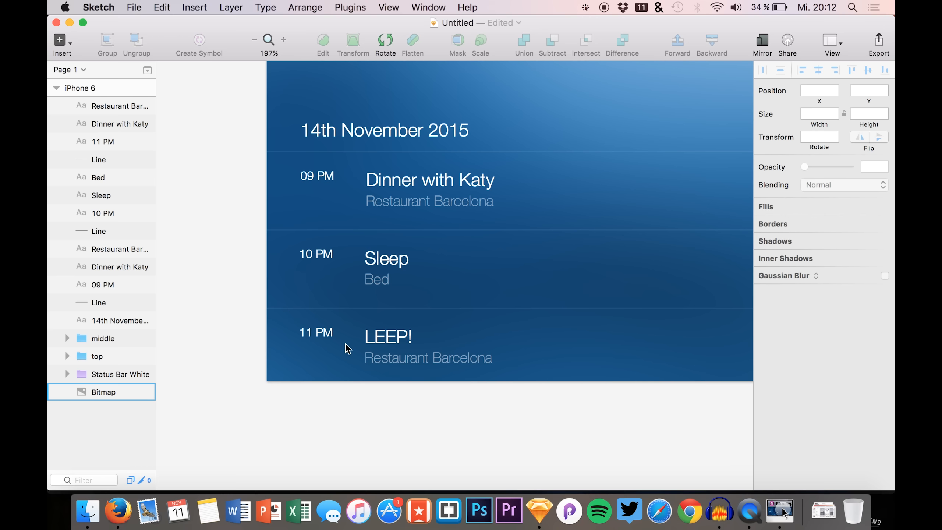
pyautogui.doubleClick(372, 342)
pyautogui.press('Left')
pyautogui.write('S')
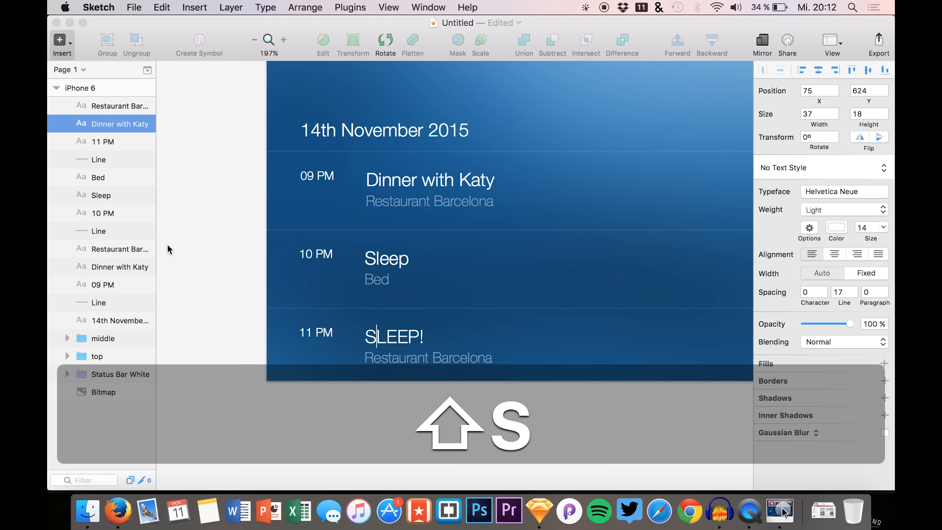
pyautogui.click(166, 243)
# Step: Replace the third event's faded venue text with Bed :D
pyautogui.click(377, 360)
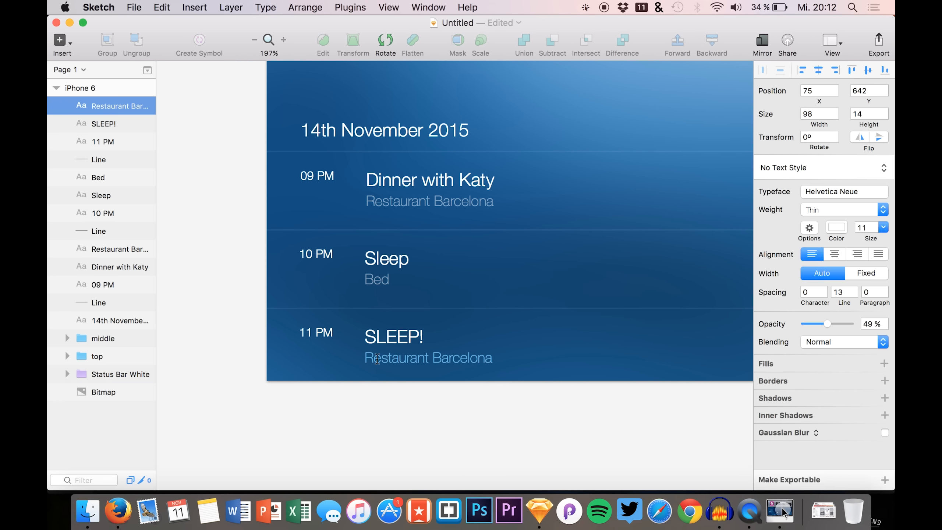
pyautogui.doubleClick(377, 359)
pyautogui.write('Bed :D')
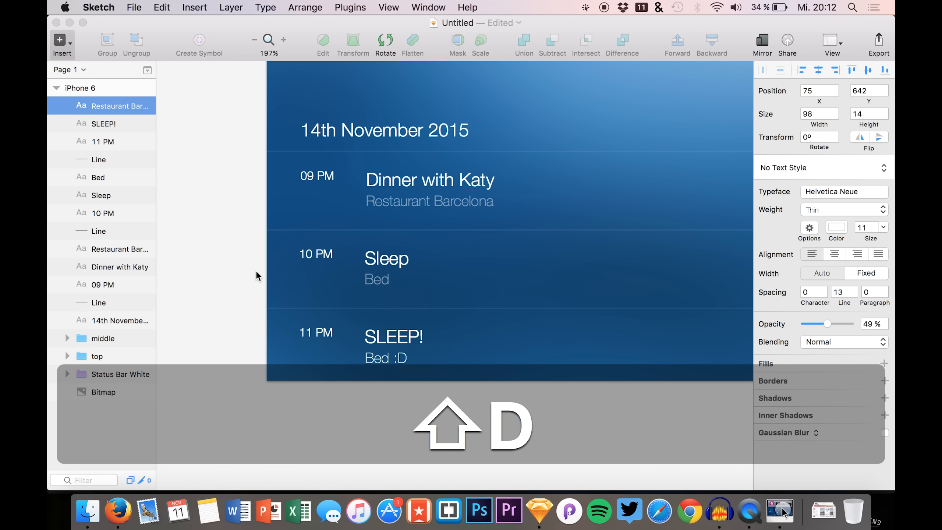
pyautogui.click(204, 252)
# Step: Open the save dialog for the document and dismiss it without saving
pyautogui.press('super+s')
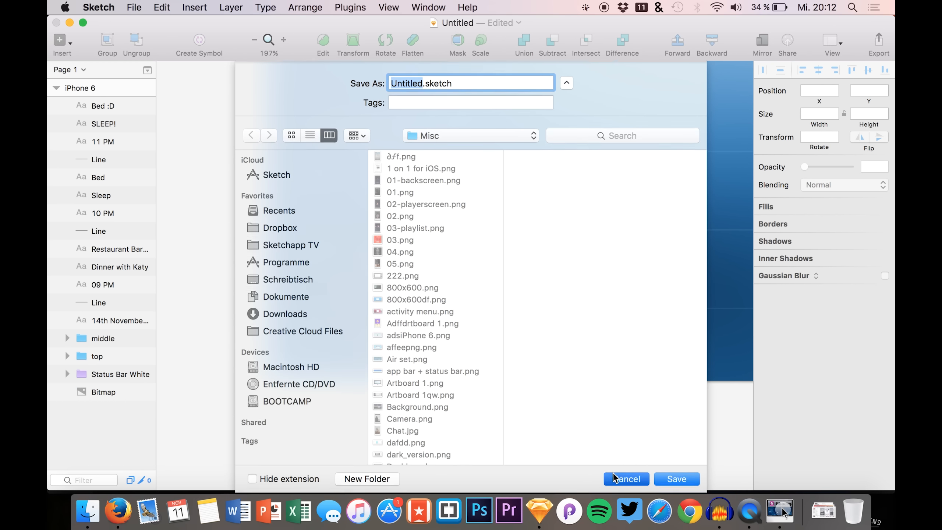
pyautogui.click(626, 479)
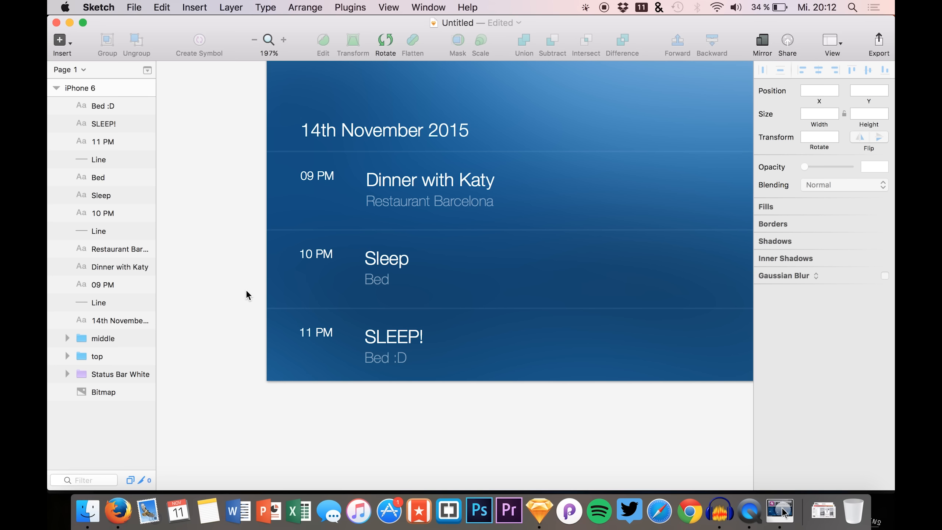
# Step: Examine the overall layout of the calendar screen, from its header and date grid down to the event list
pyautogui.scroll(3, 249, 295)
pyautogui.scroll(-5, 249, 295)
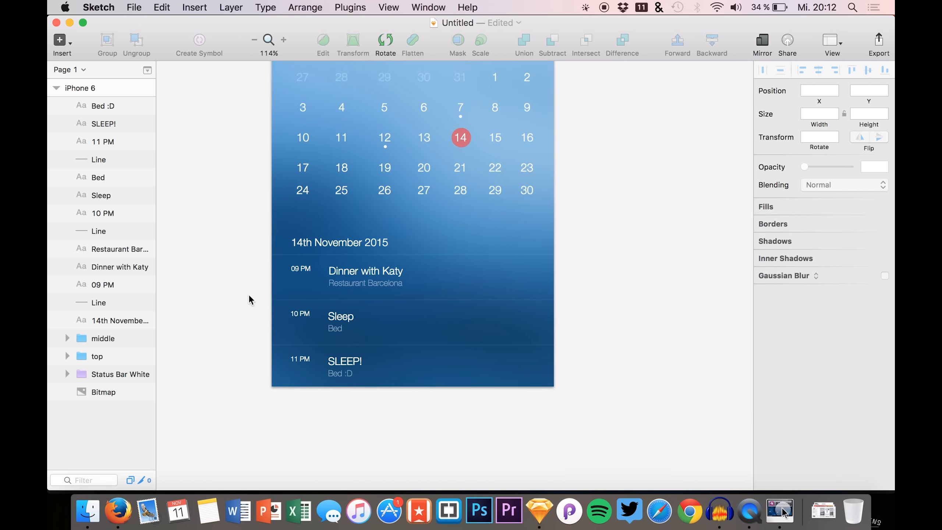
pyautogui.scroll(-3, 247, 293)
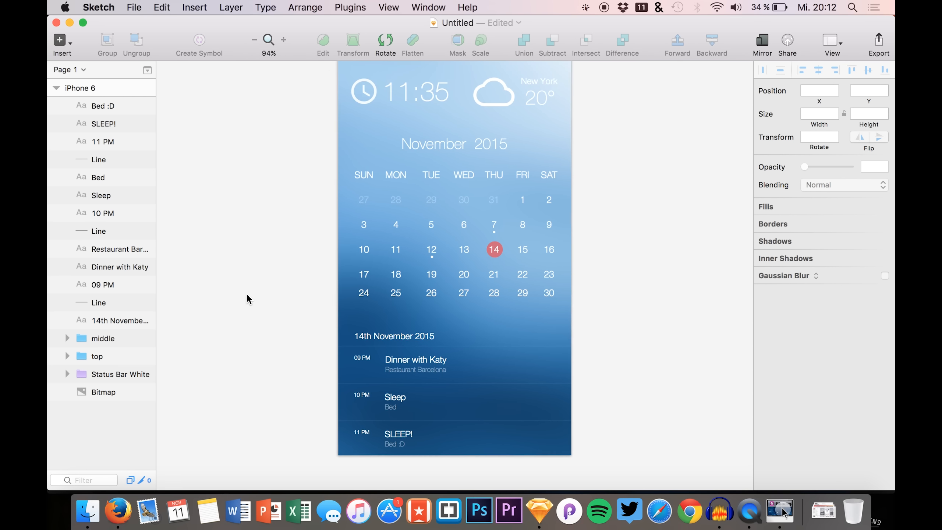
pyautogui.scroll(1, 247, 293)
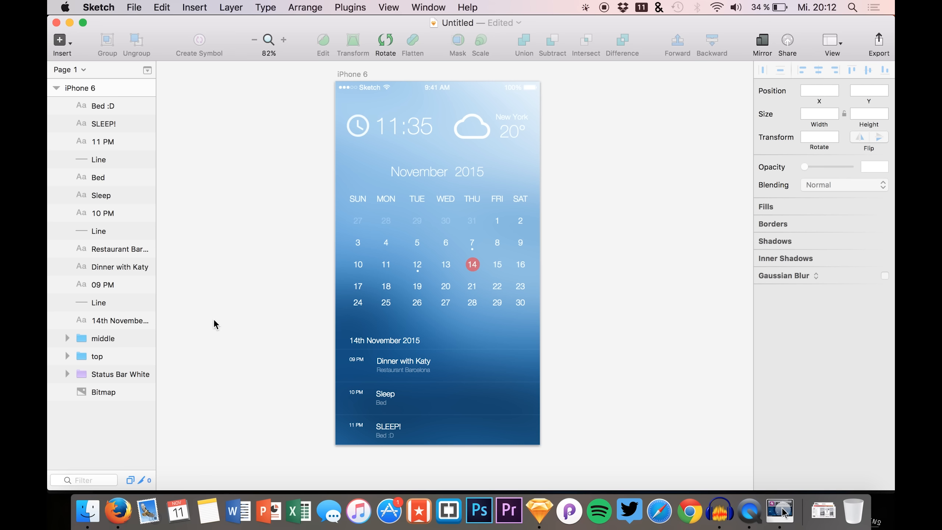
pyautogui.scroll(-3, 272, 384)
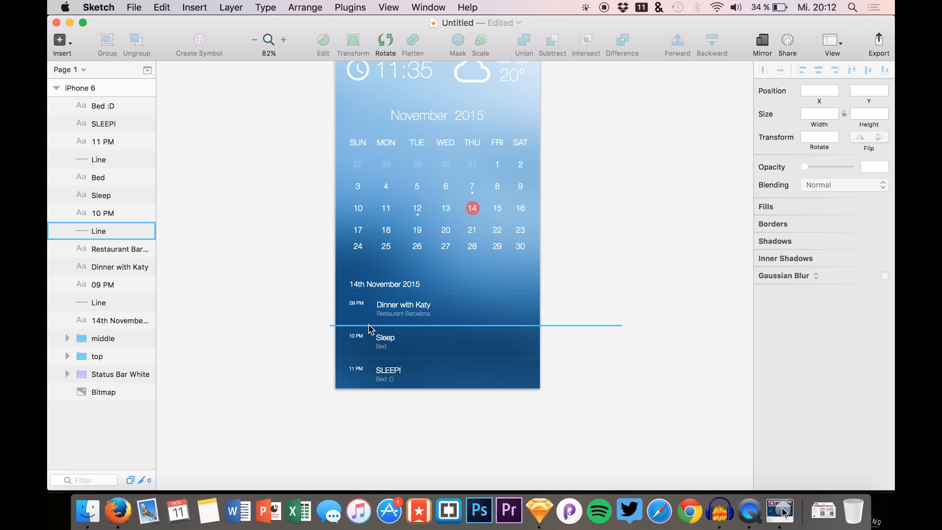
pyautogui.scroll(2, 357, 349)
pyautogui.scroll(5, 355, 345)
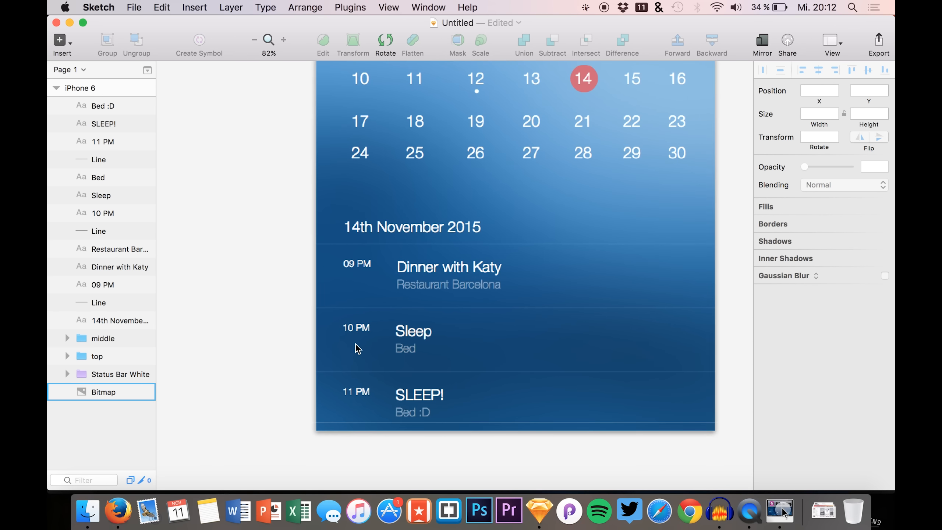
# Step: Group the 10 PM, Sleep and Bed texts of the second event and name the group entry
pyautogui.click(321, 279)
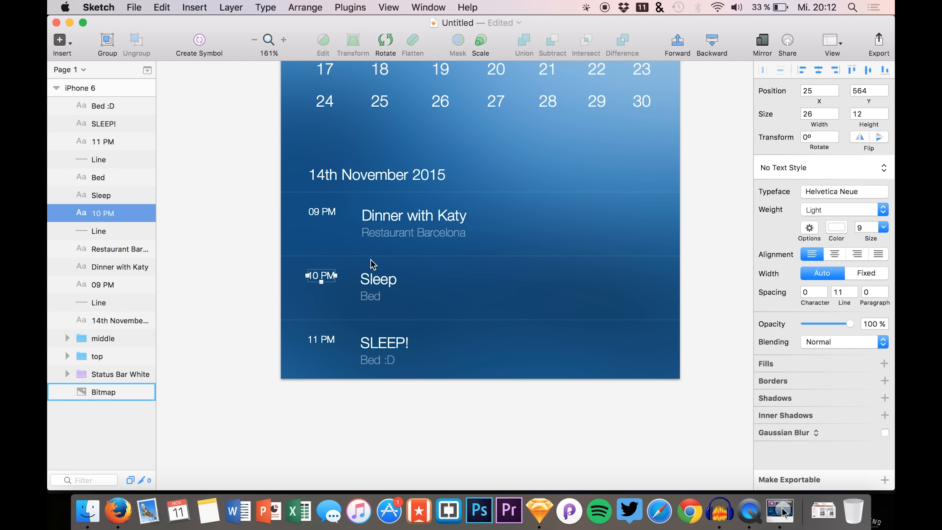
pyautogui.keyDown('shift'); pyautogui.click(98, 178); pyautogui.keyUp('shift')
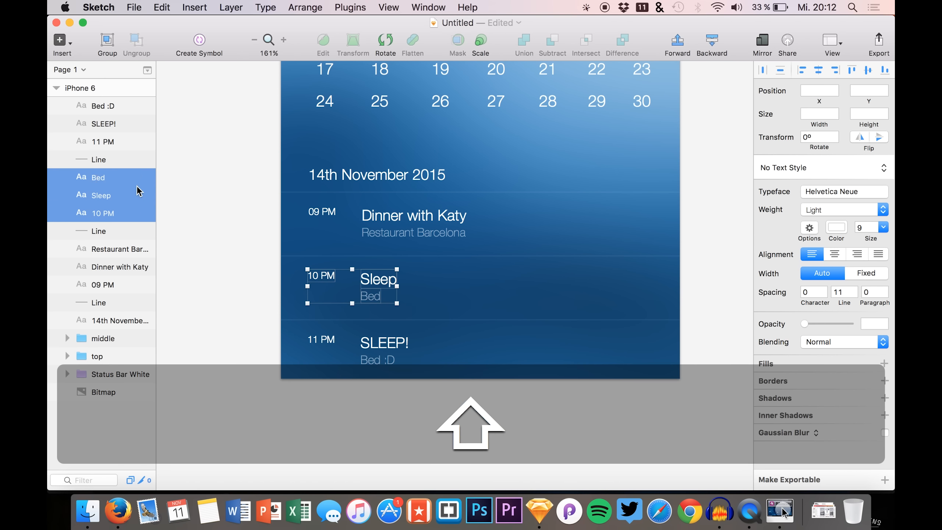
pyautogui.click(117, 42)
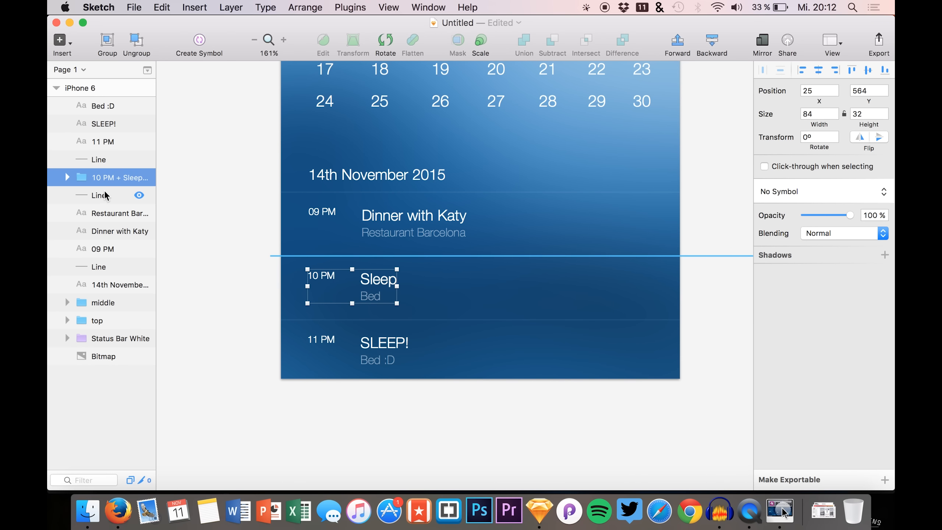
pyautogui.click(66, 178)
pyautogui.doubleClick(102, 179)
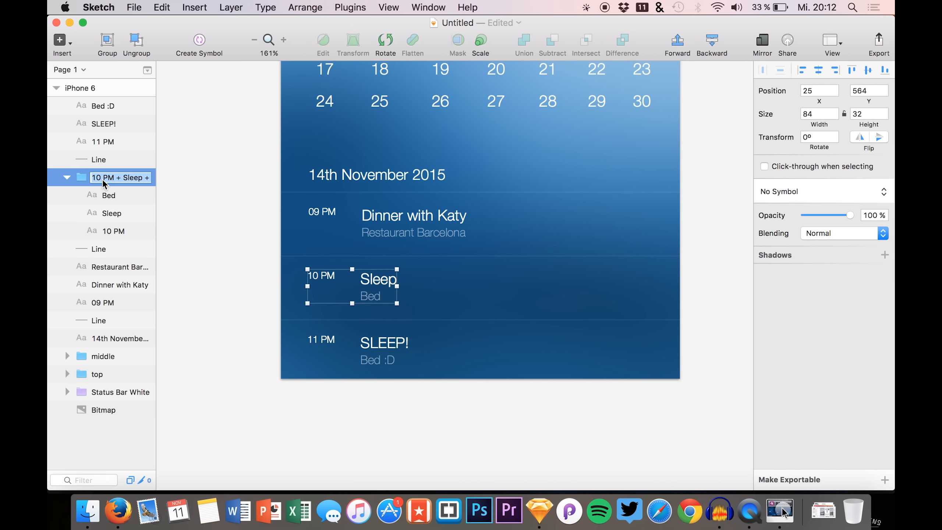
pyautogui.write('entry')
pyautogui.press('Return')
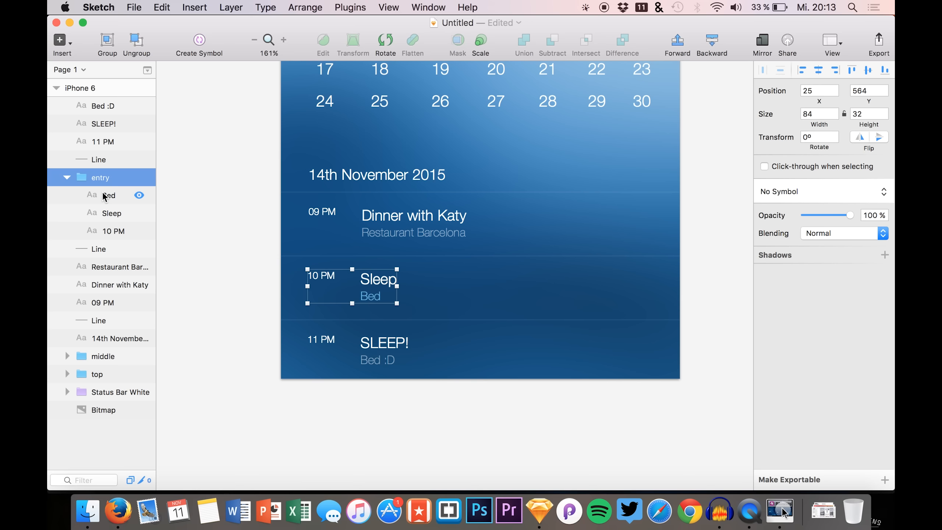
# Step: Move the entry group horizontally to the right in 10-pixel increments to X 125, keeping its vertical position
pyautogui.hotkey('shift', 'Right')
pyautogui.hotkey('shift', 'Right')
pyautogui.hotkey('shift', 'Right')
pyautogui.hotkey('shift', 'Right')
pyautogui.hotkey('shift', 'Right')
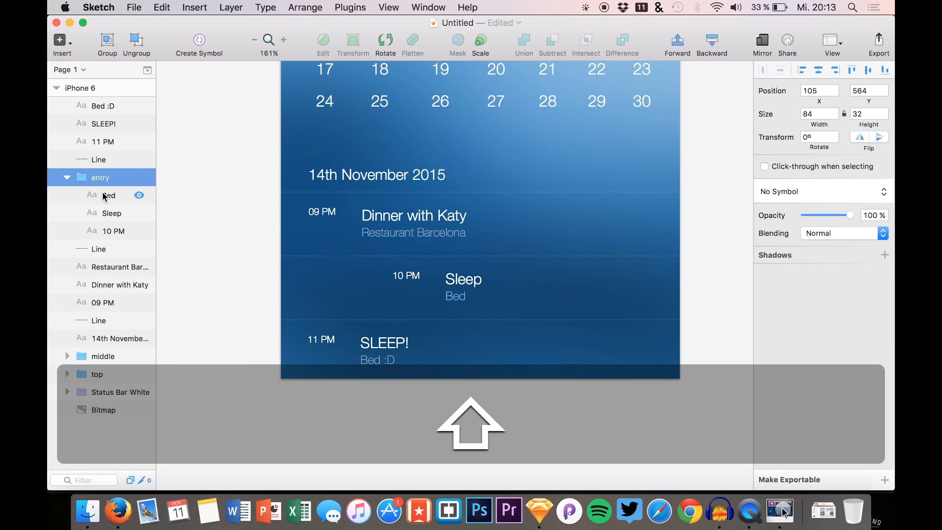
pyautogui.hotkey('shift', 'Right')
pyautogui.hotkey('shift', 'Right')
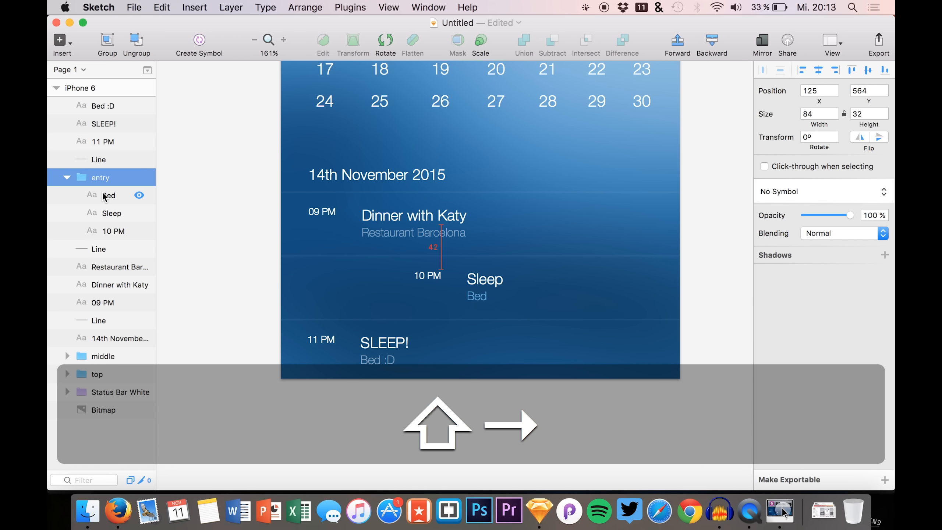
# Step: Draw a rectangle of about 114 × 58 in the space freed beside the shifted 10 PM entry, stacked just above its divider line
pyautogui.click(63, 178)
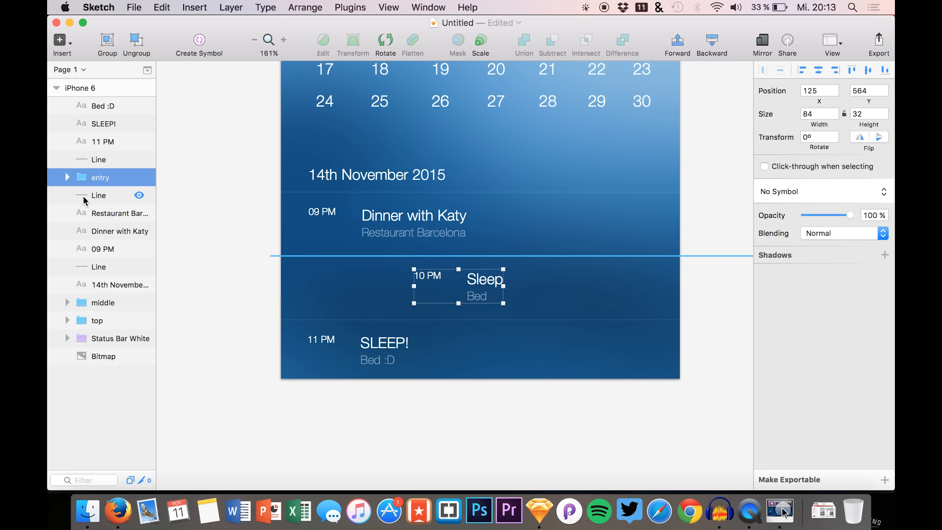
pyautogui.click(82, 195)
pyautogui.press('r')
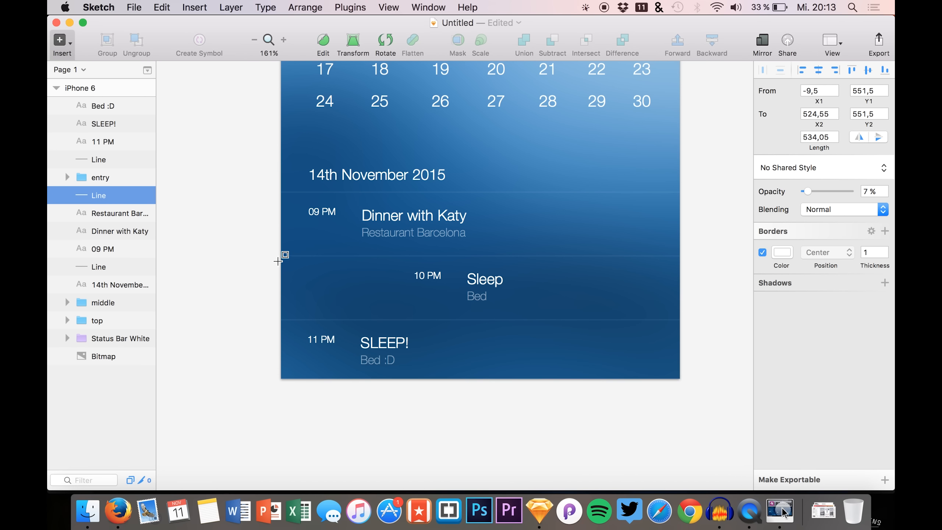
pyautogui.moveTo(279, 256); pyautogui.dragTo(405, 316)
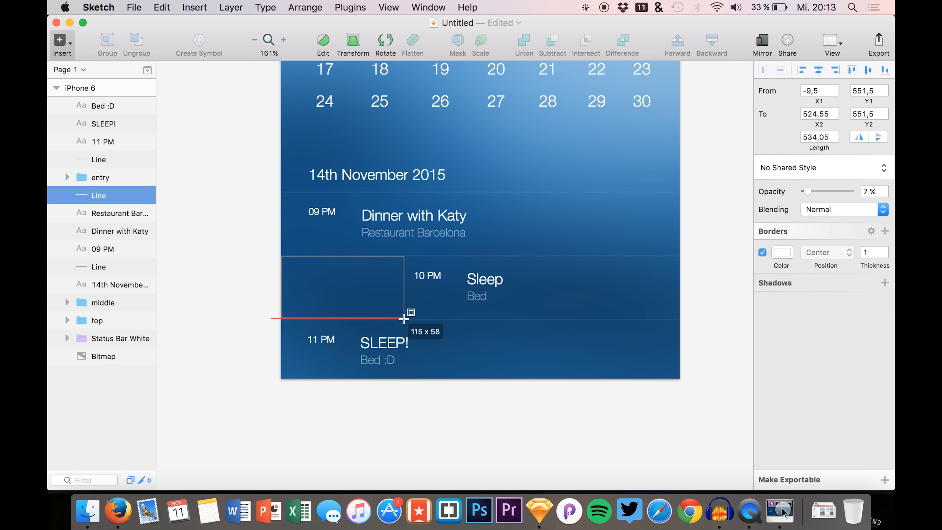
pyautogui.moveTo(403, 319); pyautogui.dragTo(402, 318)
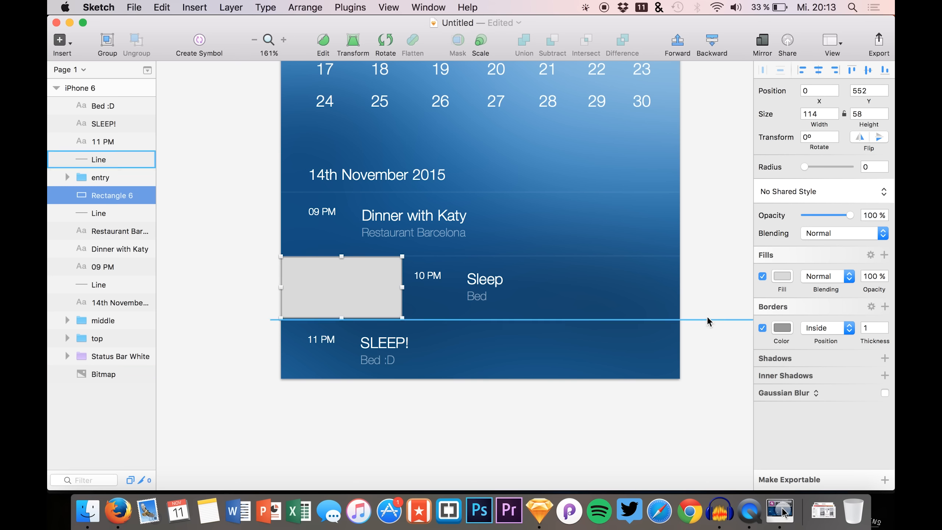
# Step: Style the rectangle with a black 000000 fill, no border and 18% opacity
pyautogui.click(782, 277)
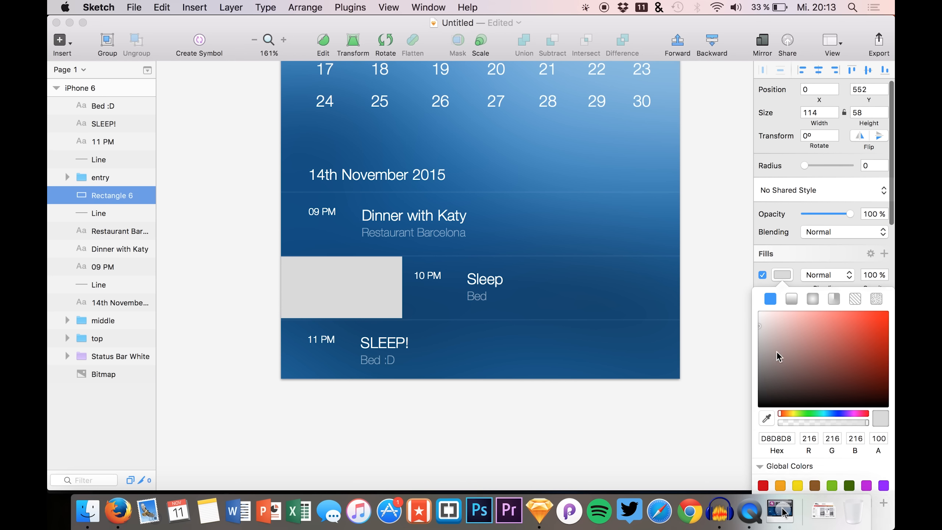
pyautogui.click(767, 419)
pyautogui.click(584, 303)
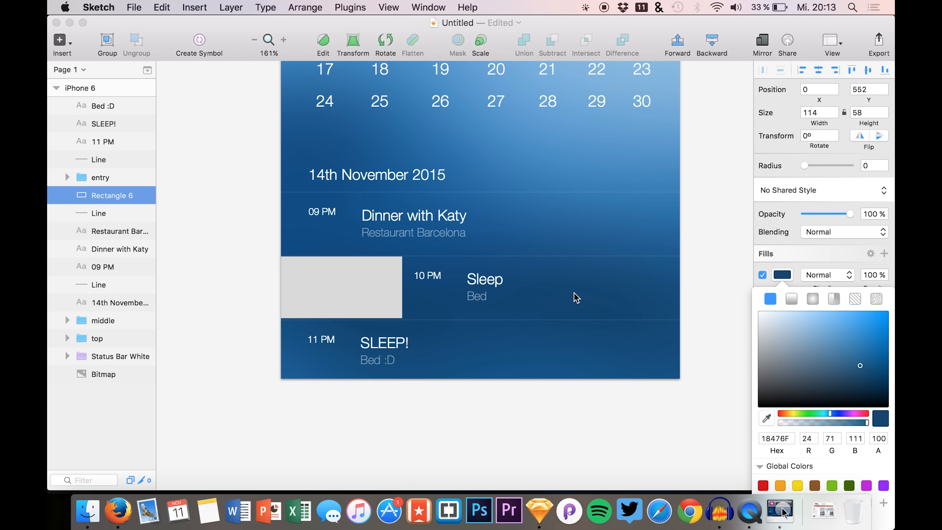
pyautogui.moveTo(795, 364); pyautogui.dragTo(860, 408)
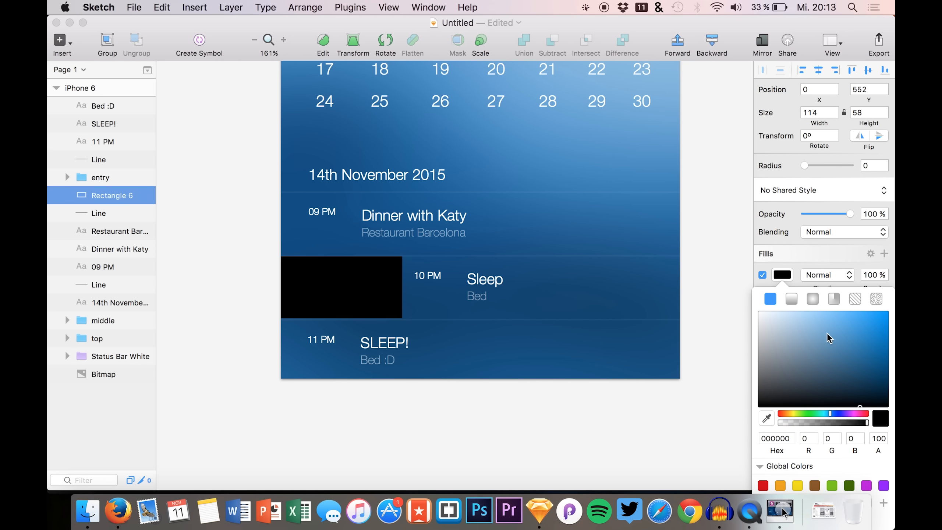
pyautogui.click(821, 216)
pyautogui.click(819, 215)
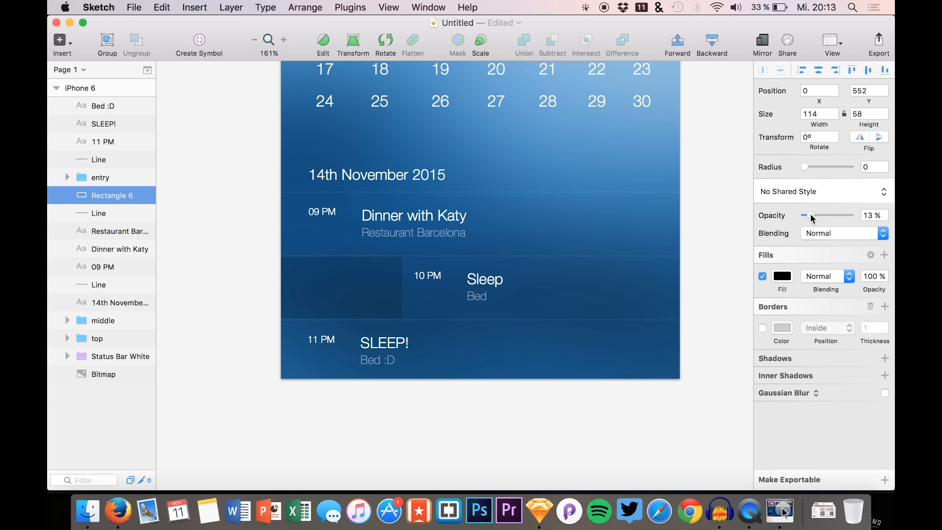
pyautogui.moveTo(810, 216); pyautogui.dragTo(817, 216)
# Step: Rename the dark rectangle layer as menu, and open the save dialog and dismiss it without saving
pyautogui.click(88, 178)
pyautogui.click(74, 214)
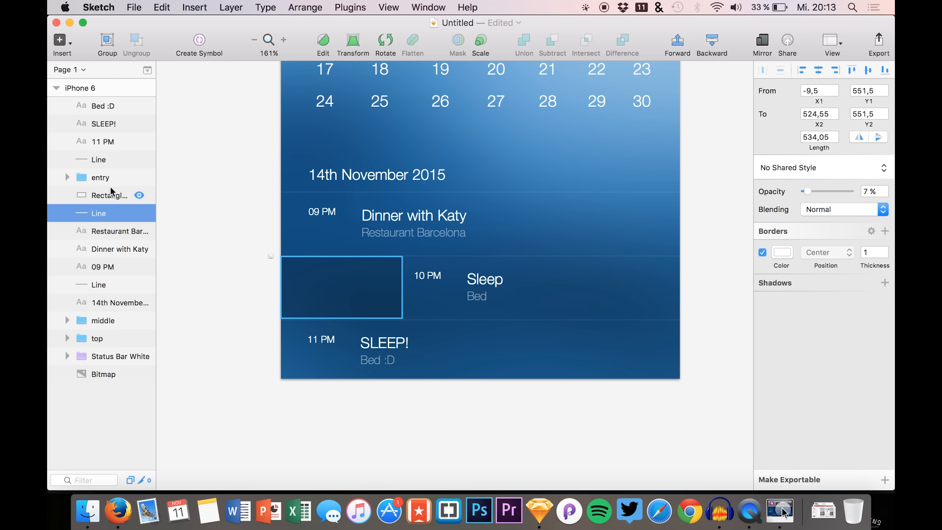
pyautogui.click(110, 187)
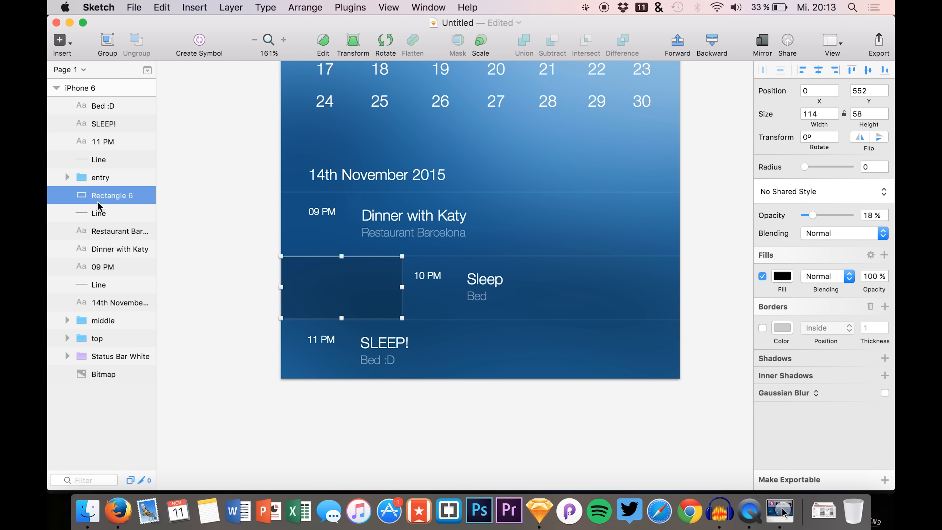
pyautogui.doubleClick(99, 198)
pyautogui.write('menu')
pyautogui.press('Return')
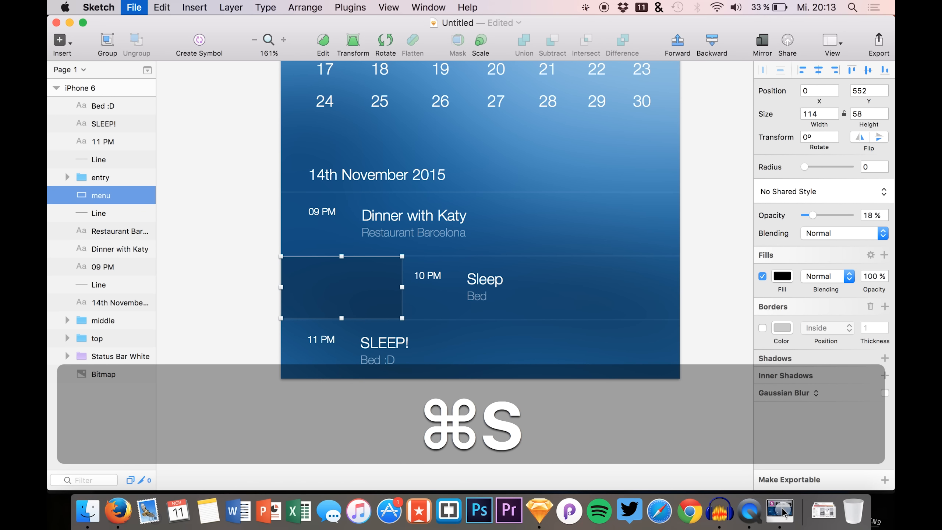
pyautogui.press('super+s')
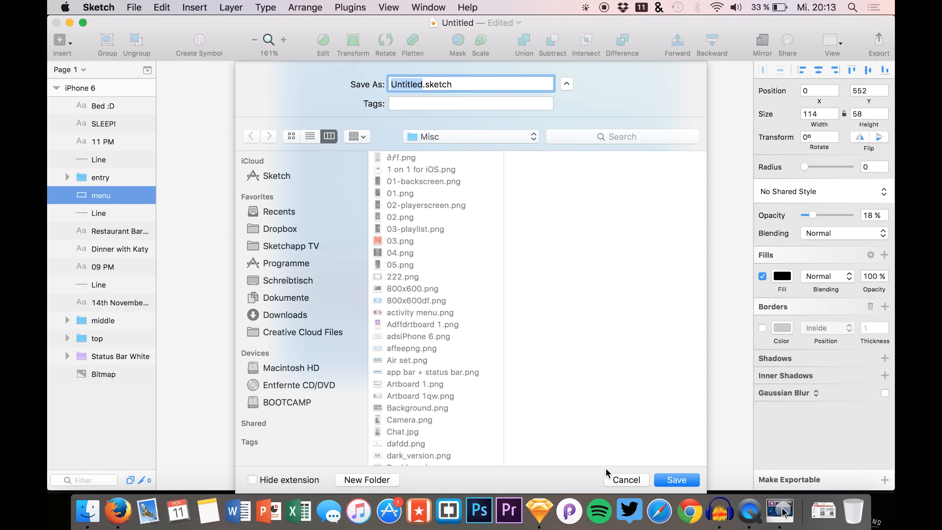
pyautogui.click(626, 480)
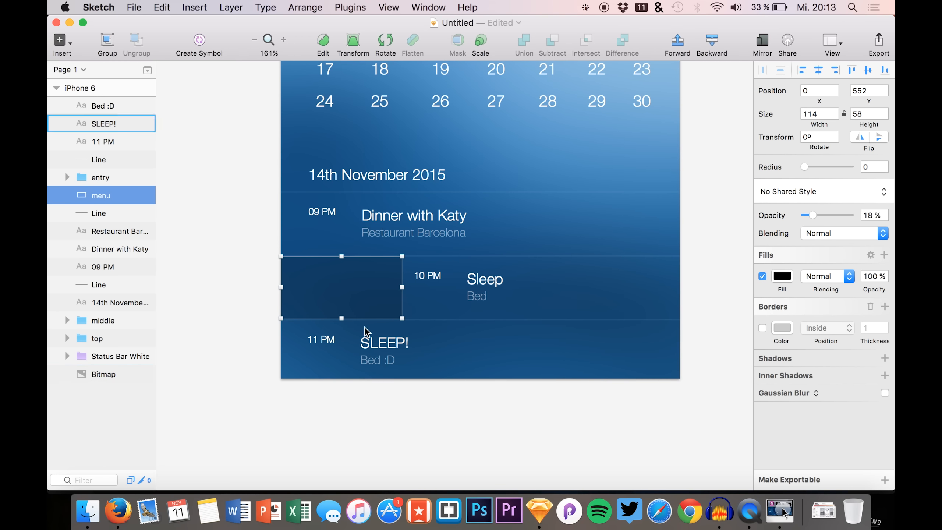
# Step: Switch to the Material Design Icons.sketch document and copy the underlined pencil shape of the translate icon in Core Icons
pyautogui.hotkey('ctrl', 'Up')
pyautogui.click(464, 386)
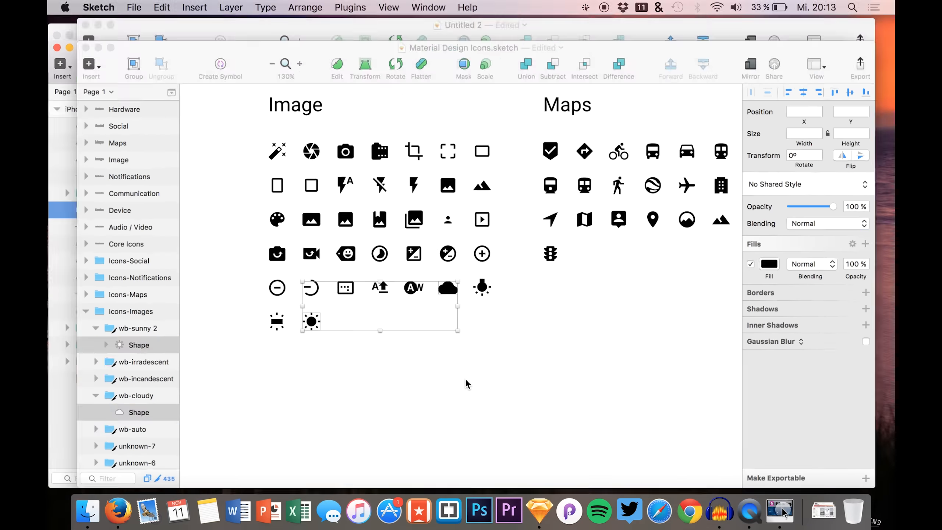
pyautogui.scroll(10, 480, 213)
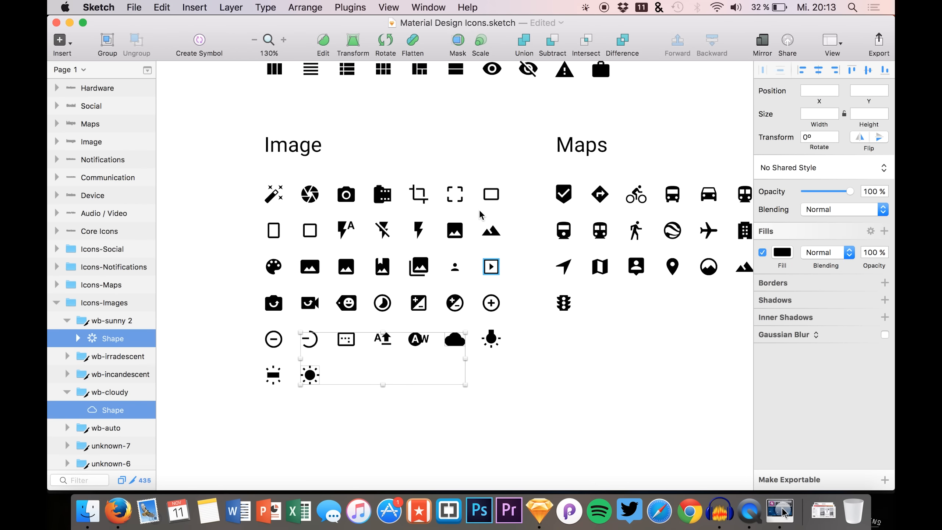
pyautogui.scroll(10, 479, 213)
pyautogui.hscroll(5, 479, 213)
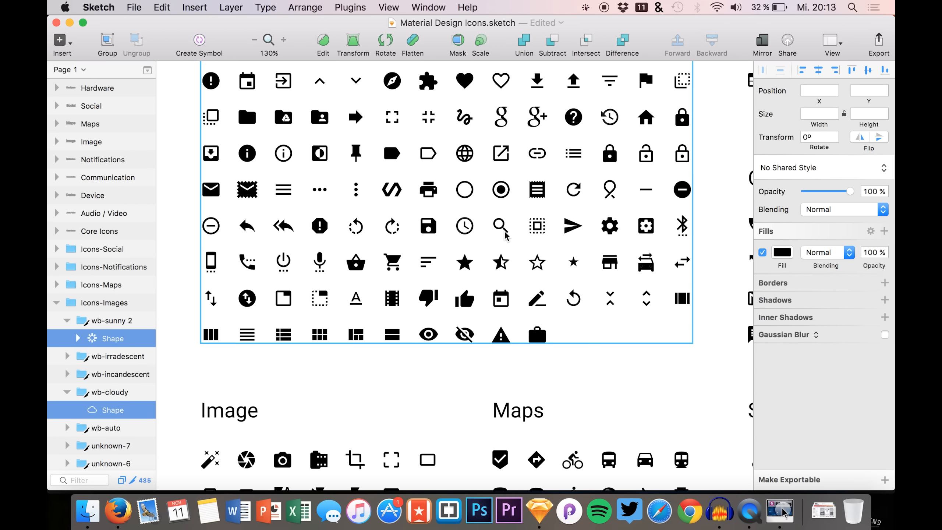
pyautogui.scroll(5, 506, 235)
pyautogui.scroll(-5, 506, 236)
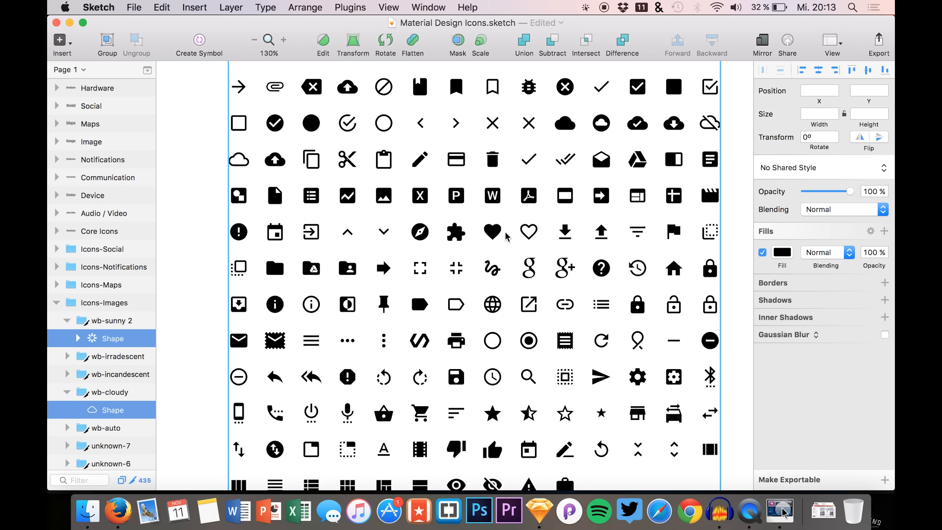
pyautogui.scroll(-2, 505, 236)
pyautogui.scroll(-7, 506, 237)
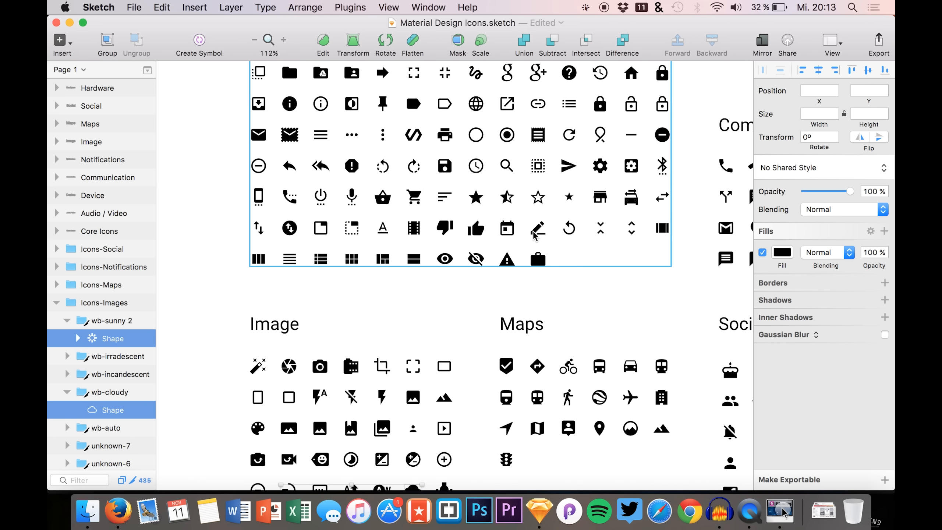
pyautogui.doubleClick(534, 233)
pyautogui.scroll(-4, 115, 396)
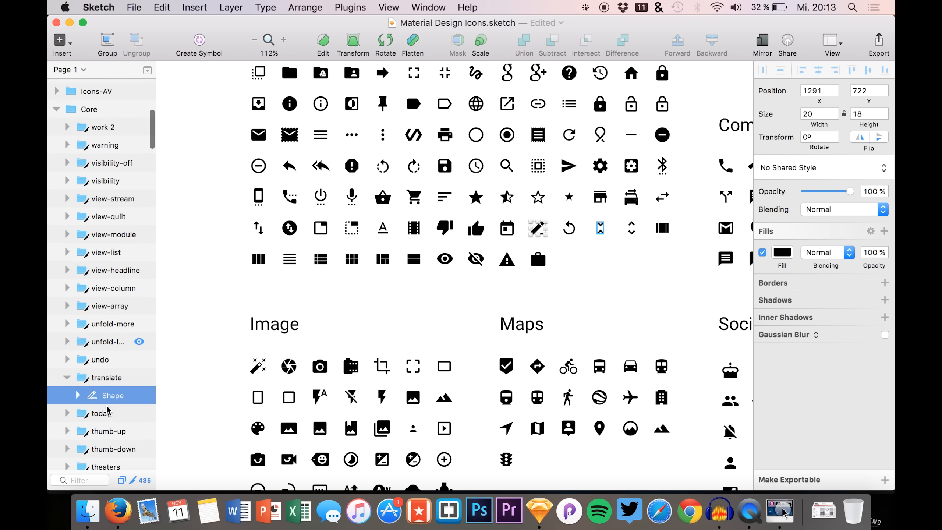
pyautogui.press('super+c')
# Step: Return to the calendar document and paste the pencil icon into the iPhone 6 artboard
pyautogui.press('F4')
pyautogui.press('F3')
pyautogui.click(456, 381)
pyautogui.press('super+v')
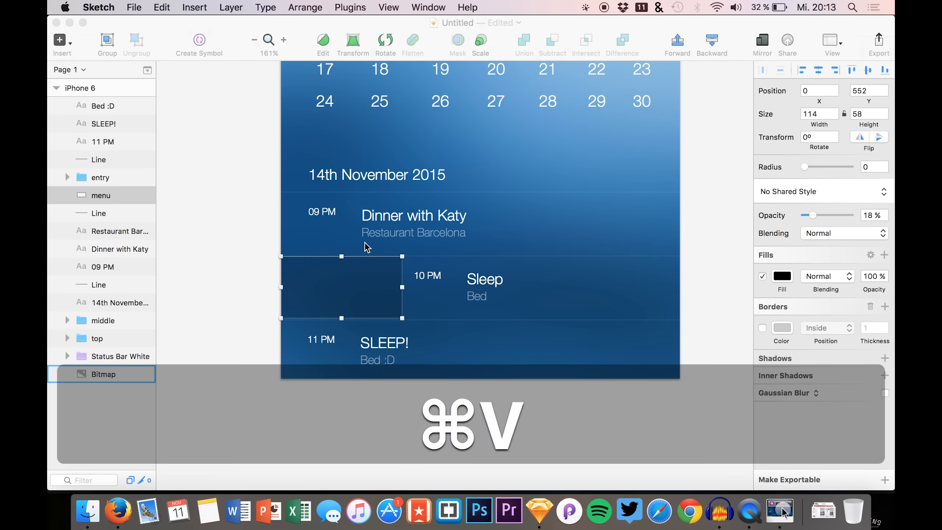
# Step: Switch back to the Material Design Icons document and look through its icon categories for a second menu icon
pyautogui.press('F3')
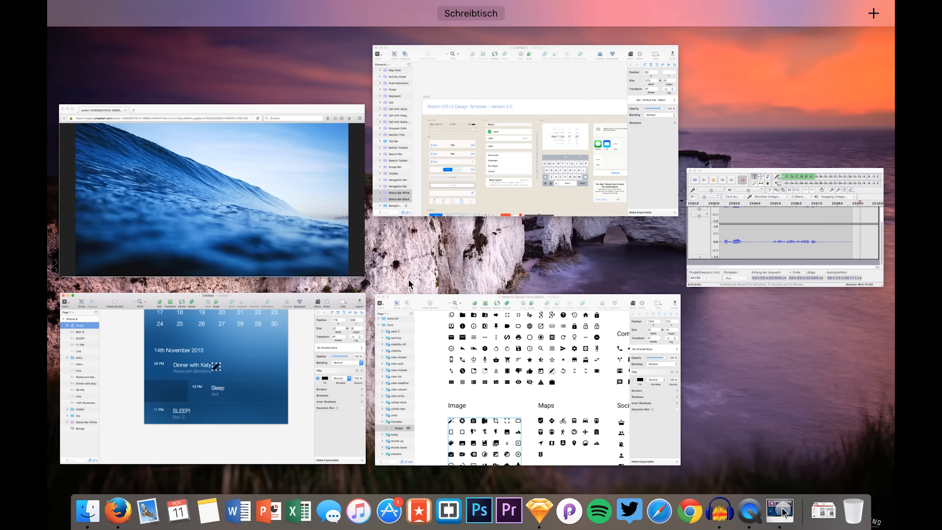
pyautogui.click(443, 328)
pyautogui.hscroll(15, 442, 328)
pyautogui.scroll(-4, 443, 327)
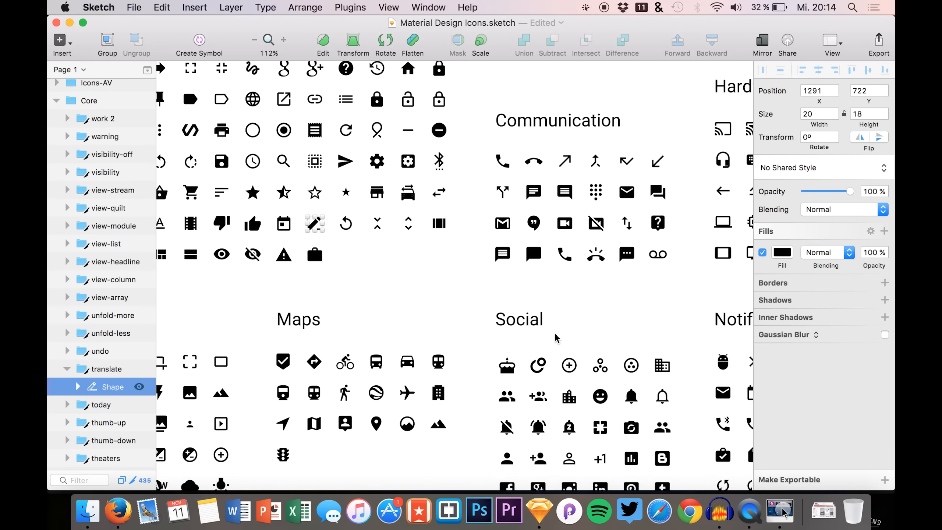
pyautogui.hscroll(6, 533, 327)
pyautogui.hscroll(-15, 533, 327)
pyautogui.scroll(11, 533, 327)
pyautogui.hscroll(-6, 533, 327)
pyautogui.scroll(3, 533, 326)
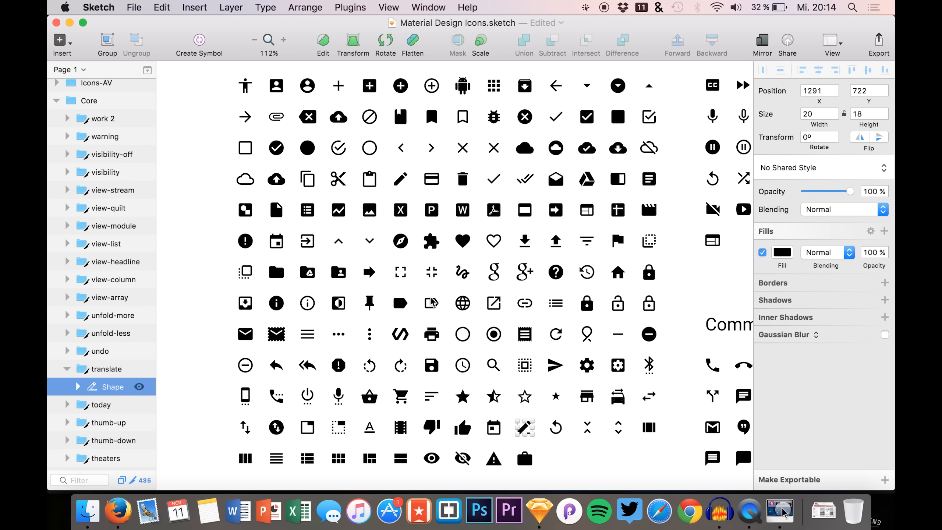
pyautogui.scroll(1, 501, 337)
pyautogui.scroll(4, 501, 336)
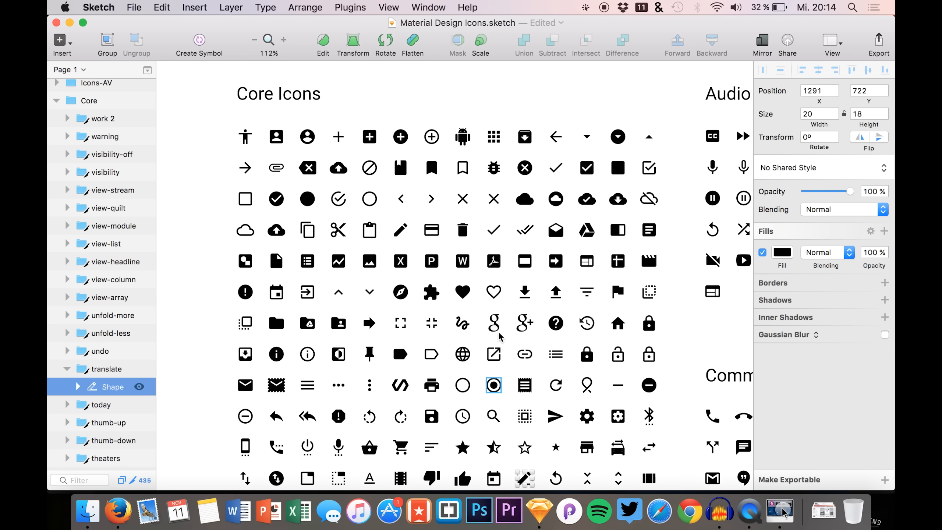
pyautogui.scroll(-8, 423, 265)
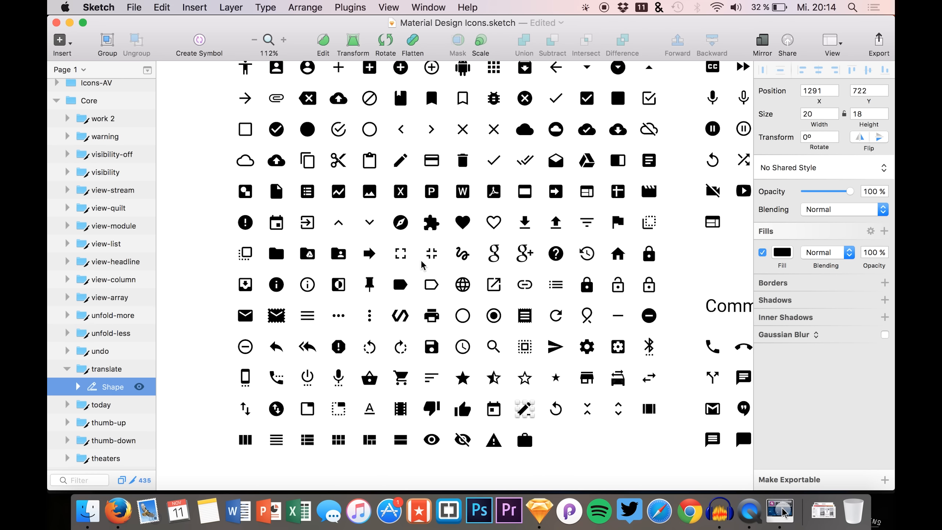
pyautogui.scroll(-1, 421, 262)
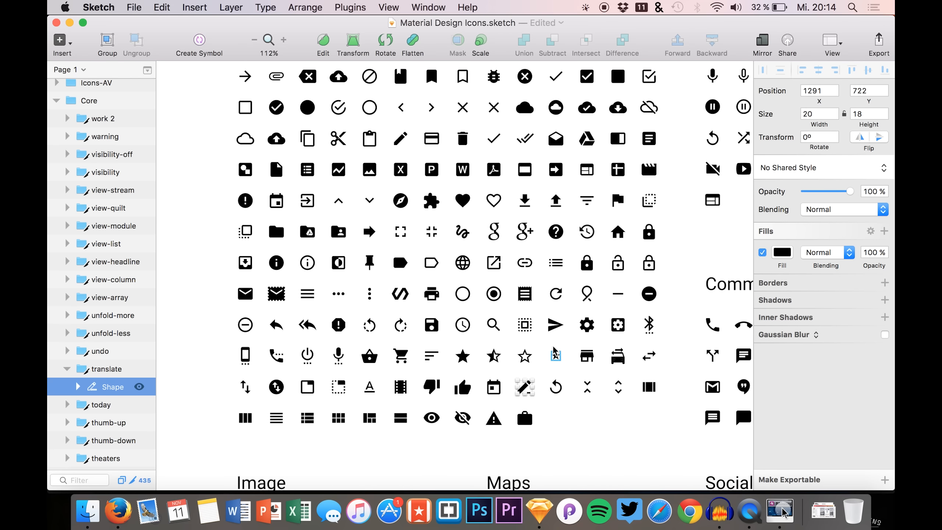
pyautogui.scroll(6, 519, 312)
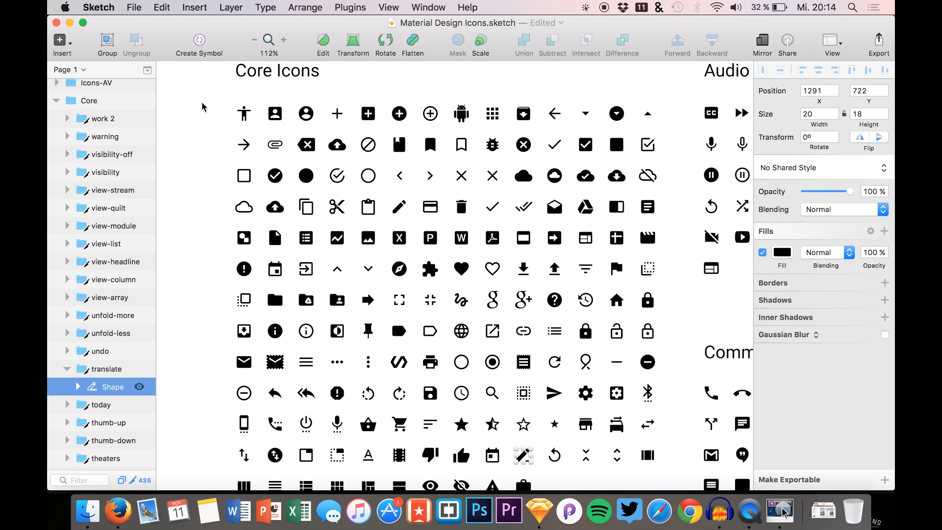
# Step: Copy the trash can shape inside the delete icon group of the Core Icons
pyautogui.click(460, 210)
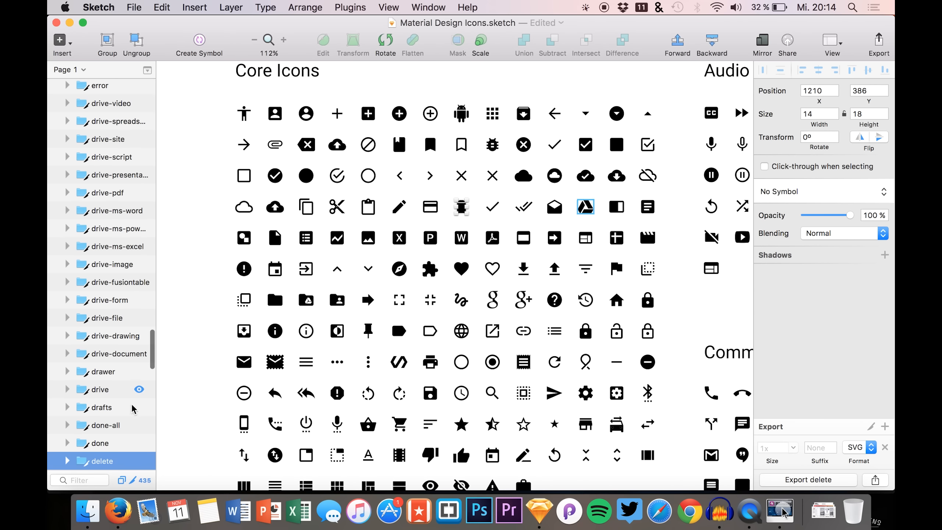
pyautogui.scroll(-3, 132, 409)
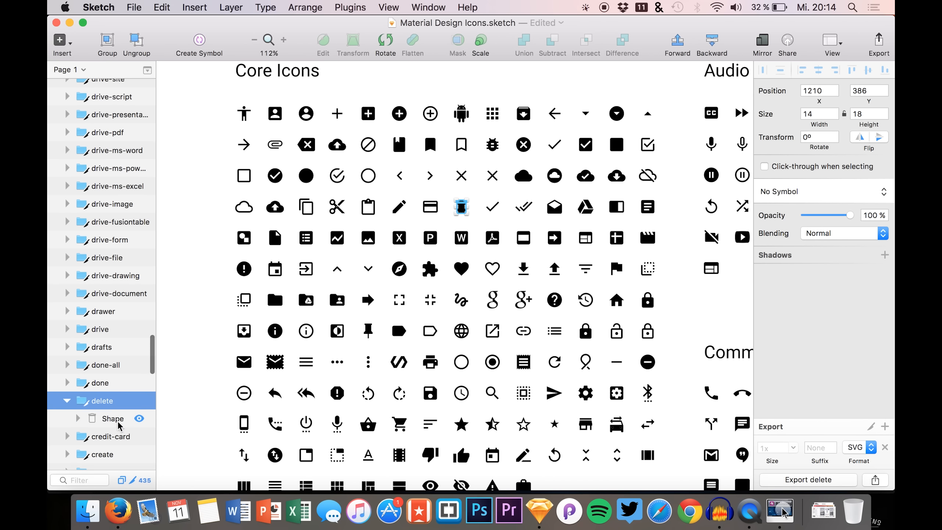
pyautogui.click(118, 423)
pyautogui.press('super+c')
# Step: Paste the trash icon into the calendar artboard and move it right in 10-pixel increments to X 211, beside the pencil
pyautogui.press('F4')
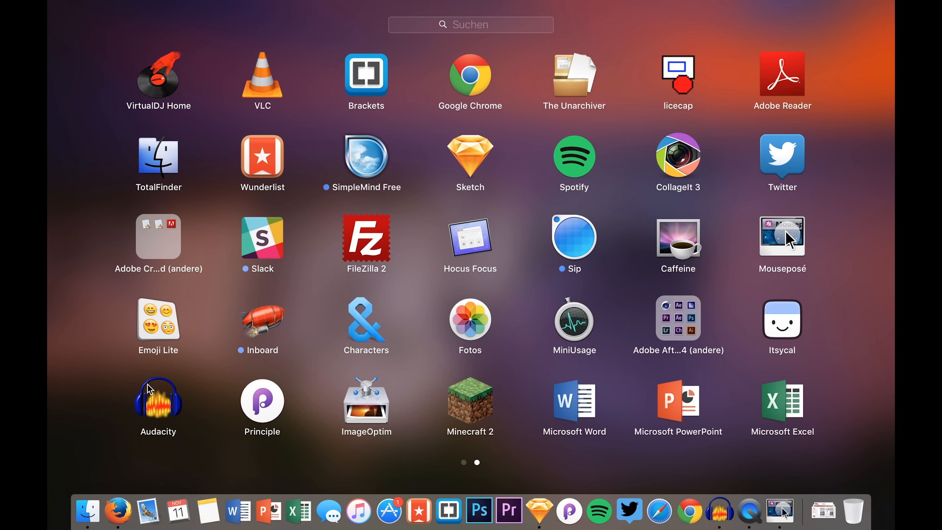
pyautogui.press('F3')
pyautogui.click(434, 404)
pyautogui.press('super+v')
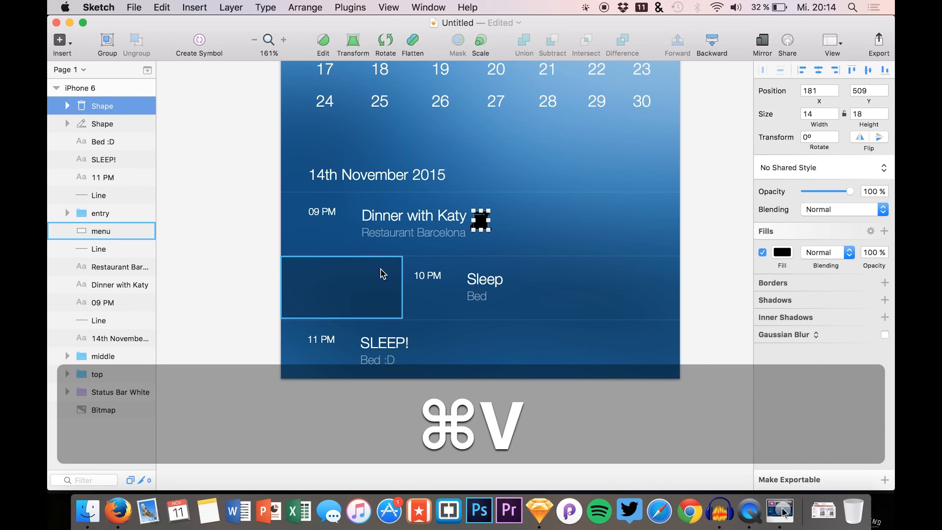
pyautogui.hotkey('shift', 'Right')
pyautogui.hotkey('shift', 'Right')
pyautogui.hotkey('shift', 'Right')
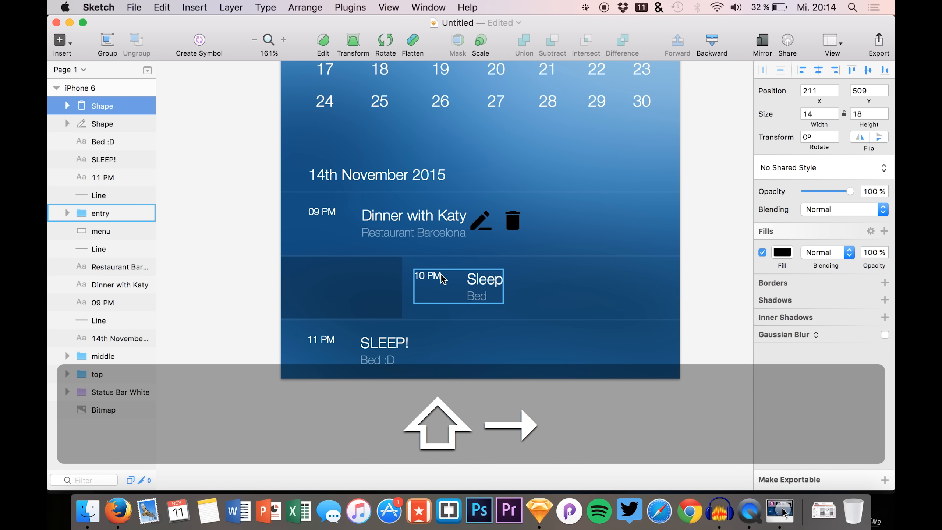
# Step: Switch to the Material Design Icons document and look through its icon categories for a third menu icon
pyautogui.press('F3')
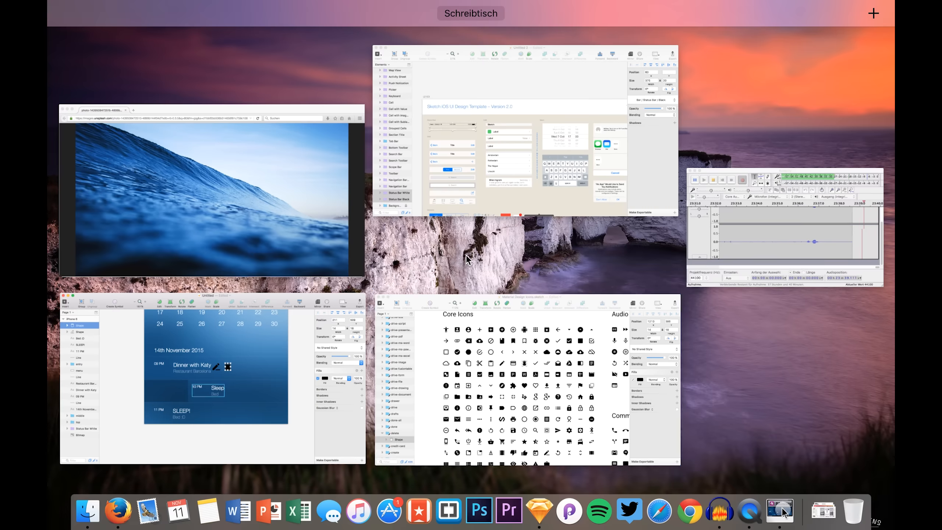
pyautogui.click(482, 363)
pyautogui.scroll(-3, 537, 335)
pyautogui.scroll(-10, 577, 330)
pyautogui.hscroll(5, 578, 330)
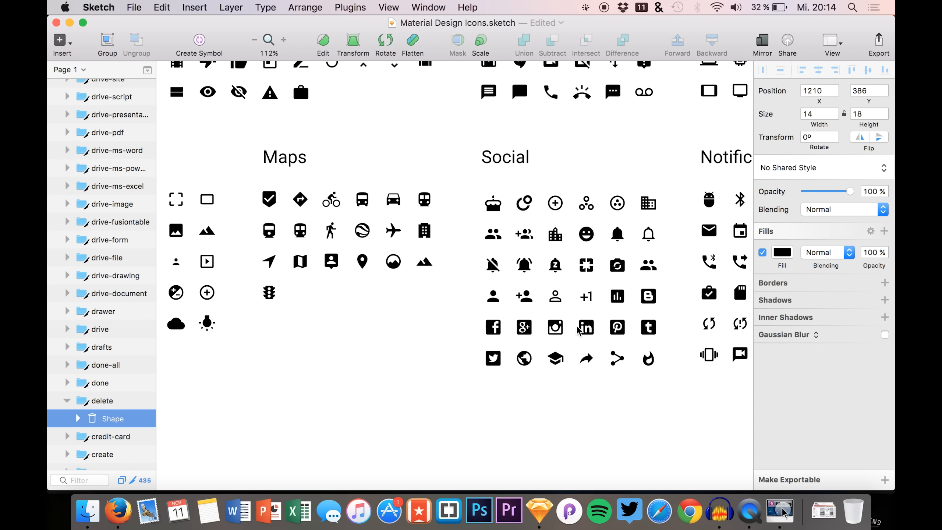
pyautogui.hscroll(-8, 578, 330)
pyautogui.hscroll(7, 578, 329)
pyautogui.hscroll(4, 577, 330)
pyautogui.scroll(11, 577, 330)
pyautogui.hscroll(-5, 577, 330)
pyautogui.scroll(-1, 577, 330)
pyautogui.scroll(-6, 578, 330)
pyautogui.hscroll(8, 583, 326)
pyautogui.scroll(-3, 583, 327)
pyautogui.hscroll(-3, 617, 332)
pyautogui.scroll(-1, 617, 333)
pyautogui.click(425, 310)
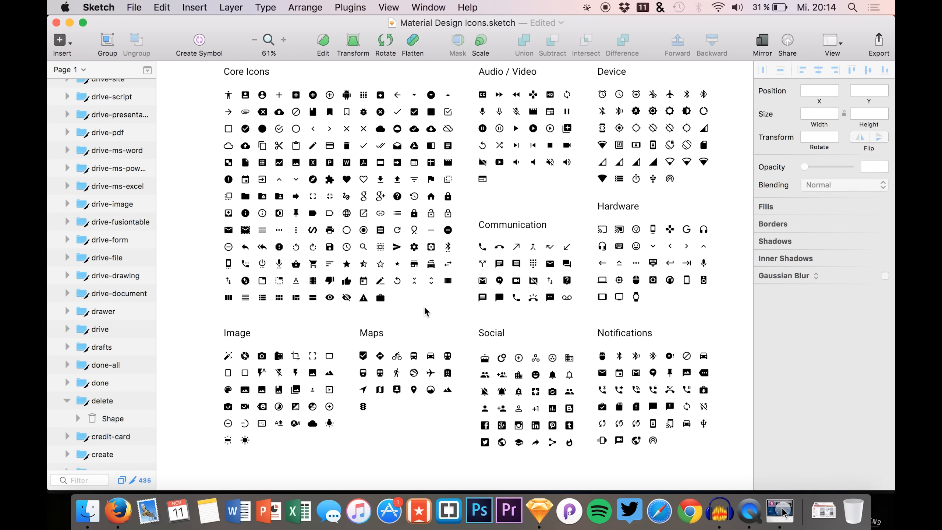
pyautogui.scroll(10, 358, 164)
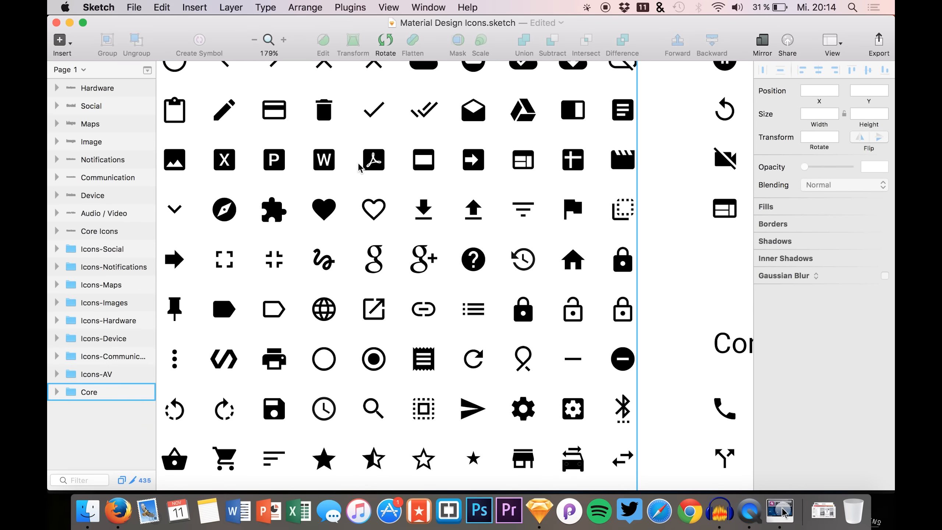
pyautogui.click(373, 209)
pyautogui.scroll(-2, 108, 403)
pyautogui.scroll(-3, 107, 400)
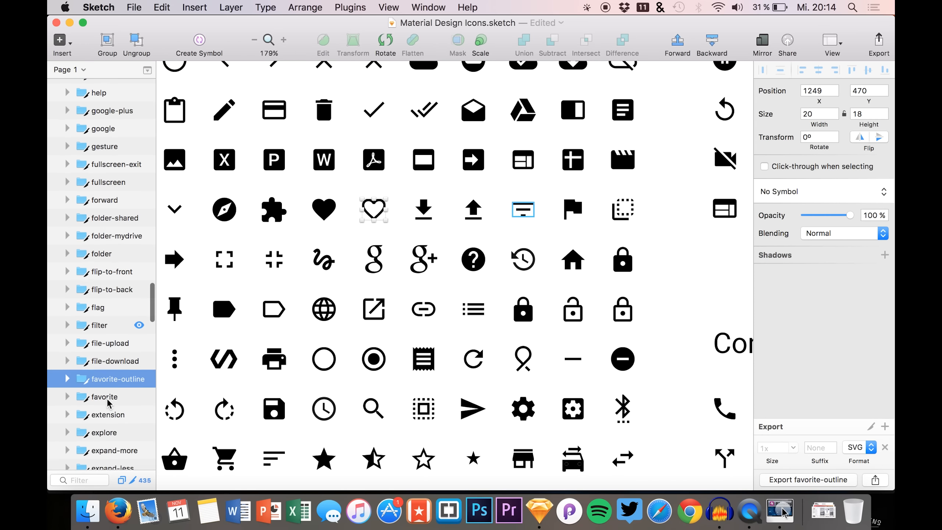
# Step: Examine the Core, Image, Maps, Social and Notifications icons for a more suitable third menu icon
pyautogui.hscroll(-5, 253, 299)
pyautogui.scroll(2, 256, 297)
pyautogui.scroll(-3, 261, 295)
pyautogui.scroll(-5, 261, 297)
pyautogui.hscroll(-3, 261, 297)
pyautogui.scroll(-4, 261, 297)
pyautogui.scroll(-2, 261, 297)
pyautogui.scroll(2, 261, 298)
pyautogui.hscroll(4, 261, 298)
pyautogui.hscroll(10, 261, 297)
pyautogui.scroll(3, 261, 297)
pyautogui.scroll(-8, 262, 298)
pyautogui.hscroll(-2, 262, 298)
pyautogui.hscroll(-14, 261, 297)
pyautogui.scroll(-5, 261, 297)
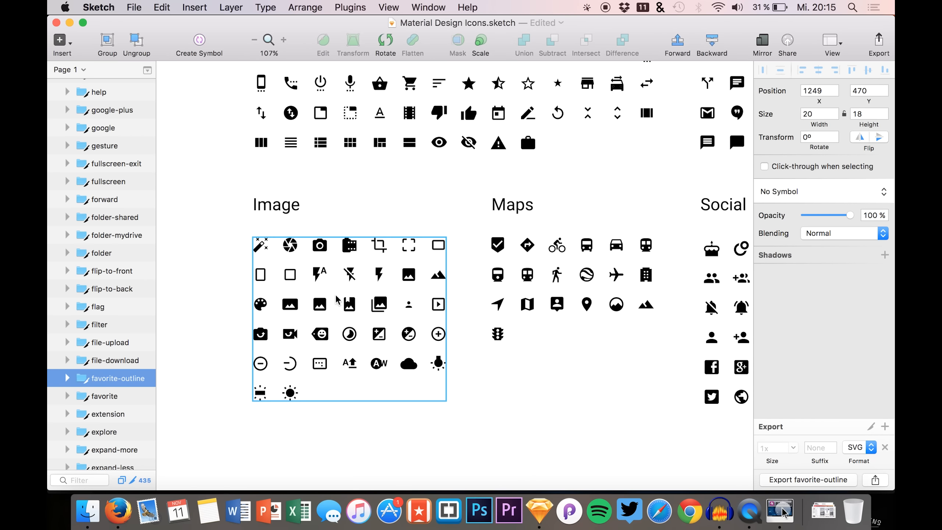
pyautogui.scroll(5, 471, 372)
pyautogui.hscroll(10, 471, 372)
pyautogui.scroll(-5, 473, 373)
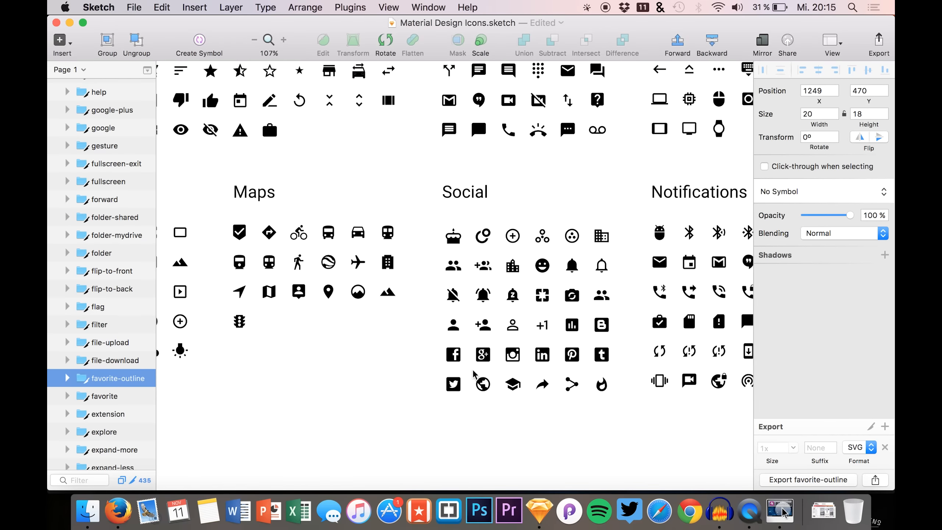
pyautogui.hscroll(10, 473, 372)
pyautogui.hscroll(-20, 474, 372)
pyautogui.scroll(5, 473, 374)
pyautogui.hscroll(-5, 473, 374)
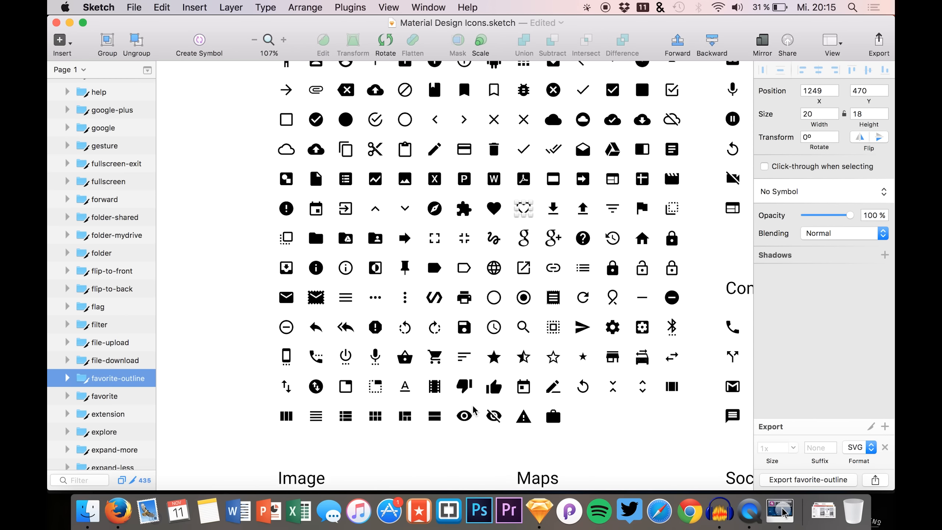
pyautogui.scroll(-1, 474, 411)
pyautogui.hscroll(1, 475, 411)
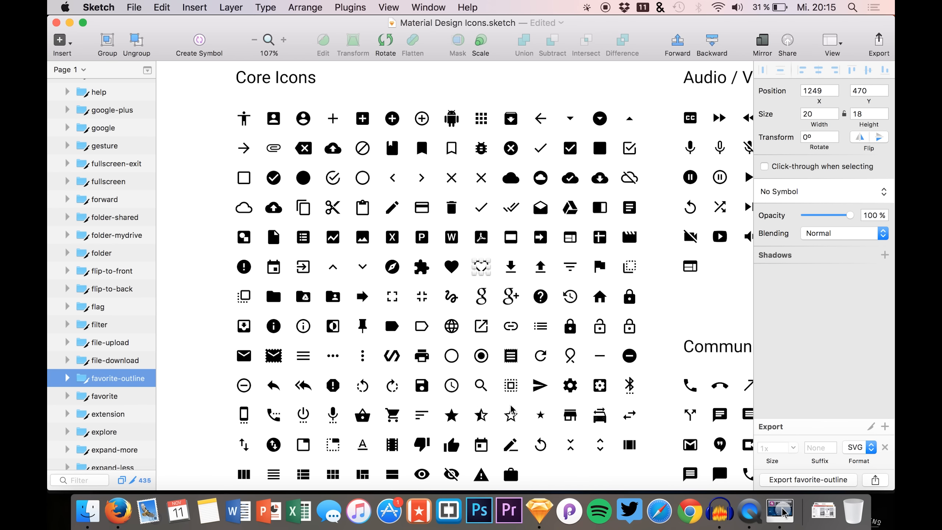
# Step: Copy the star shape inside the star-outline group of the Core Icons
pyautogui.scroll(5, 514, 410)
pyautogui.click(515, 416)
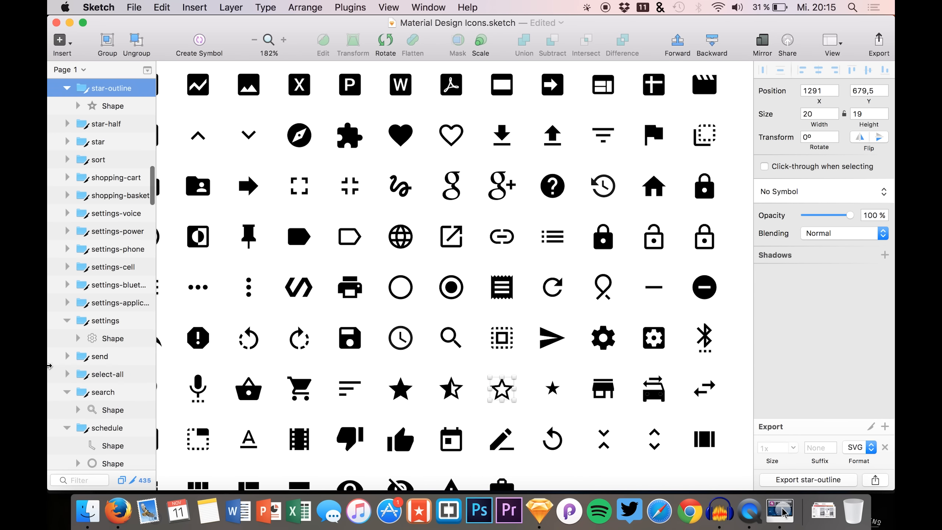
pyautogui.click(109, 106)
pyautogui.press('super+c')
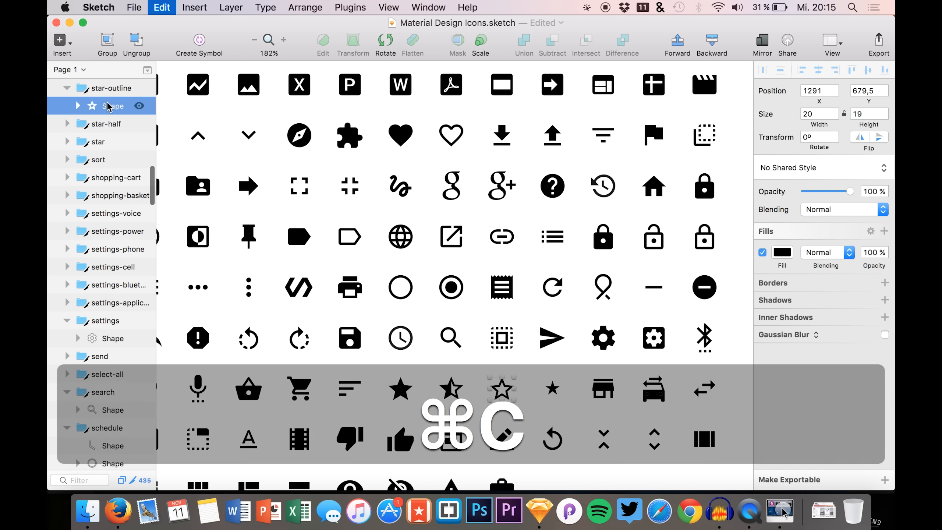
# Step: Return to the calendar document, paste the star icon and move it right in 10-pixel increments to X 228, past the trash icon
pyautogui.hotkey('ctrl', 'Up')
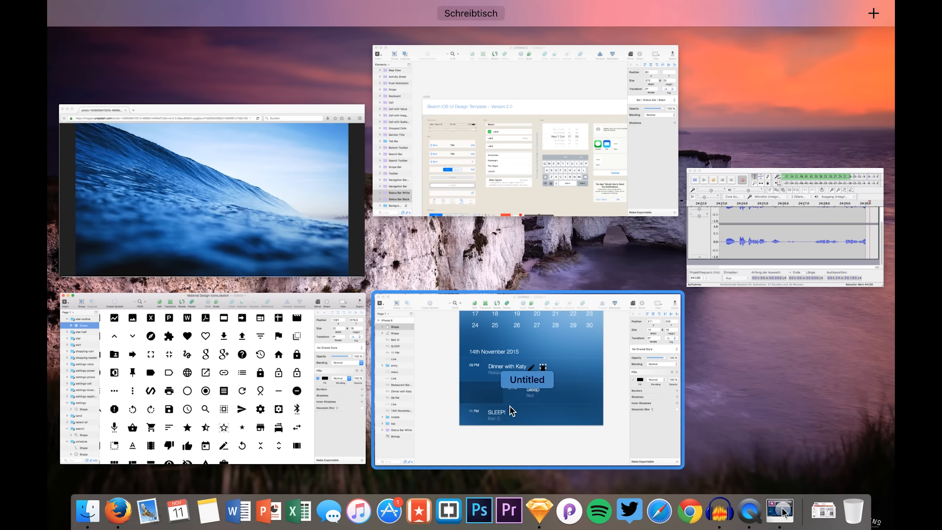
pyautogui.click(511, 408)
pyautogui.press('super+v')
pyautogui.hotkey('shift', 'Right')
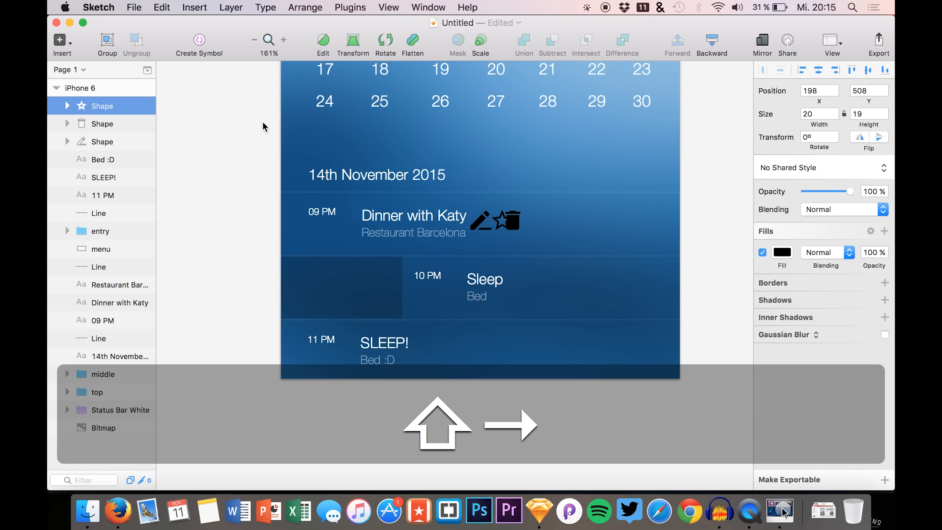
pyautogui.hotkey('shift', 'Right')
pyautogui.hotkey('shift', 'Right')
pyautogui.hotkey('shift', 'Left')
pyautogui.hotkey('alt', 'shift')
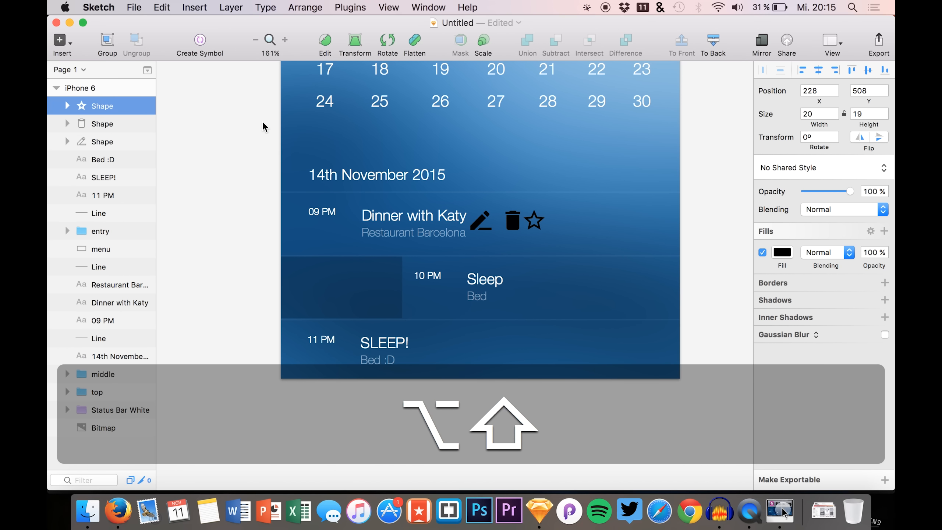
# Step: Move the star icon left in 10-pixel increments to X 148, so it sits before the pencil
pyautogui.hotkey('shift', 'Left')
pyautogui.hotkey('shift', 'Left')
pyautogui.hotkey('shift', 'Left')
pyautogui.hotkey('shift', 'Left')
pyautogui.hotkey('shift', 'Left')
pyautogui.hotkey('shift', 'Left')
pyautogui.hotkey('shift', 'Left')
pyautogui.hotkey('shift', 'Left')
pyautogui.hotkey('shift', 'Left')
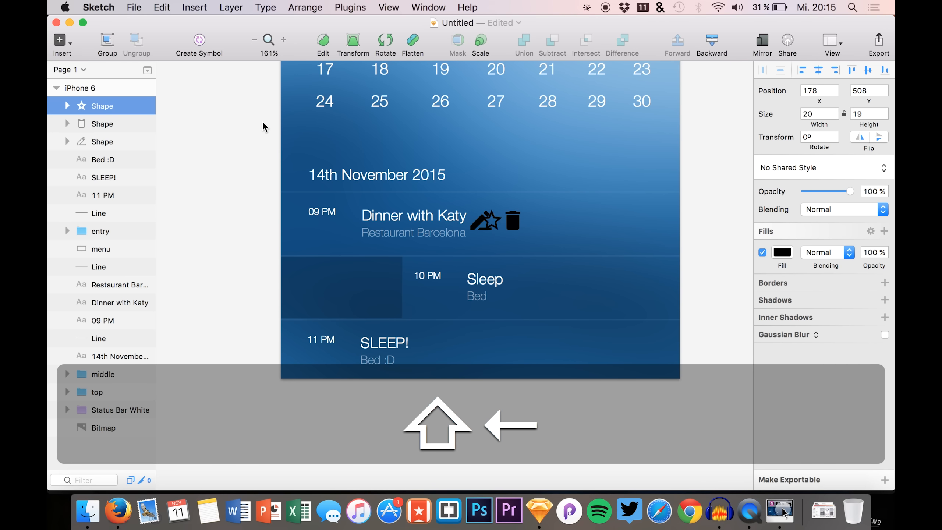
pyautogui.hotkey('shift', 'Right')
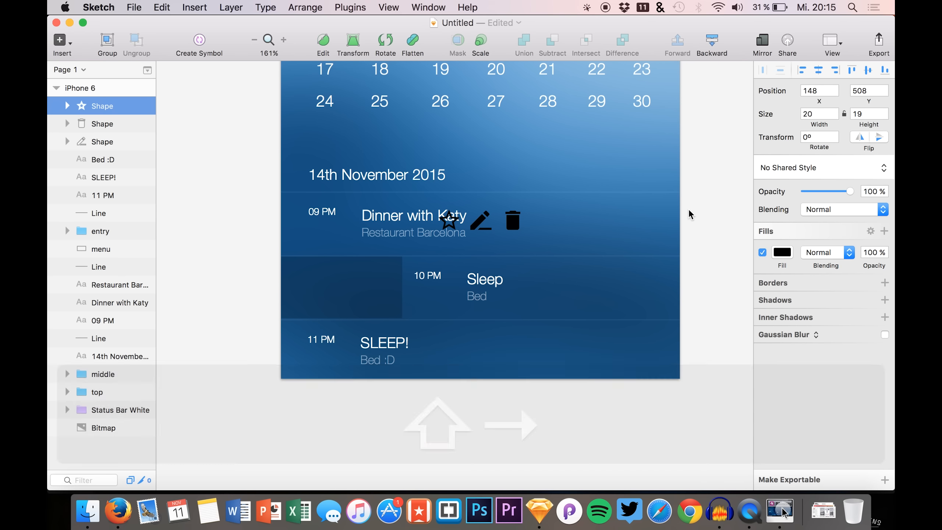
# Step: Group the star, trash and pencil shapes as "icons" and place the group directly above the menu layer
pyautogui.keyDown('shift'); pyautogui.click(95, 147); pyautogui.keyUp('shift')
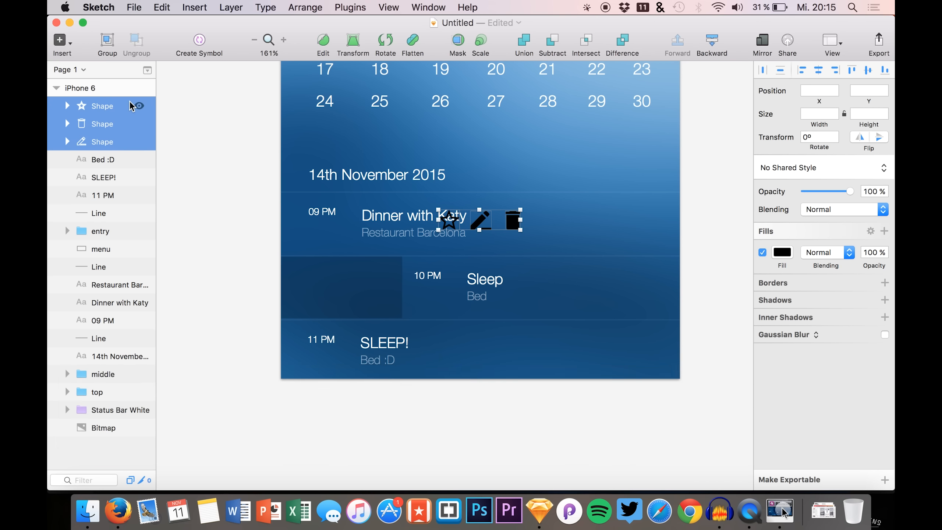
pyautogui.press('super+g')
pyautogui.doubleClick(99, 107)
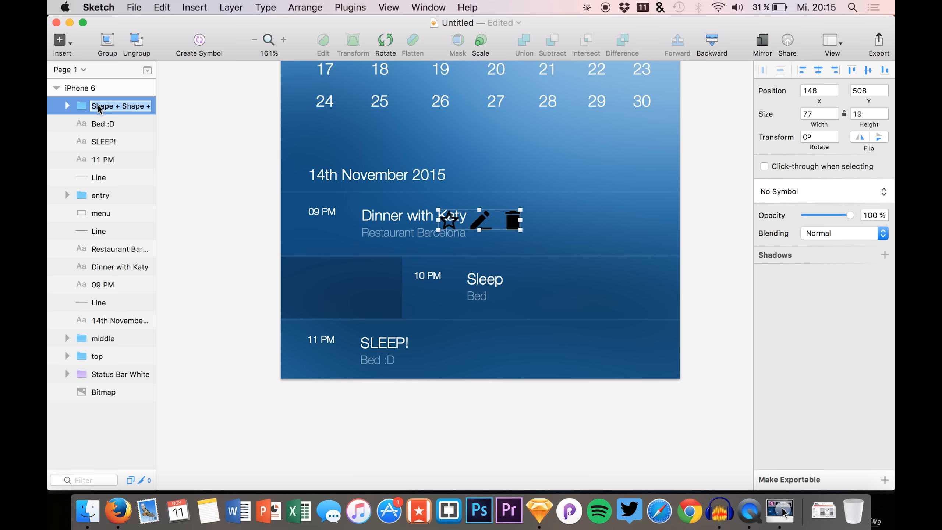
pyautogui.write('icons')
pyautogui.press('Return')
pyautogui.moveTo(86, 108); pyautogui.dragTo(70, 204)
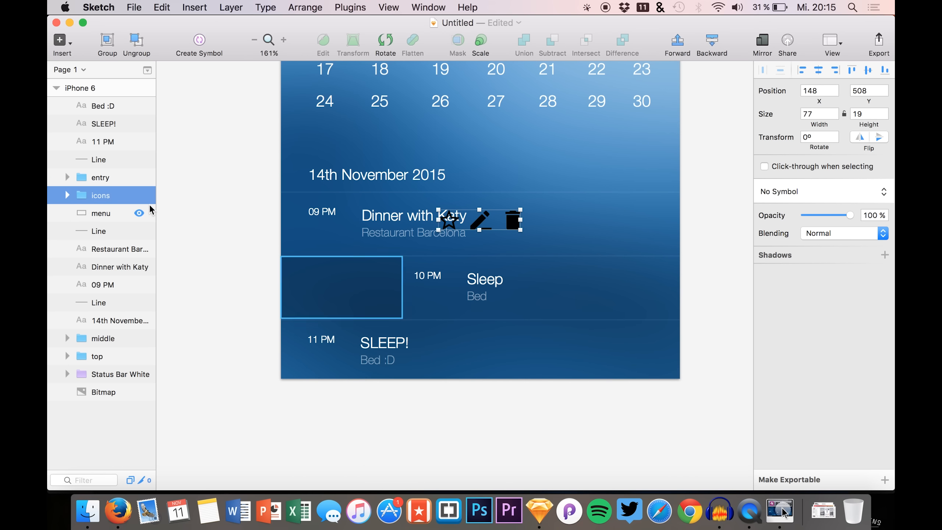
# Step: Position the icons group on the dark menu rectangle beside 10 PM and fill all three shapes with white FFFFFF
pyautogui.moveTo(482, 227); pyautogui.dragTo(337, 293)
pyautogui.click(65, 192)
pyautogui.click(113, 216)
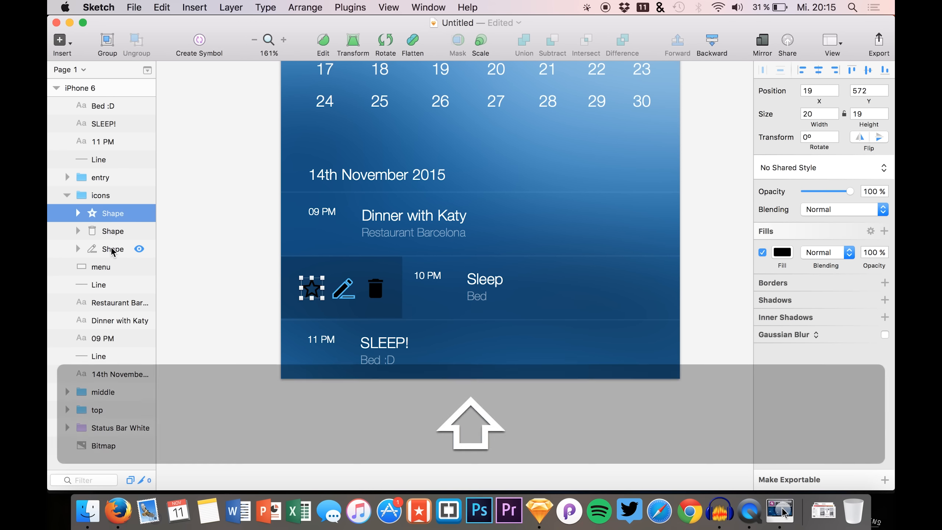
pyautogui.keyDown('shift'); pyautogui.click(111, 251); pyautogui.keyUp('shift')
pyautogui.click(783, 253)
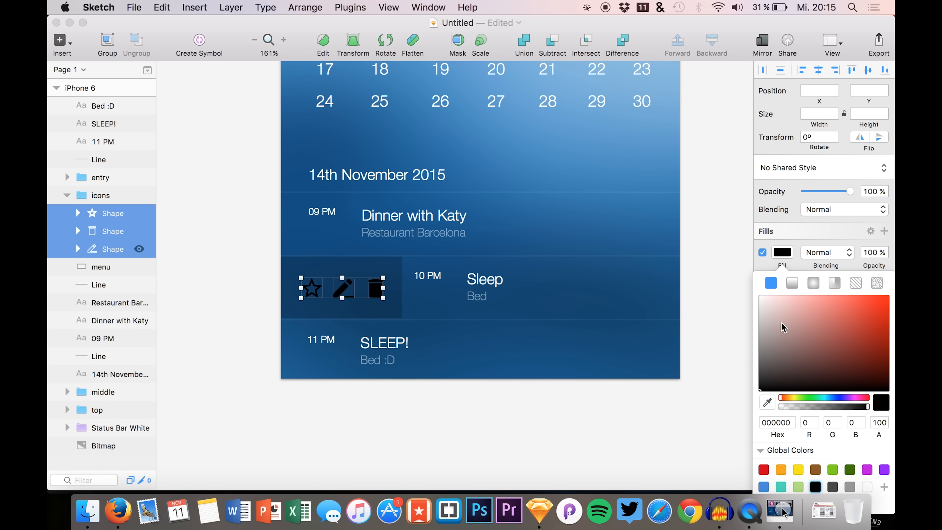
pyautogui.moveTo(784, 327); pyautogui.dragTo(684, 229)
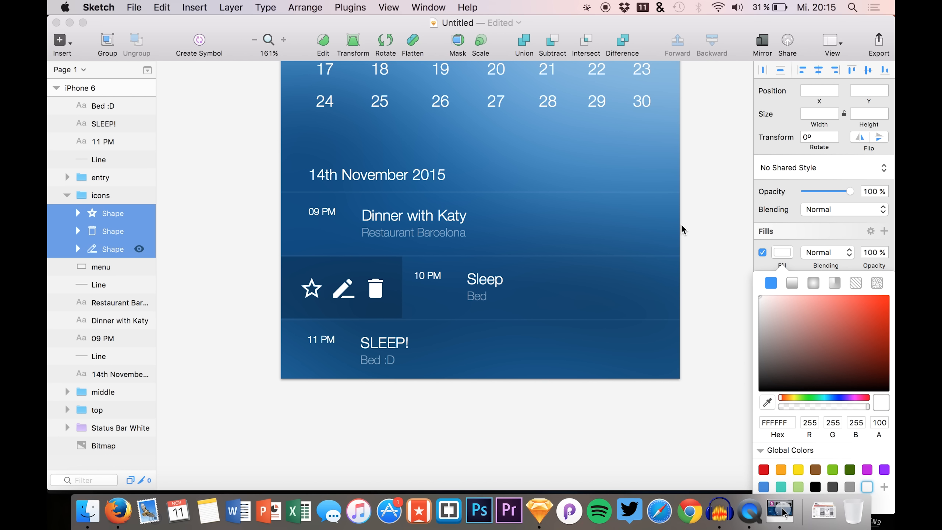
pyautogui.click(100, 268)
# Step: Delete the underline path from the pencil icon's shape, keeping only the pencil itself
pyautogui.click(101, 253)
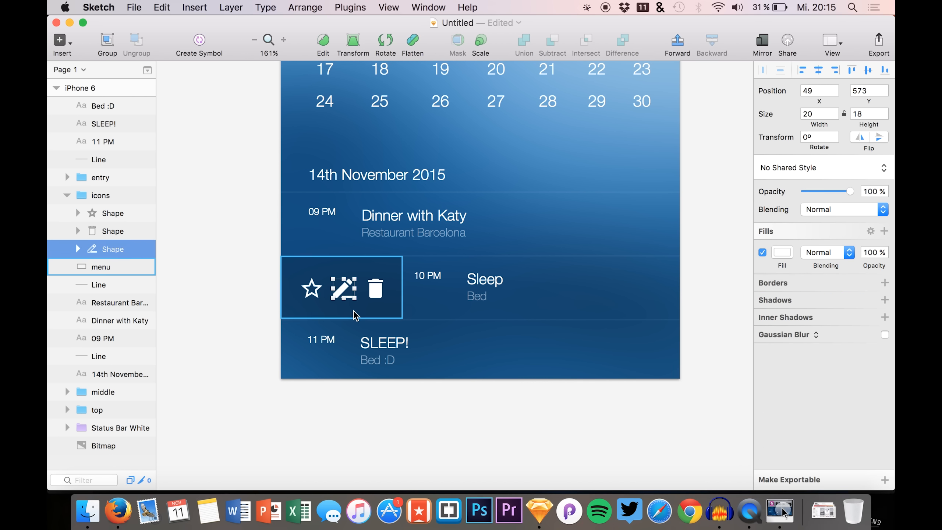
pyautogui.scroll(10, 361, 295)
pyautogui.hscroll(-5, 372, 278)
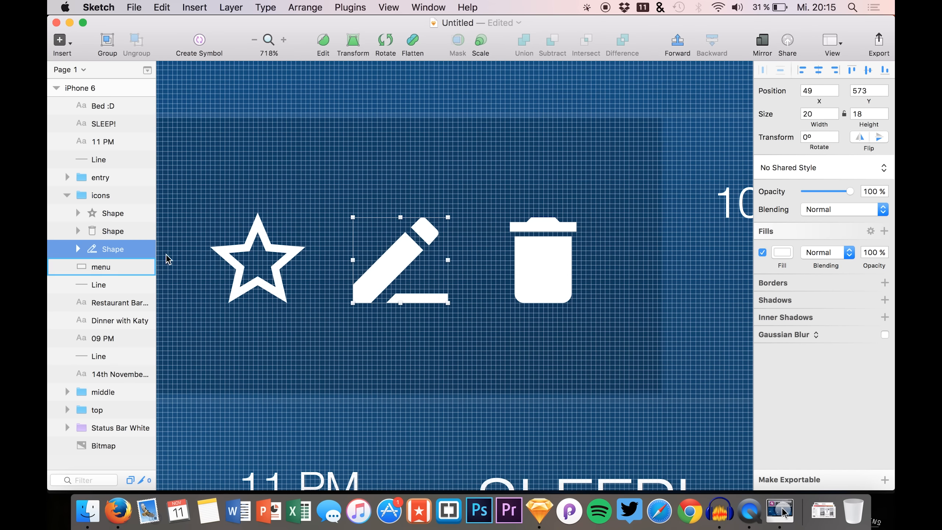
pyautogui.click(79, 250)
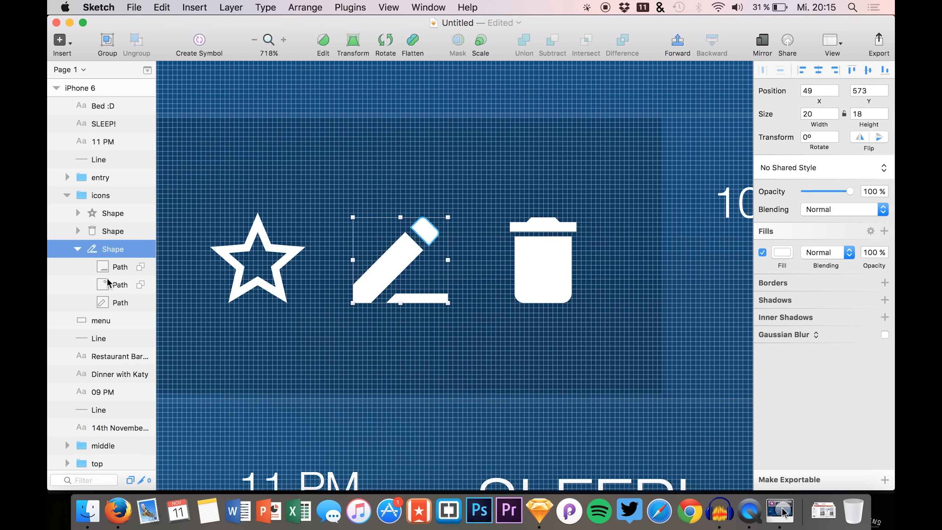
pyautogui.click(109, 267)
pyautogui.press('BackSpace')
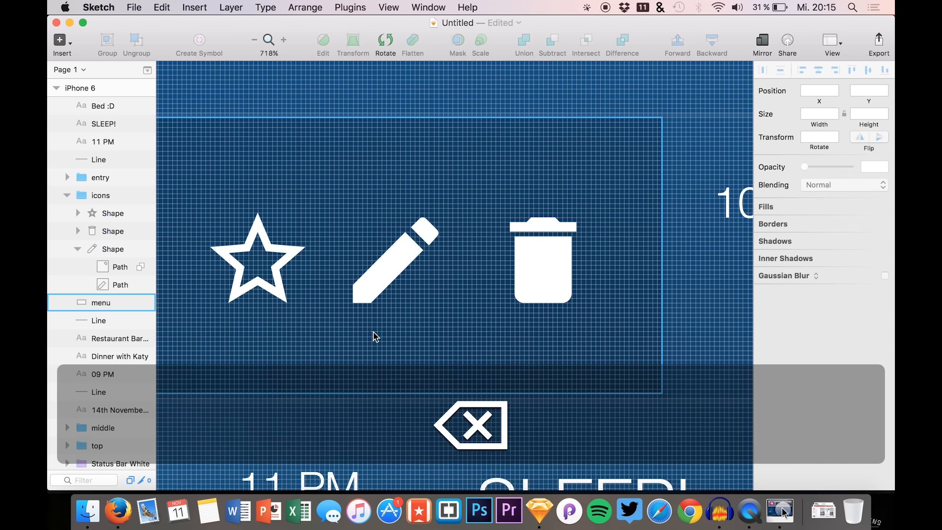
# Step: Nudge the pencil icon slightly left in single-pixel increments to about X 47
pyautogui.click(94, 252)
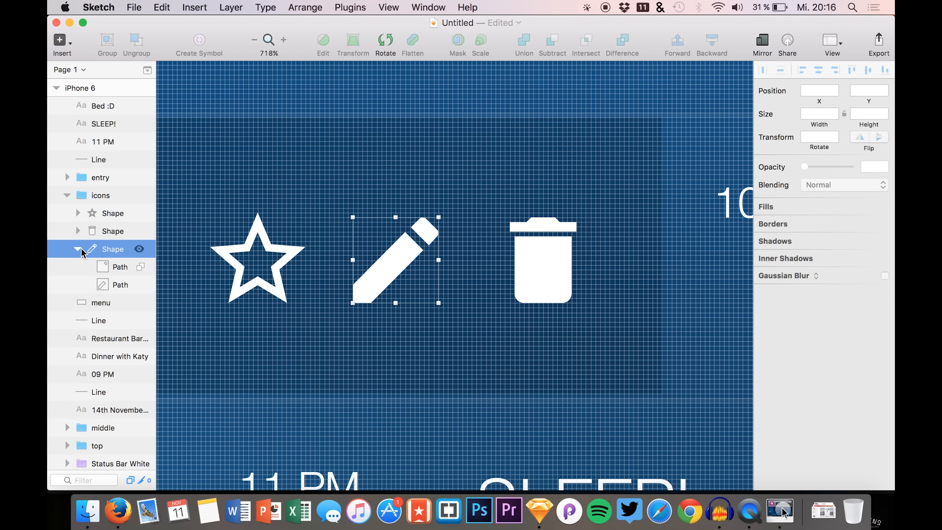
pyautogui.click(78, 249)
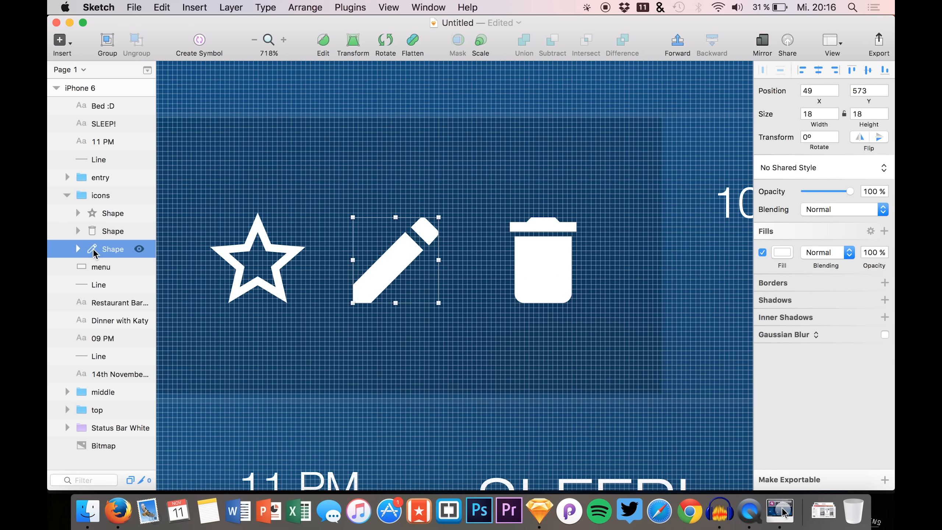
pyautogui.press('Right')
pyautogui.press('Right')
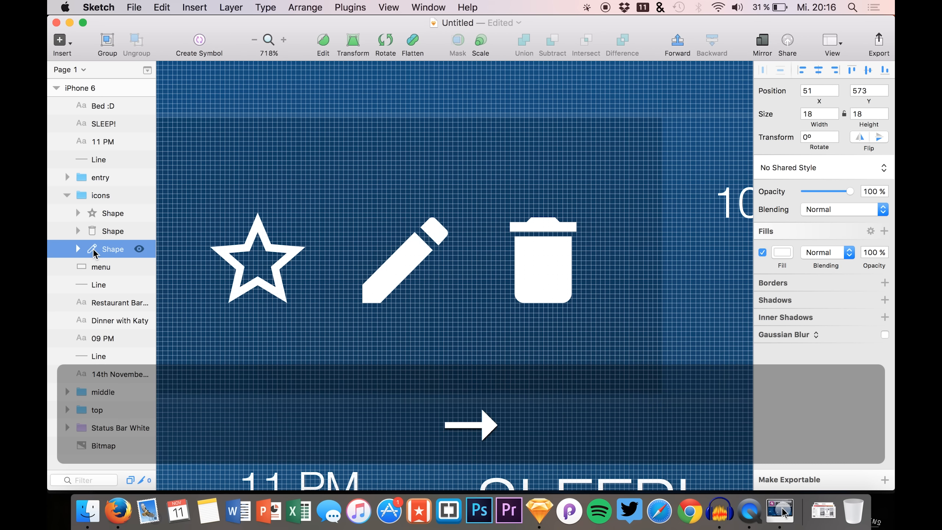
pyautogui.press('Left')
pyautogui.press('Left')
pyautogui.press('Left')
pyautogui.press('Left')
# Step: Nudge the star icon left in single-pixel increments to about X 10, towards the menu's outer edge
pyautogui.click(93, 217)
pyautogui.press('Left')
pyautogui.press('Left')
pyautogui.press('Left')
pyautogui.press('Left')
pyautogui.press('Left')
pyautogui.press('Left')
pyautogui.press('Left')
pyautogui.press('Left')
pyautogui.press('Left')
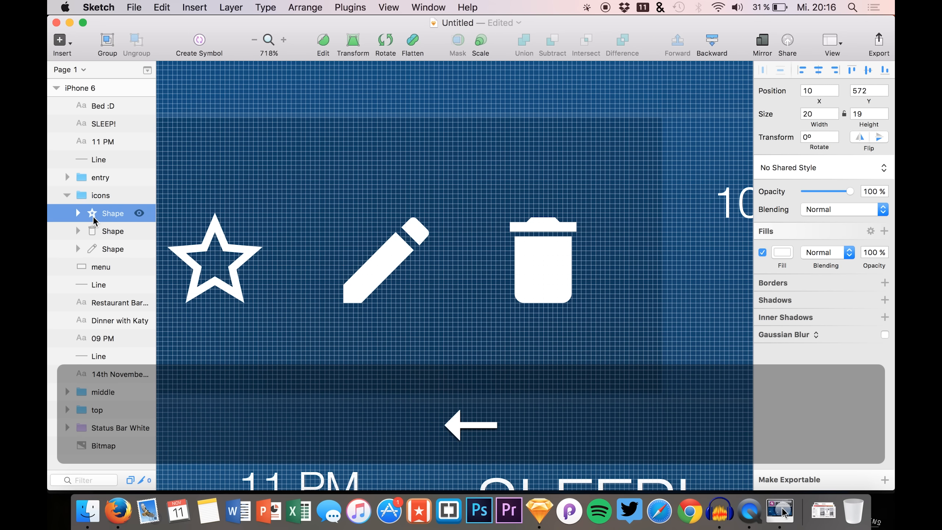
# Step: Adjust the pencil icon's horizontal position to X 45, between the star and the trash icon
pyautogui.click(106, 243)
pyautogui.press('Left')
pyautogui.press('Left')
pyautogui.press('Left')
pyautogui.press('Left')
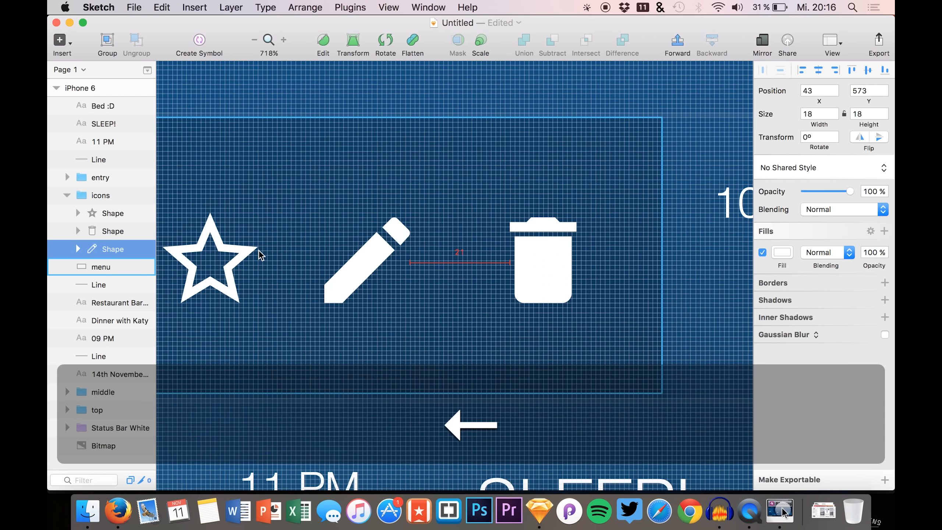
pyautogui.hscroll(-5, 256, 252)
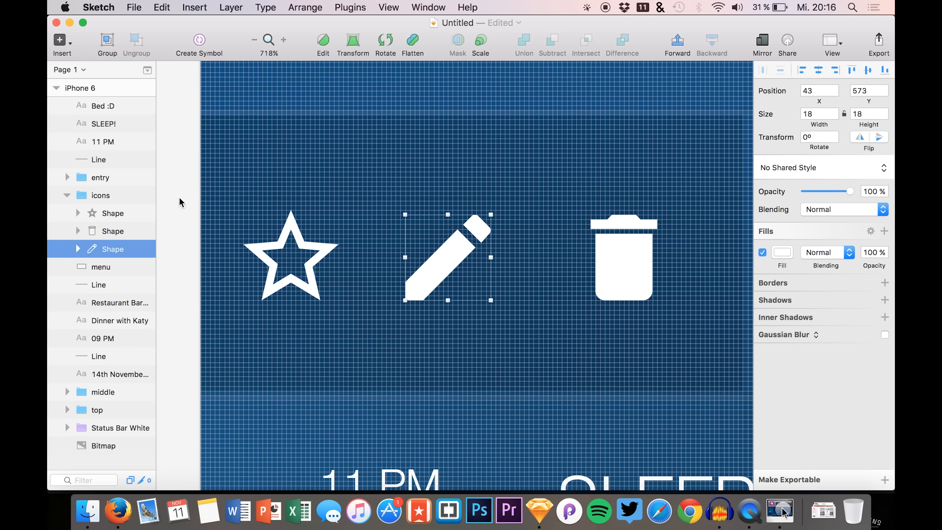
pyautogui.press('Right')
pyautogui.press('Right')
pyautogui.scroll(-4, 404, 235)
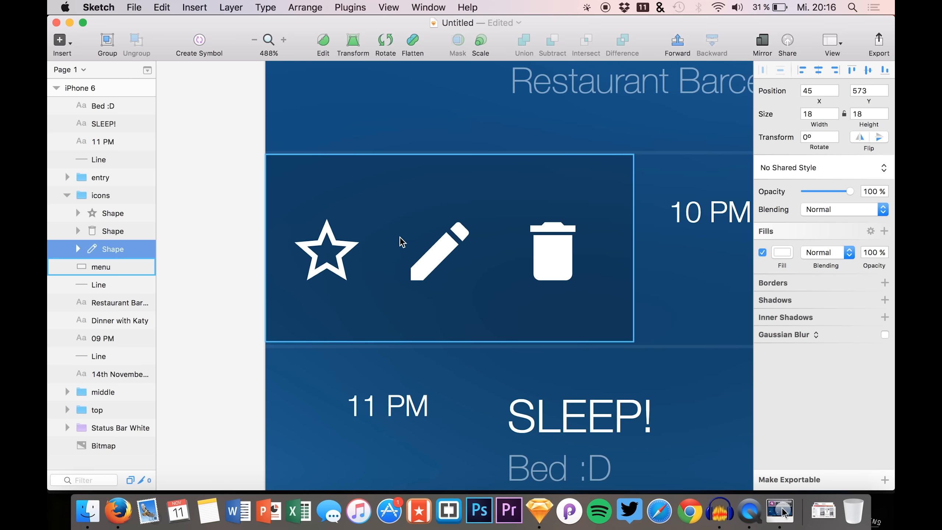
# Step: Nudge the whole icons group to X 10, Y 571 within the menu rectangle and deselect it
pyautogui.click(87, 218)
pyautogui.keyDown('shift'); pyautogui.click(90, 191); pyautogui.keyUp('shift')
pyautogui.press('Up')
pyautogui.press('Right')
pyautogui.press('Down')
pyautogui.press('Up')
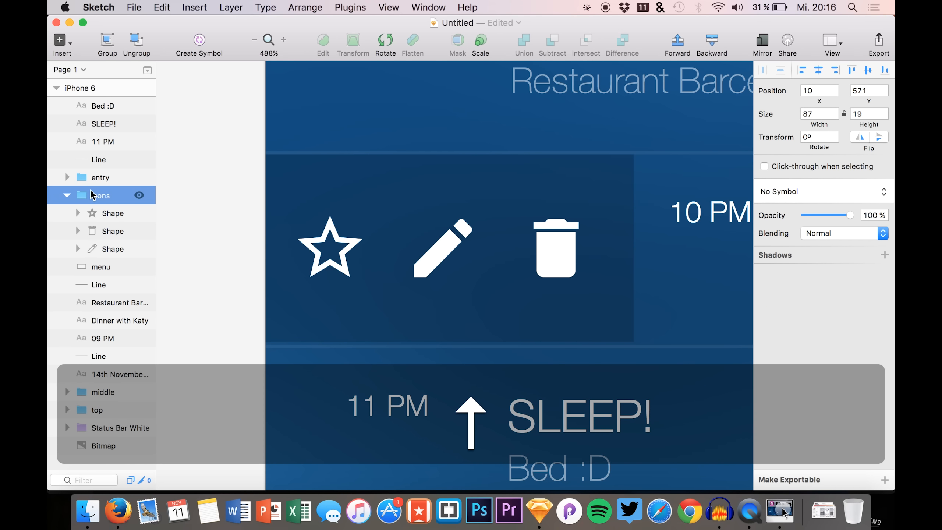
pyautogui.scroll(-4, 333, 196)
pyautogui.scroll(-6, 342, 196)
pyautogui.click(265, 243)
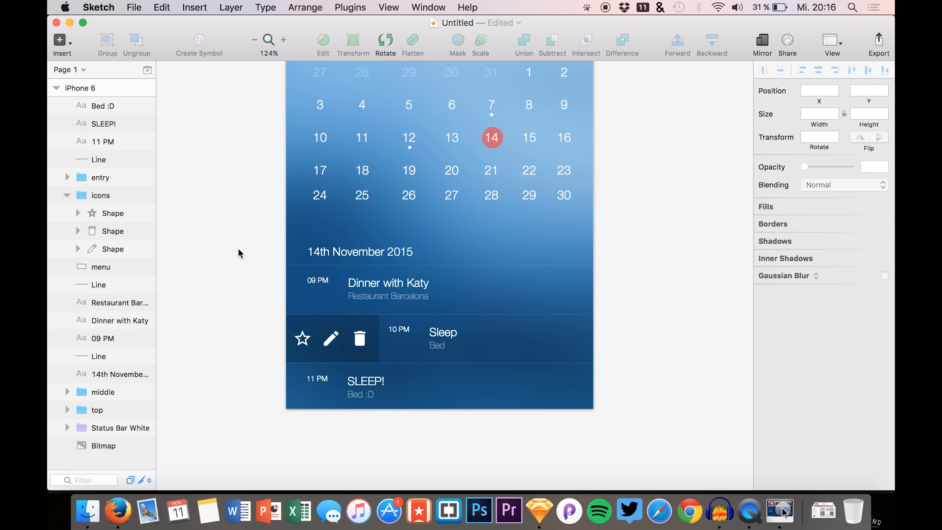
# Step: Shift the 10 PM Sleep entry group horizontally away from the menu to X 155
pyautogui.click(98, 192)
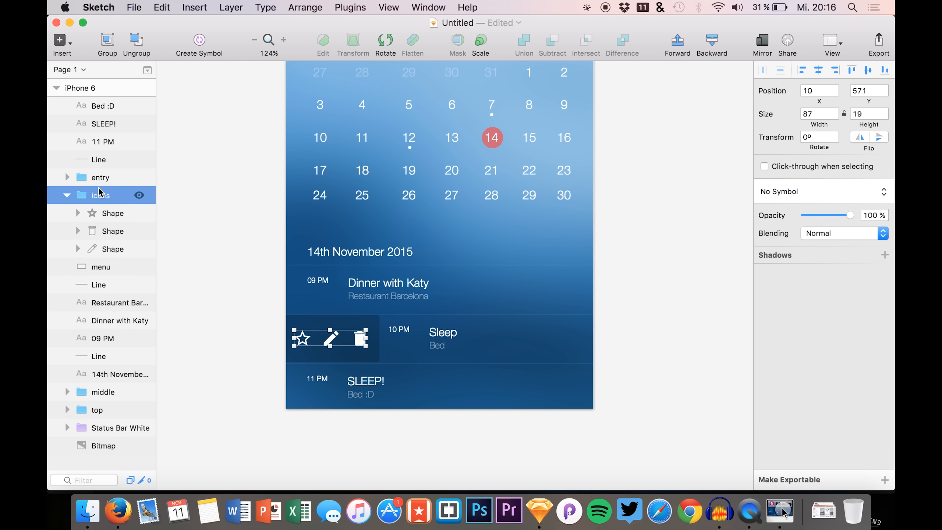
pyautogui.click(88, 182)
pyautogui.hotkey('shift', 'Right')
pyautogui.hotkey('shift', 'Right')
pyautogui.hotkey('shift', 'Right')
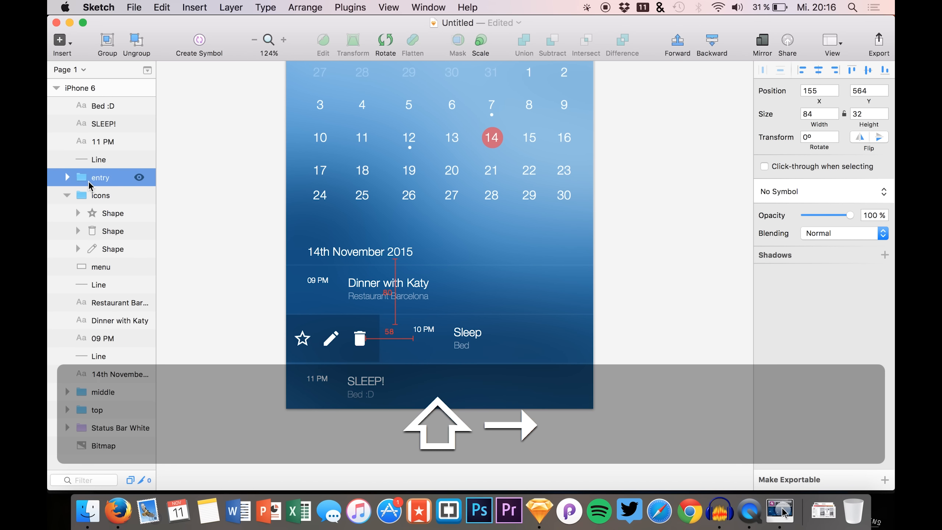
# Step: Move the menu rectangle 20 px right and stretch its outer edge past the artboard border, to about 159 × 58
pyautogui.click(88, 268)
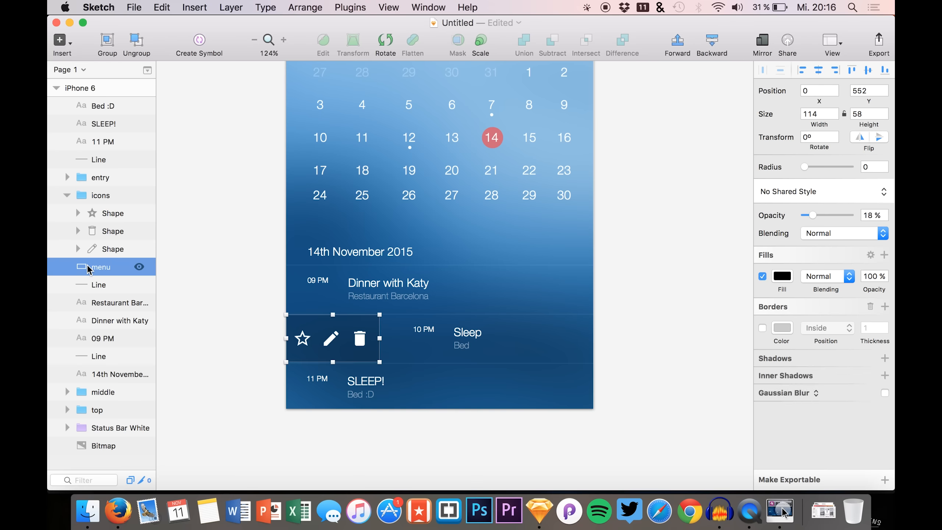
pyautogui.hotkey('shift', 'Right')
pyautogui.hotkey('shift', 'Right')
pyautogui.click(293, 324)
pyautogui.click(310, 324)
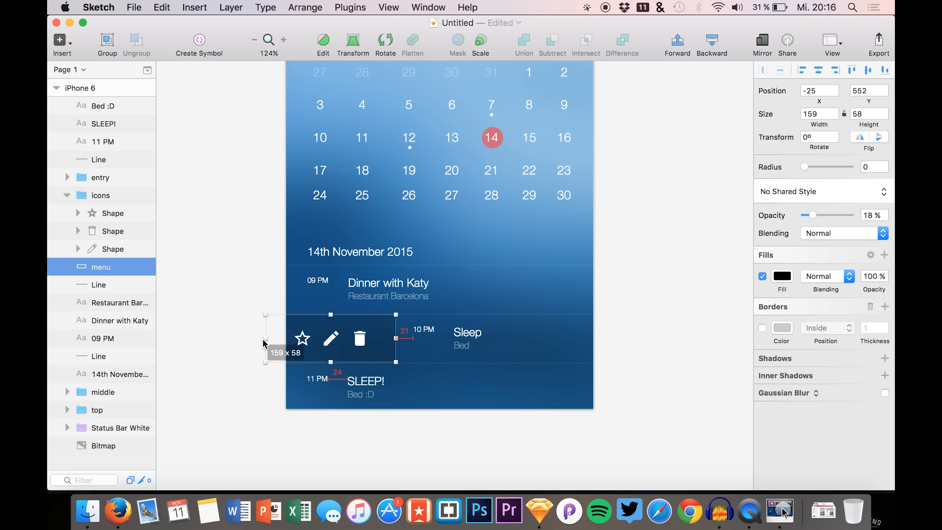
pyautogui.click(208, 287)
# Step: Nudge the icons group right to about X 21 to centre it in the widened menu, and deselect it
pyautogui.click(111, 196)
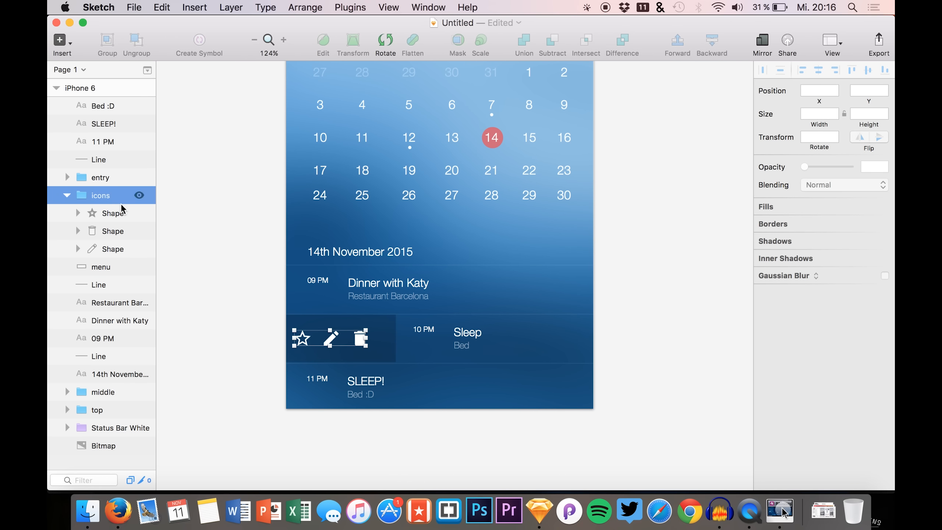
pyautogui.hotkey('shift', 'Right')
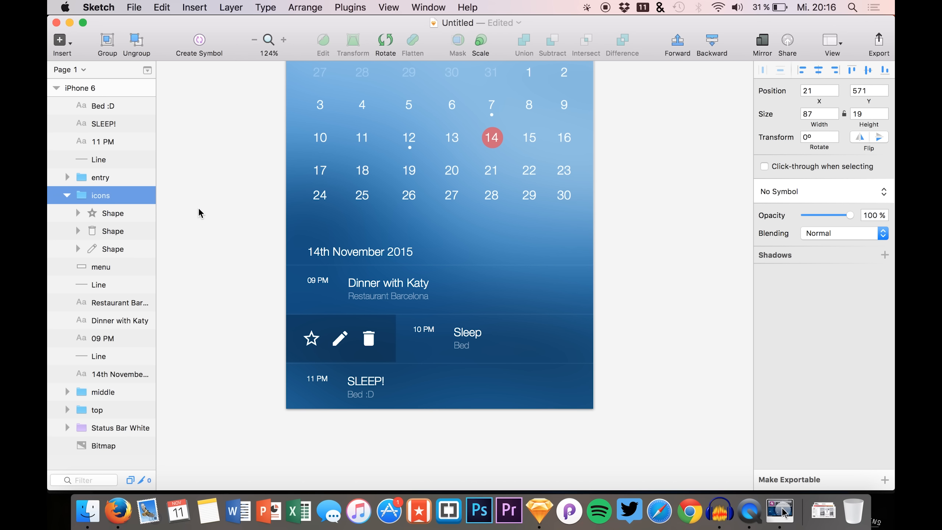
pyautogui.press('Right')
pyautogui.click(225, 227)
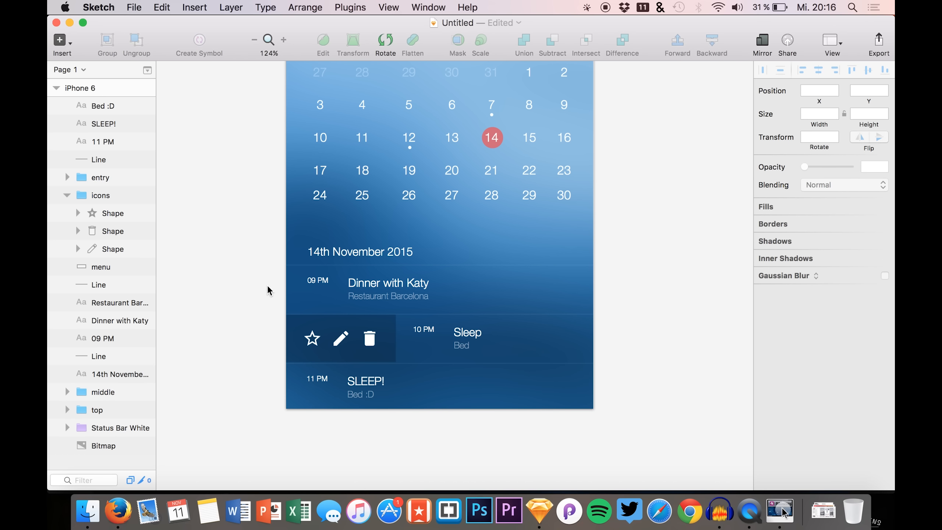
# Step: Start saving the document and cancel without saving
pyautogui.press('super+s')
pyautogui.click(626, 480)
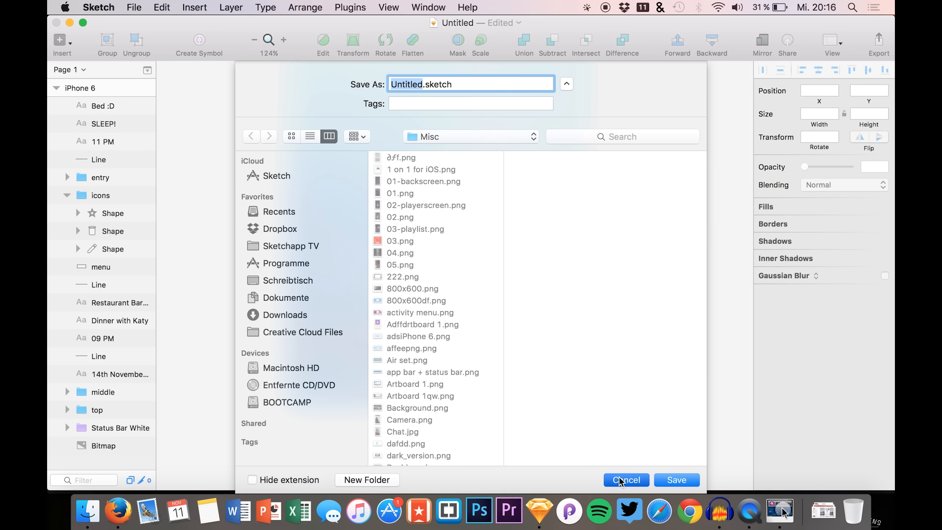
# Step: Fit the whole screen design in view and collapse the iPhone 6 artboard with its nested layer groups
pyautogui.scroll(3, 207, 255)
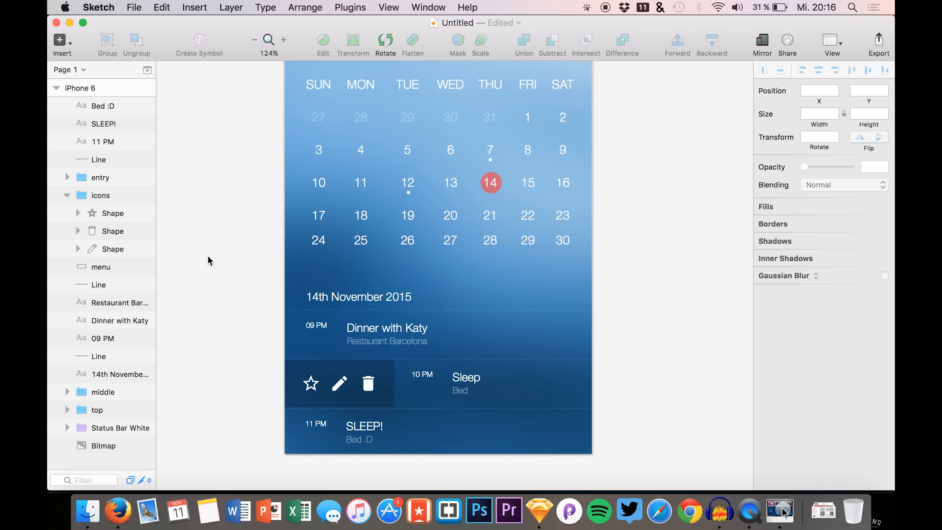
pyautogui.press('super+1')
pyautogui.hscroll(3, 207, 255)
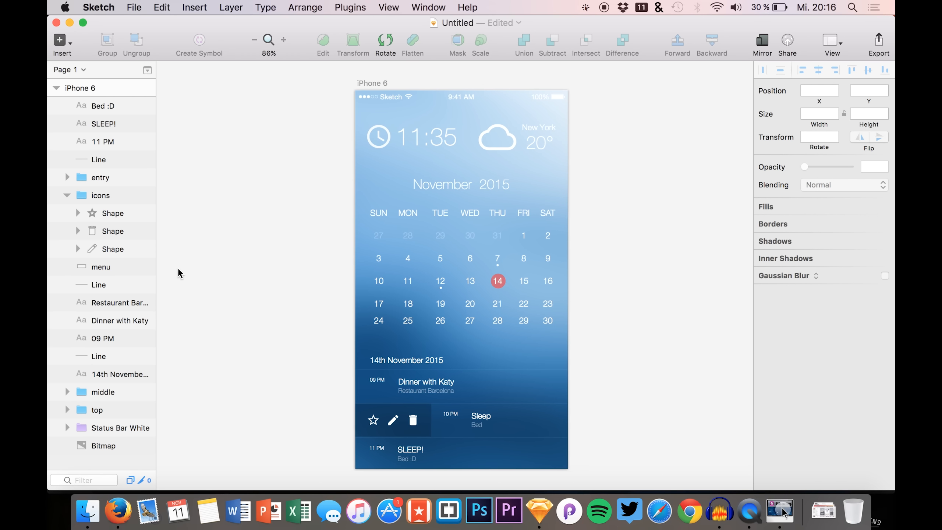
pyautogui.hscroll(-2, 258, 260)
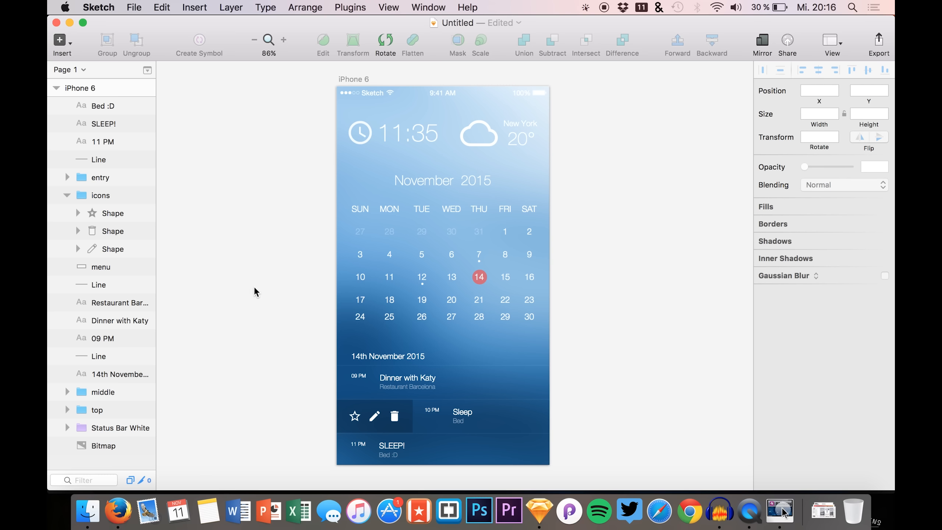
pyautogui.keyDown('alt'); pyautogui.click(58, 87); pyautogui.keyUp('alt')
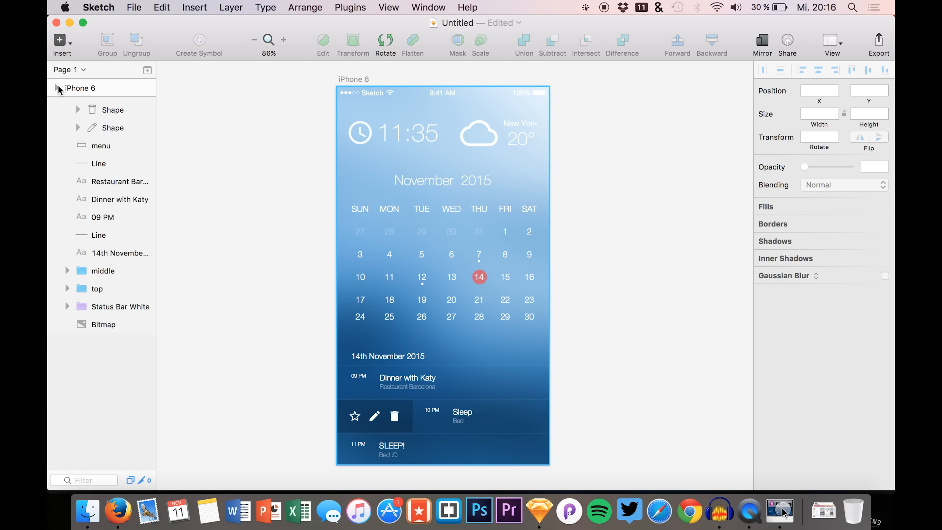